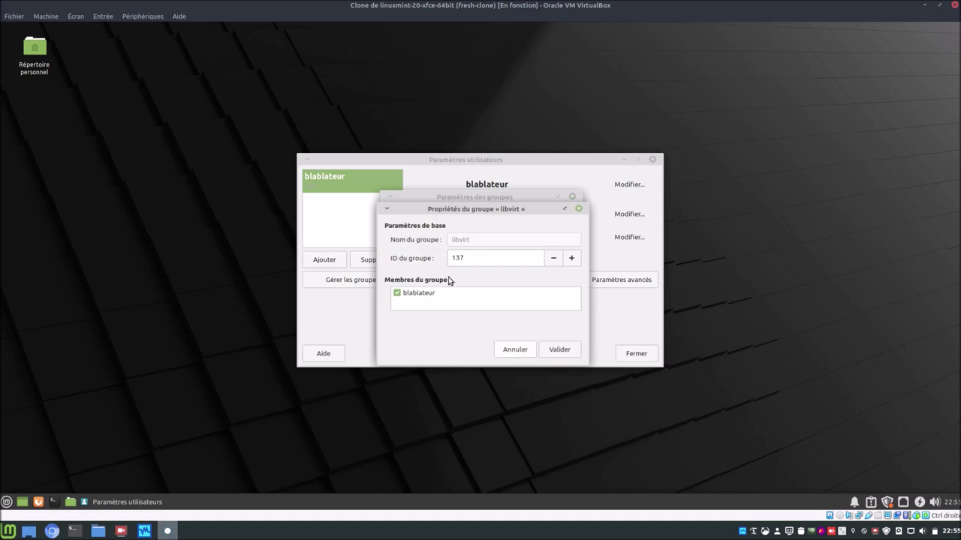
- Cancel the libvirt group properties and close both the group and user settings windows
click(519, 352)
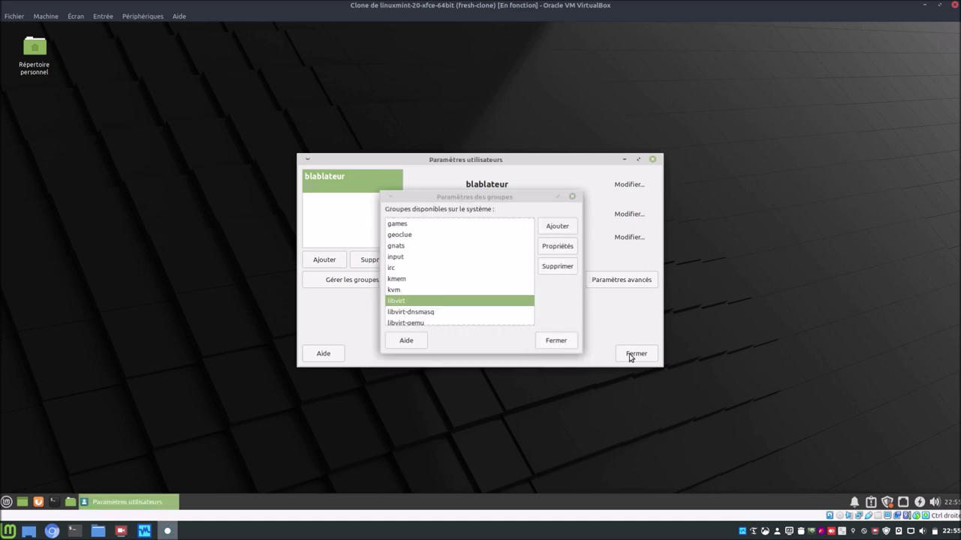
click(556, 340)
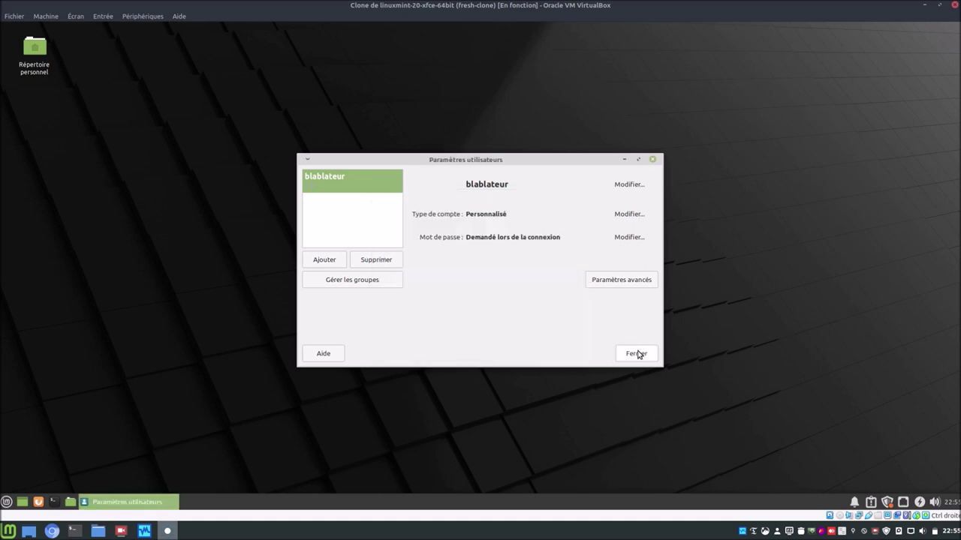
click(636, 354)
- Search the installed applications for gnome and launch Machines
click(6, 501)
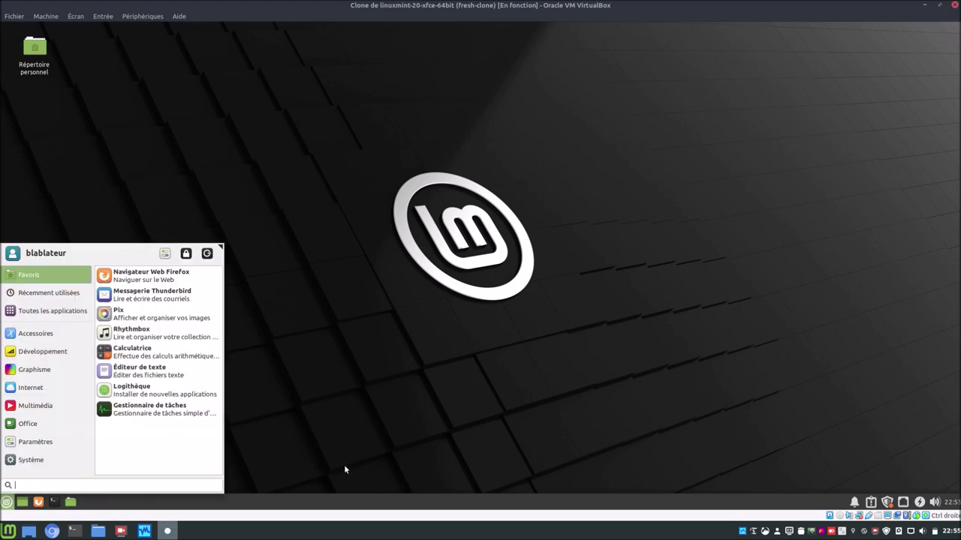
text(gnome)
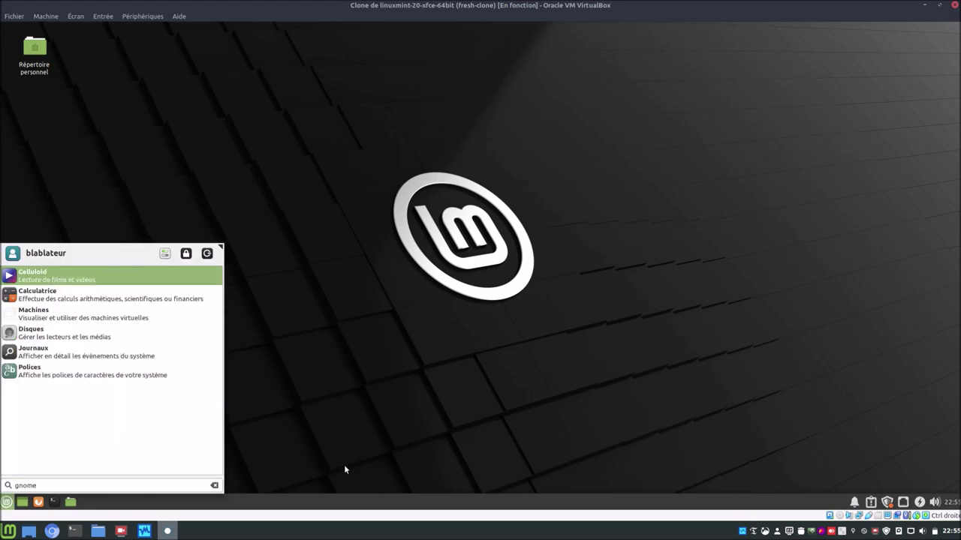
click(55, 315)
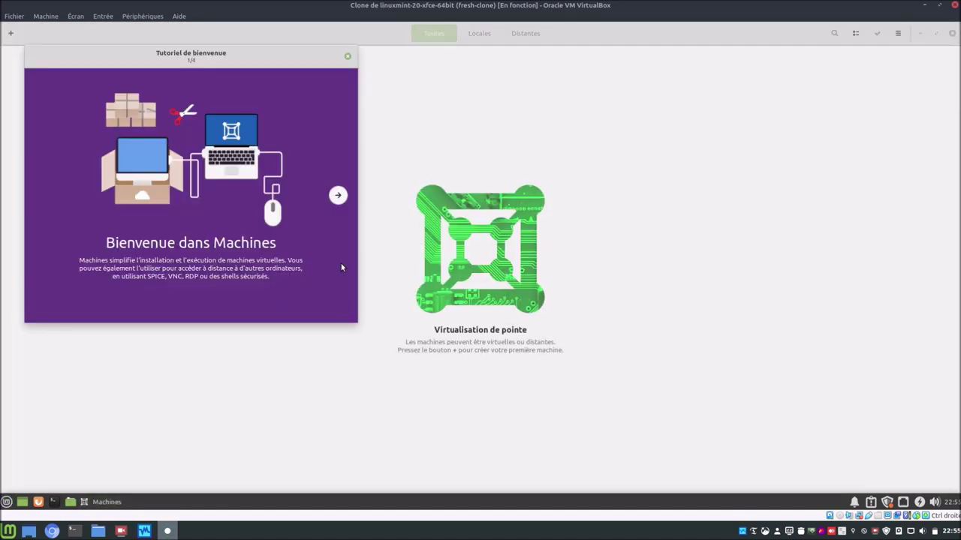
- Go through the pages of the Machines welcome tutorial and dismiss it
click(334, 196)
click(336, 197)
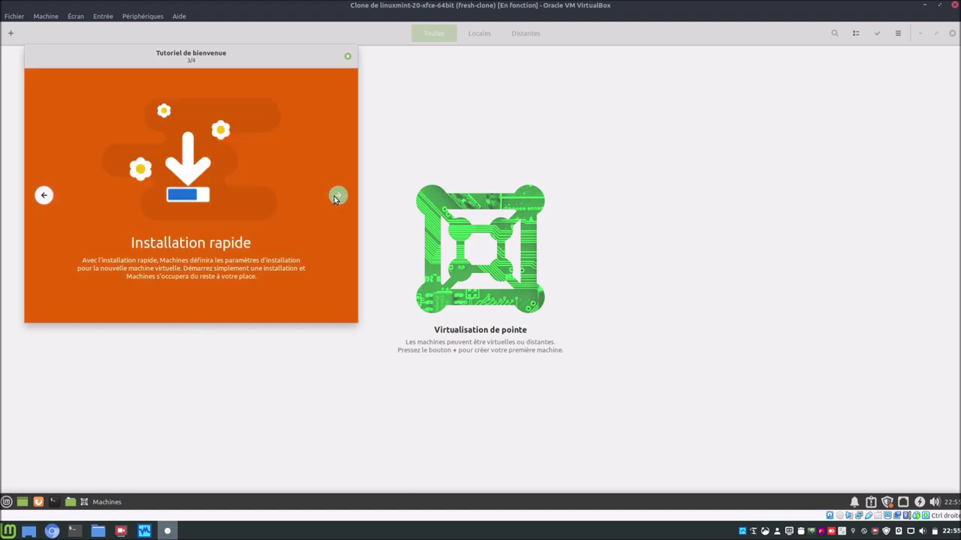
click(335, 196)
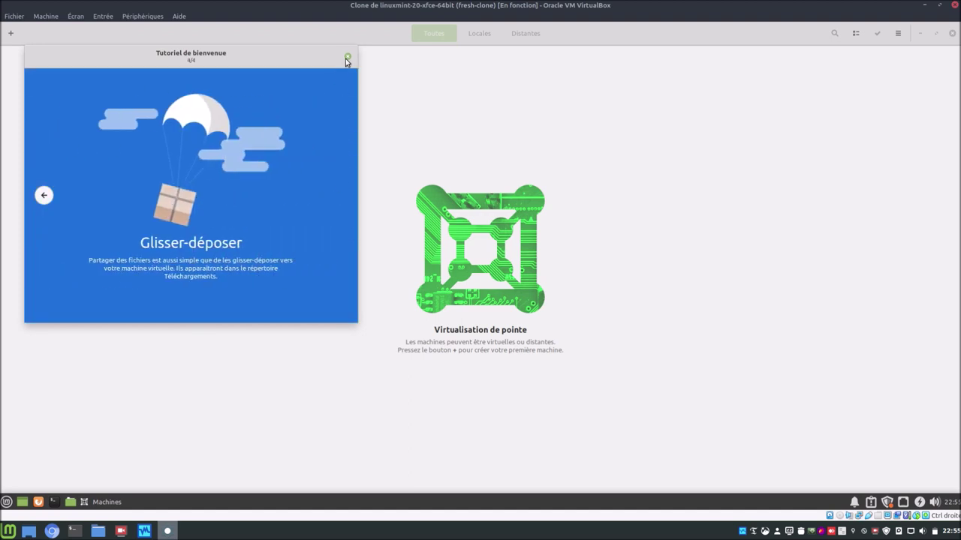
click(347, 58)
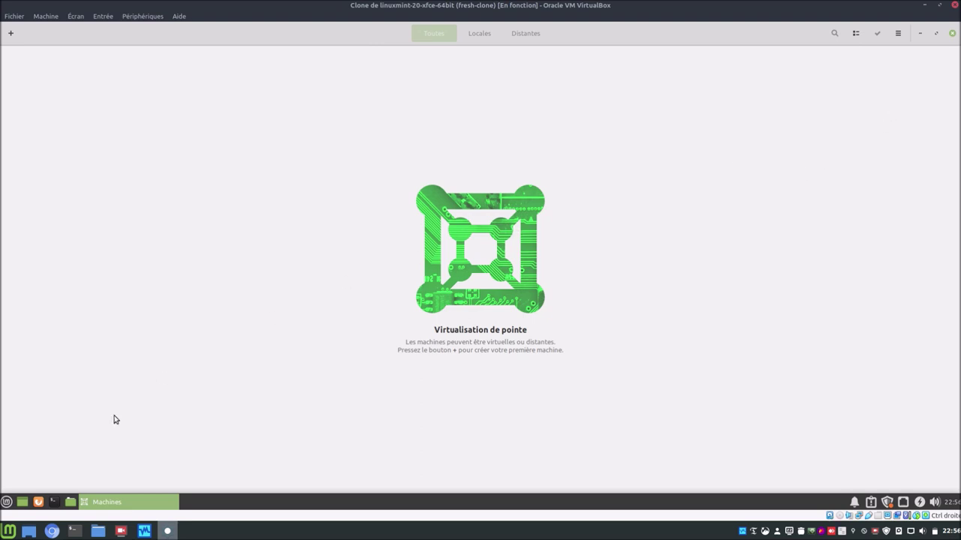
- Browse the file system in the file manager to the /var/lib/libvirt folder and examine its subfolders
click(71, 502)
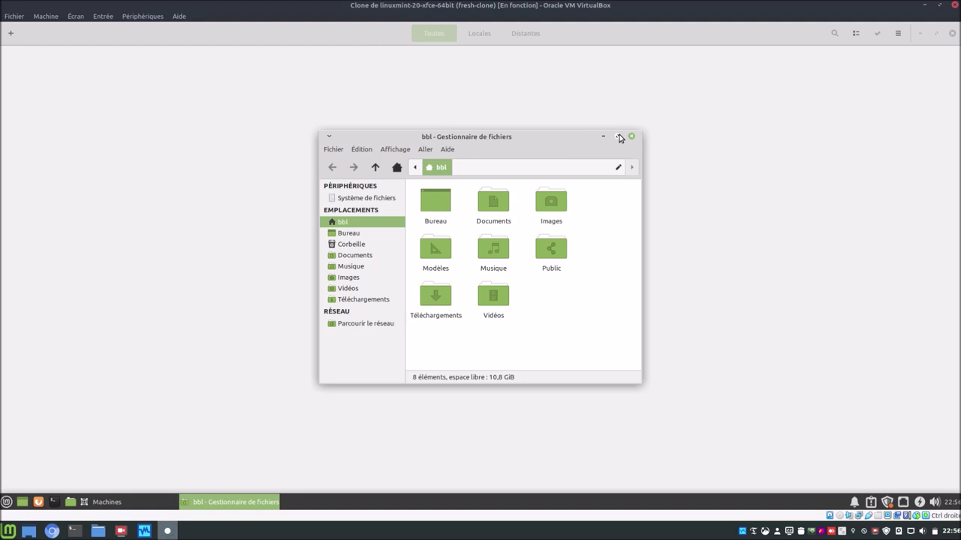
click(384, 200)
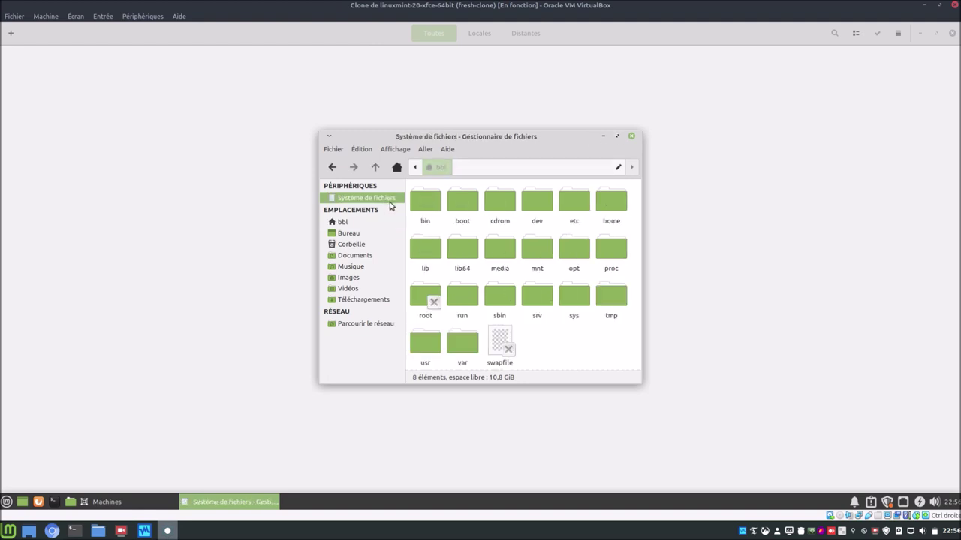
double_click(471, 343)
double_click(503, 213)
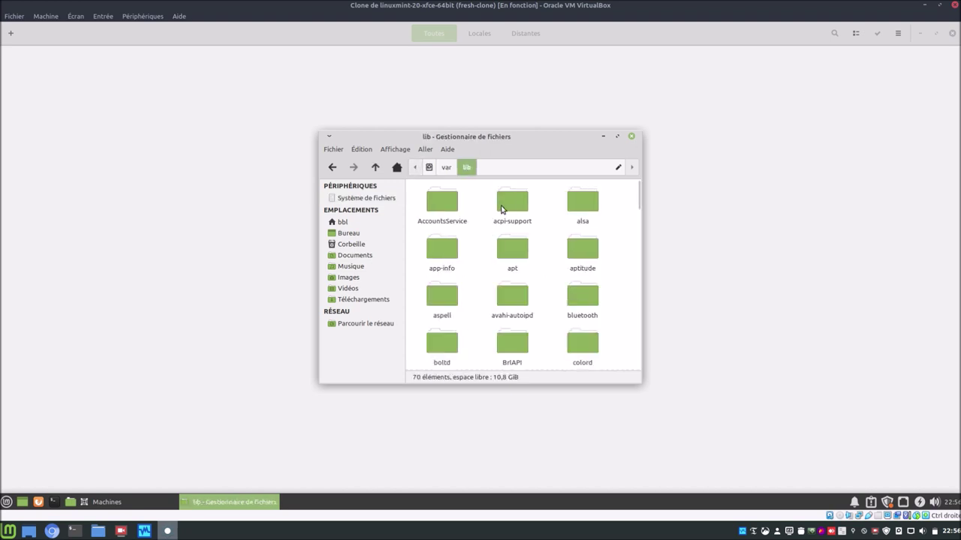
scroll(550, 296, down, 1)
scroll(549, 296, down, 3)
scroll(549, 297, down, 5)
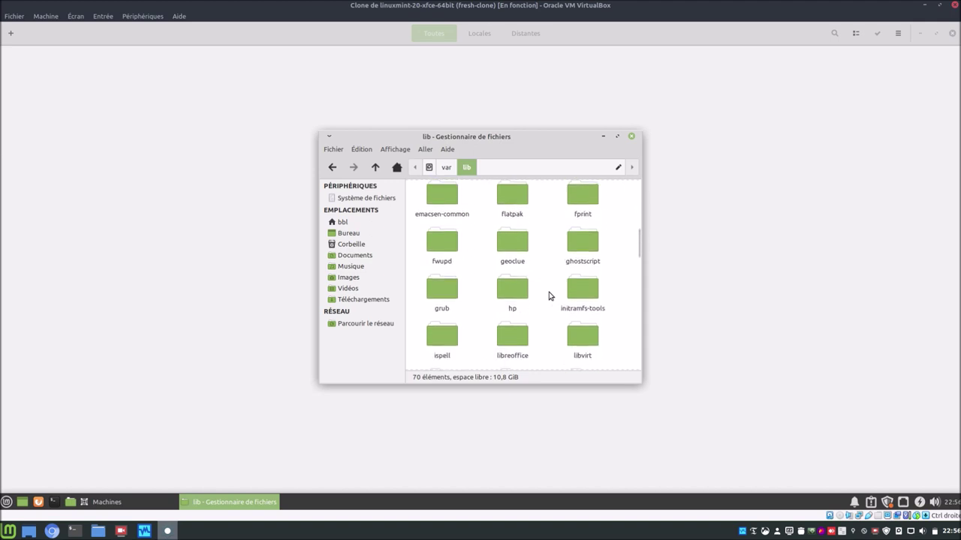
double_click(576, 338)
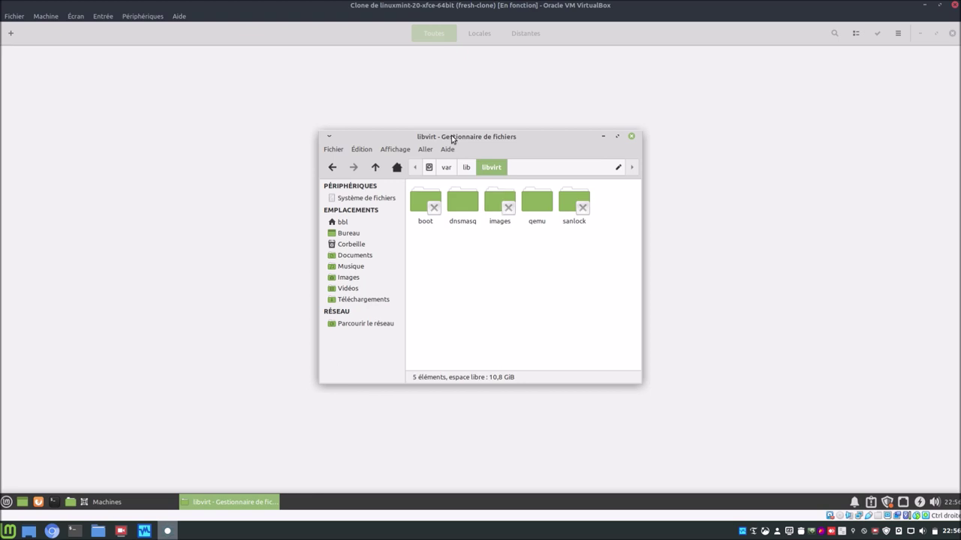
drag(453, 139, 506, 163)
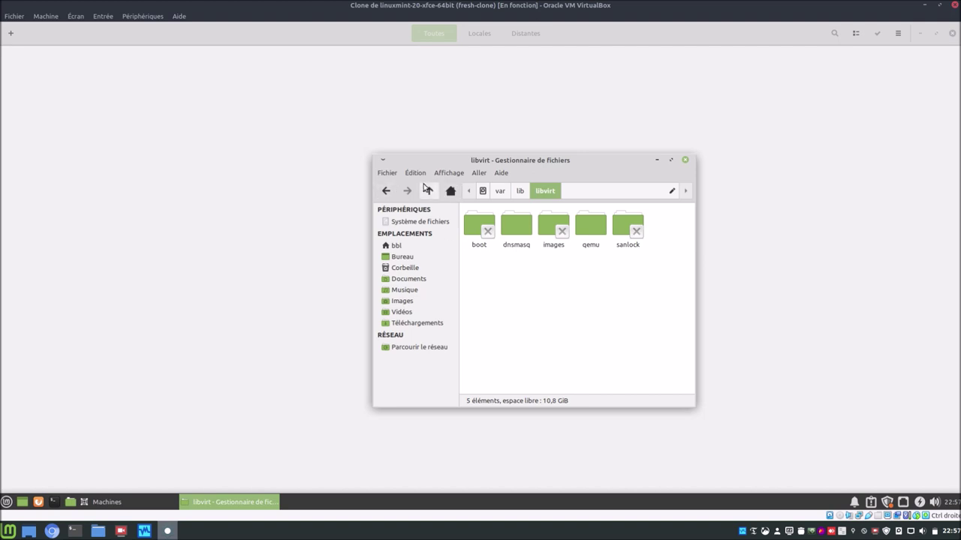
- Go to the home folder in a maximized file manager window and show hidden files
click(411, 223)
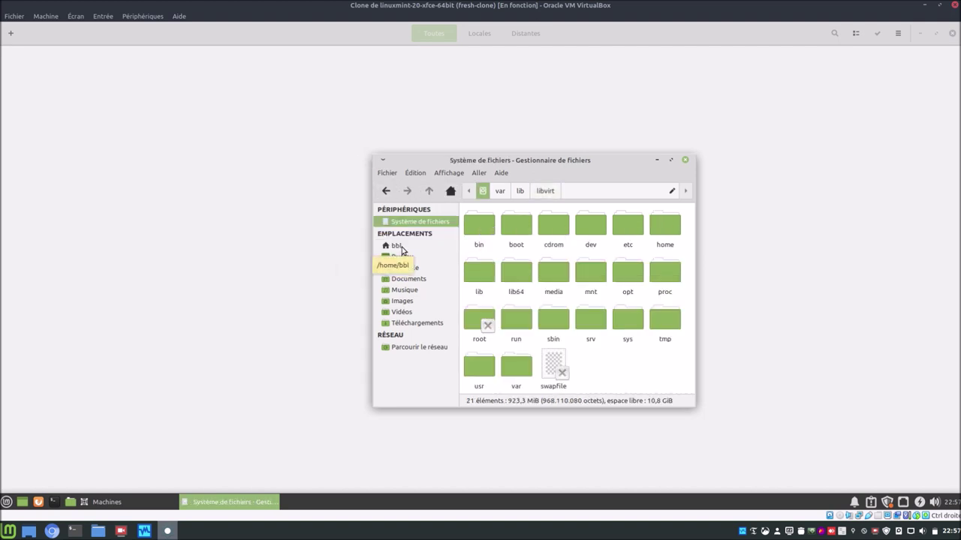
click(398, 246)
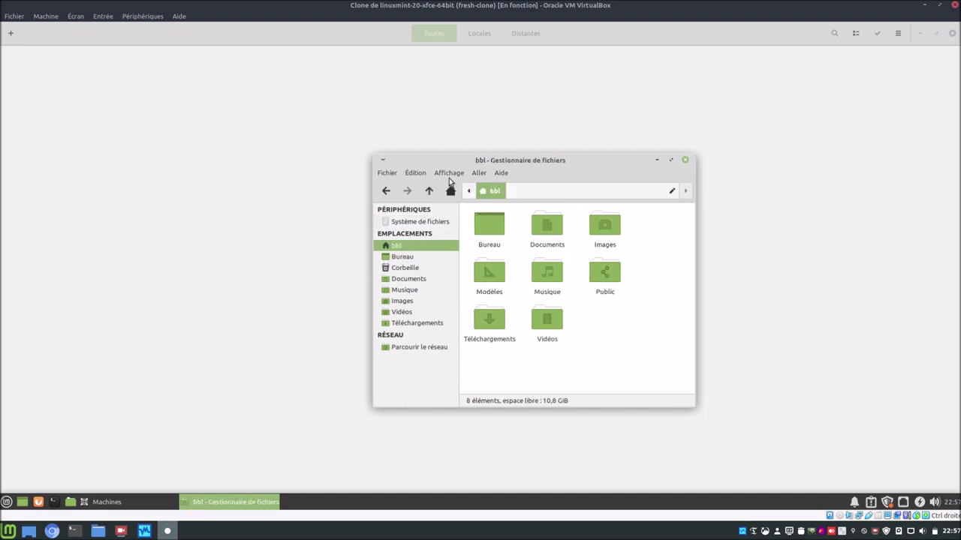
click(671, 160)
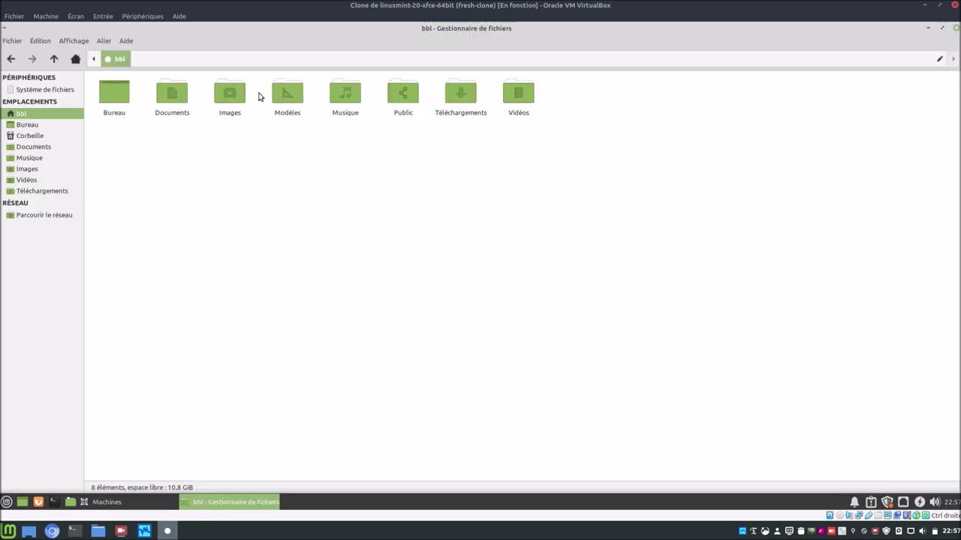
click(65, 43)
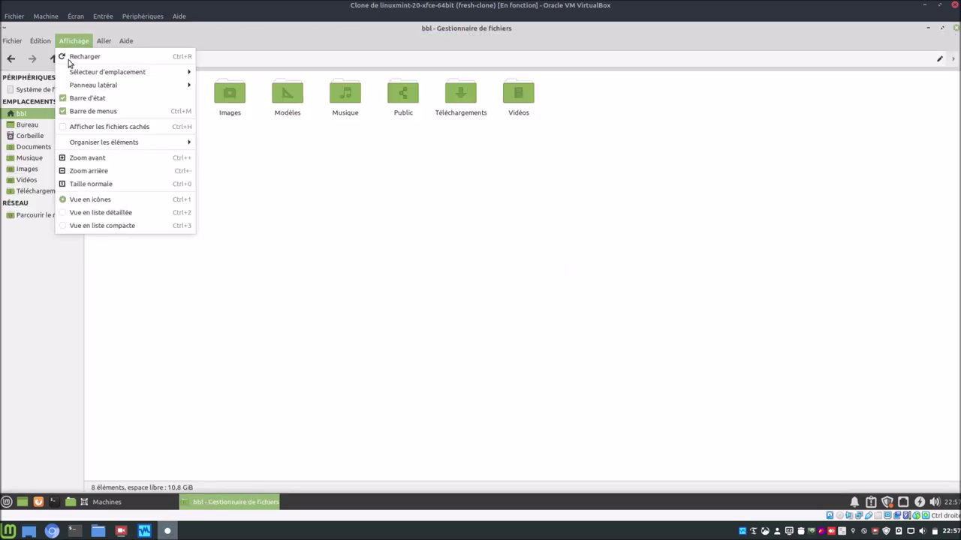
click(88, 129)
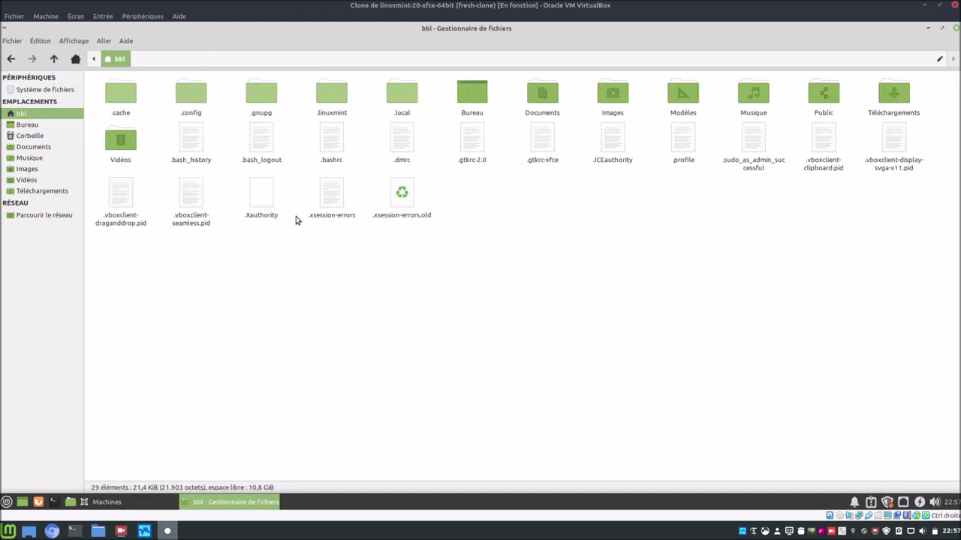
- Inspect the .local/share/gnome-boxes/images folder in the home directory and close the file manager
double_click(400, 93)
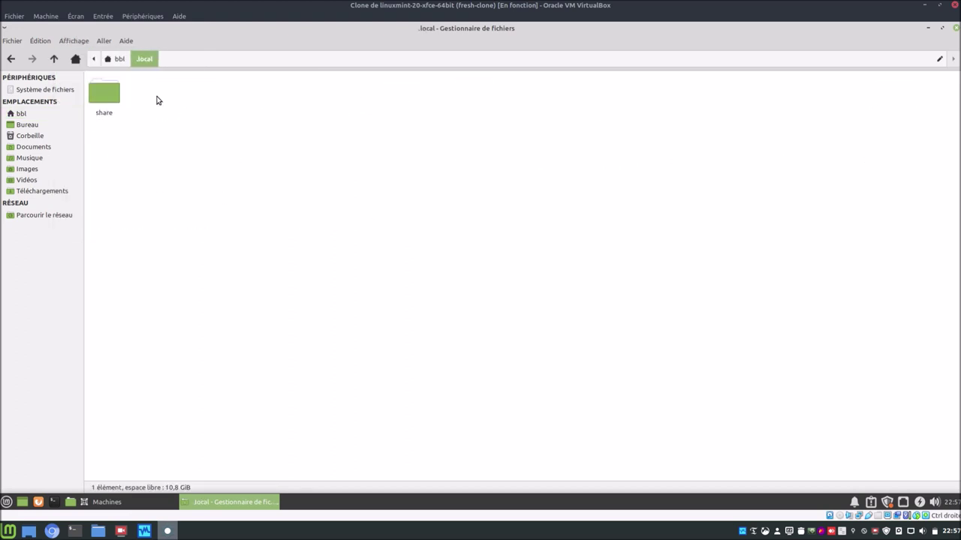
double_click(111, 97)
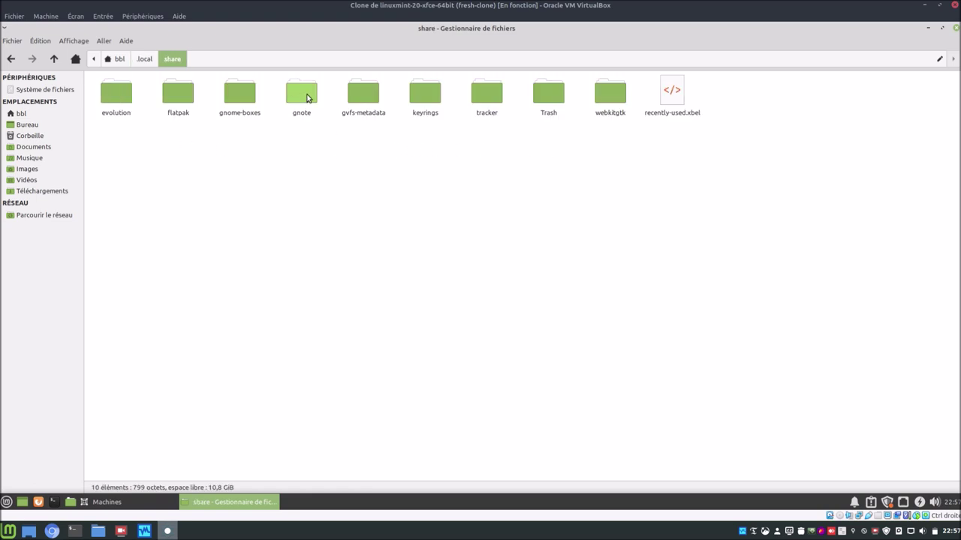
double_click(240, 96)
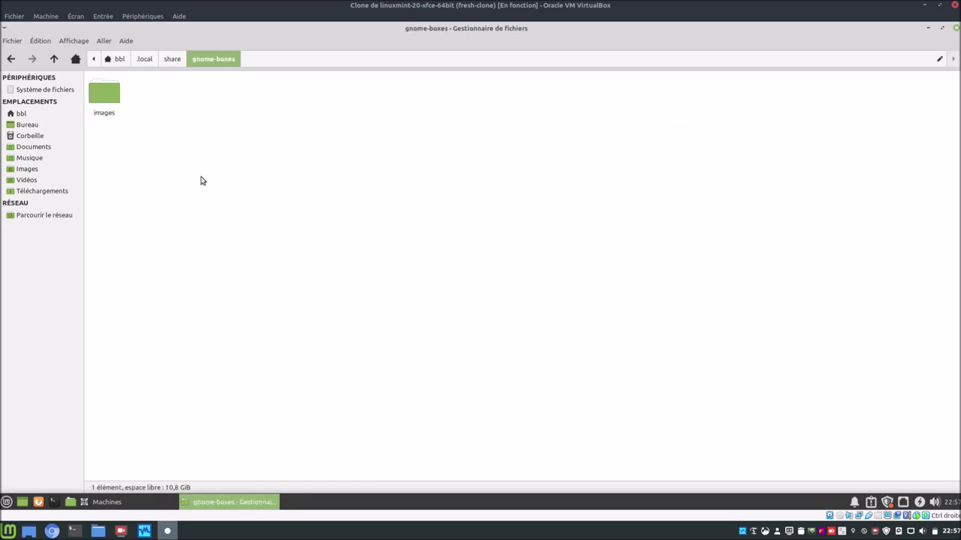
double_click(104, 98)
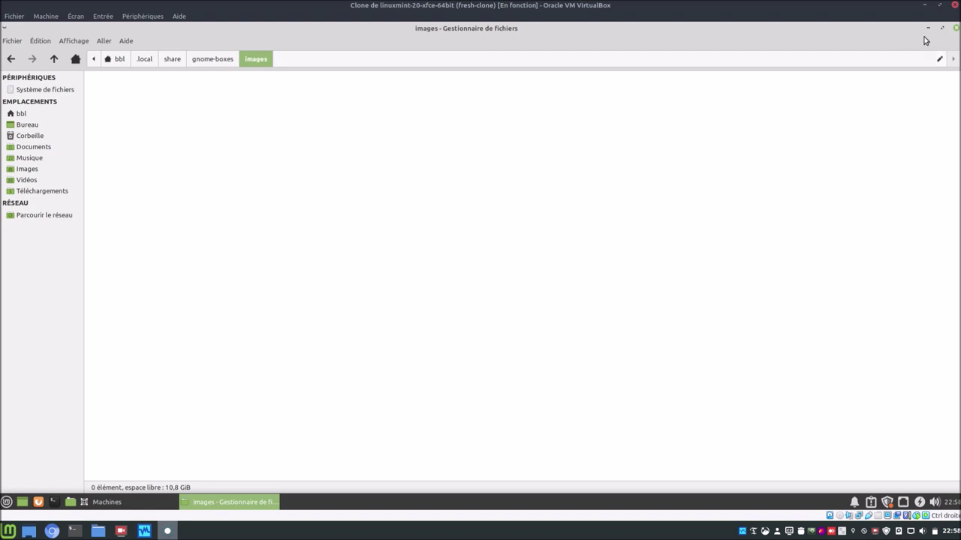
click(956, 28)
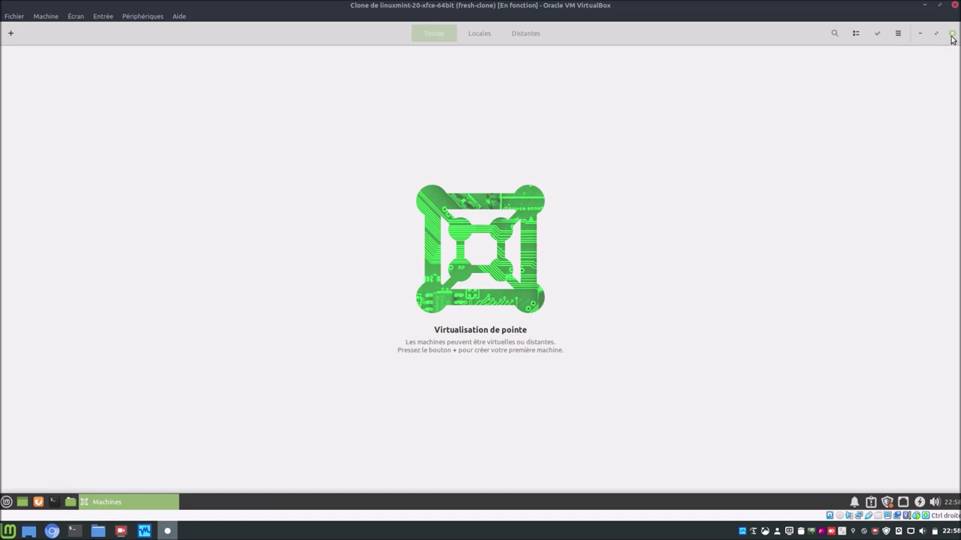
- Check which application options Machines offers, view its About information, and close that window
click(900, 34)
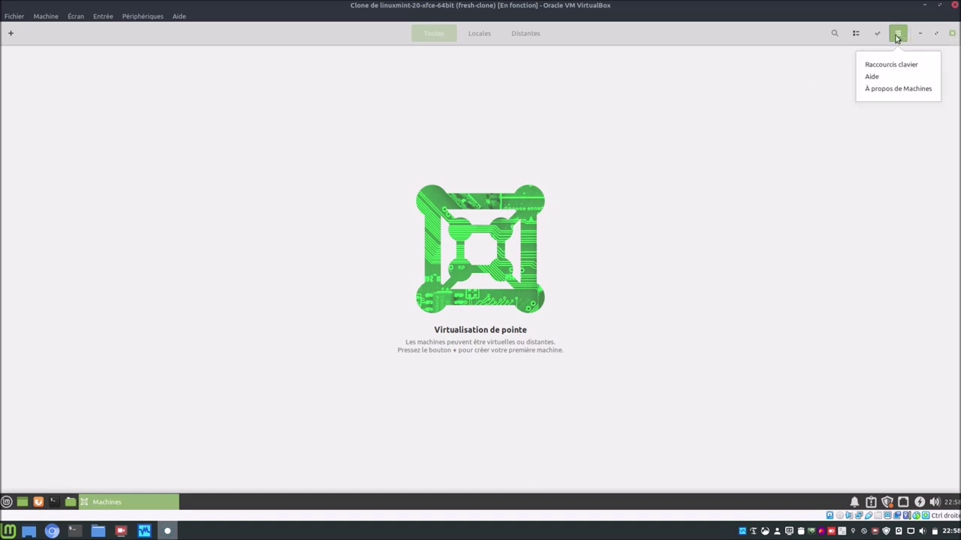
click(832, 71)
click(898, 35)
click(779, 83)
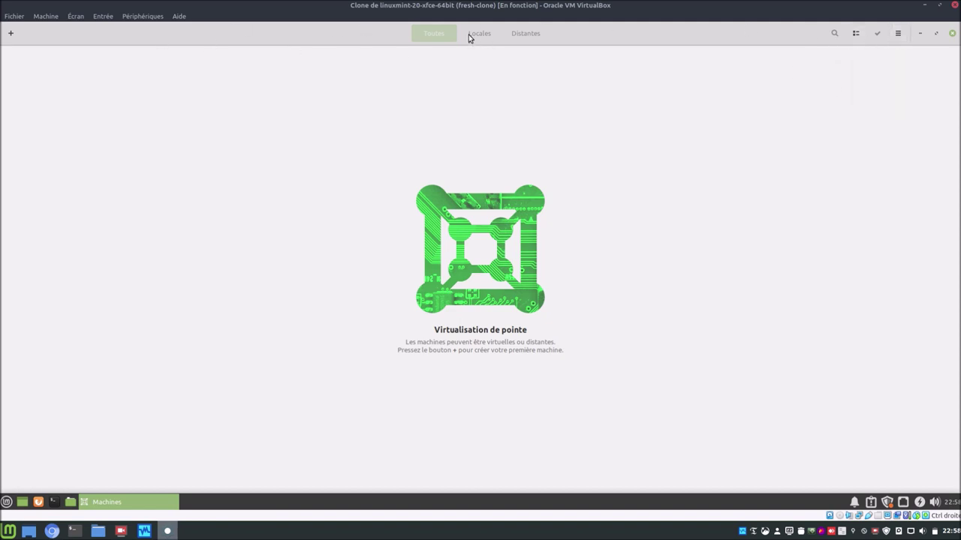
click(895, 36)
click(881, 90)
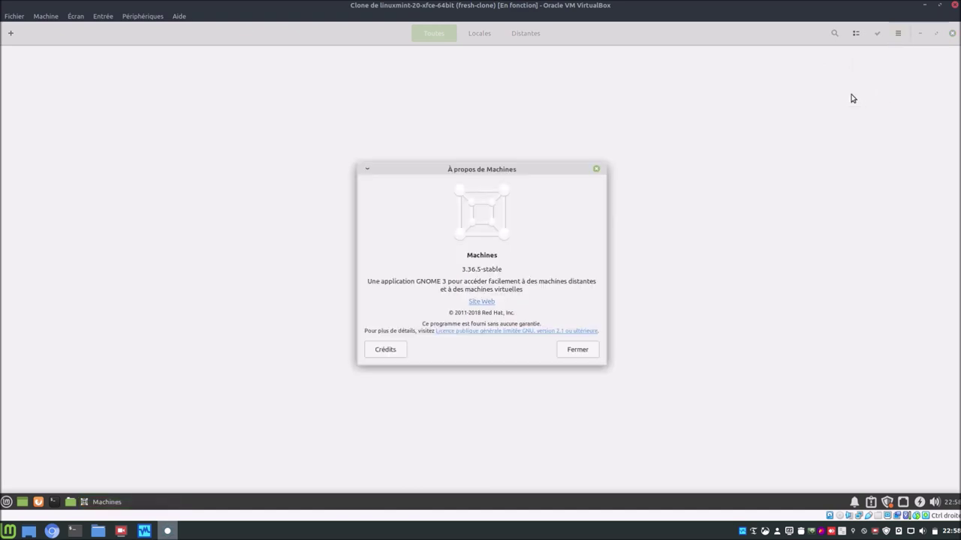
click(572, 356)
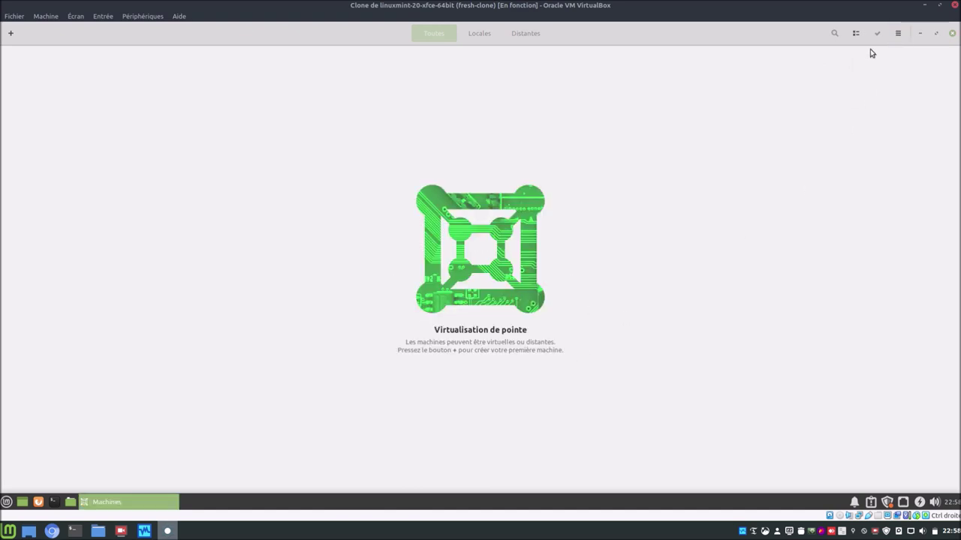
- Close Machines, search the applications for virt, and launch Gestionnaire de machines virtuelles
click(952, 33)
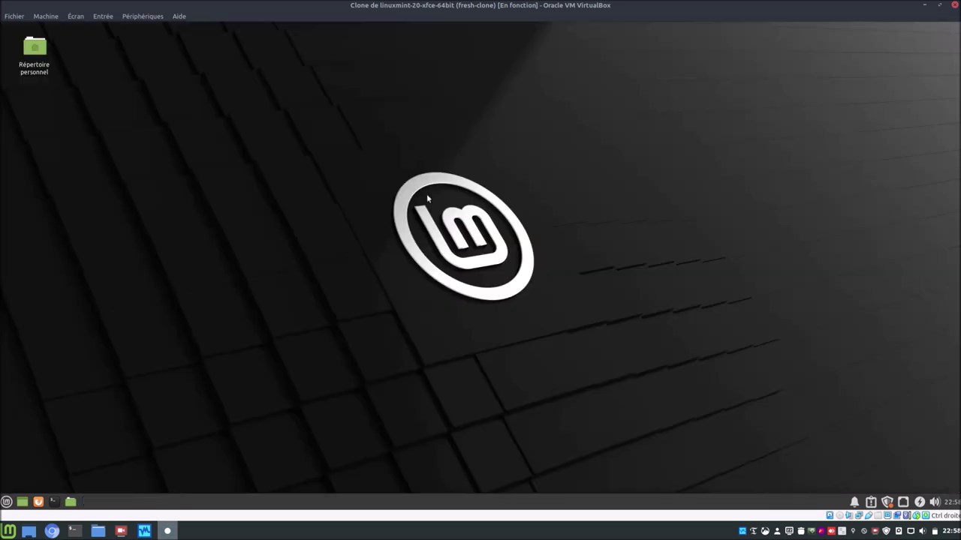
click(7, 502)
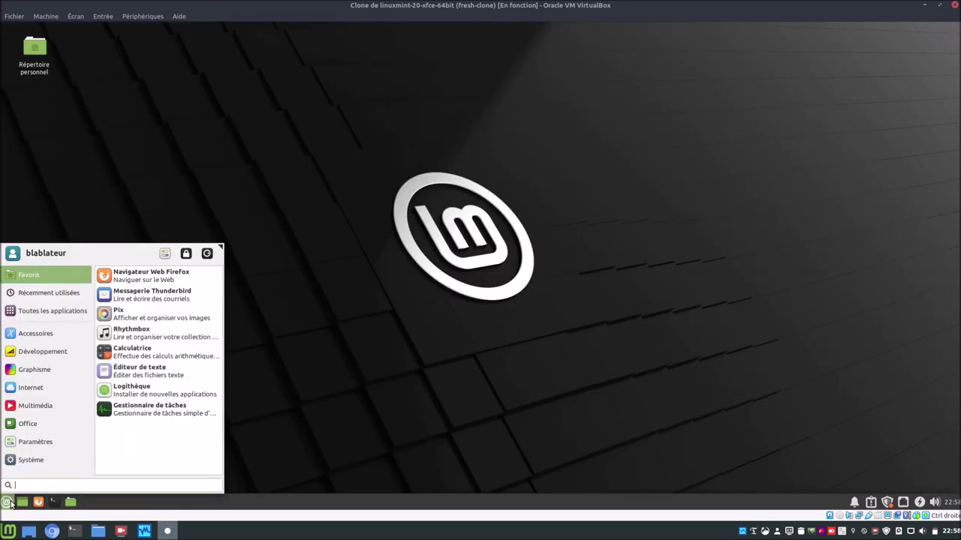
text(virt)
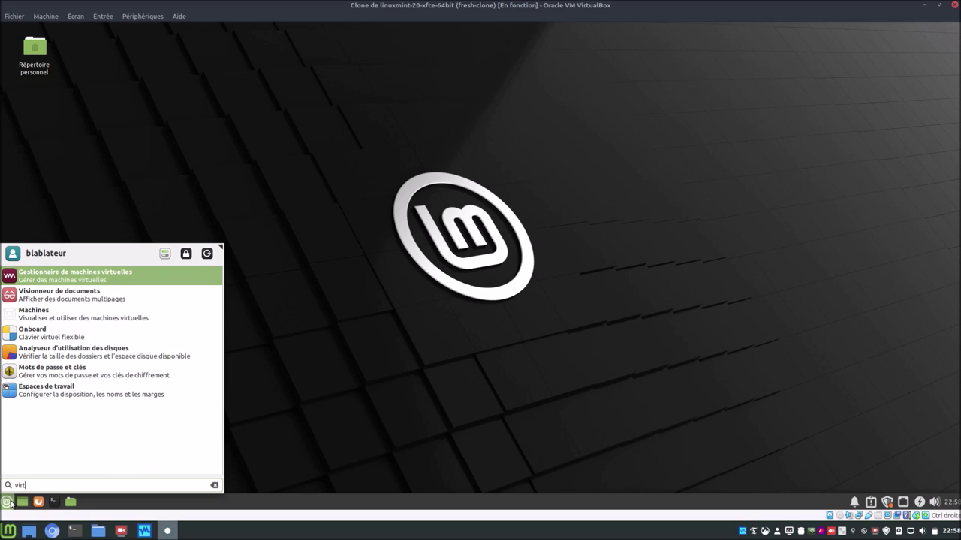
key(Return)
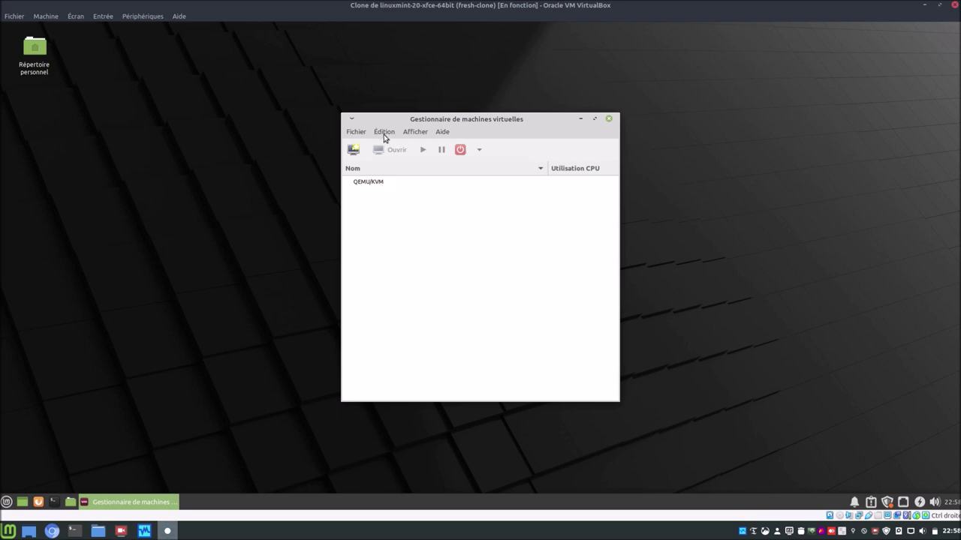
- Enable the system tray icon and XML editing in the virtual machine manager's general preferences
click(358, 132)
mouse_move(383, 133)
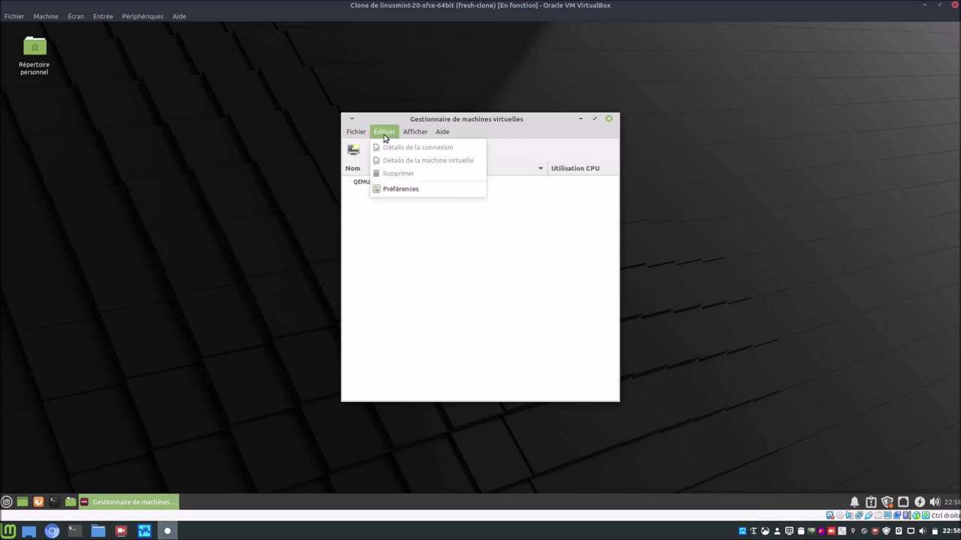
click(403, 190)
click(357, 230)
click(355, 244)
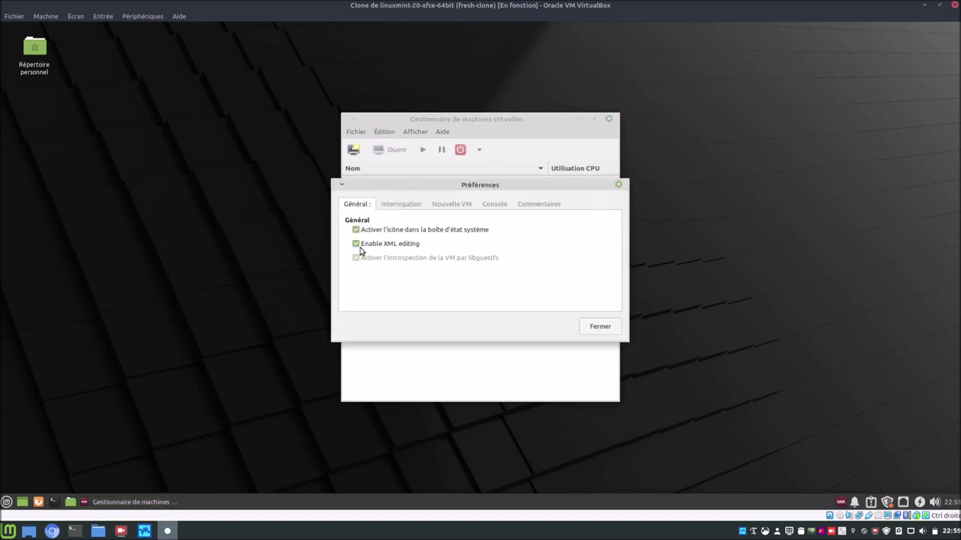
- Enable polling of disk I/O, network I/O and memory statistics in the virtual machine manager's preferences
click(398, 206)
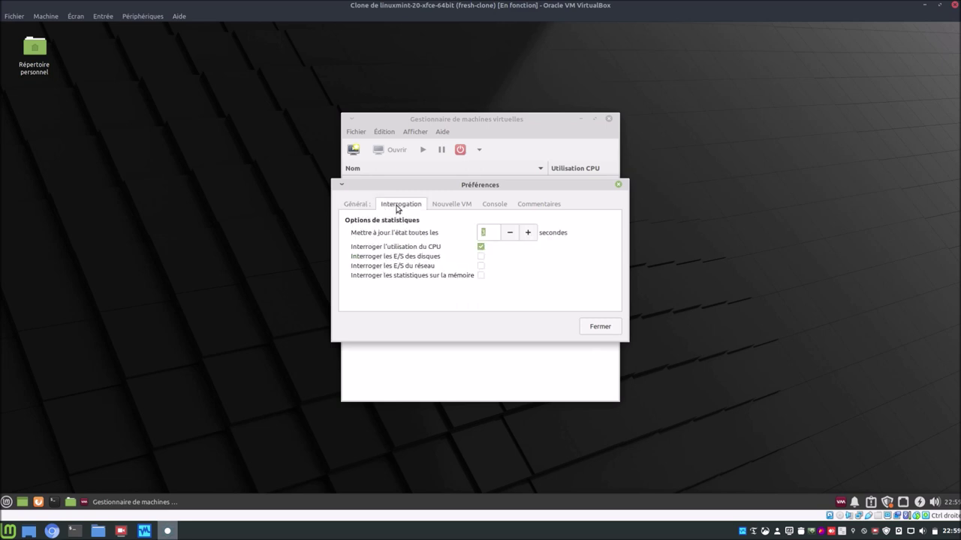
click(480, 256)
click(480, 265)
click(480, 275)
- Review the new VM defaults, set guest resizing with the window to Activé for graphical consoles, and close the preferences
click(453, 205)
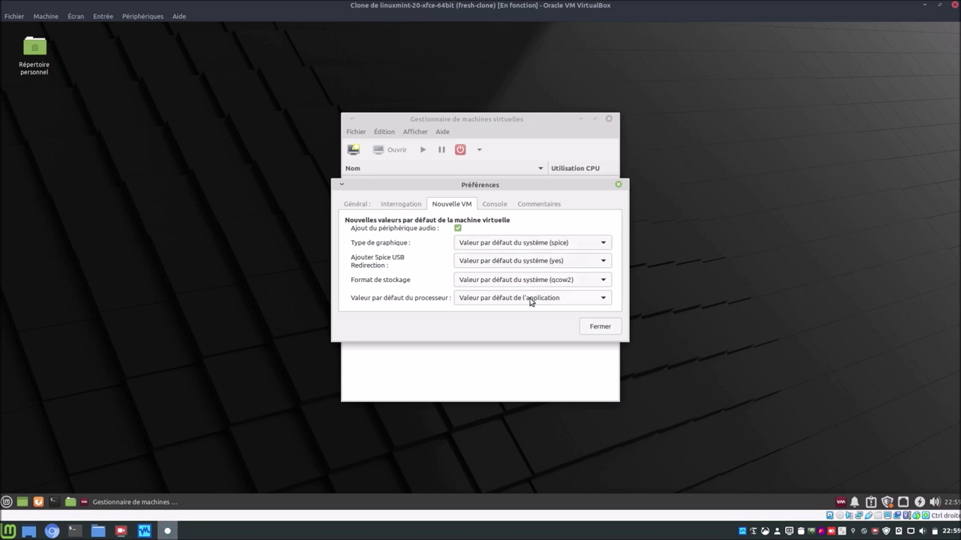
click(492, 206)
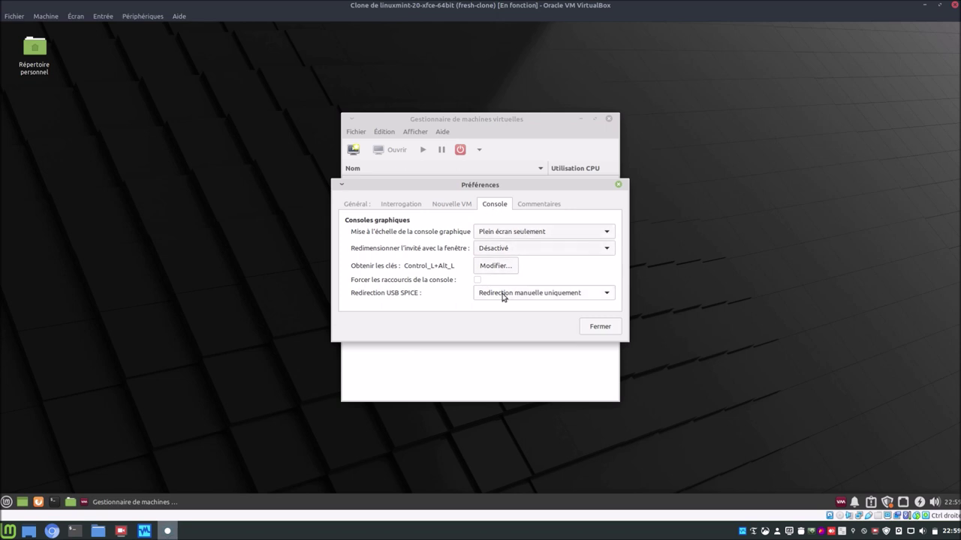
click(510, 249)
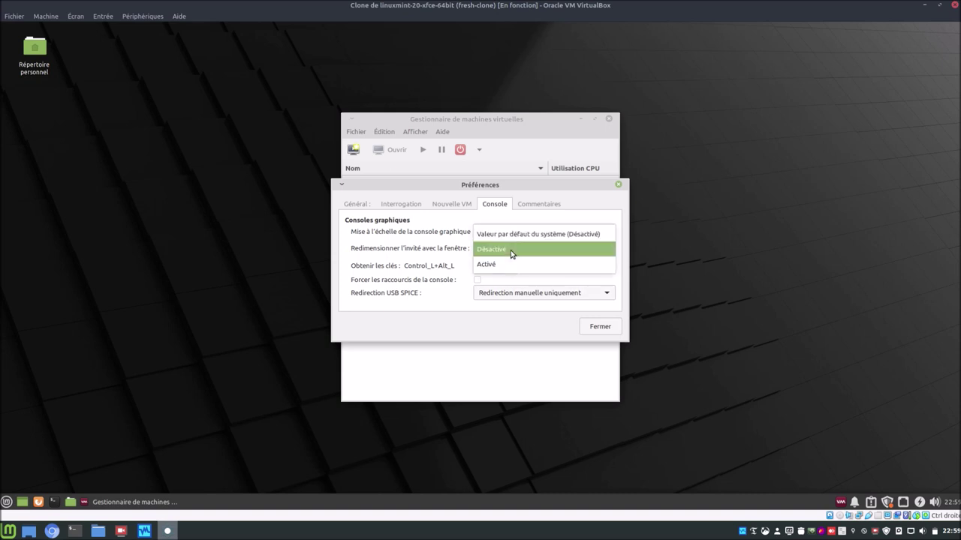
click(515, 269)
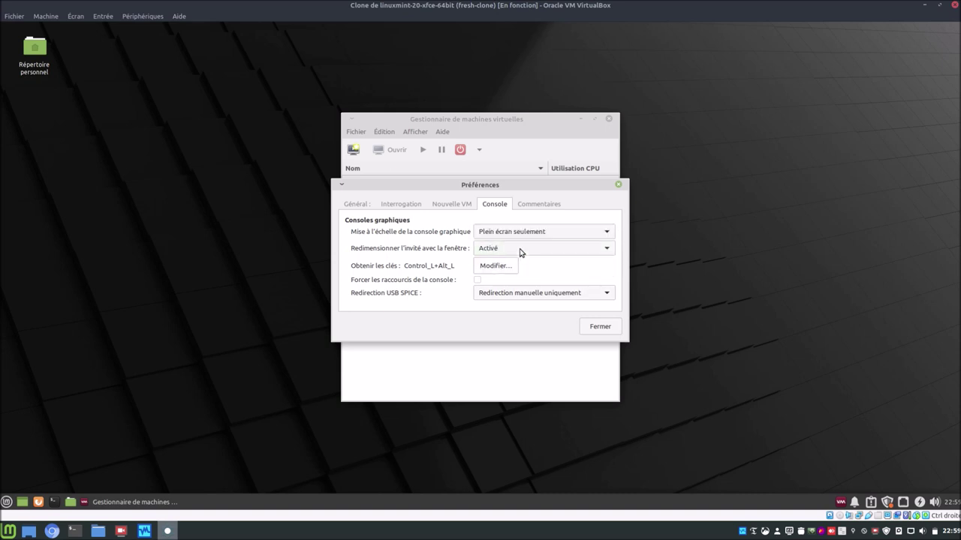
click(534, 204)
click(466, 243)
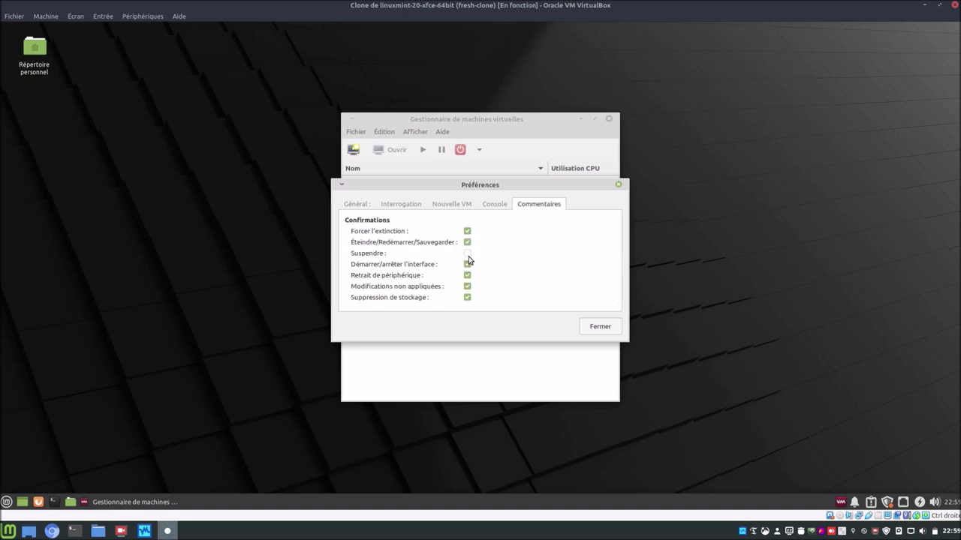
click(597, 326)
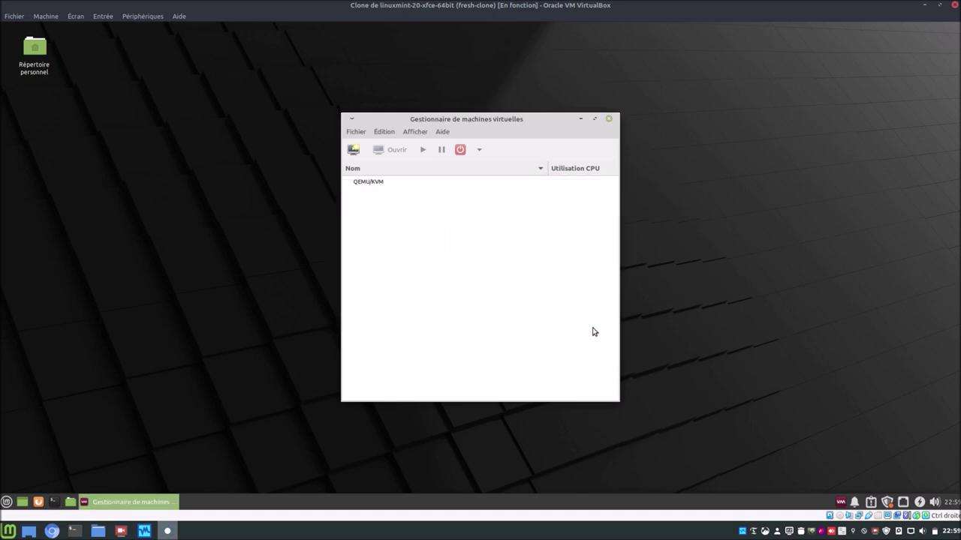
- Show the host CPU usage and memory usage graphs in the virtual machine list
click(414, 131)
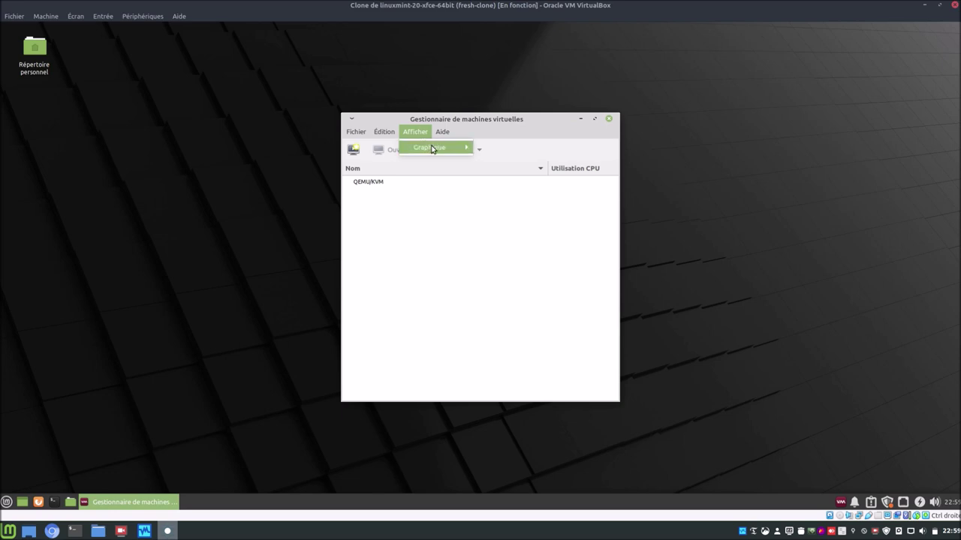
mouse_move(432, 148)
click(517, 159)
click(418, 133)
mouse_move(429, 147)
click(517, 174)
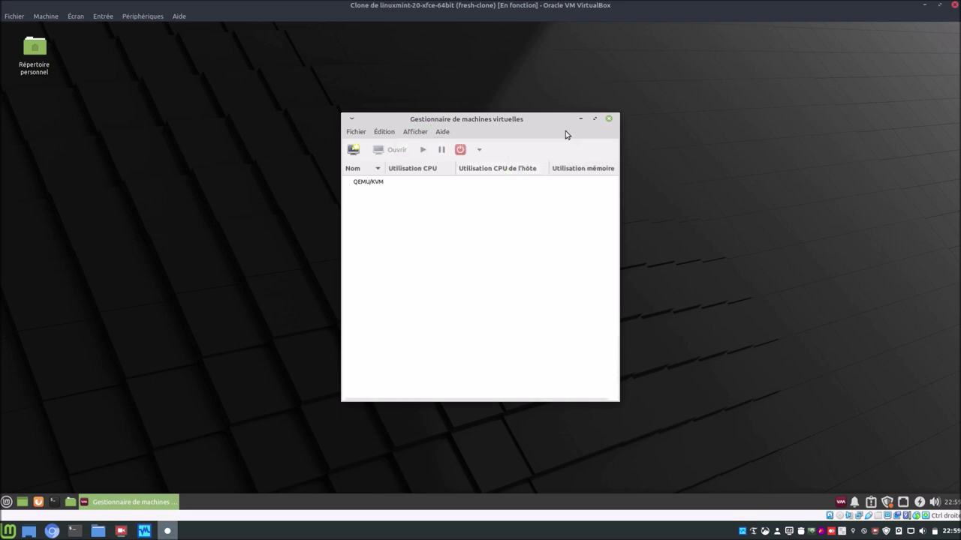
- Maximize the virtual machine manager and add the disk I/O and network I/O graphs to its list
click(593, 118)
click(69, 41)
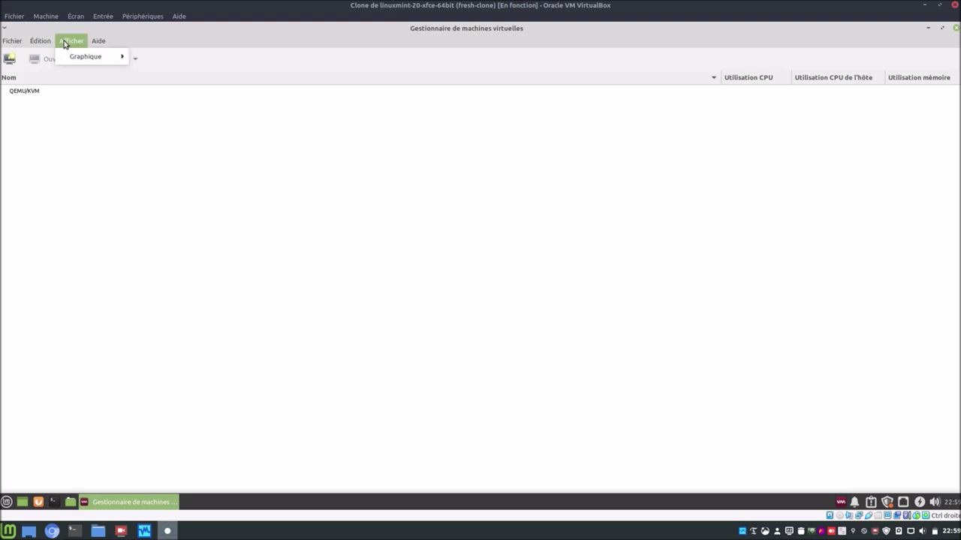
mouse_move(81, 58)
click(166, 96)
click(72, 42)
mouse_move(75, 58)
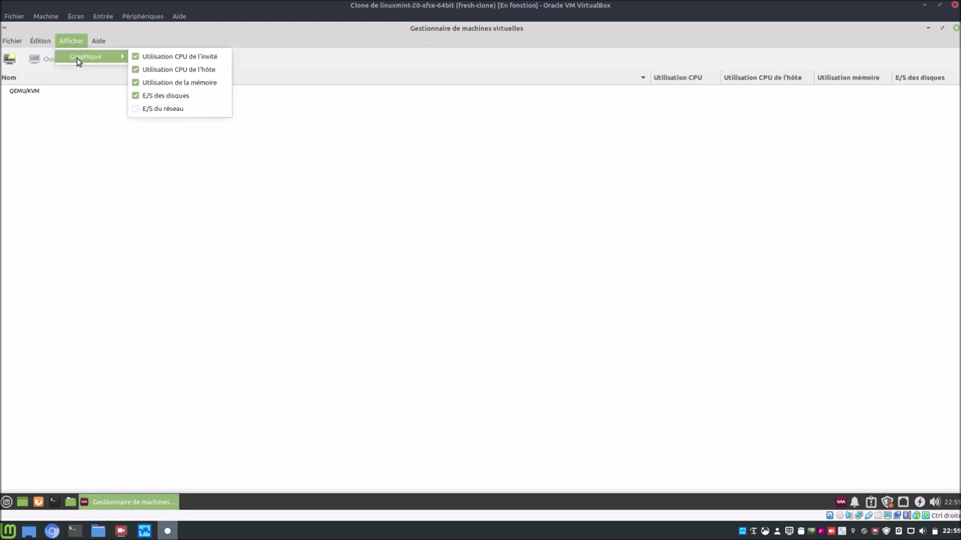
click(184, 113)
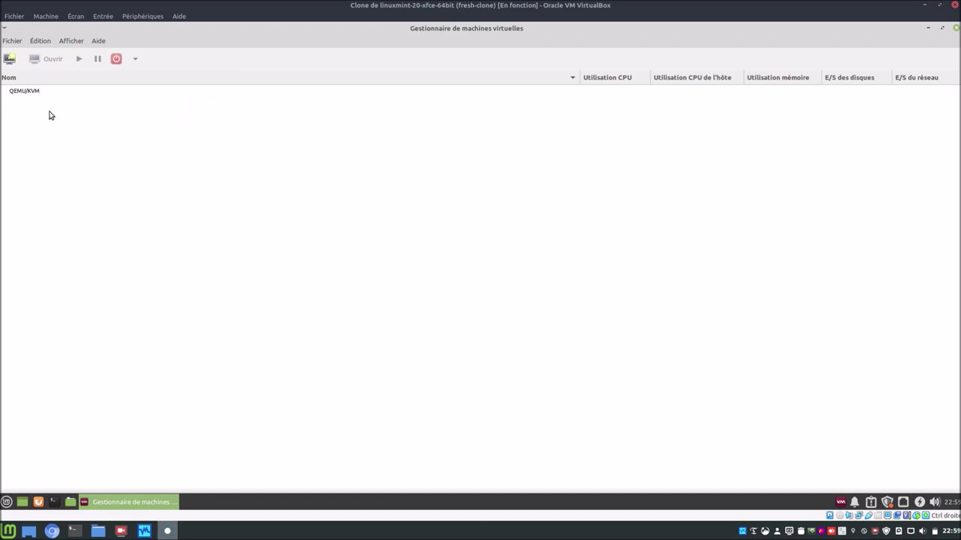
- Open the QEMU/KVM connection details and examine the default virtual network and the default storage pool
mouse_move(45, 93)
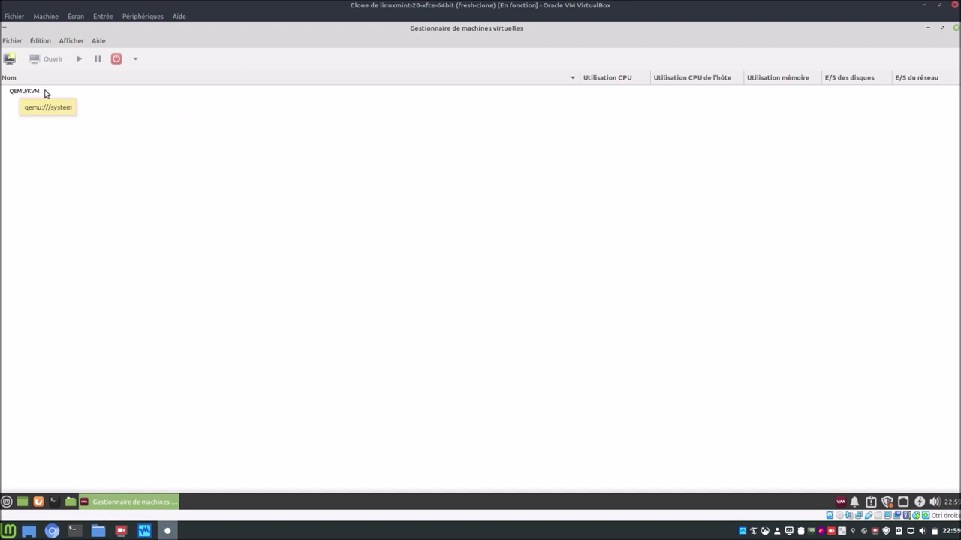
double_click(45, 93)
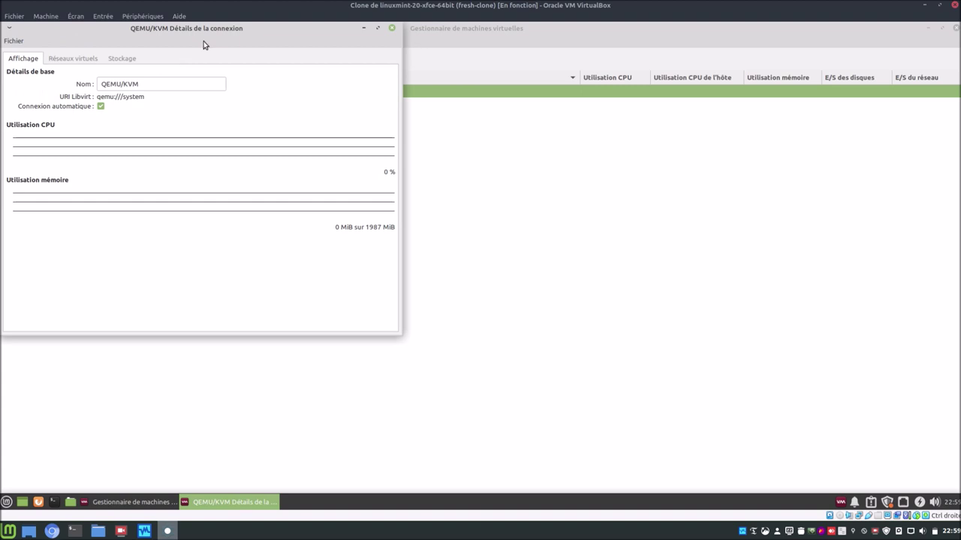
drag(209, 29, 519, 117)
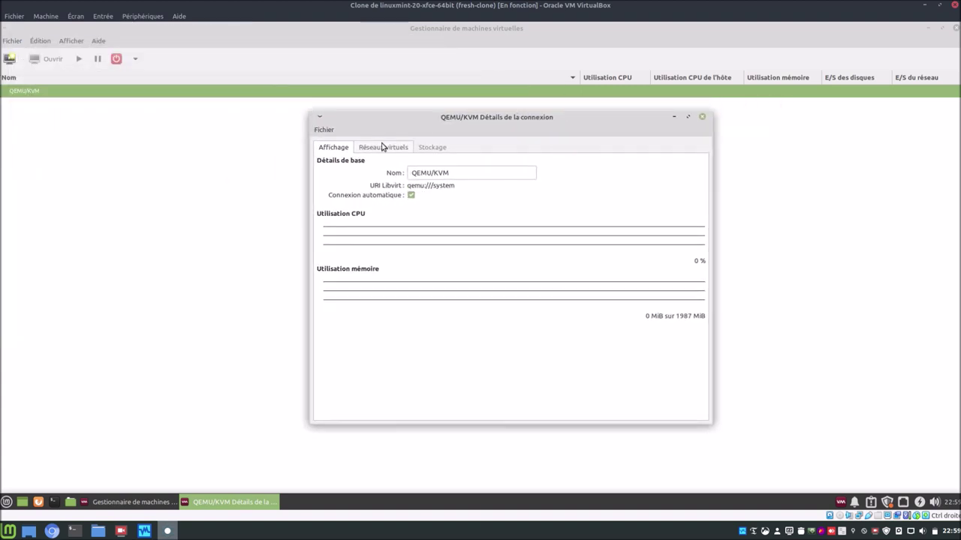
click(384, 148)
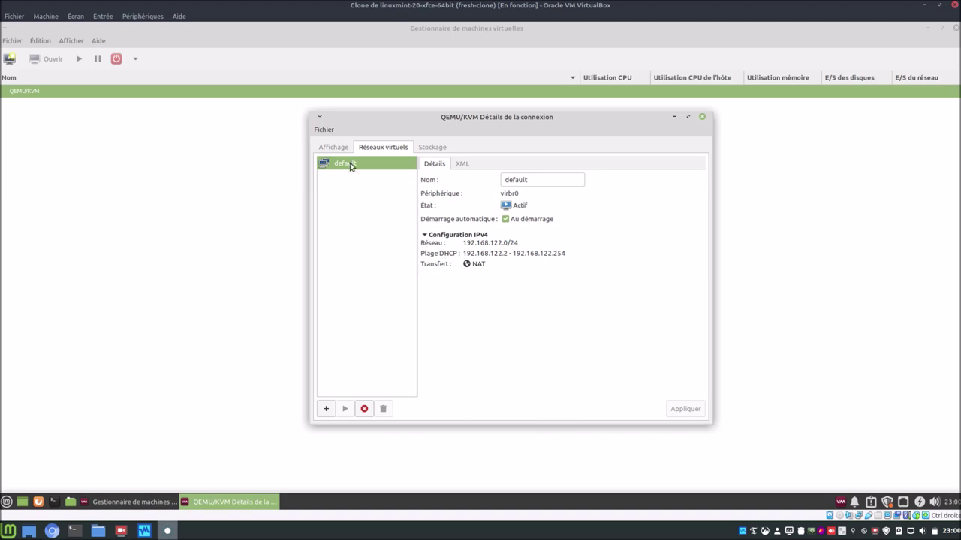
click(432, 150)
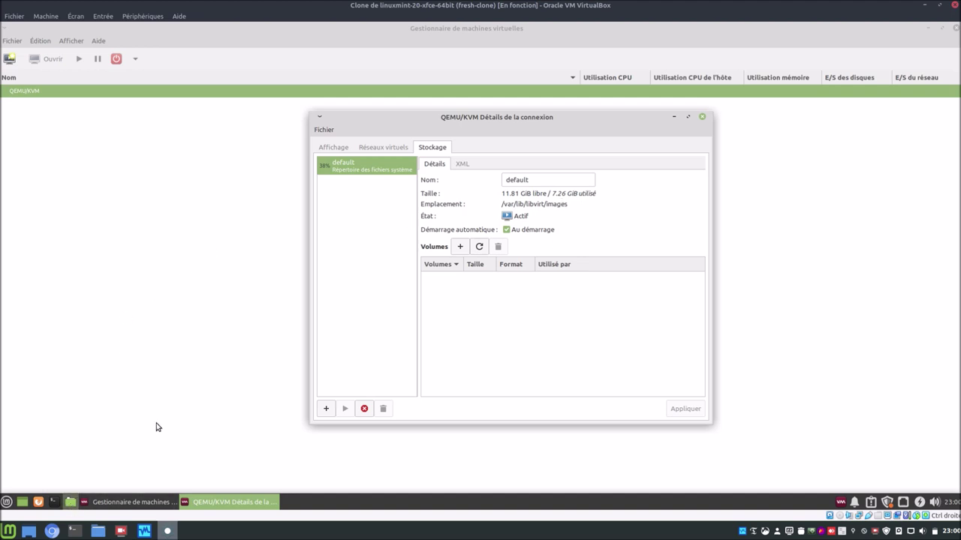
- In the file manager, hide the hidden files in the home directory and create a folder named ISO there
click(69, 501)
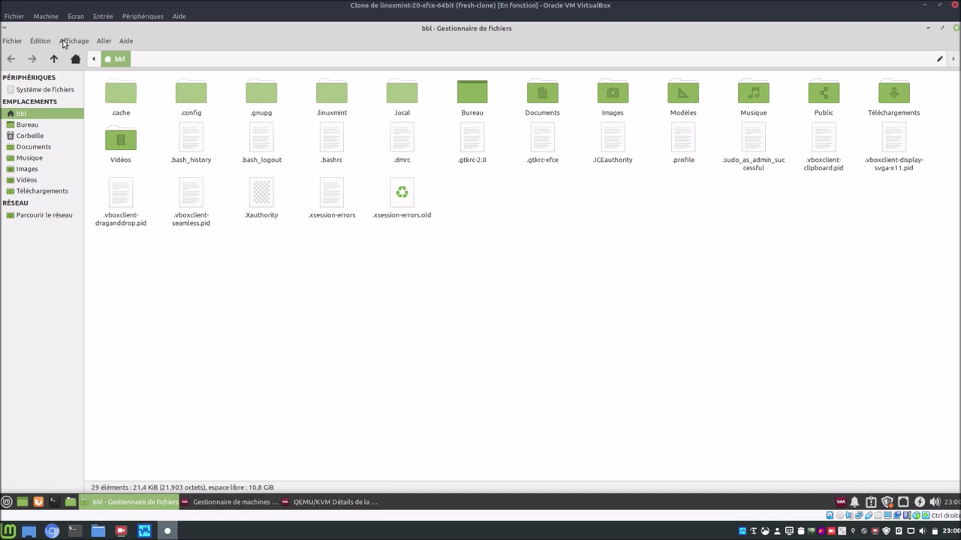
click(63, 43)
click(84, 128)
right_click(335, 231)
click(359, 237)
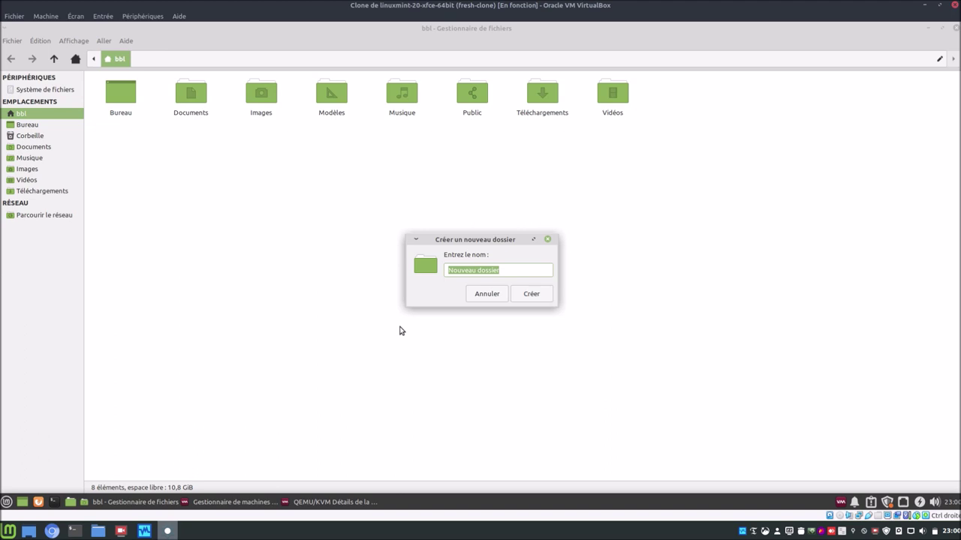
text(iSO)
key(Return)
- Create a folder named Libvirt in the home directory with a subfolder named images inside it
right_click(319, 325)
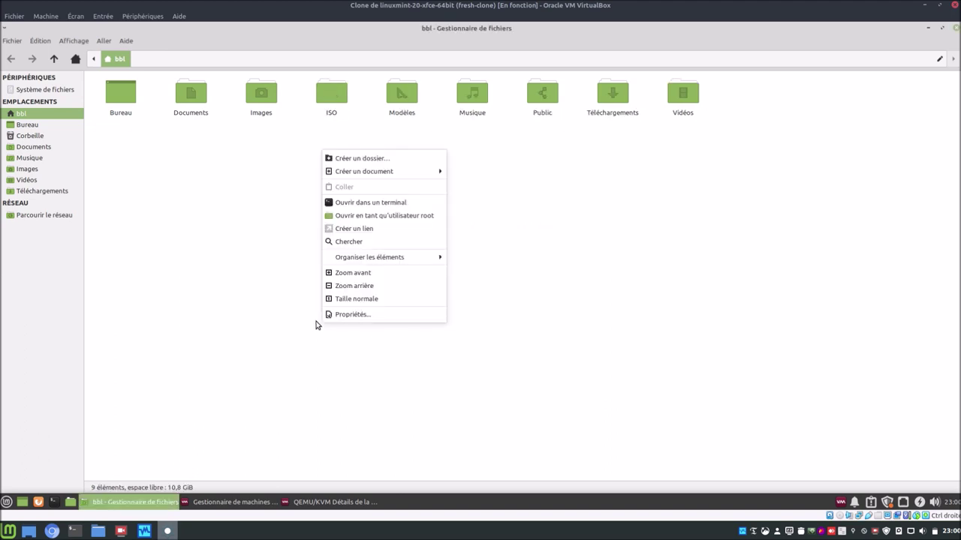
click(405, 160)
text(Libvirt)
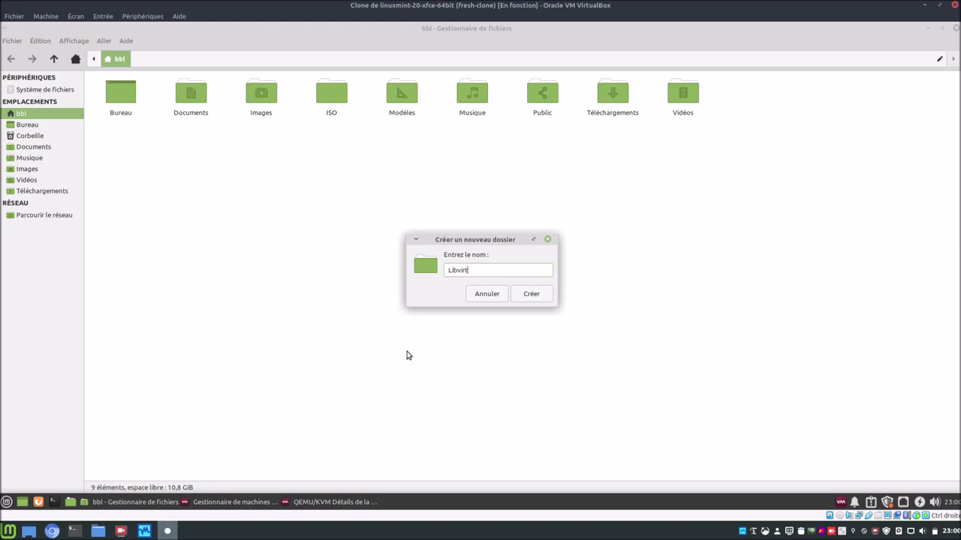
key(Return)
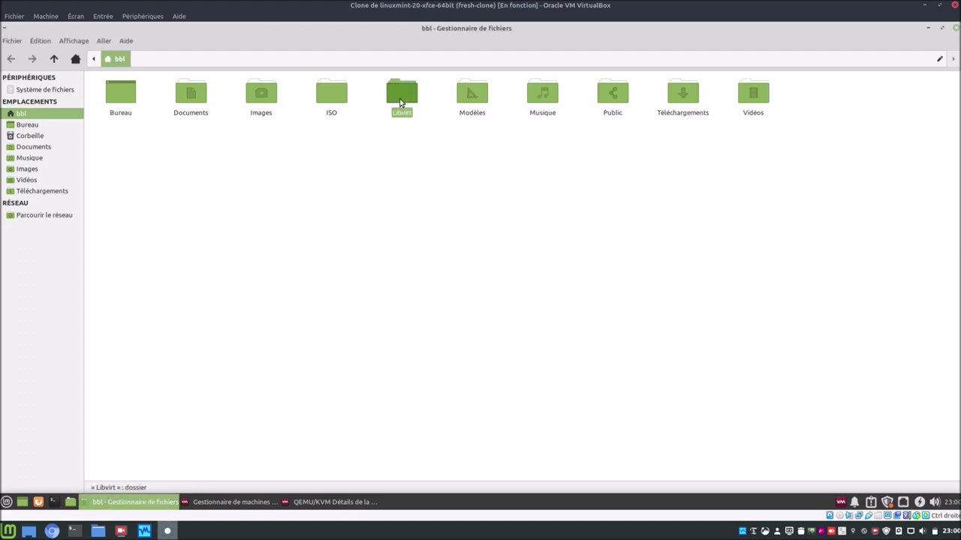
double_click(402, 94)
right_click(382, 190)
click(391, 199)
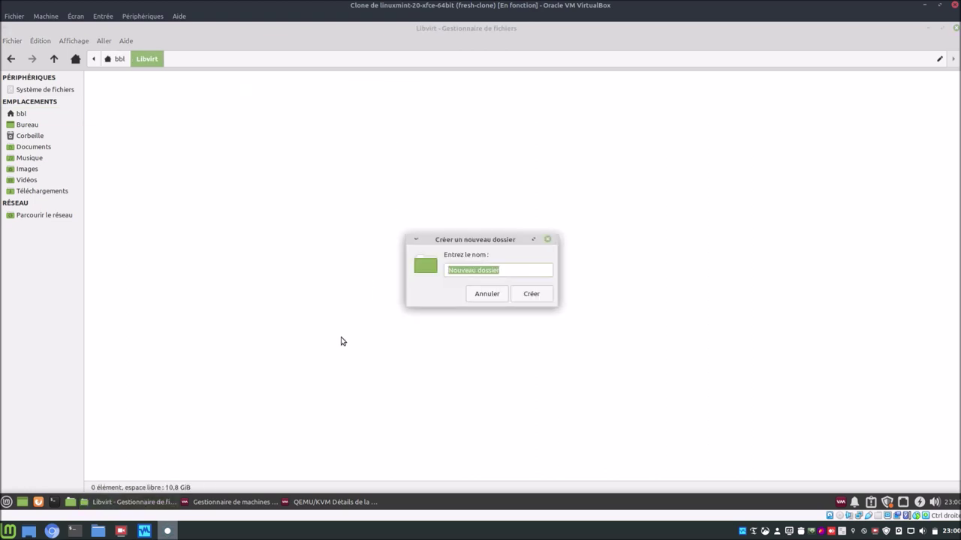
text(images)
key(Return)
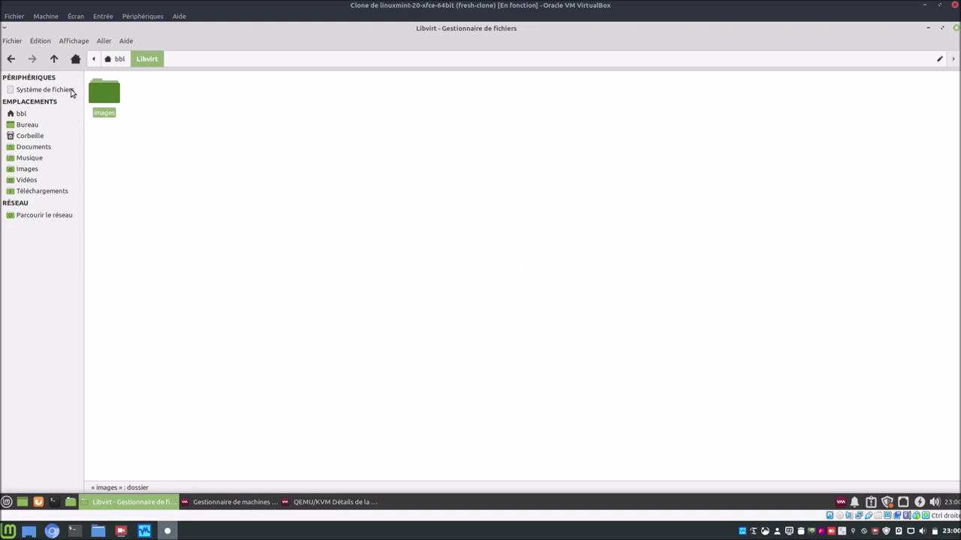
- Return to the home directory and rename the Libvirt folder as libvirt
click(9, 60)
right_click(338, 104)
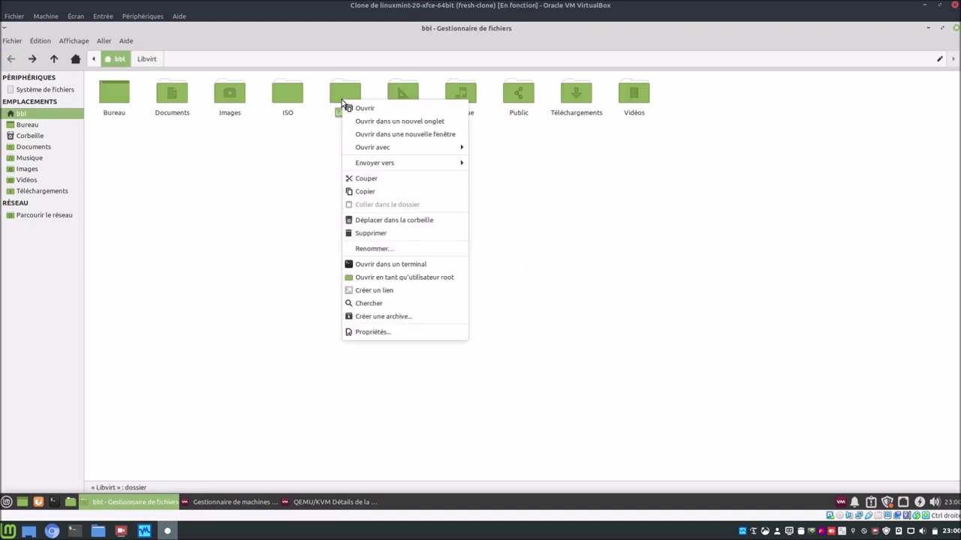
click(408, 249)
text(li)
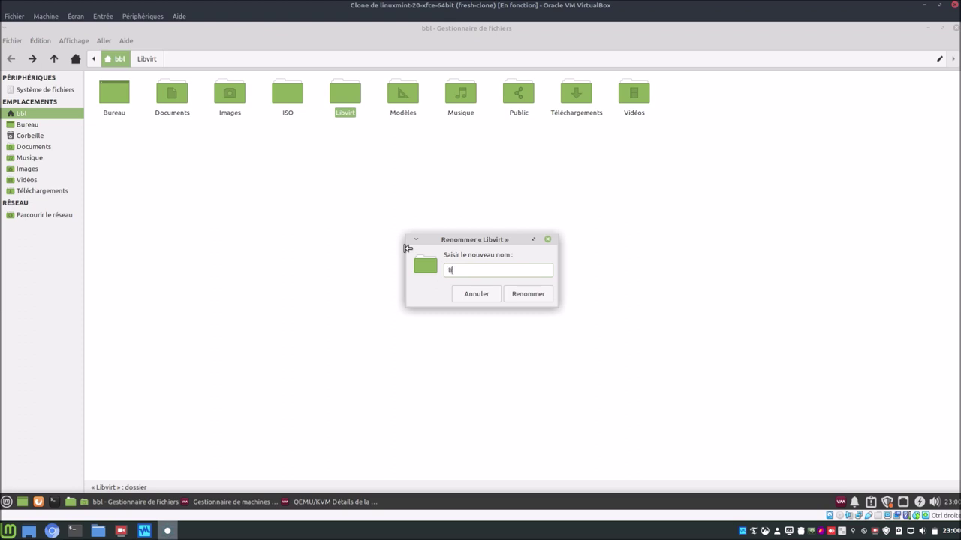
text(bvirt)
key(Return)
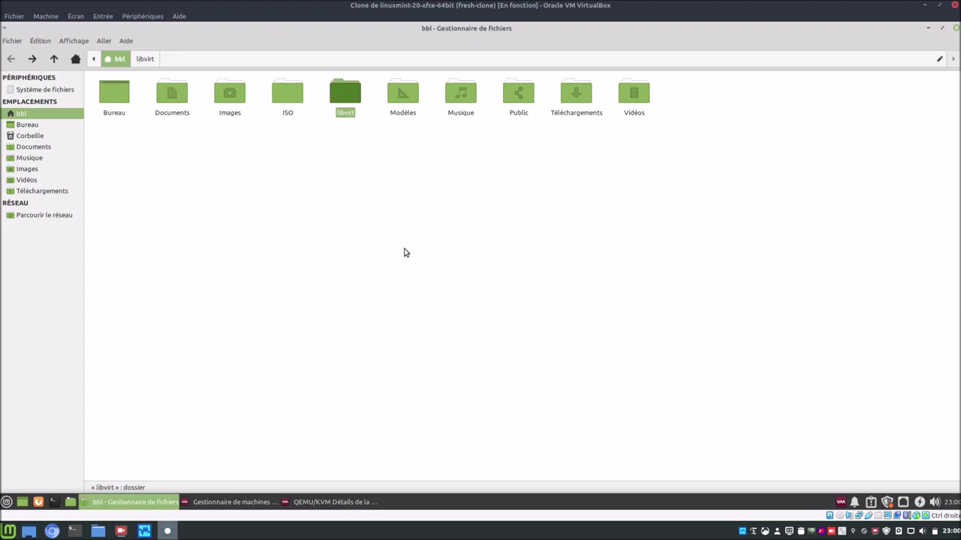
click(353, 264)
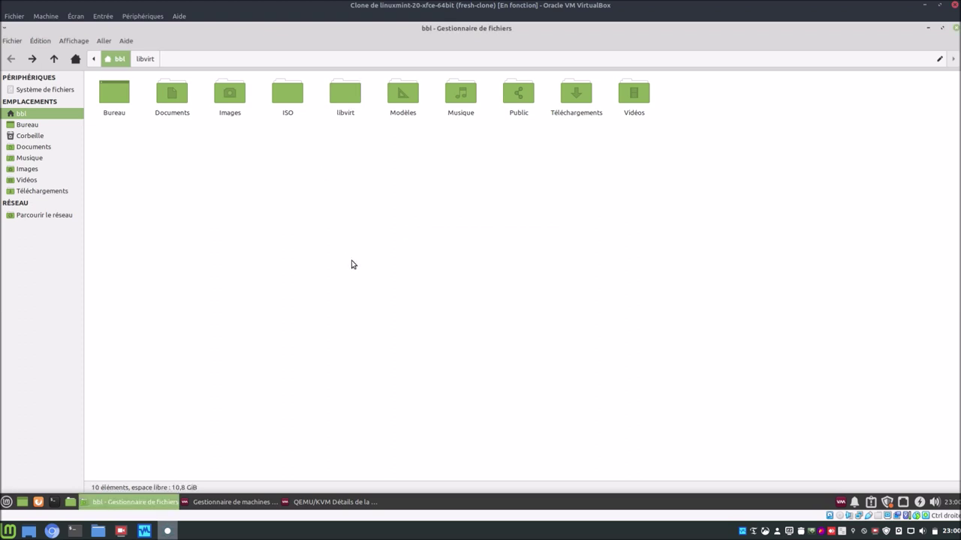
- Back in the QEMU/KVM connection details, disable autostart for the default storage pool, apply the change, and stop the pool
click(307, 507)
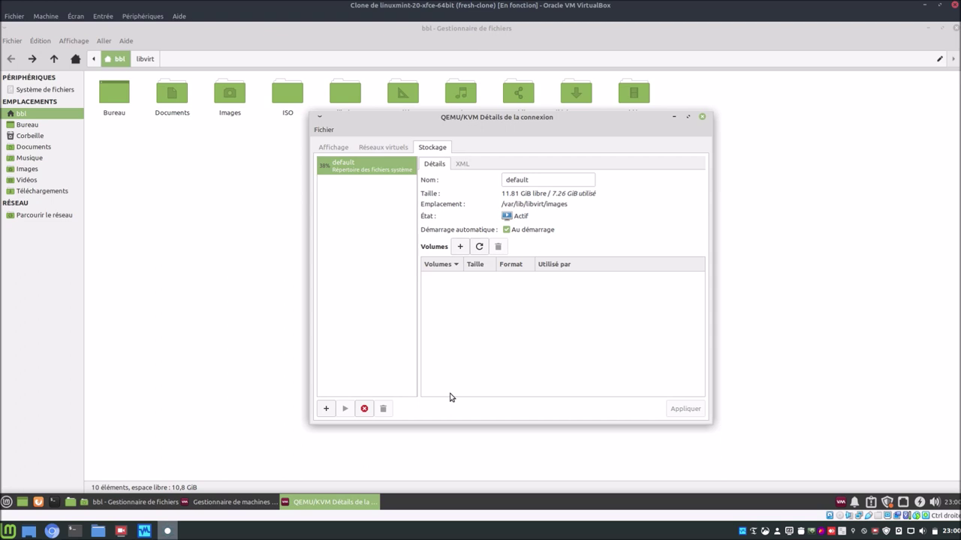
click(506, 230)
click(686, 408)
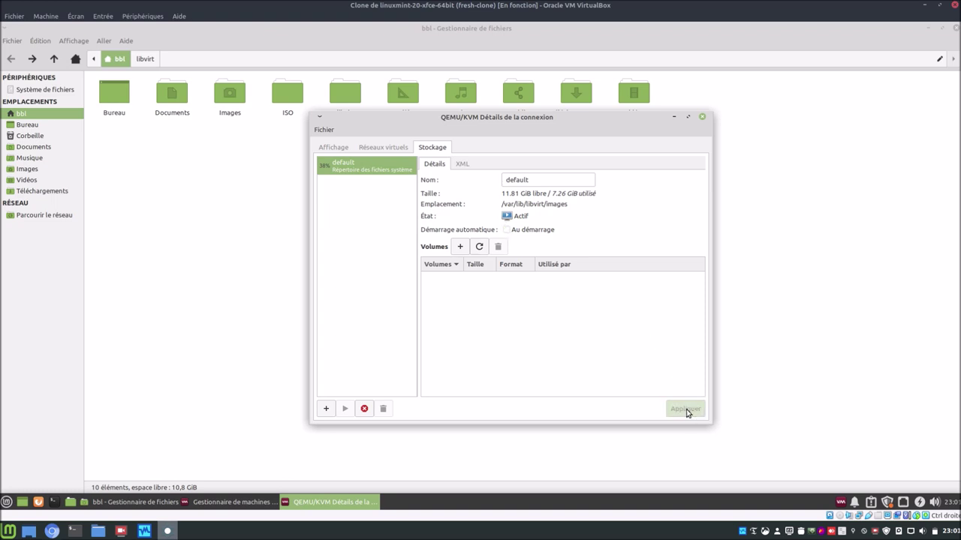
click(365, 411)
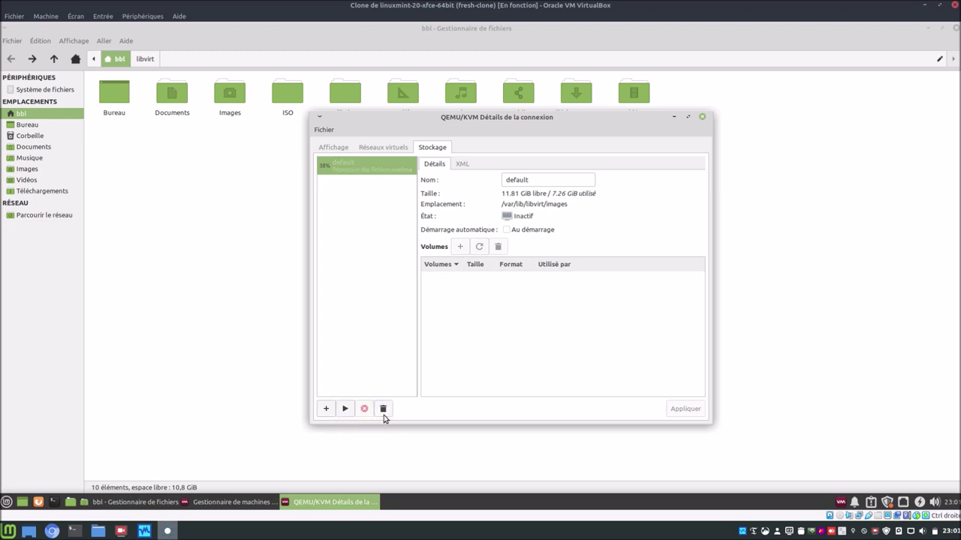
- Copy the default storage pool's name and permanently delete the pool
click(383, 411)
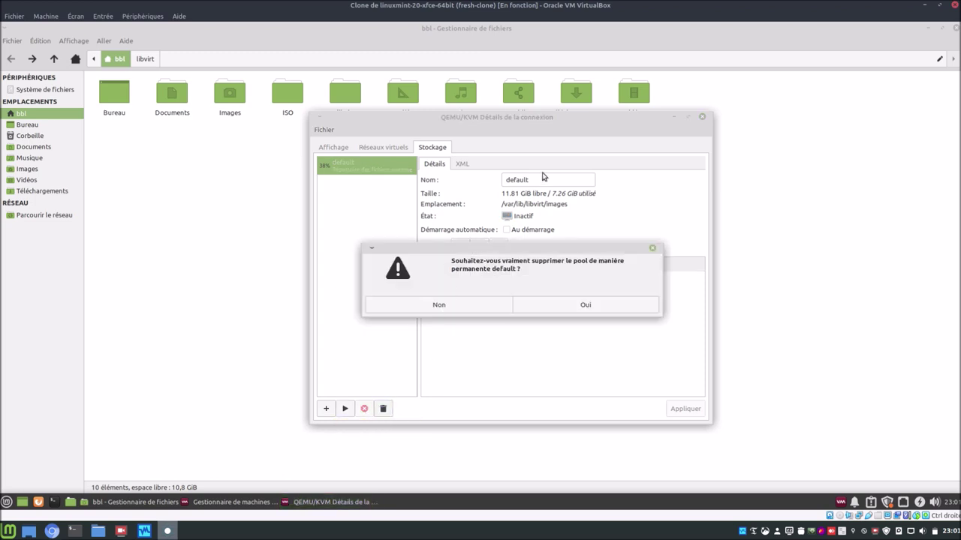
click(467, 307)
double_click(517, 180)
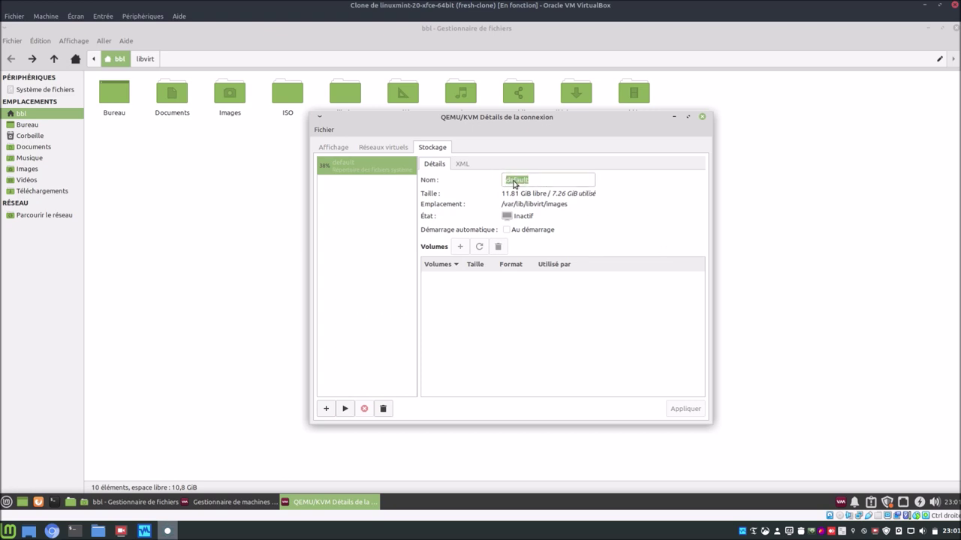
right_click(513, 182)
click(517, 203)
click(383, 412)
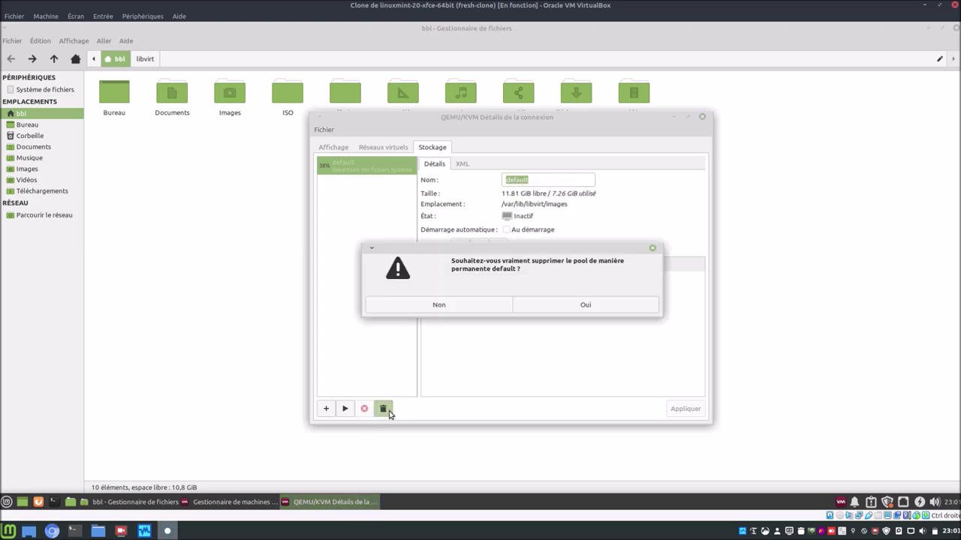
click(618, 306)
- Create a directory-type storage pool named default that targets the libvirt/images folder in the home directory
click(325, 408)
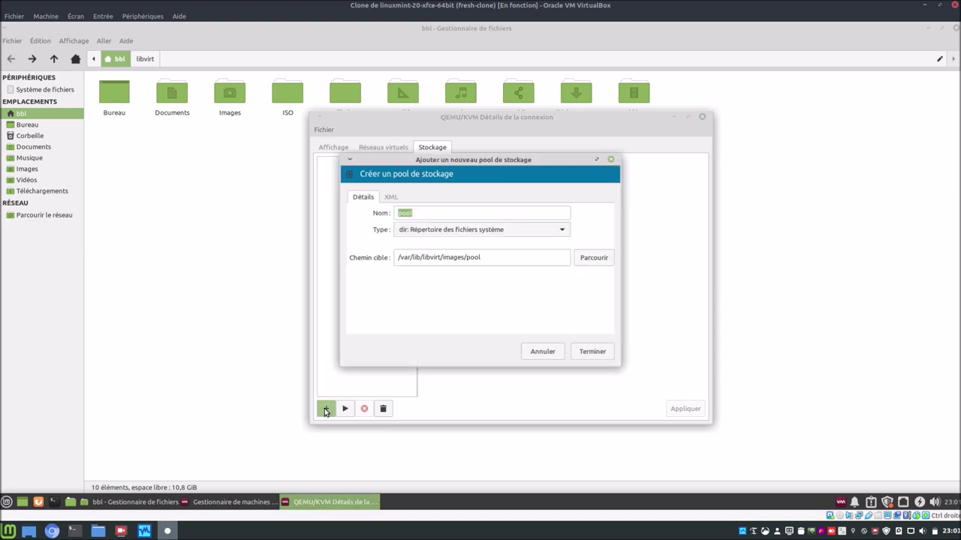
right_click(436, 219)
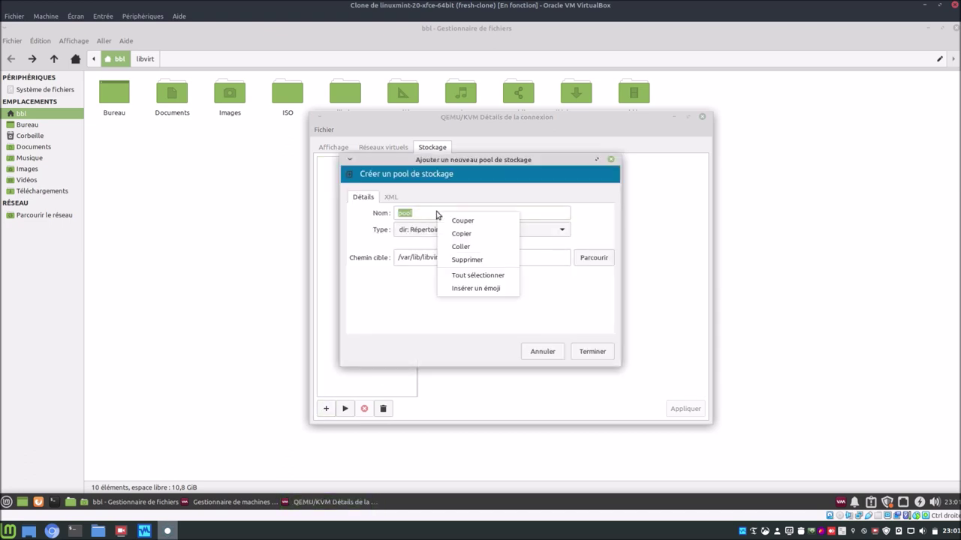
click(462, 246)
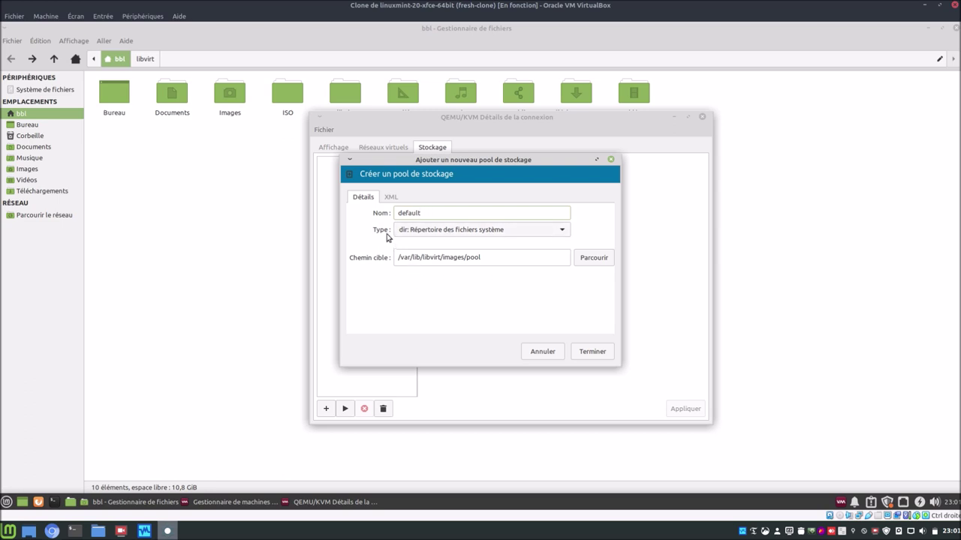
click(591, 259)
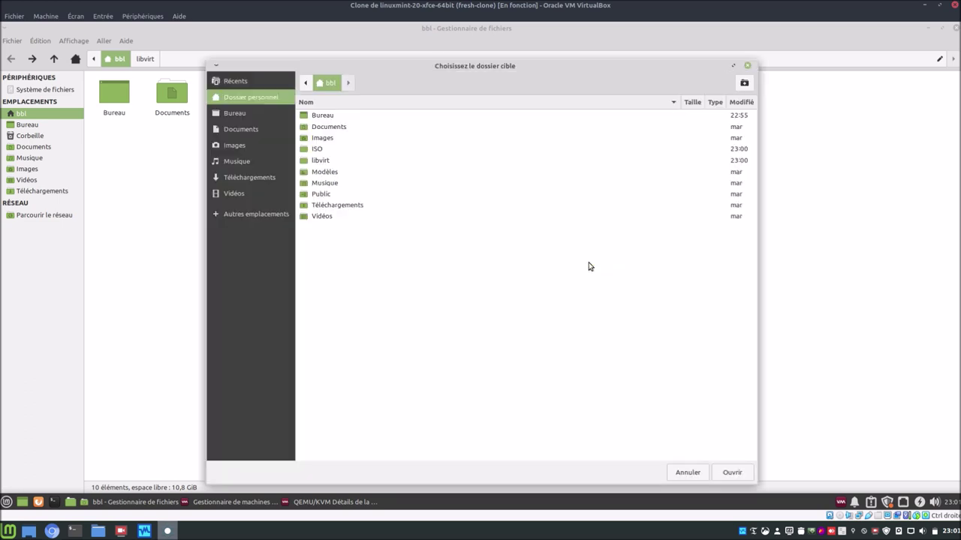
double_click(321, 160)
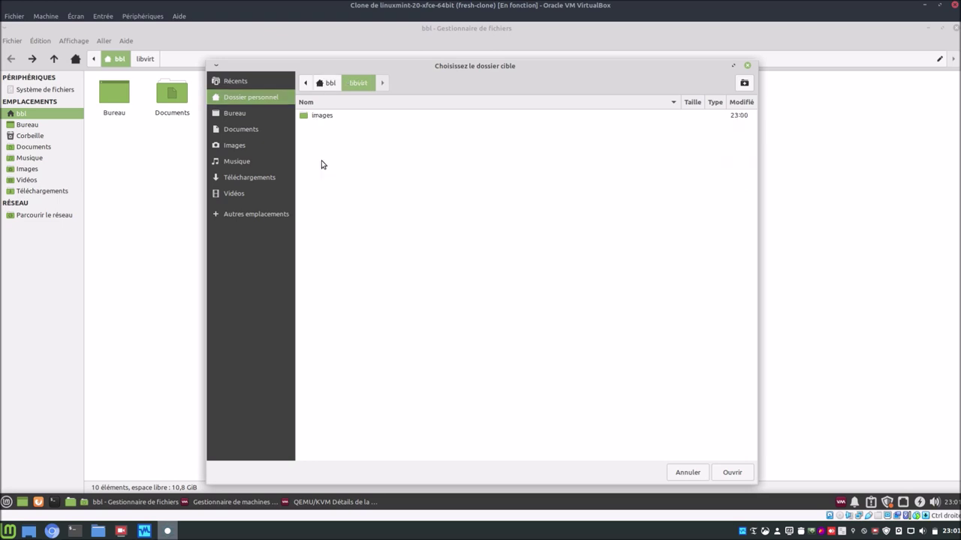
double_click(337, 120)
click(731, 472)
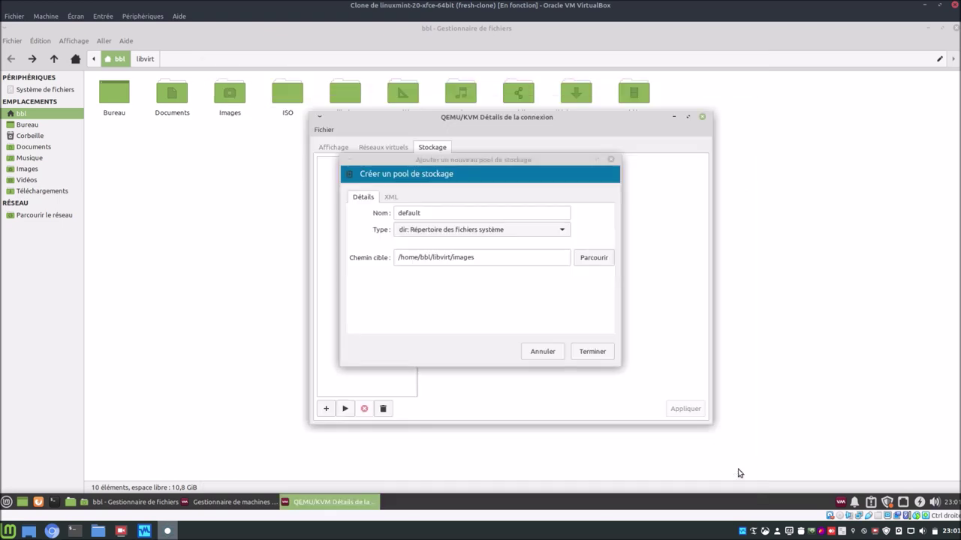
click(588, 354)
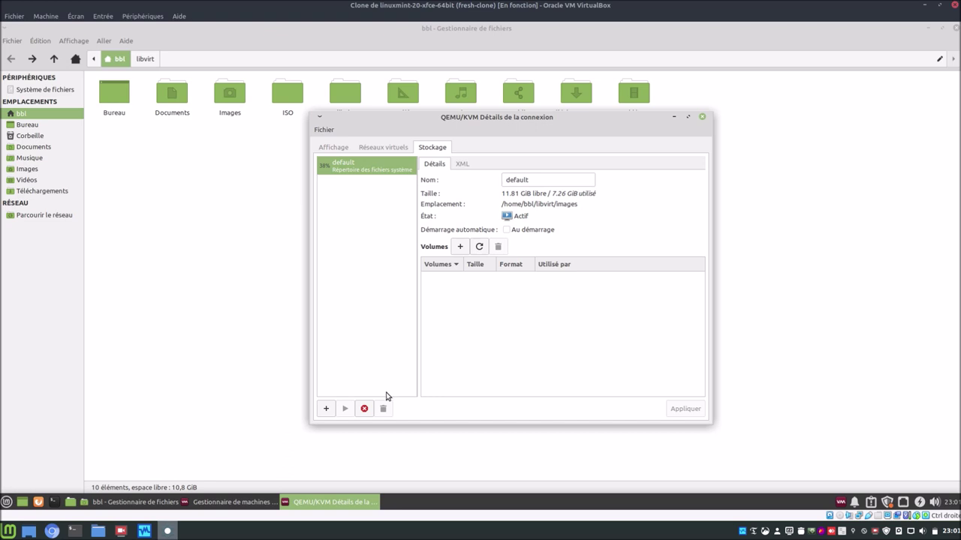
- Add a second directory-type storage pool named ISO that targets the ISO folder in the home directory
click(326, 408)
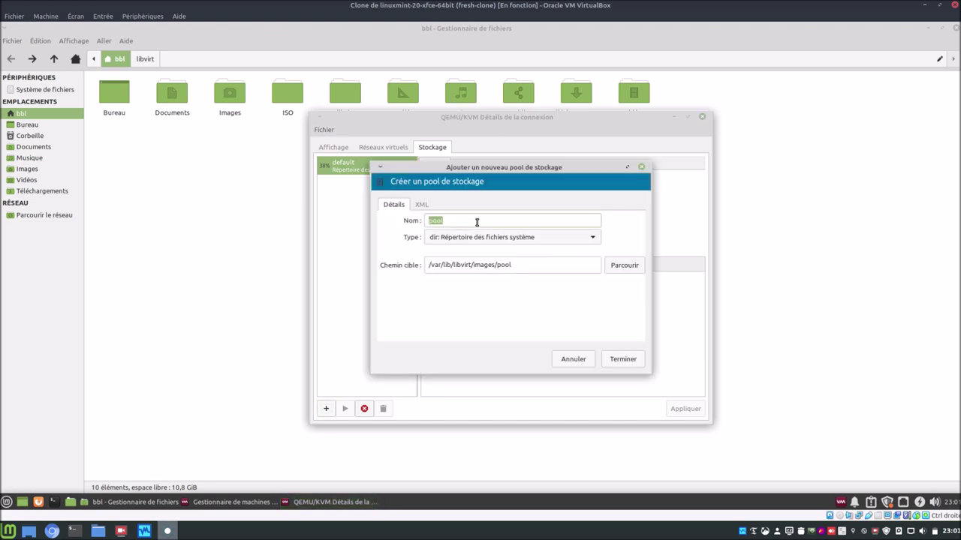
text(i)
click(634, 265)
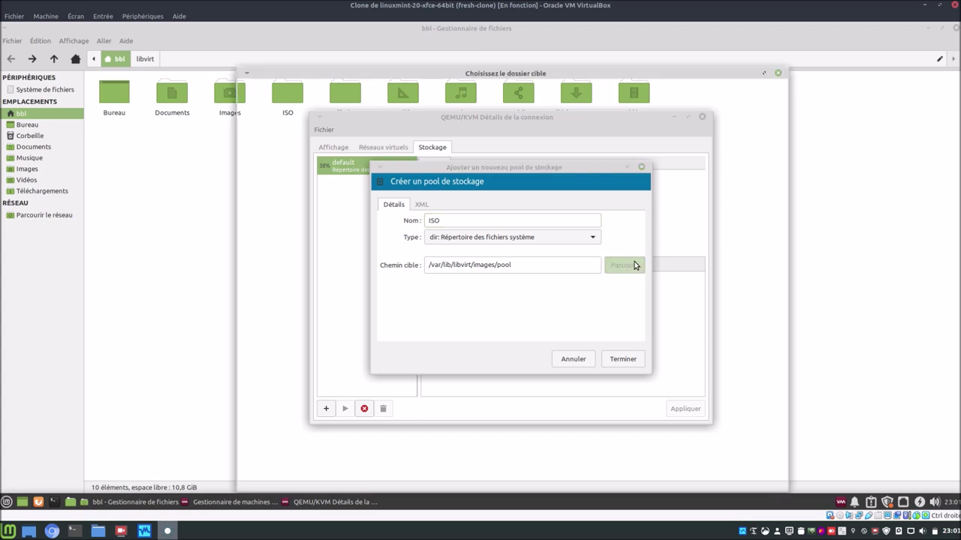
double_click(357, 160)
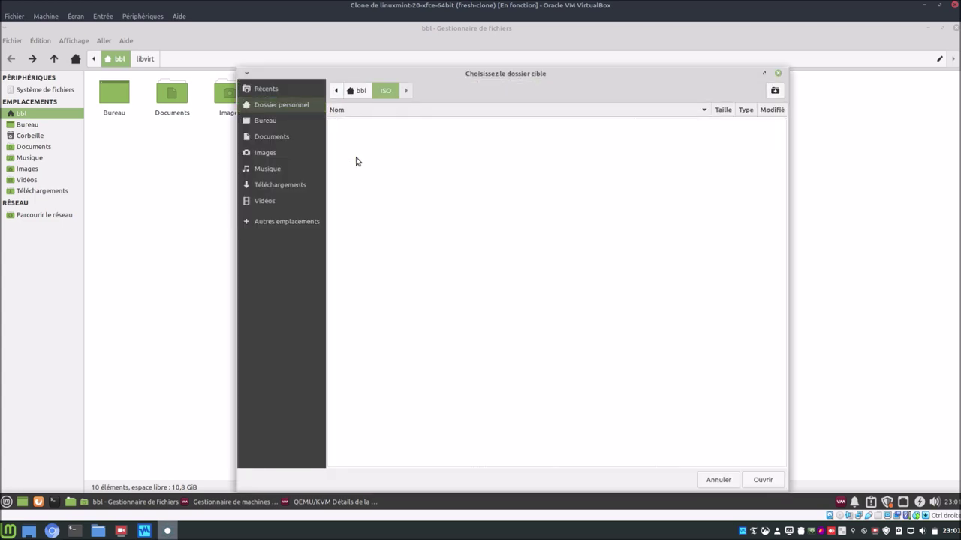
click(776, 485)
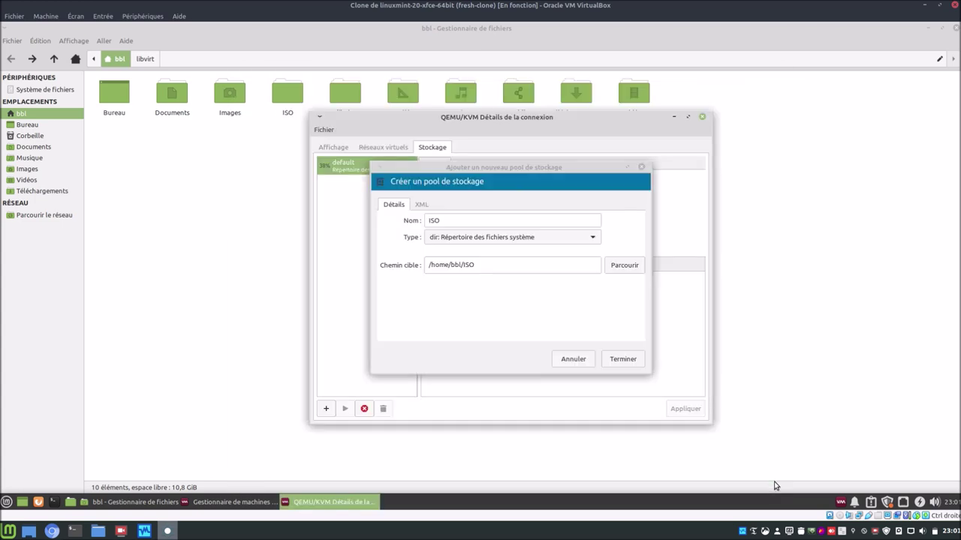
click(621, 359)
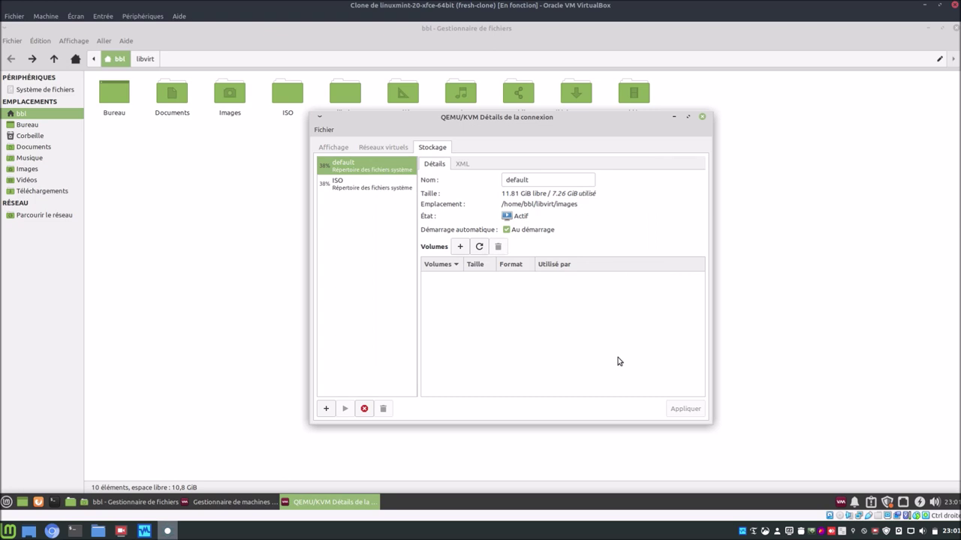
- Review the connection's virtual networks and overview, and close the file manager, connection details and virtual machine manager
click(371, 148)
click(343, 148)
click(954, 27)
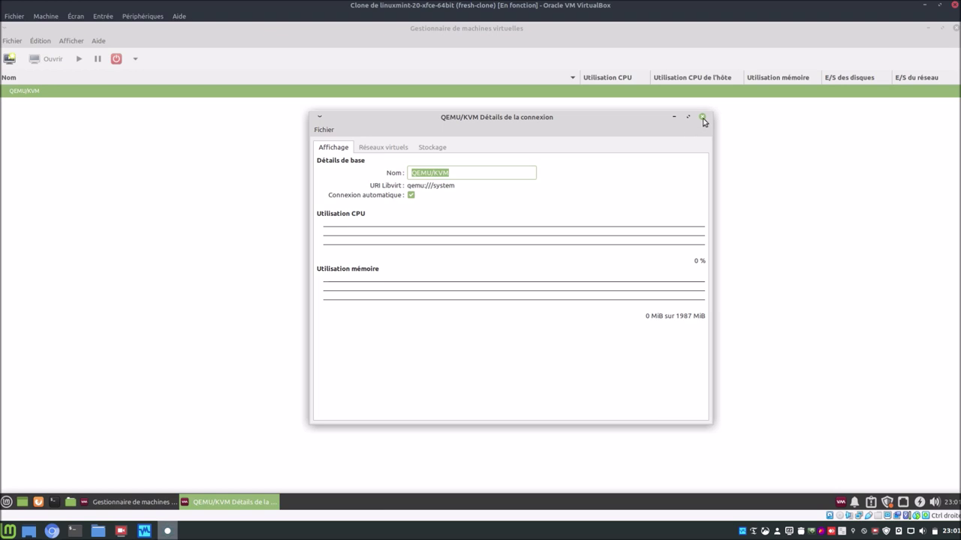
click(703, 118)
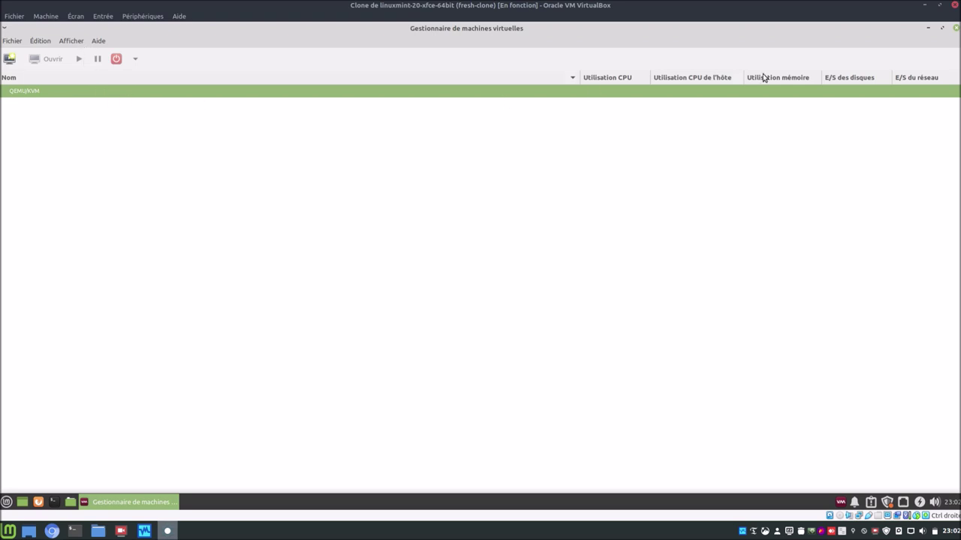
click(955, 28)
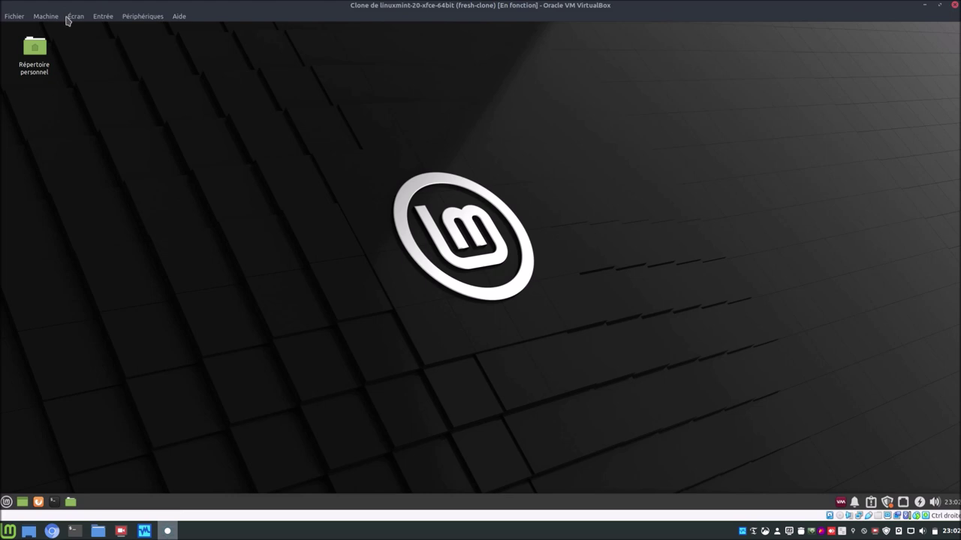
- Close the running Linux Mint clone in VirtualBox, confirm the closure, and close the VirtualBox manager
click(954, 5)
click(538, 291)
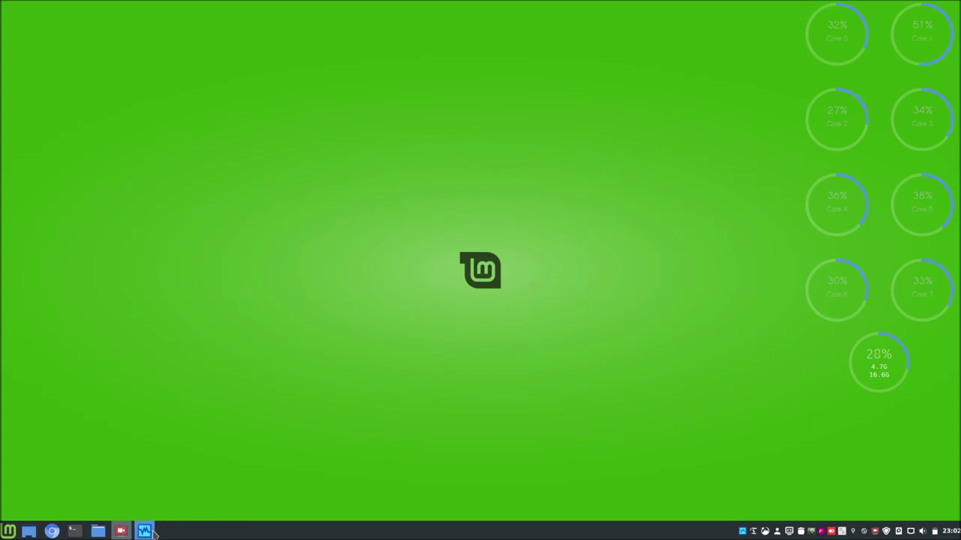
click(144, 531)
click(954, 4)
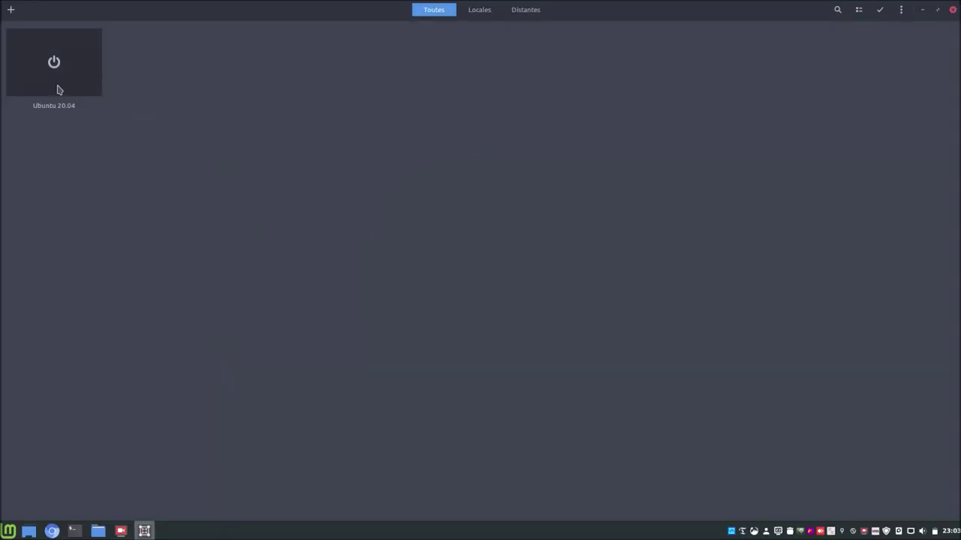
- In GNOME Boxes, begin creating a virtual machine from ubuntu-20.04.1-desktop-amd64.iso in the raid/ISO folder
click(11, 10)
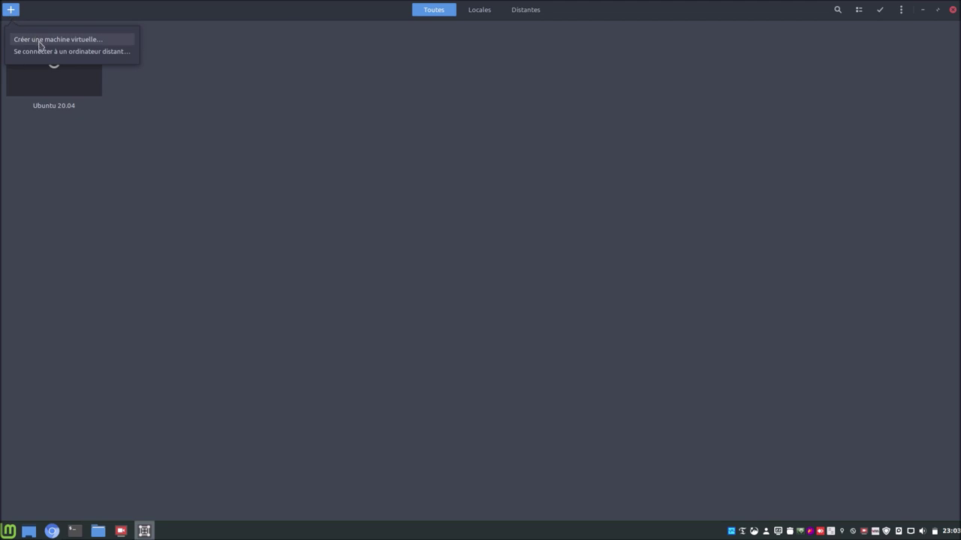
click(39, 45)
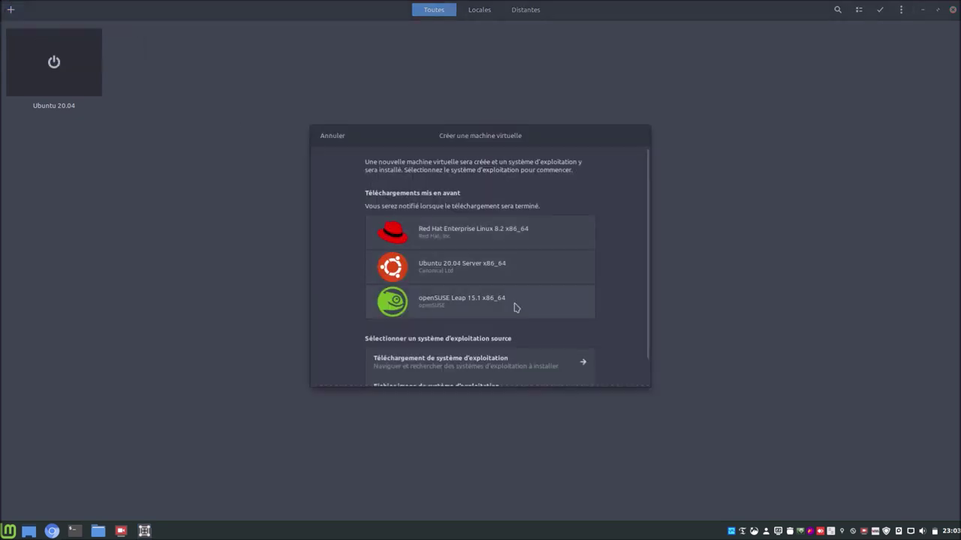
scroll(517, 311, down, 1)
click(512, 362)
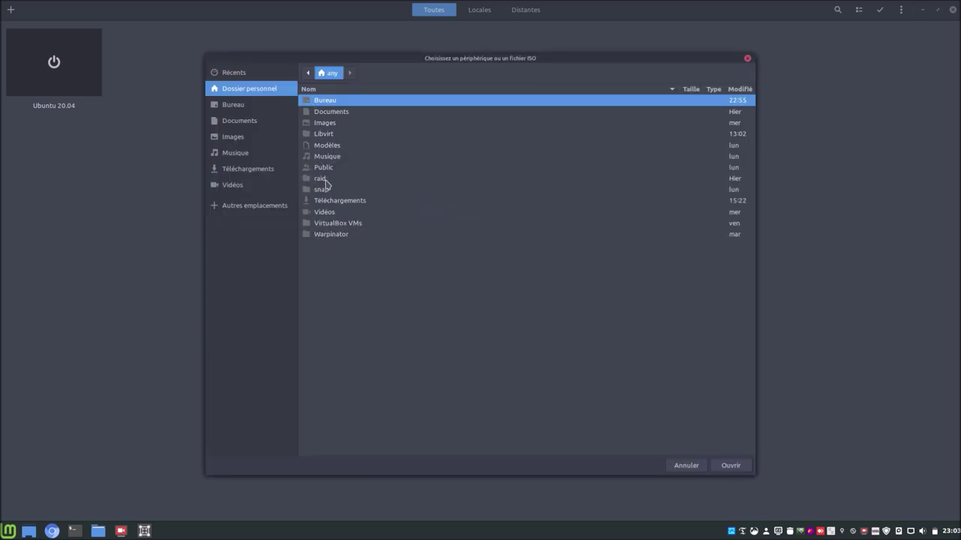
double_click(324, 179)
double_click(326, 102)
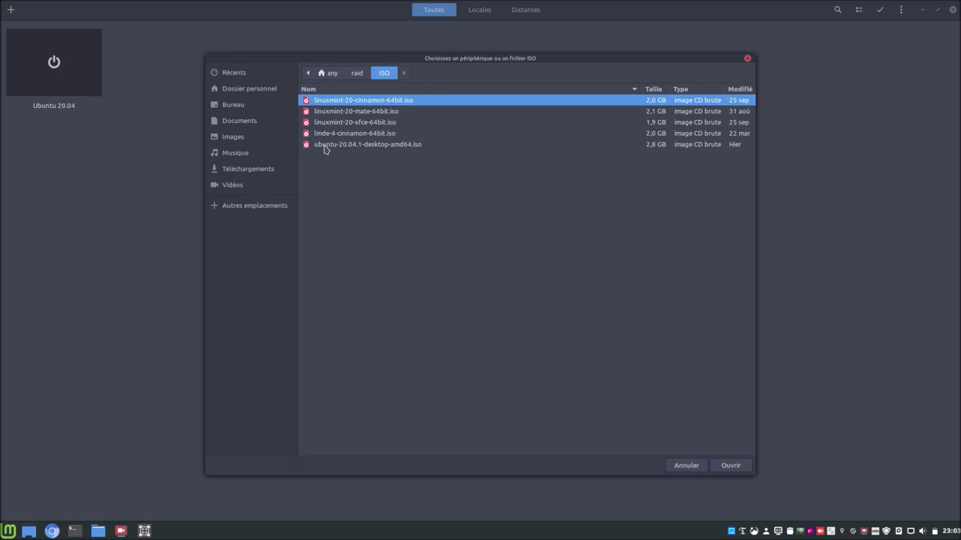
double_click(325, 145)
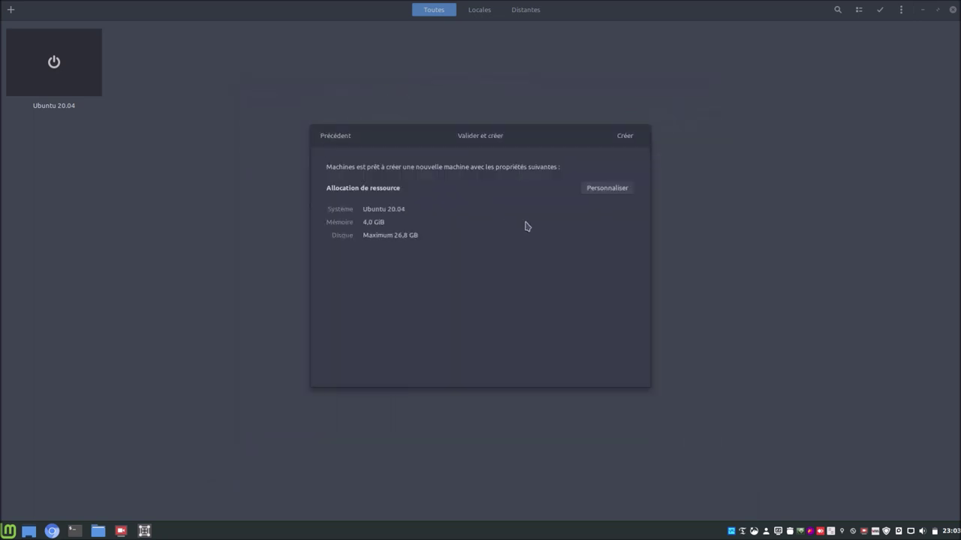
- Customize the new machine's resources with a maximum disk size of 19.9 GB and create it
click(614, 189)
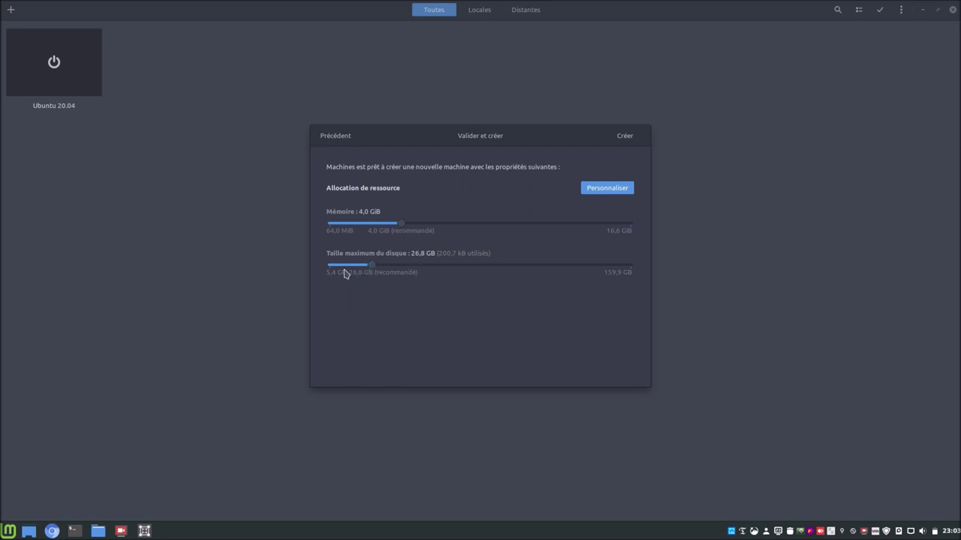
drag(372, 269, 372, 270)
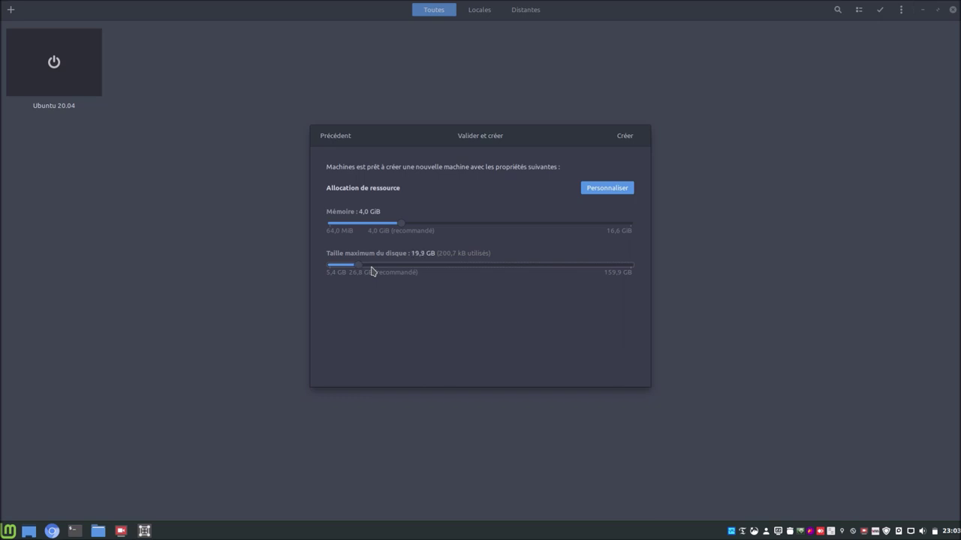
scroll(372, 271, down, 2)
scroll(372, 271, up, 2)
click(601, 188)
click(633, 136)
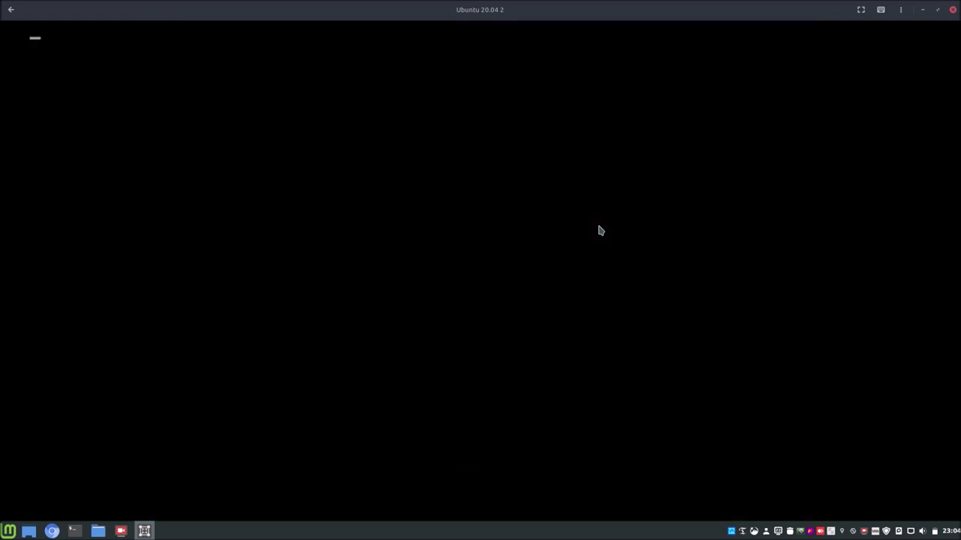
- Skip the Ubuntu disk check during boot and start installing Ubuntu with Français as the language
click(600, 230)
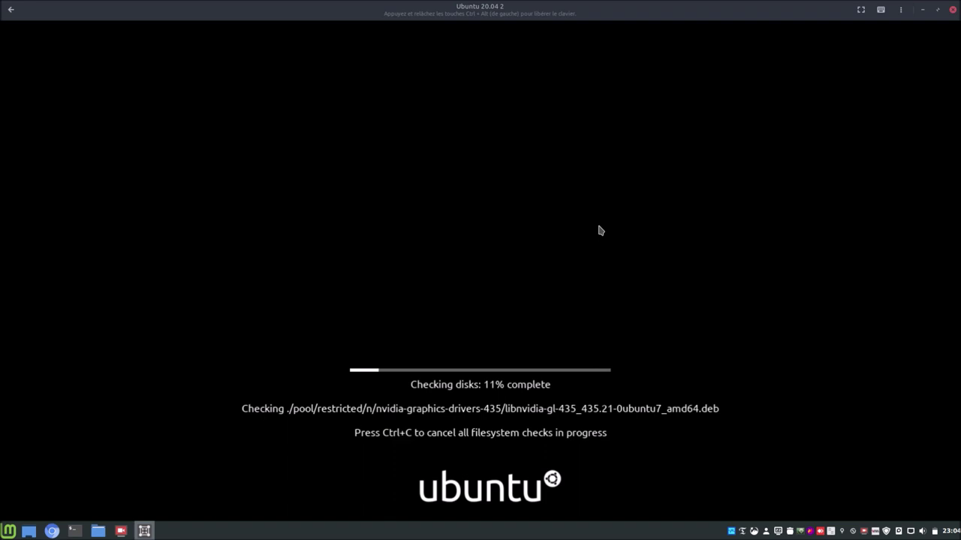
key(ctrl+c)
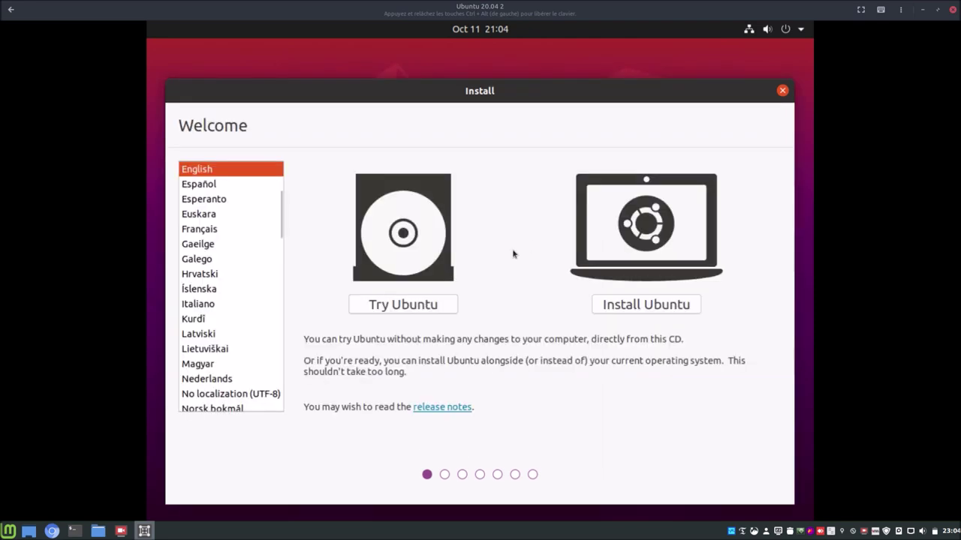
click(200, 231)
click(631, 309)
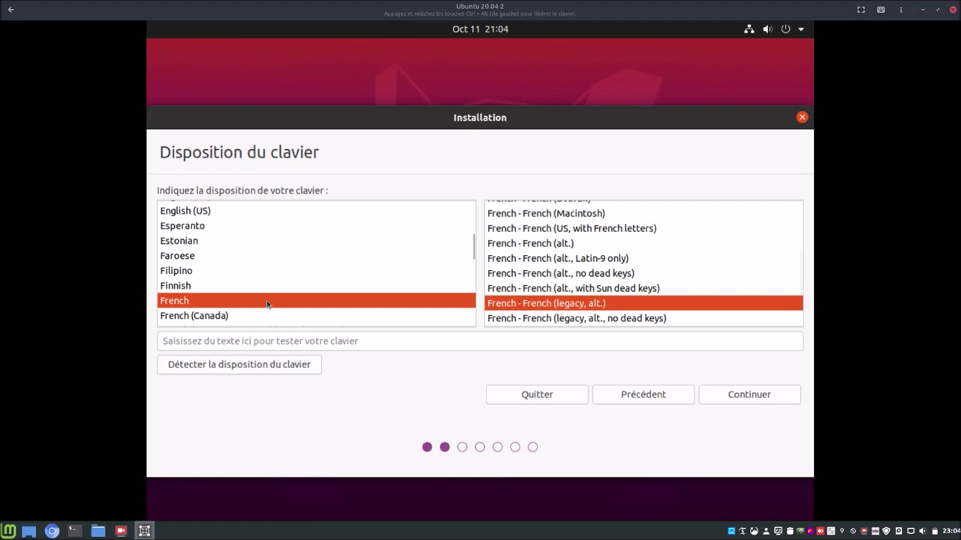
- Choose the Belgian keyboard layout and continue the installation
text(bel)
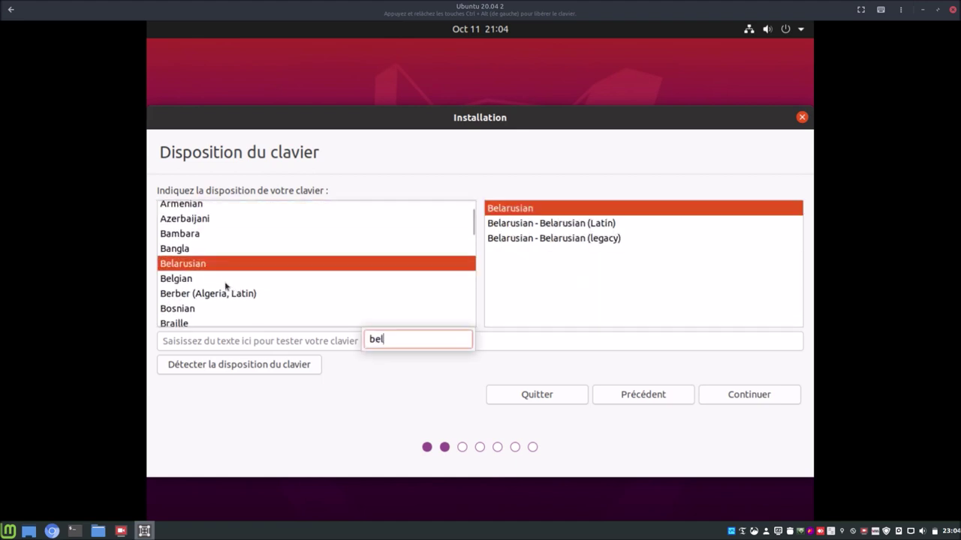
click(222, 280)
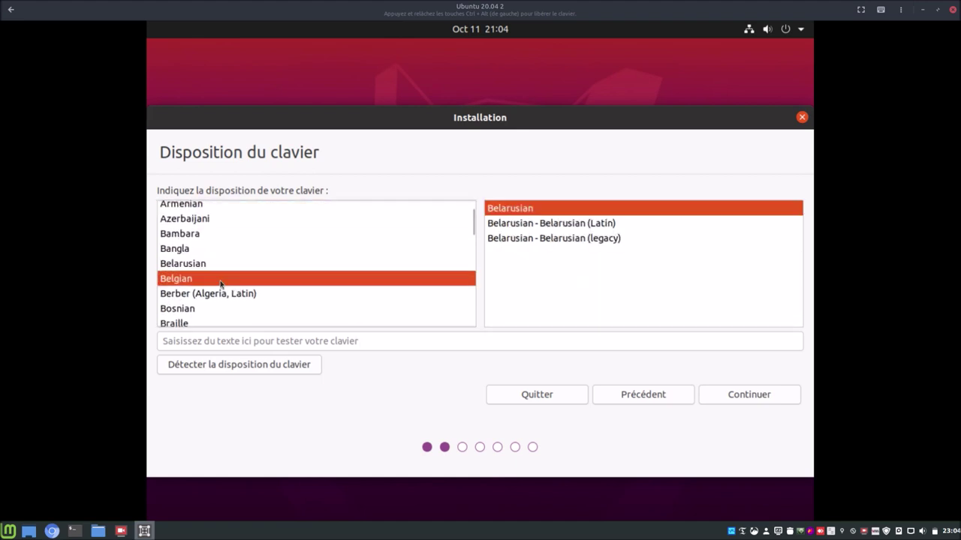
click(745, 396)
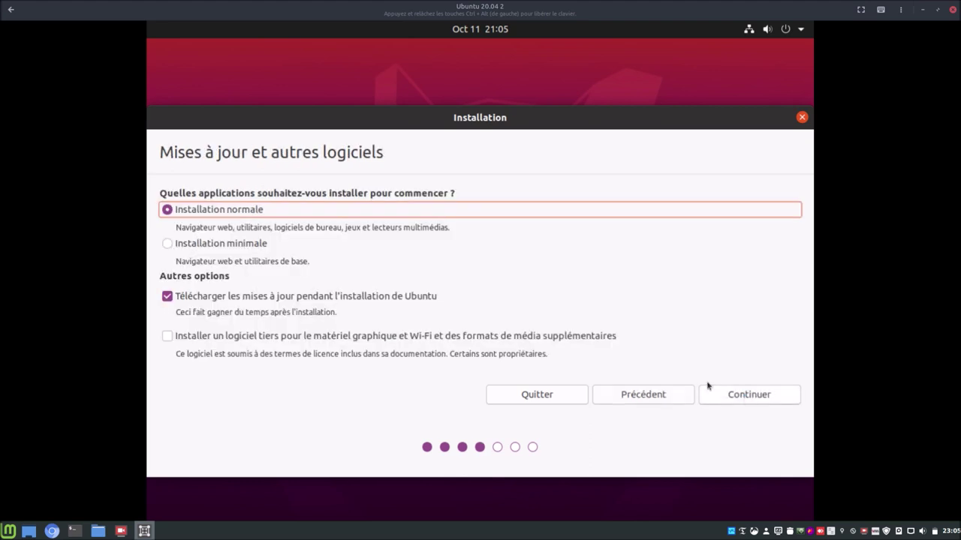
- Disable downloading updates during installation, accept erasing the disk to install Ubuntu, and confirm writing the changes to disk
click(207, 302)
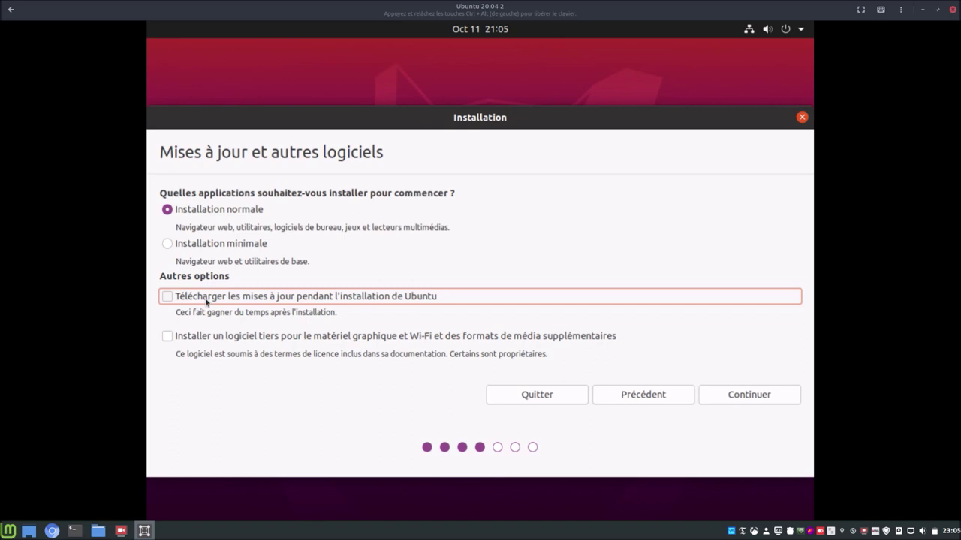
click(736, 395)
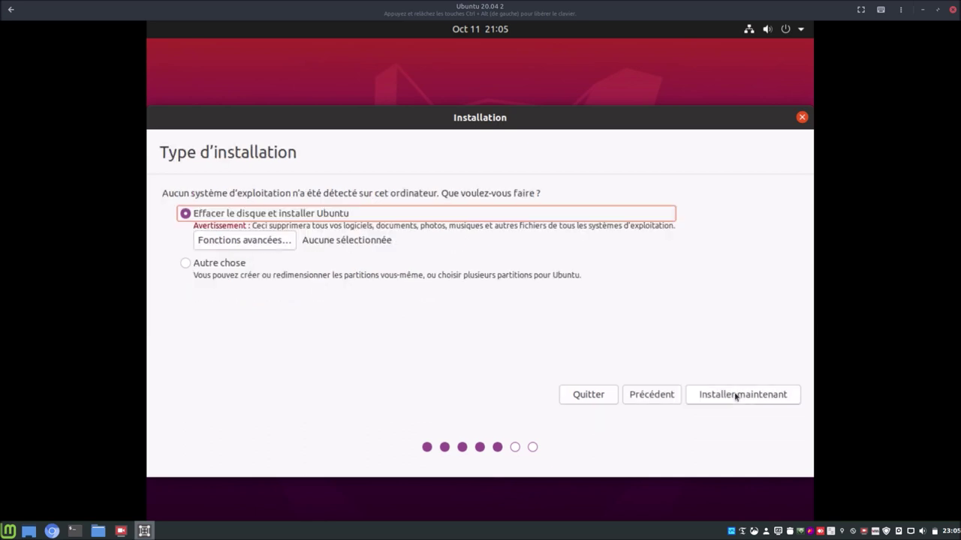
click(735, 395)
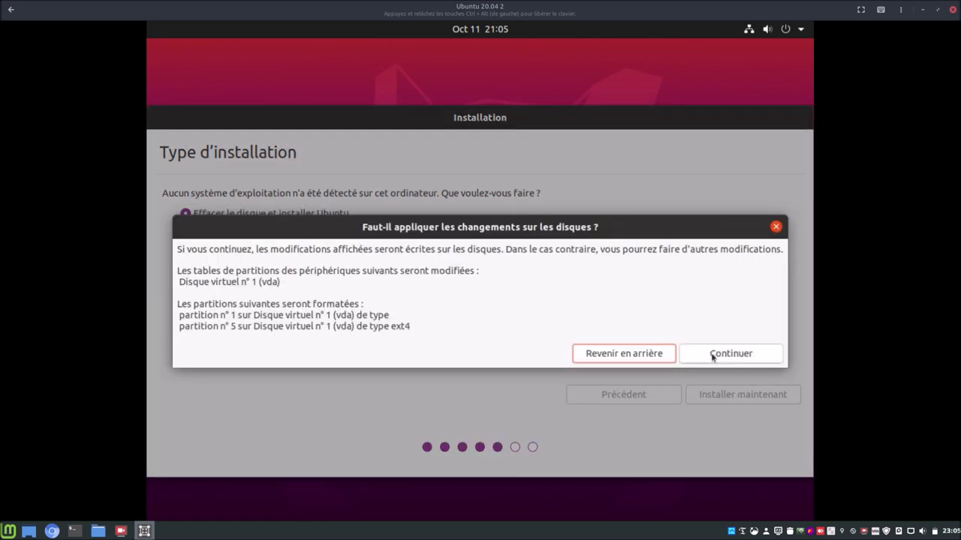
click(713, 356)
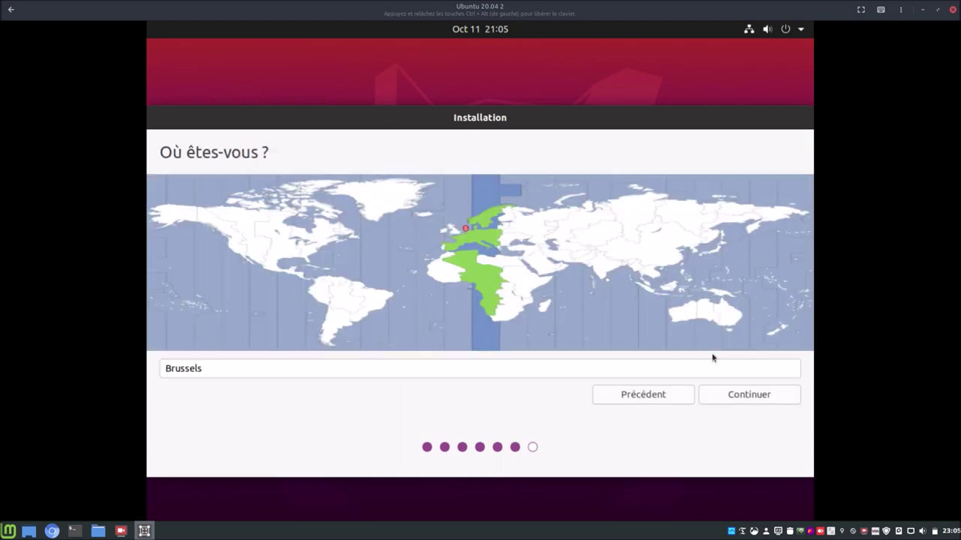
- Accept Brussels as the location, then enter the user's name and set the computer name to ubuntu2004
click(743, 396)
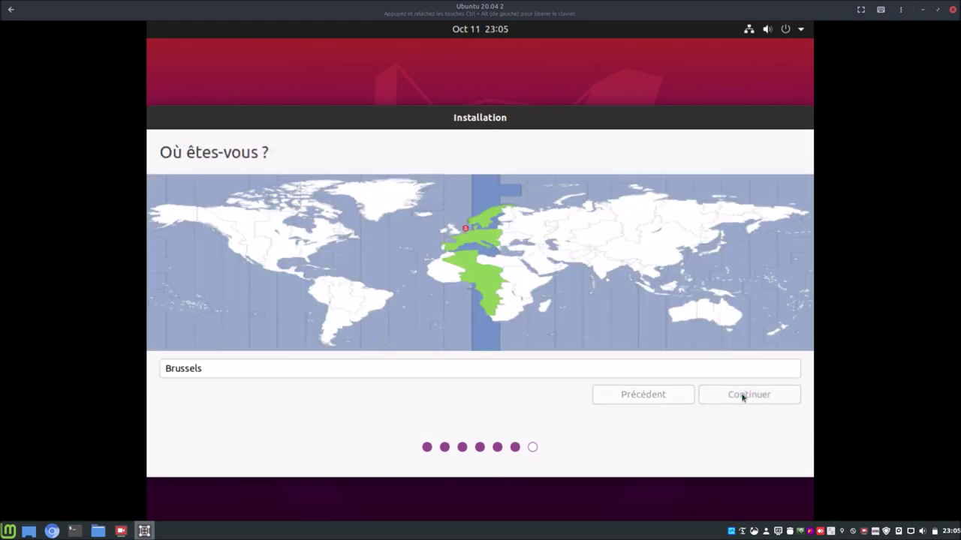
text(blablateur)
key(Tab)
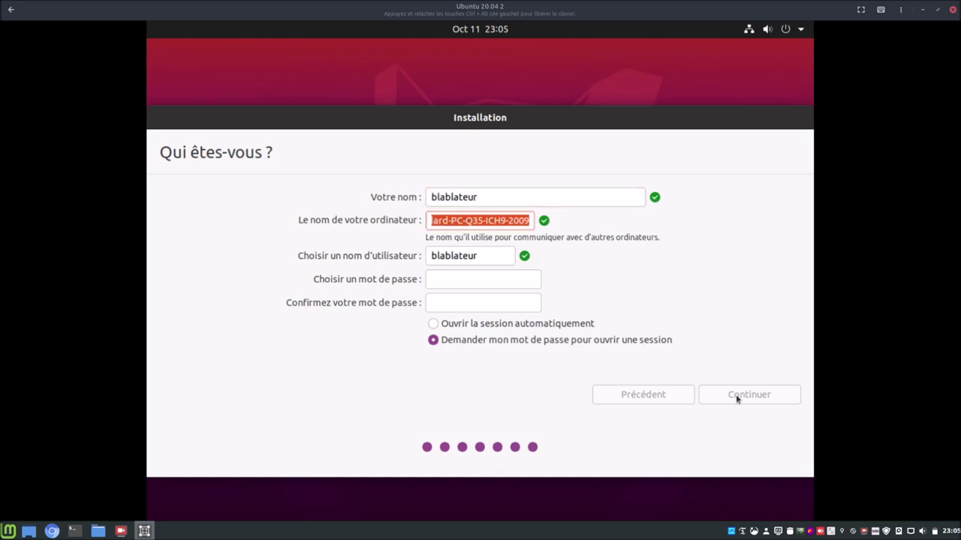
text(ubuntu2004)
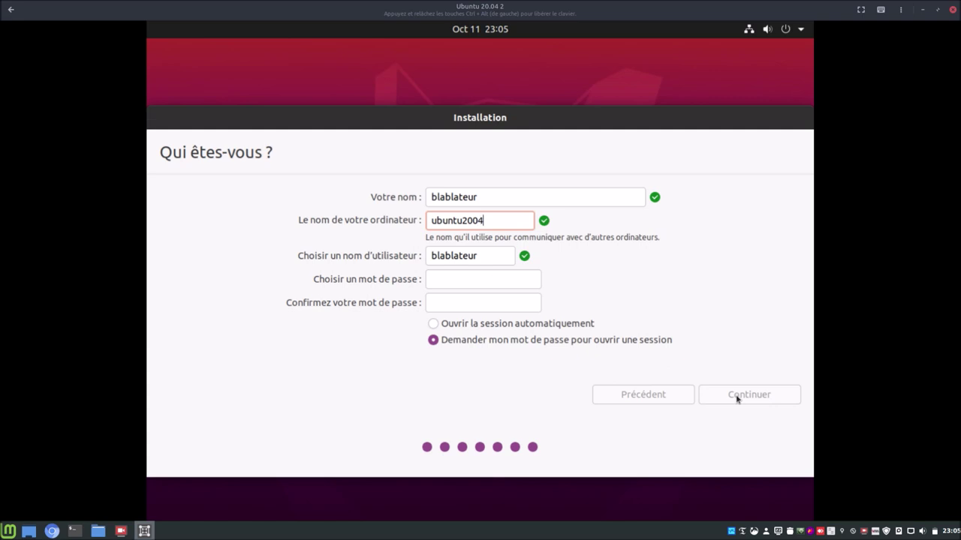
- Enter the username, account password and its confirmation, enable automatic login, and start copying the Ubuntu files
key(Tab)
text(bbl)
key(Tab)
text(******)
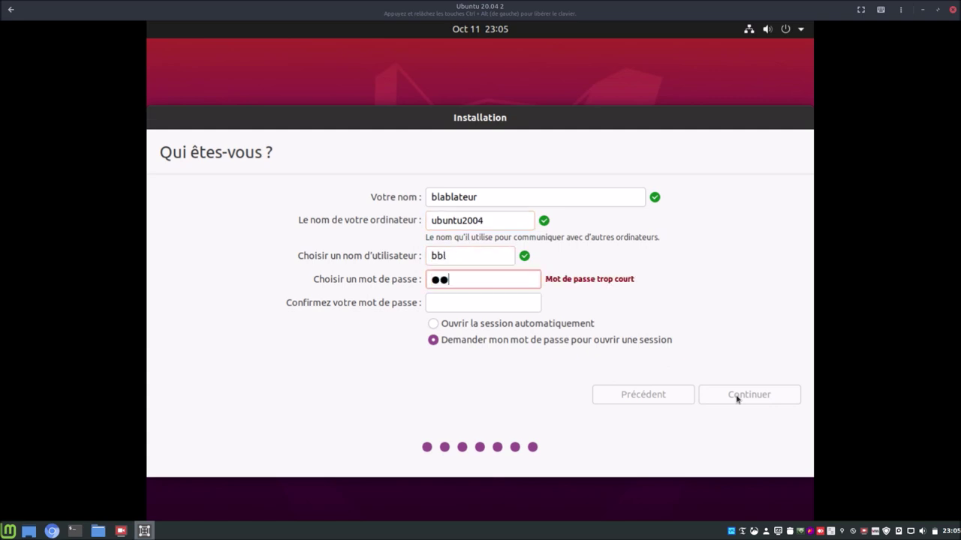
key(Tab)
text(******)
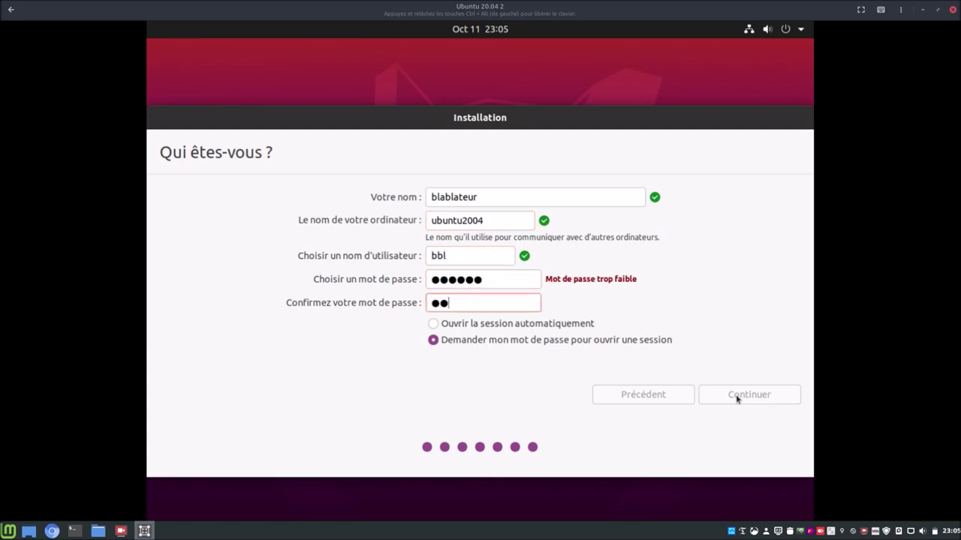
click(554, 324)
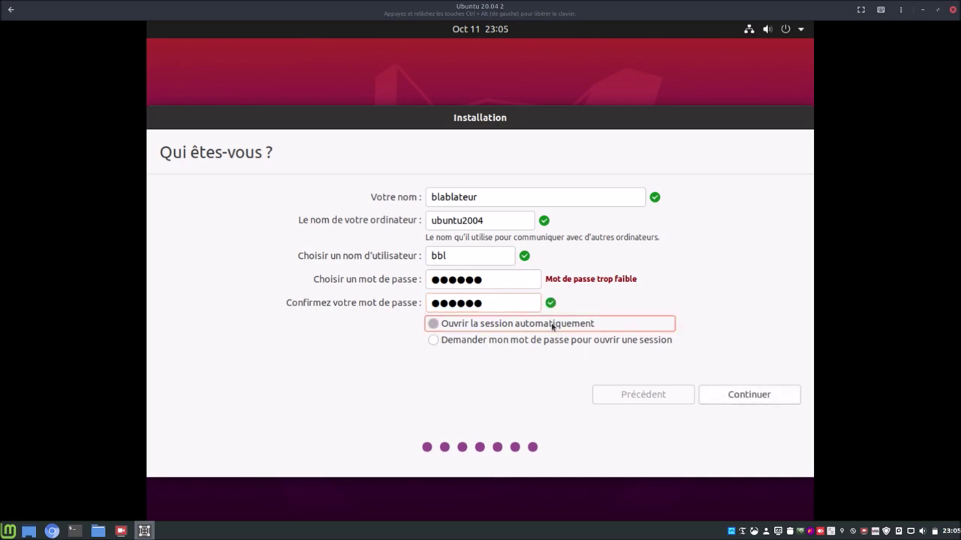
click(735, 398)
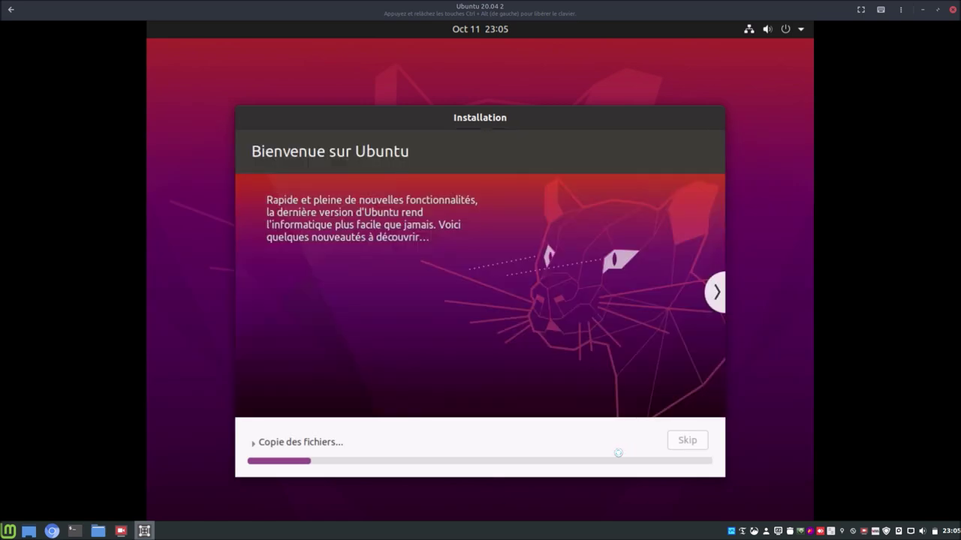
drag(480, 120, 476, 99)
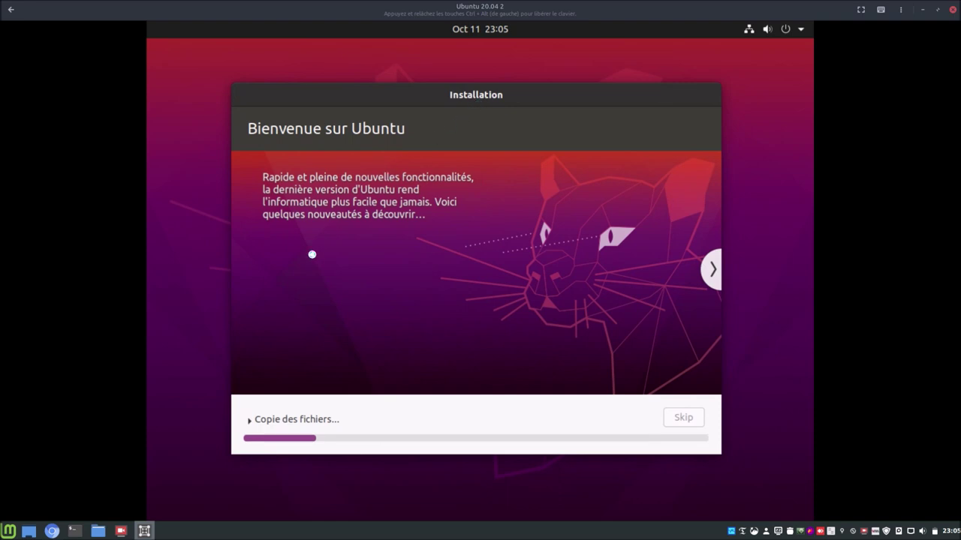
- Find and launch Gestionnaire de machines virtuelles on the host while Ubuntu installs
click(10, 530)
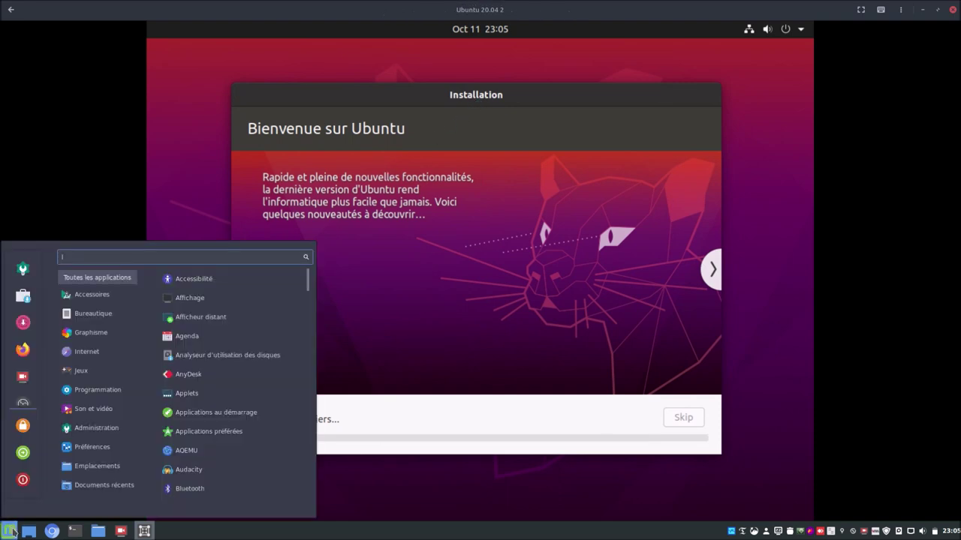
text(machi)
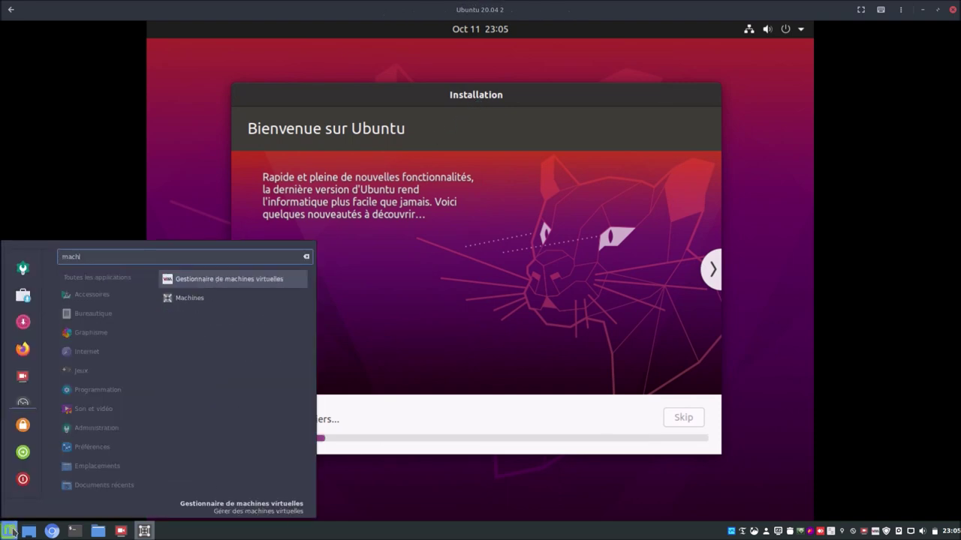
click(253, 279)
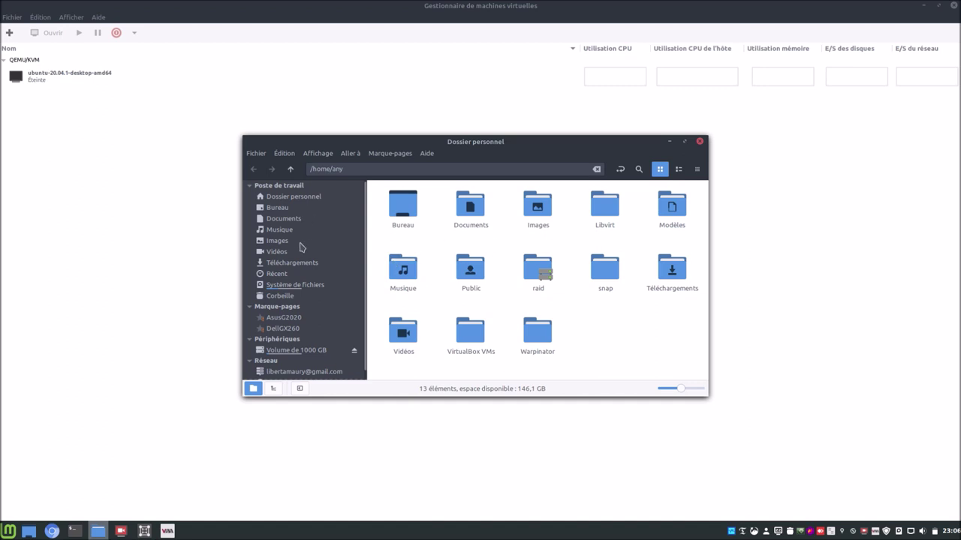
- In the file manager's raid/ISO folder, copy the file name of ubuntu-20.04.1-desktop-amd64.iso from its properties
double_click(538, 270)
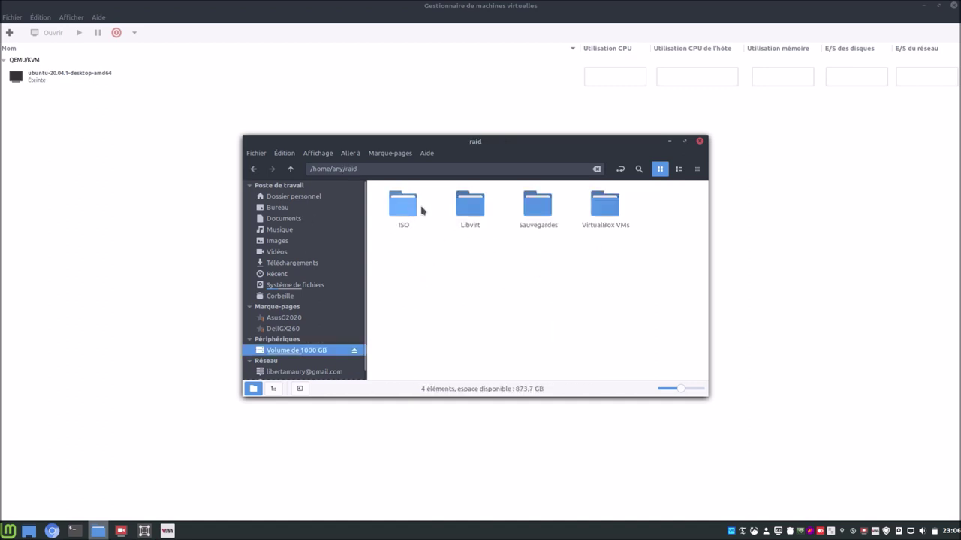
double_click(403, 206)
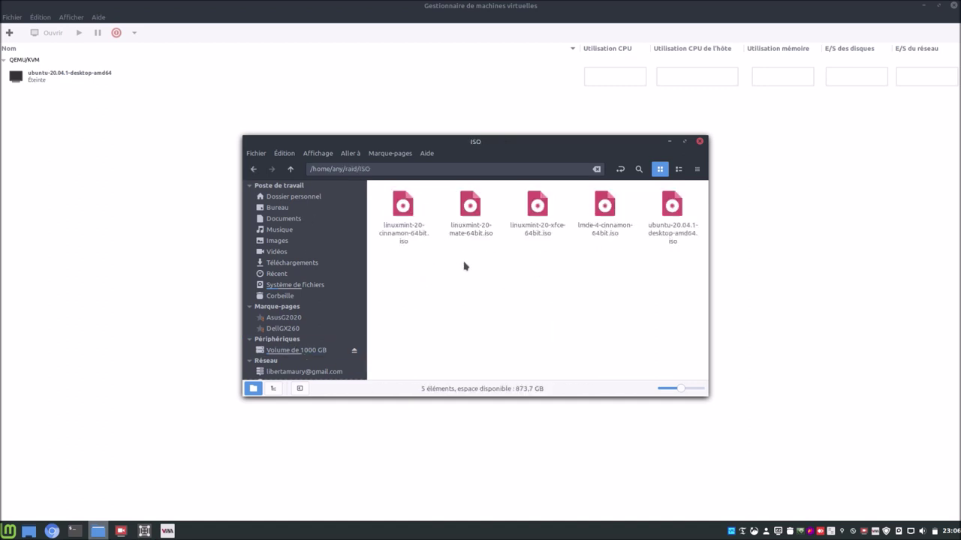
right_click(674, 233)
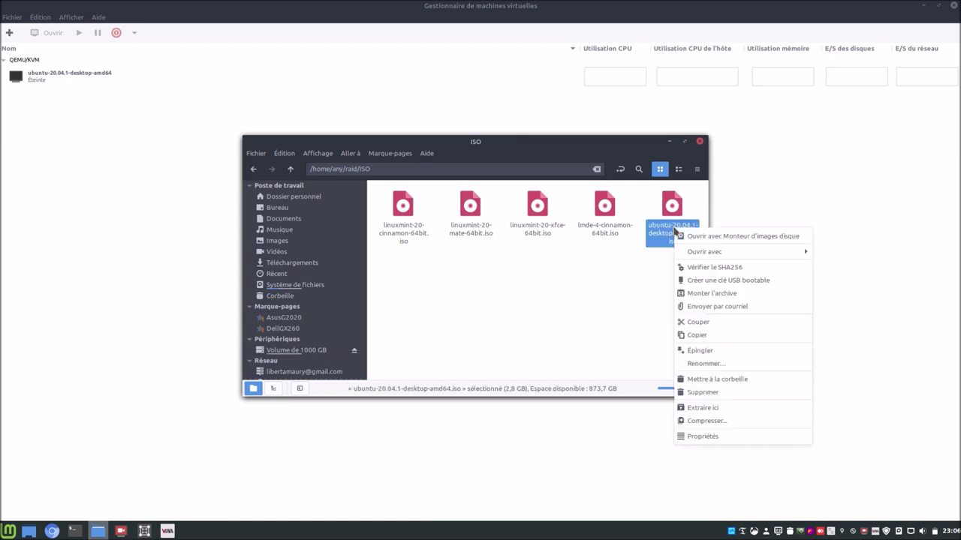
click(680, 439)
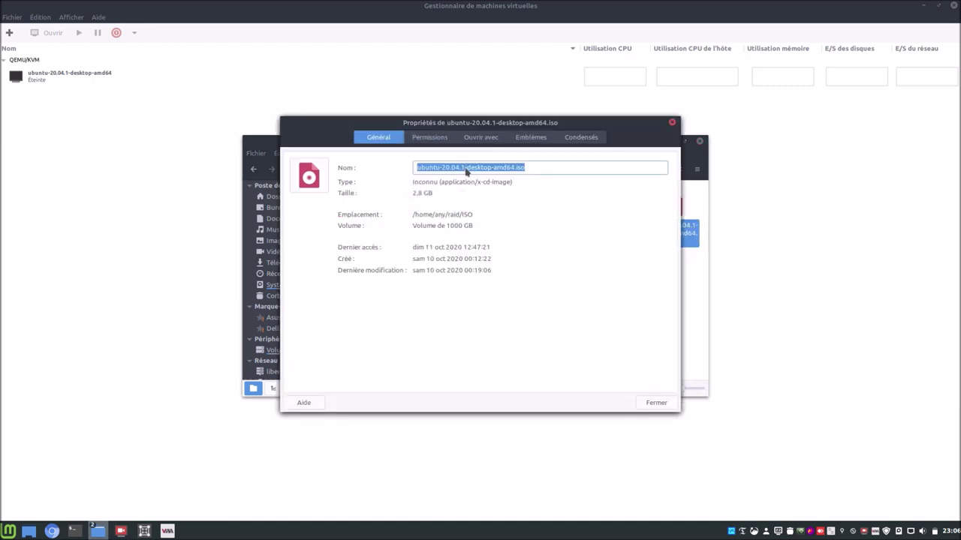
right_click(465, 171)
click(481, 190)
click(657, 403)
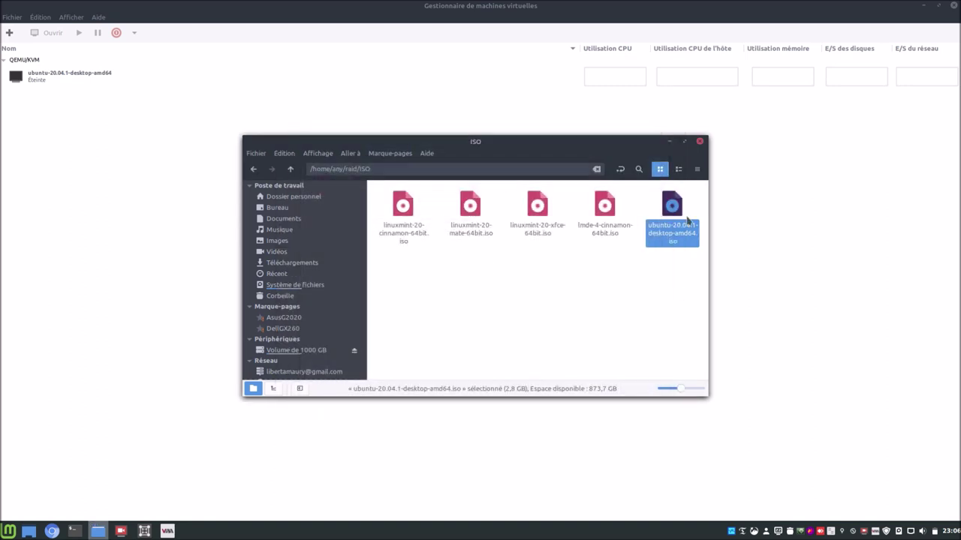
click(685, 141)
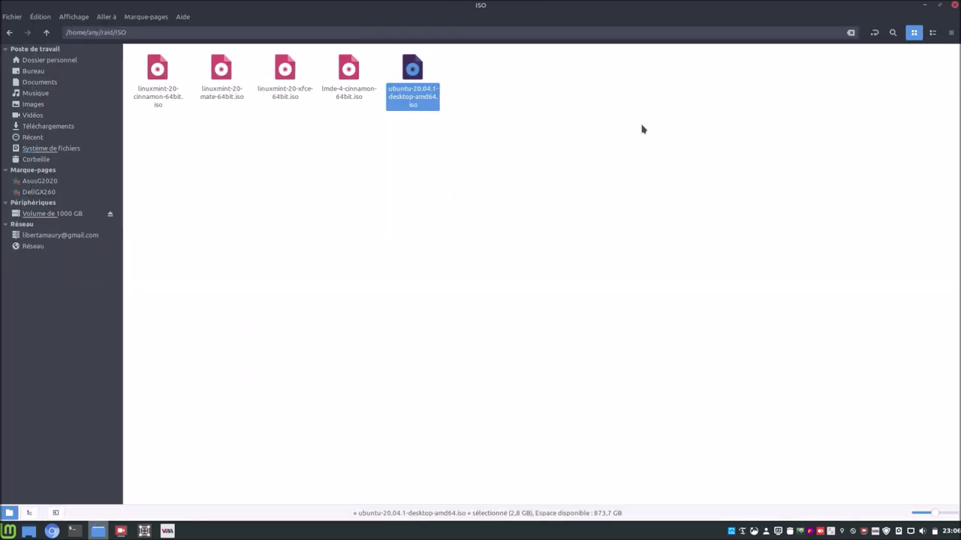
- Return to Gestionnaire de machines virtuelles and review its general, polling, new VM, console and feedback preferences
click(166, 531)
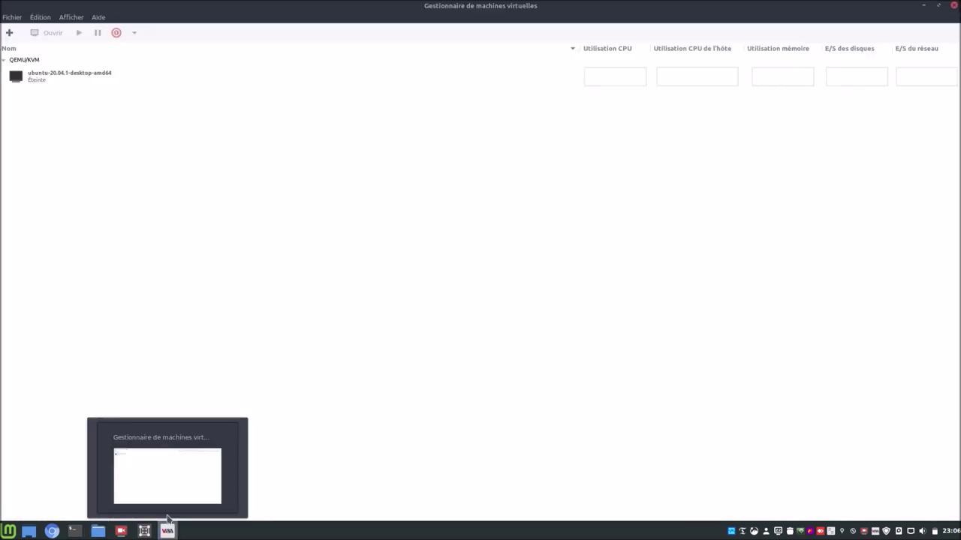
click(12, 33)
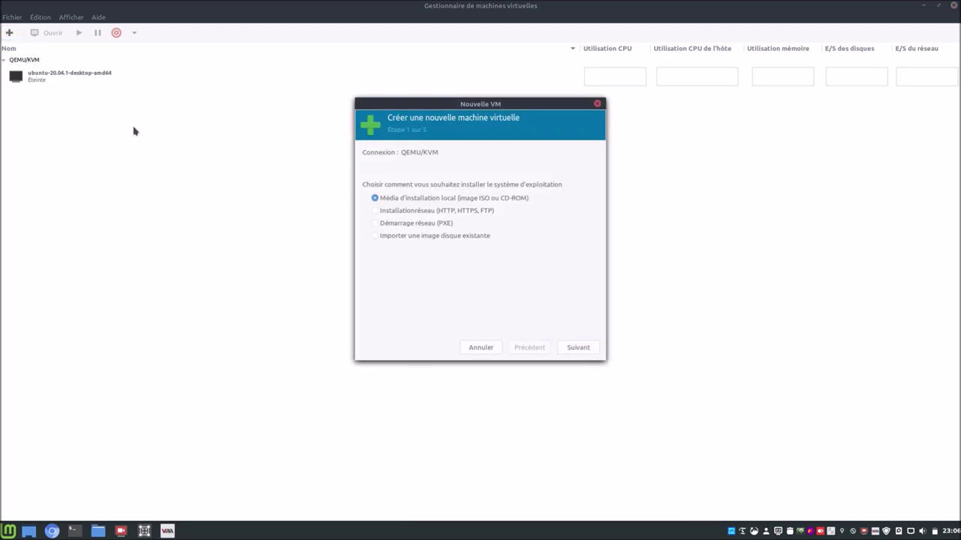
click(488, 347)
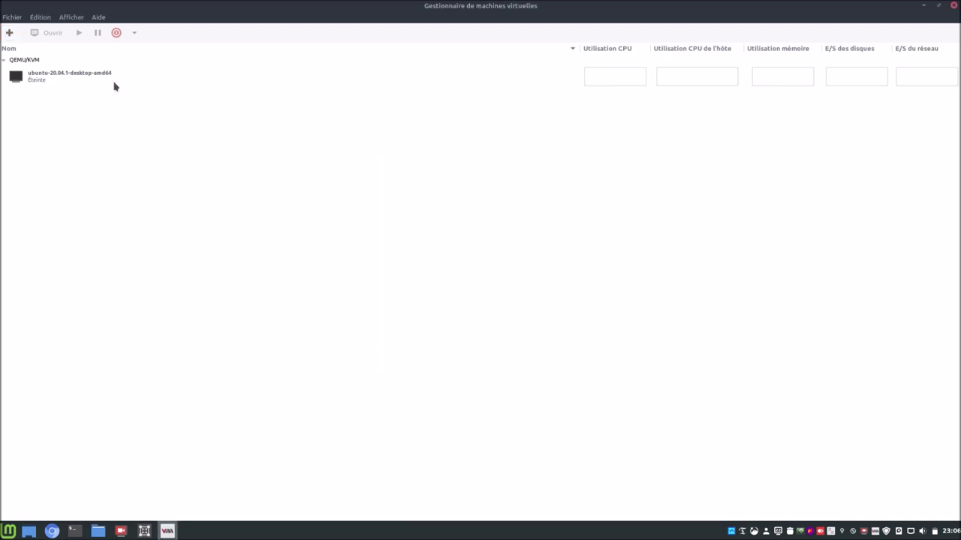
click(38, 17)
click(42, 77)
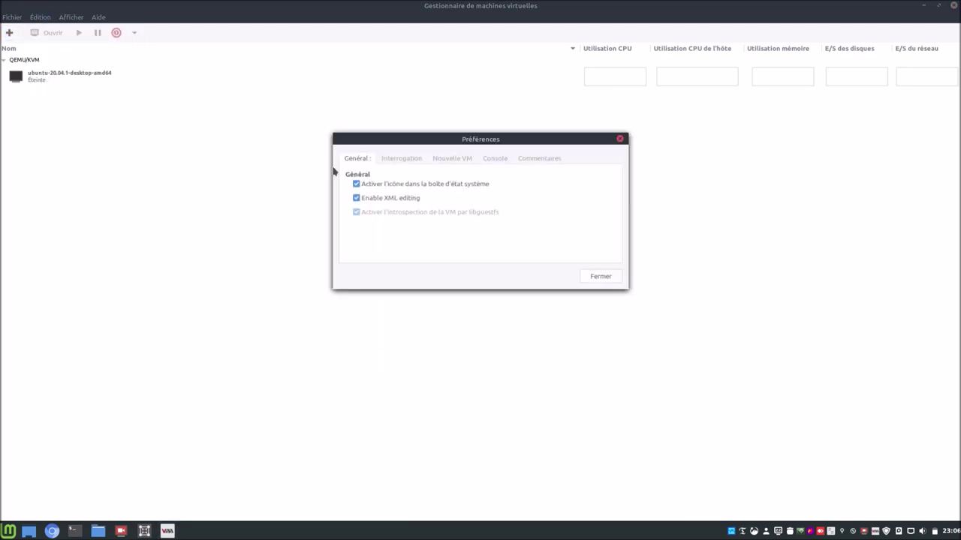
click(398, 159)
click(445, 160)
click(493, 159)
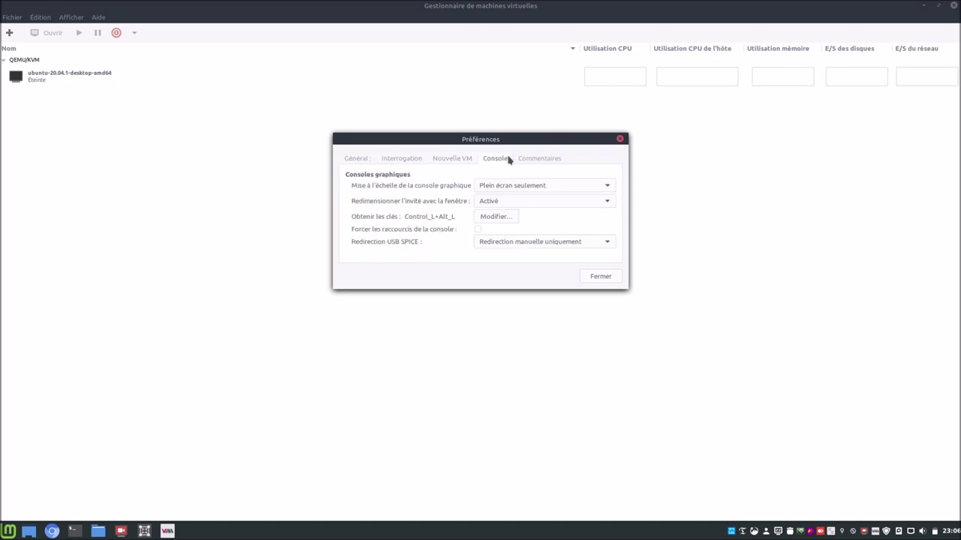
click(535, 161)
click(507, 159)
click(599, 277)
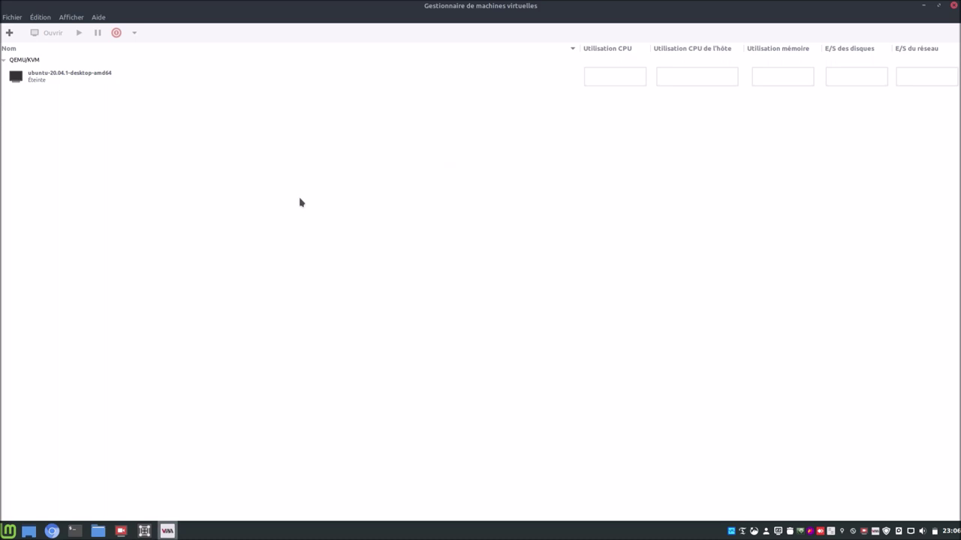
- Review the virtual networks and storage pools in the QEMU/KVM connection details
click(48, 60)
double_click(49, 60)
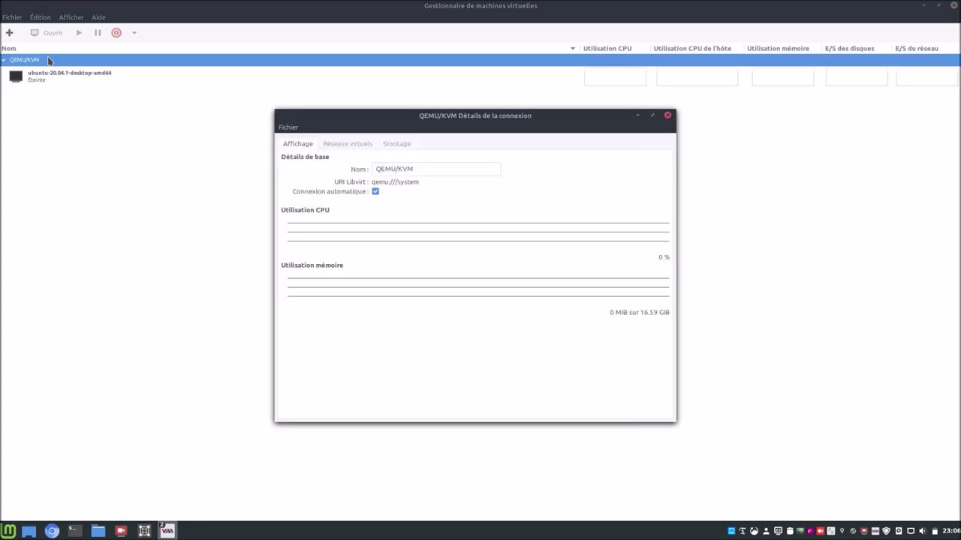
click(364, 147)
click(398, 145)
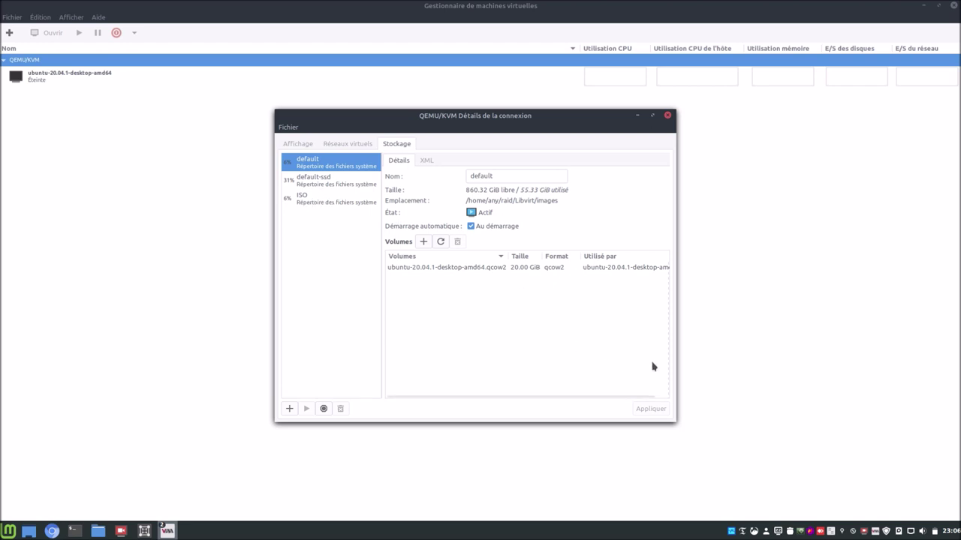
click(666, 118)
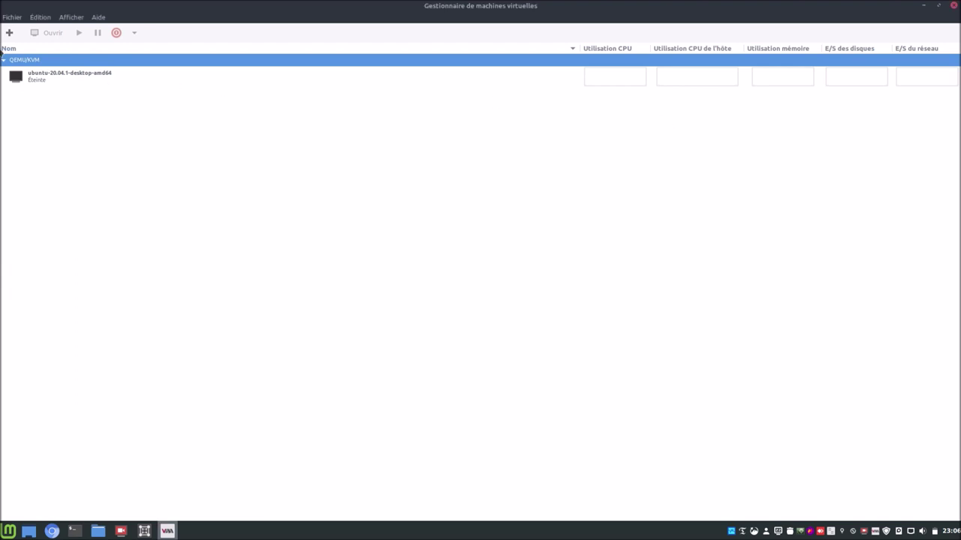
- Start a new virtual machine from local media using ubuntu-20.04.1-desktop-amd64.iso from the ISO pool, with automatic operating system detection
click(9, 32)
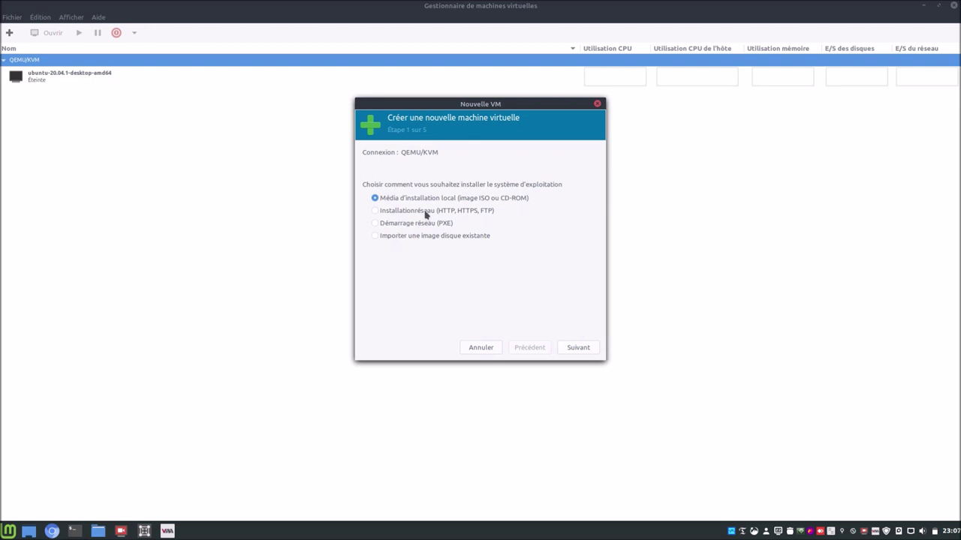
click(578, 348)
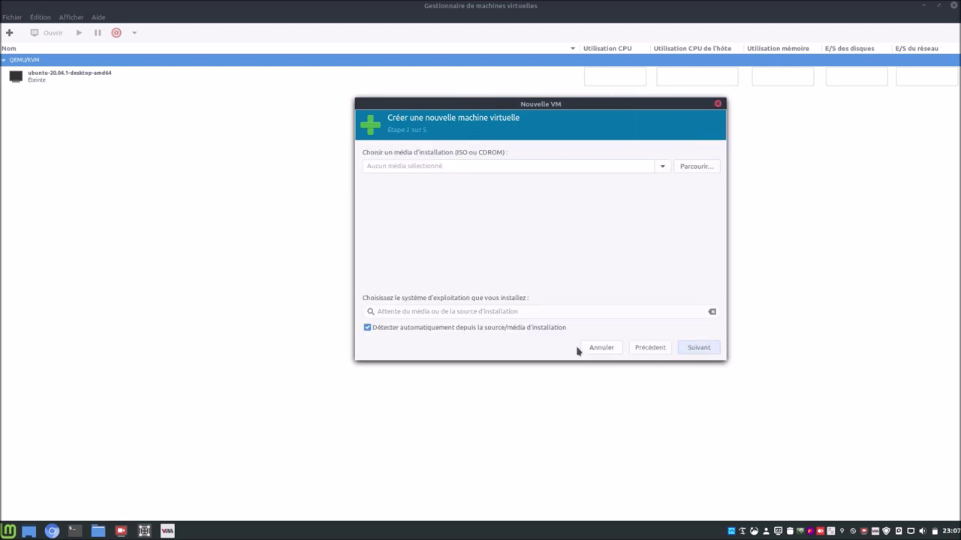
click(694, 167)
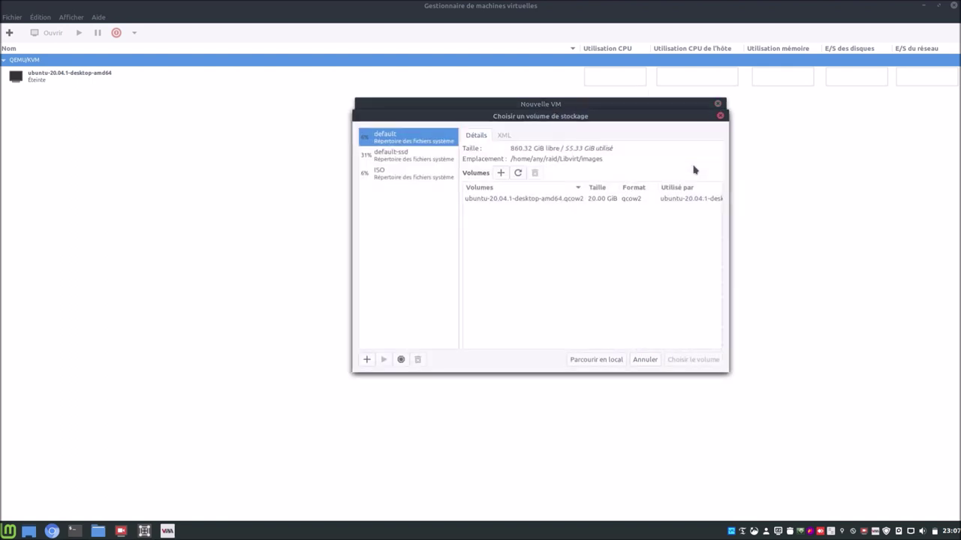
click(447, 175)
click(503, 243)
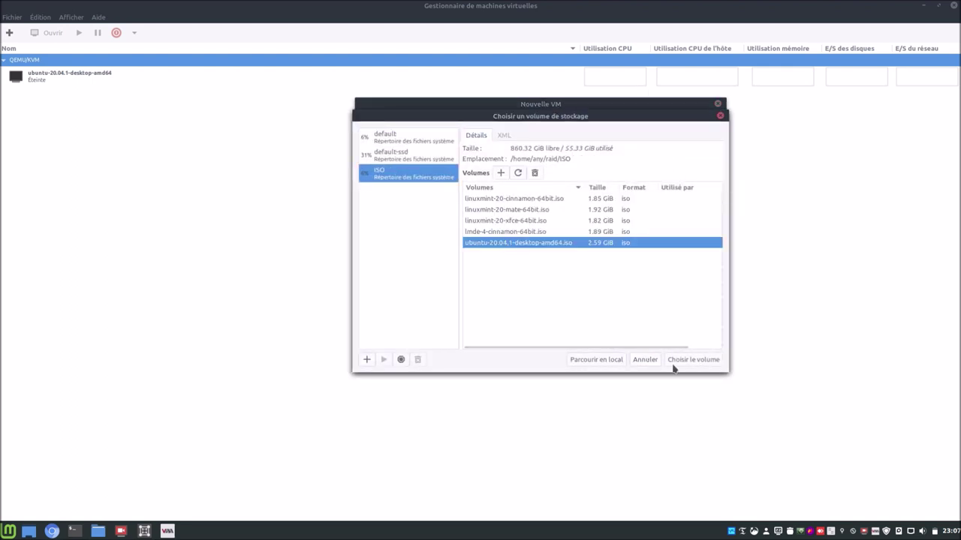
click(675, 361)
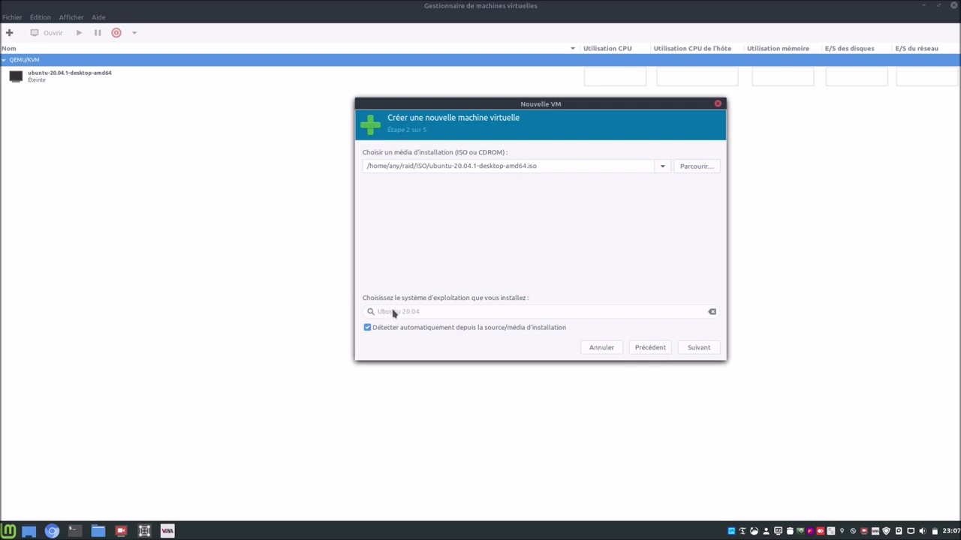
click(698, 347)
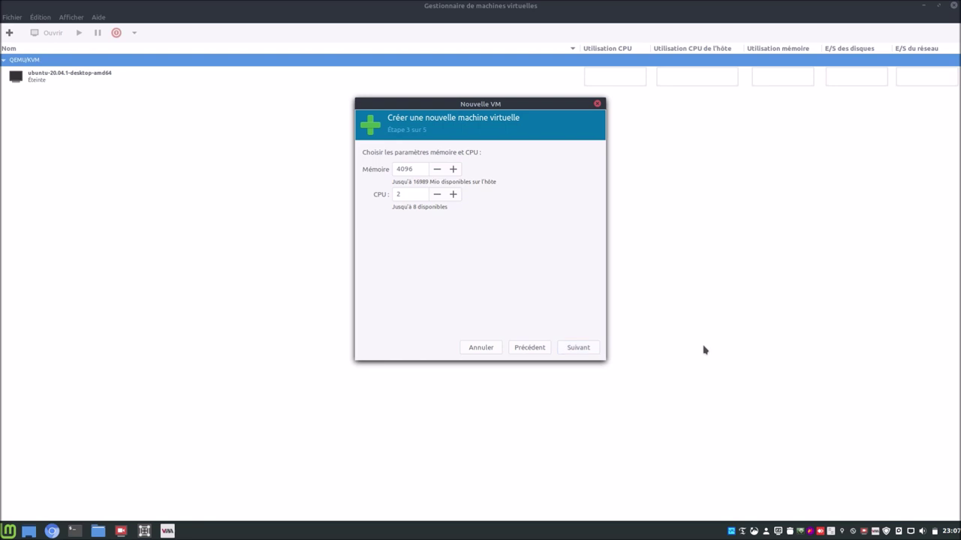
- Give the new machine 4 CPUs and a 20 GiB disk image in the default location
double_click(453, 195)
click(566, 349)
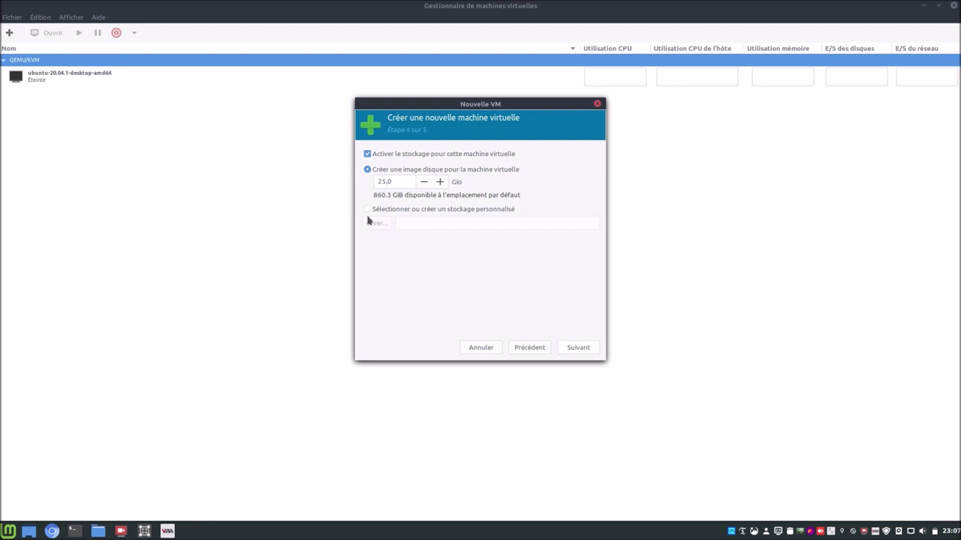
click(403, 183)
text(2)
click(578, 347)
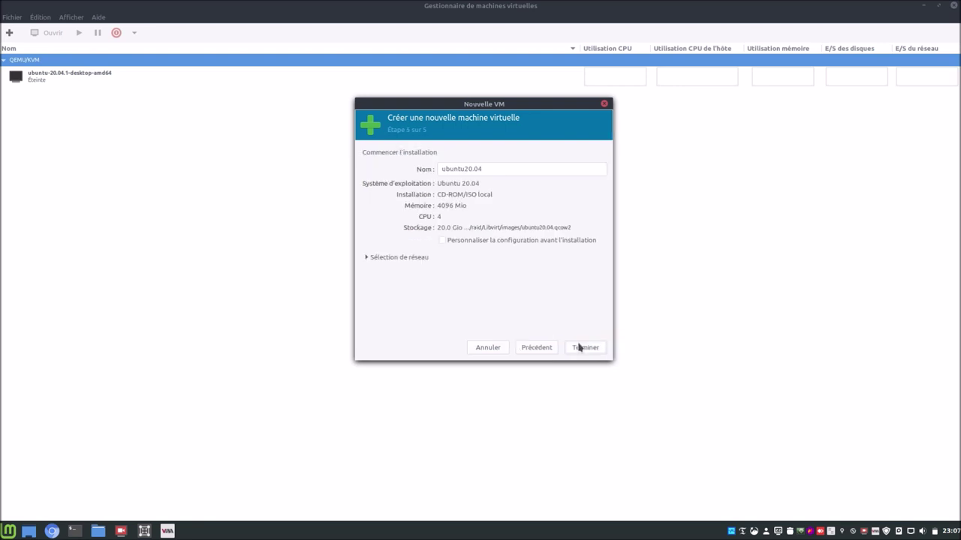
- Name the new machine ubuntu-20.04.1-desktop-amd64-02.iso and enable customizing its configuration before installation
drag(499, 167, 409, 161)
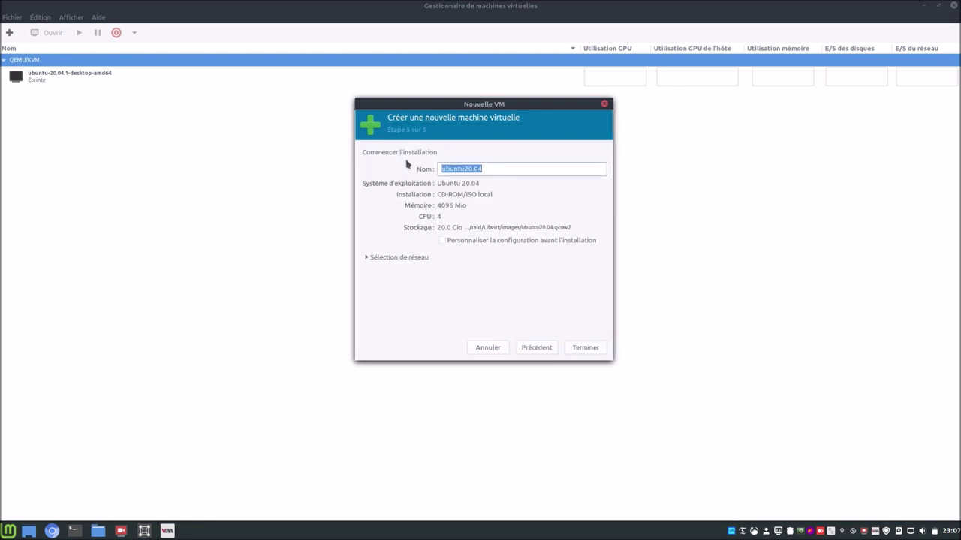
text(ubuntu-20.04.1-desktop-amd64.iso)
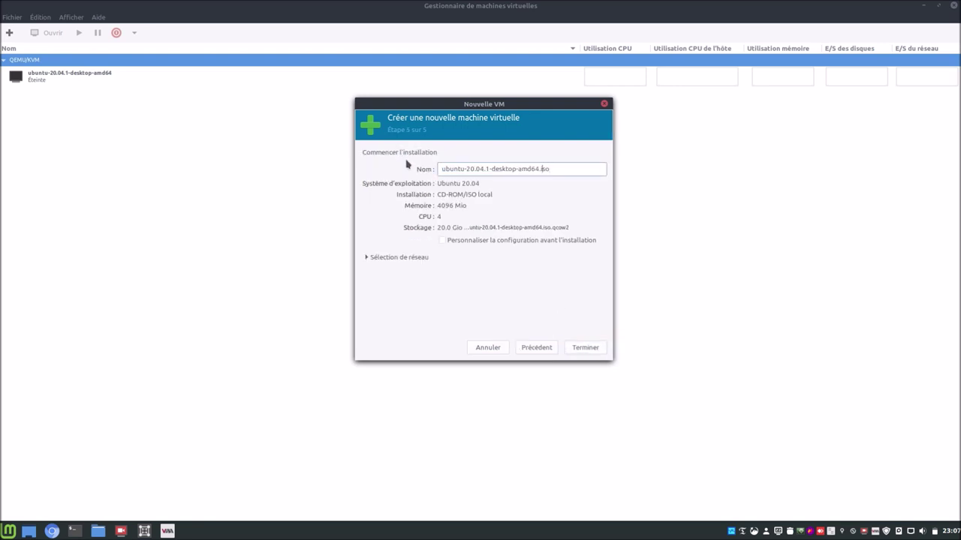
text(-02)
click(443, 241)
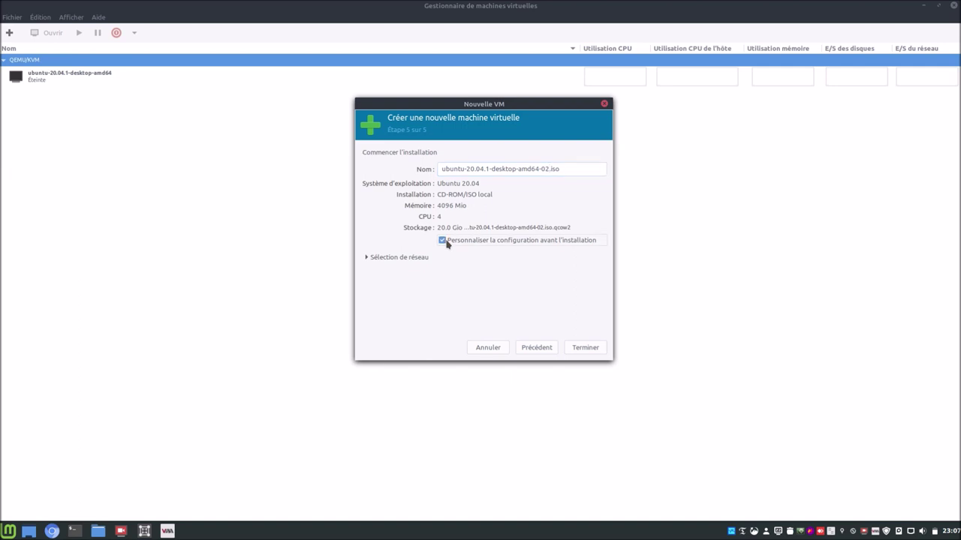
- Choose the 'default' NAT virtual network for the machine and finish the creation wizard
click(369, 259)
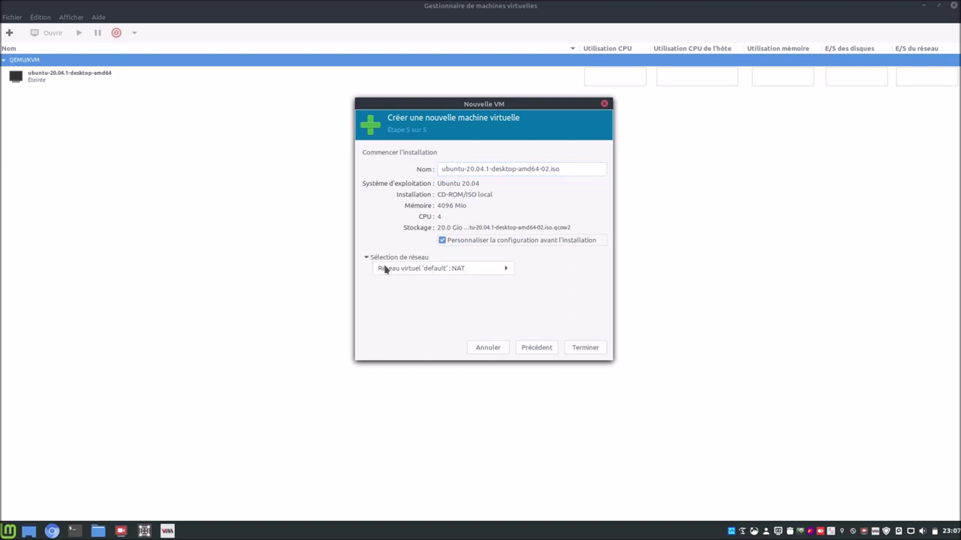
click(386, 268)
click(386, 268)
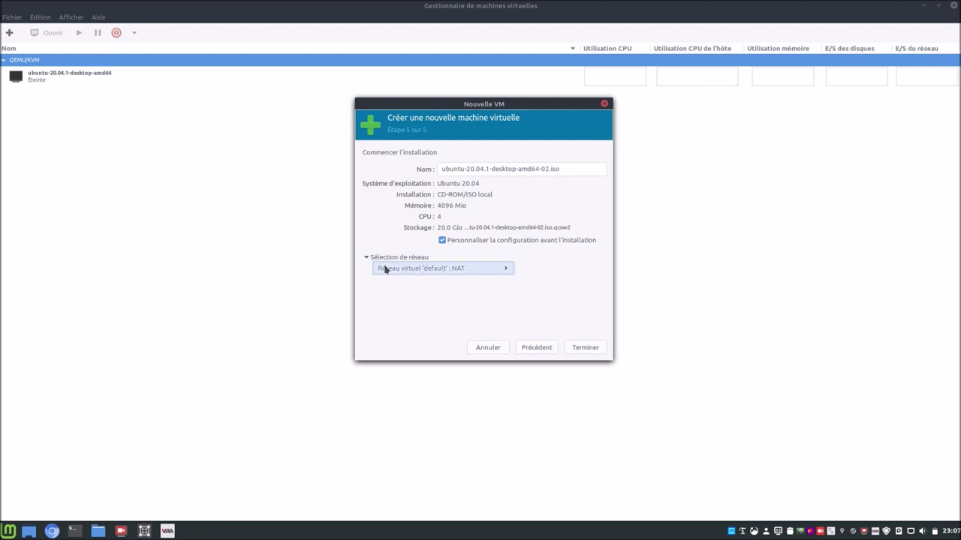
click(452, 270)
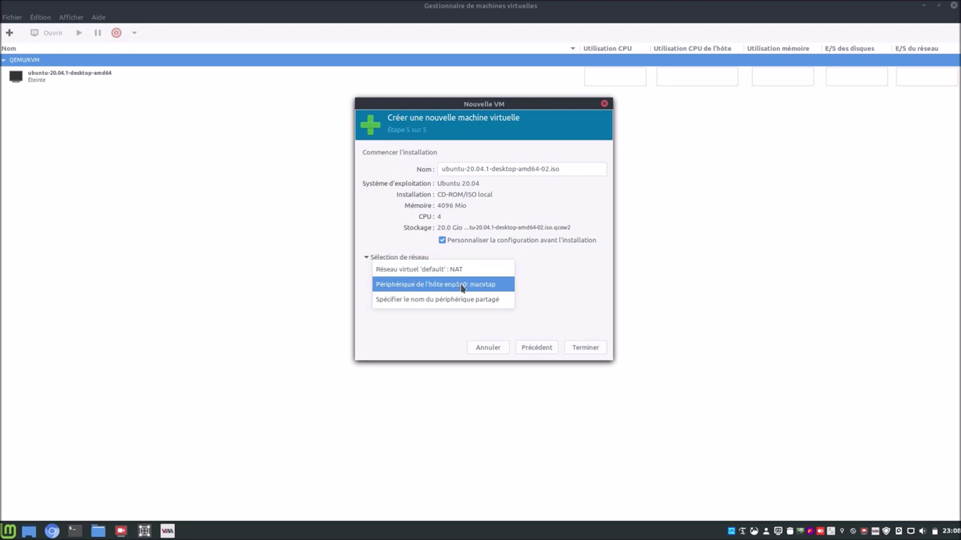
click(458, 270)
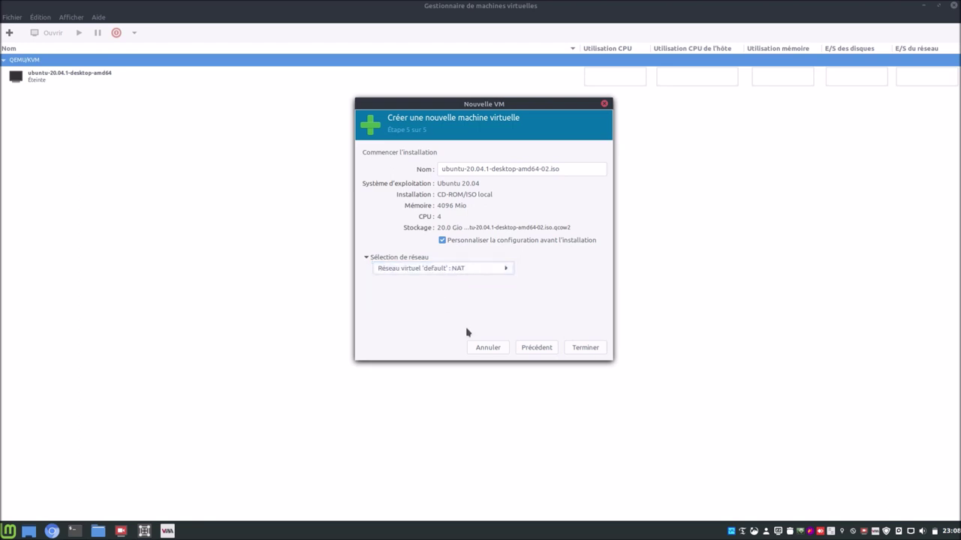
click(581, 348)
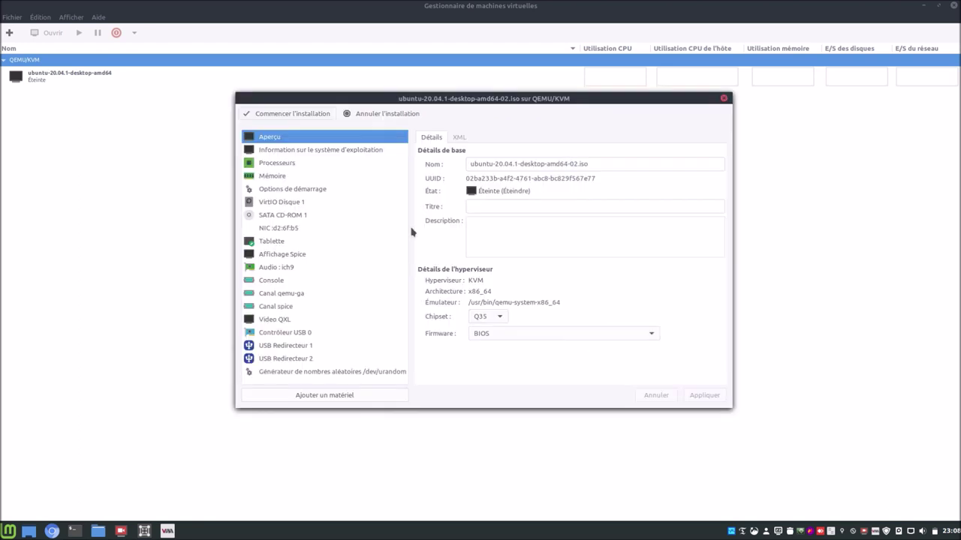
- Check the Ubuntu installation's progress in GNOME Boxes and return to Gestionnaire de machines virtuelles
click(142, 534)
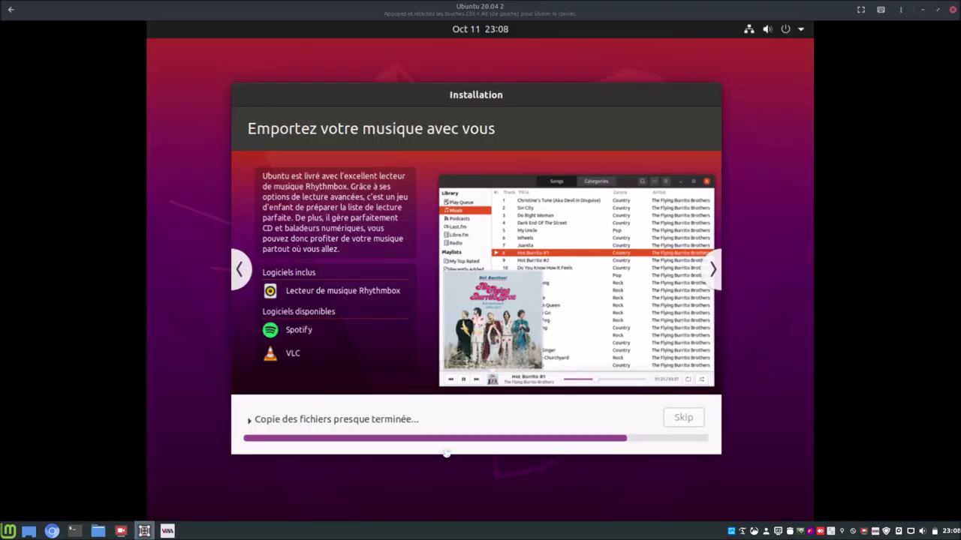
click(165, 531)
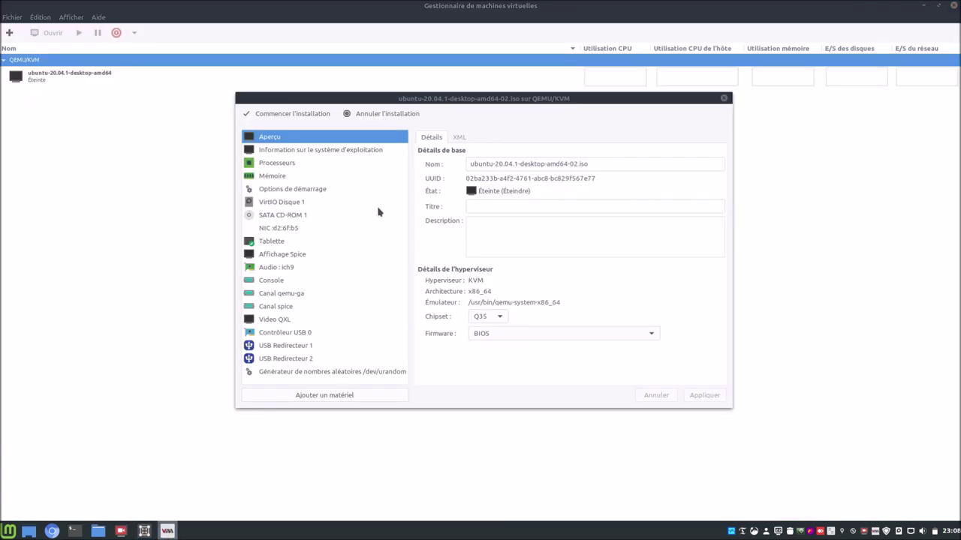
- Set the machine's current CPU allocation to 2, apply it, and show the processor topology options
click(286, 153)
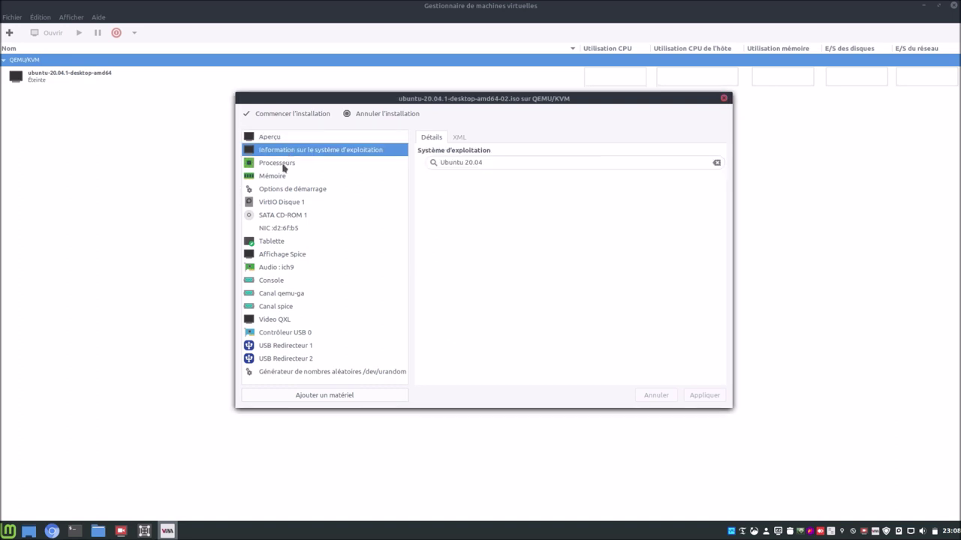
click(279, 163)
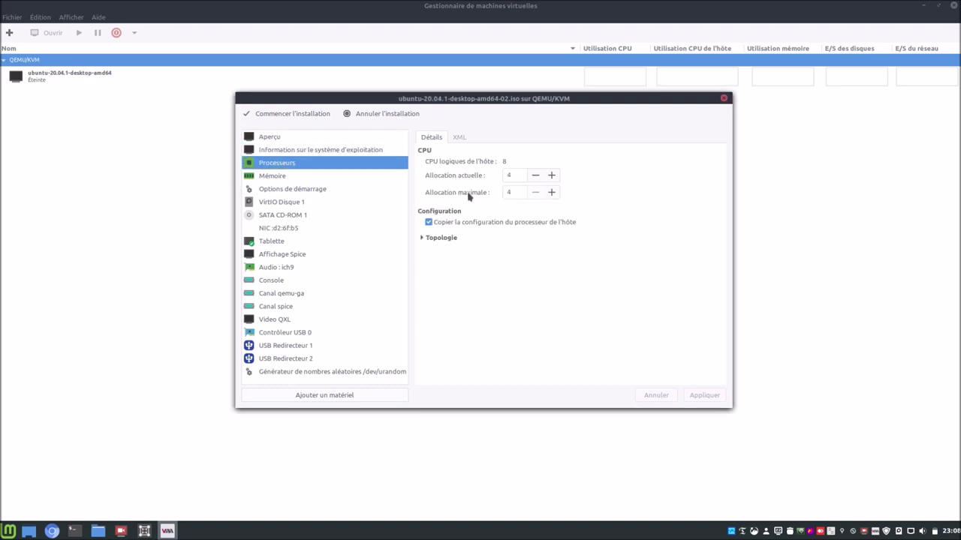
double_click(535, 175)
click(702, 396)
click(424, 238)
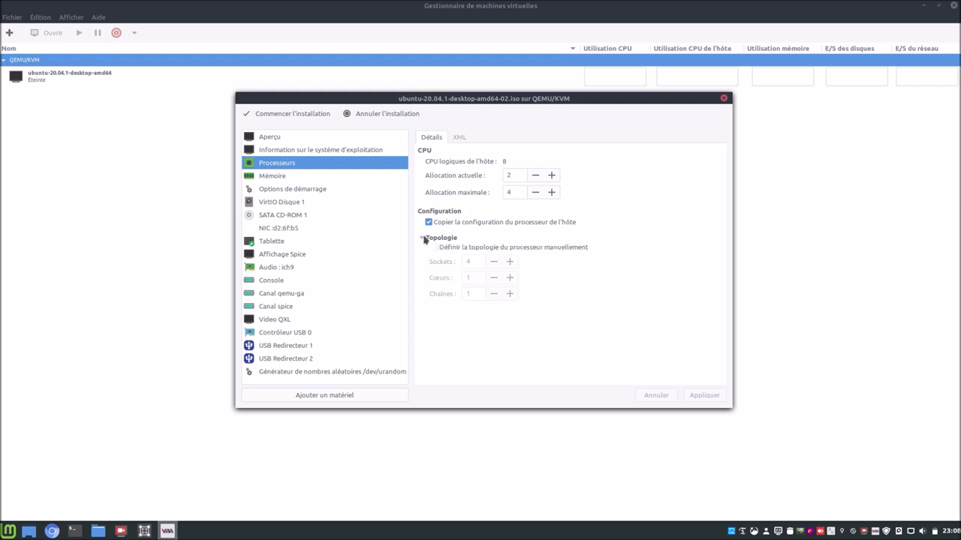
- Set the machine's current memory allocation to 2048 MiB and apply the change
click(272, 177)
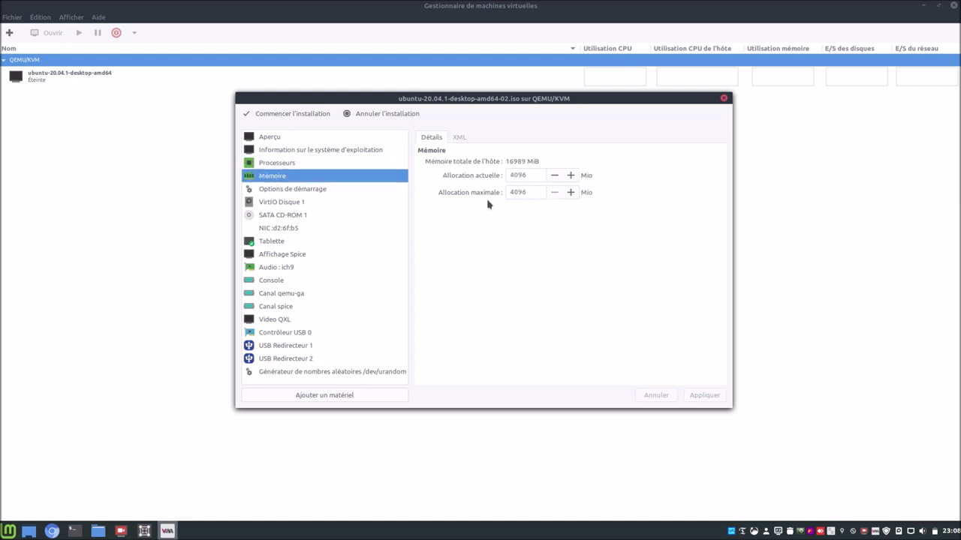
click(553, 176)
double_click(526, 176)
text(2)
click(704, 396)
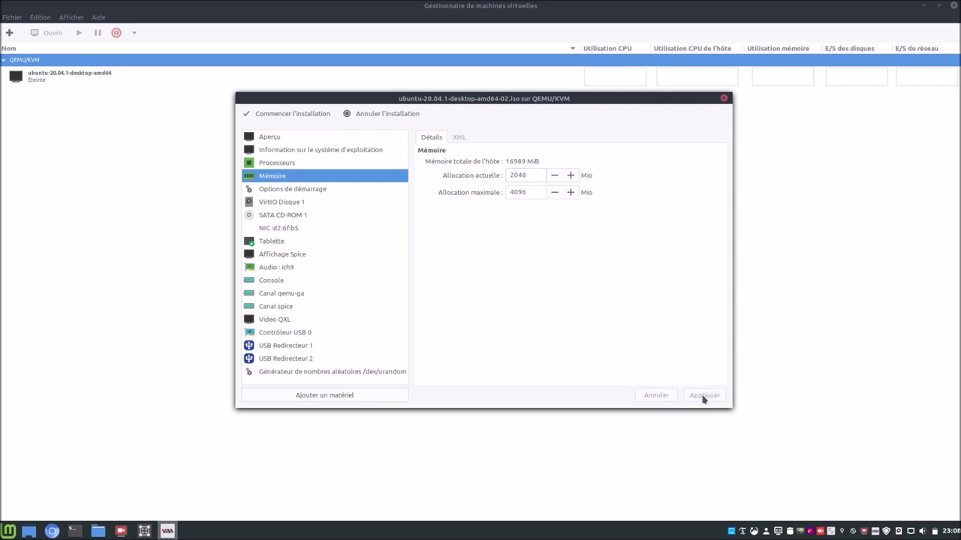
- Enable the boot menu, put SATA CD-ROM 1 ahead of VirtIO Disque 1 in the boot order, and apply
click(299, 192)
click(429, 194)
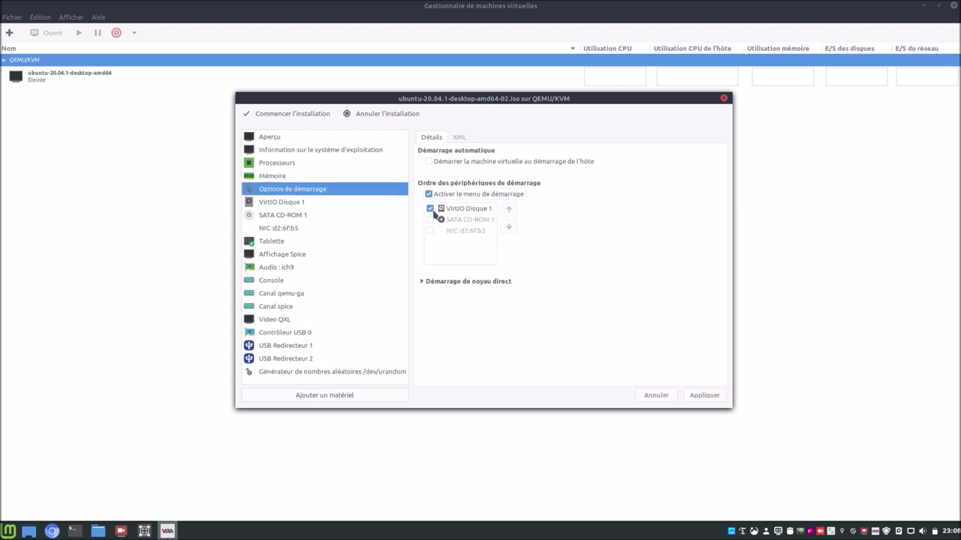
click(430, 219)
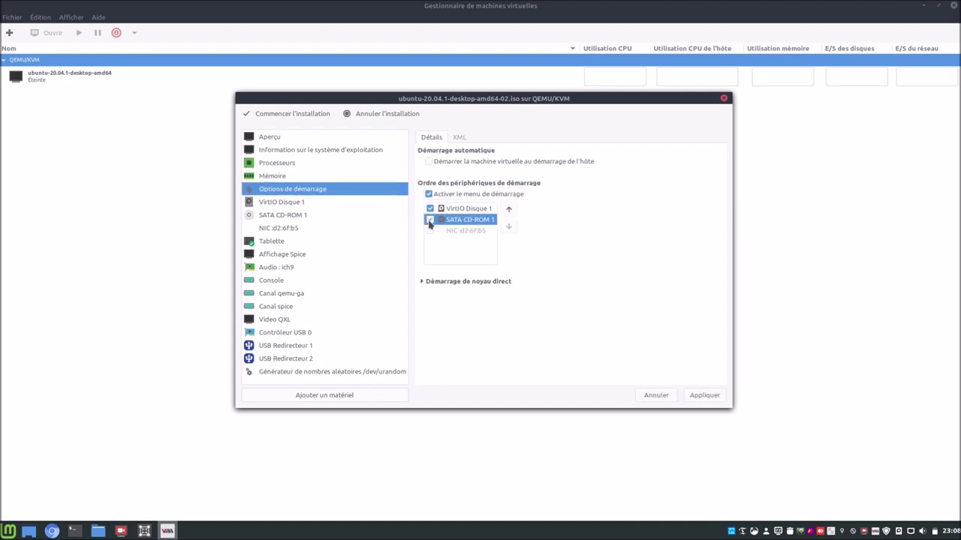
click(508, 210)
click(703, 395)
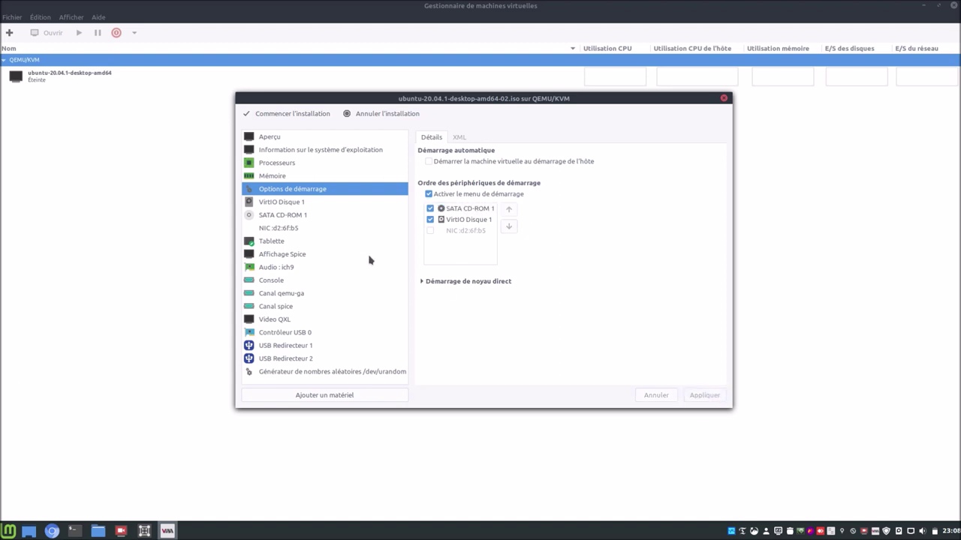
- Review the settings of the VirtIO disk, SATA CD-ROM and virtual network interface
click(290, 204)
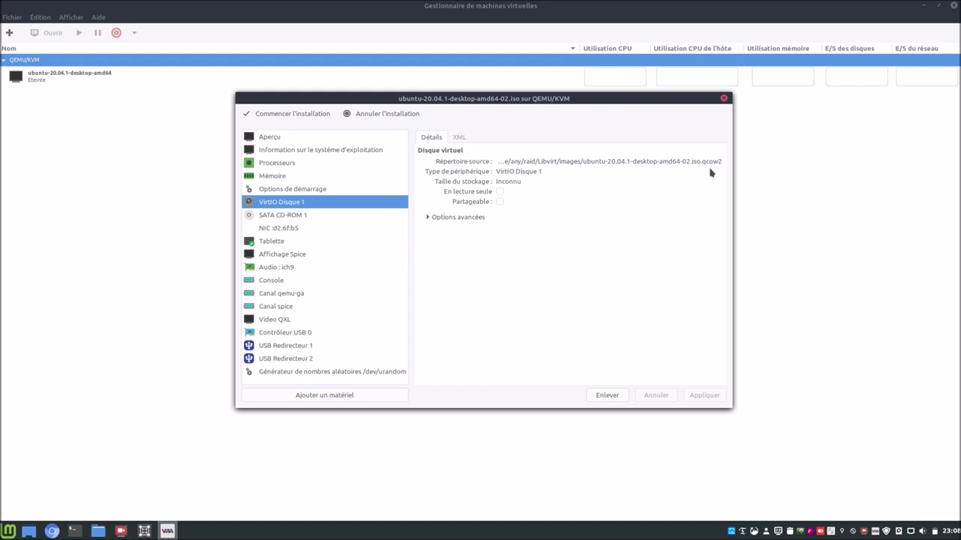
click(281, 217)
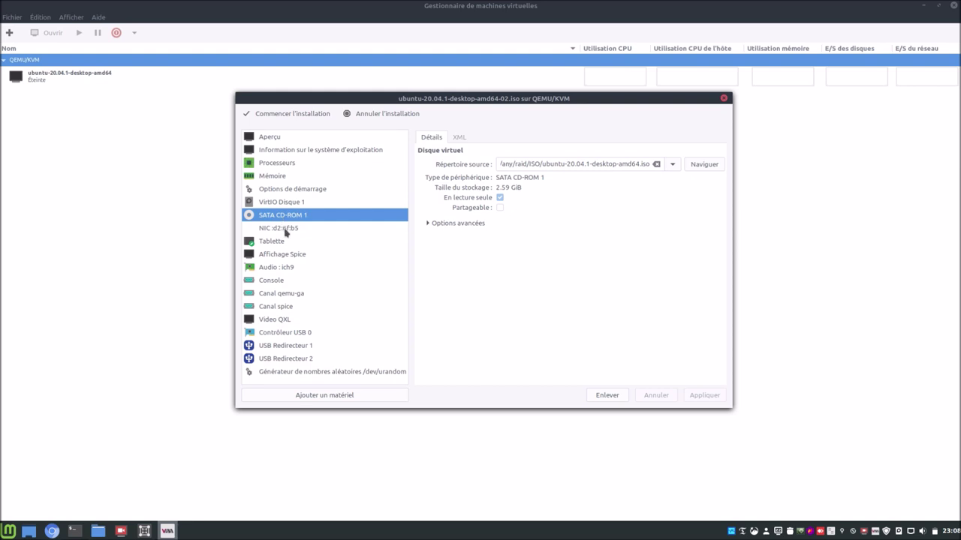
click(285, 231)
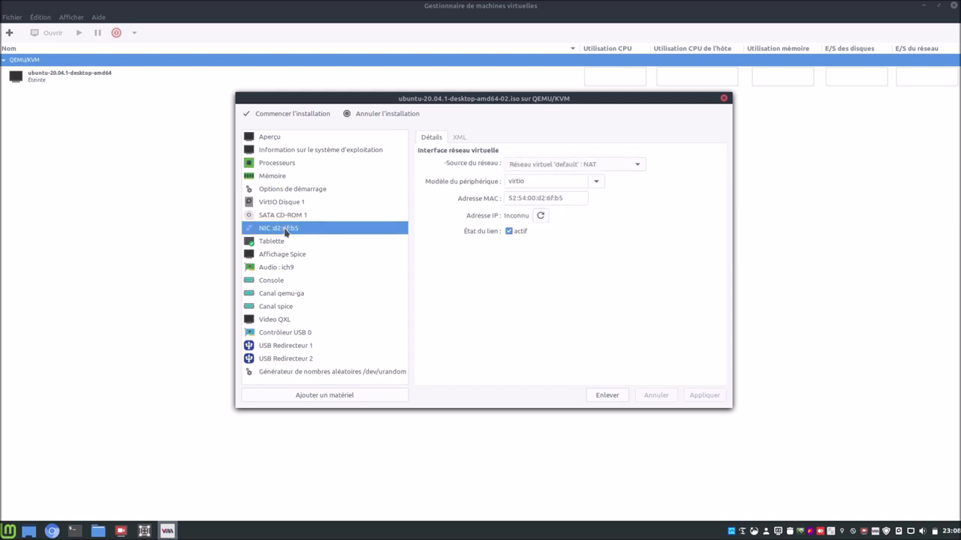
- Try host device enp5s0 macvtap as the network source, view its source modes, and restore the 'default' NAT network
click(635, 166)
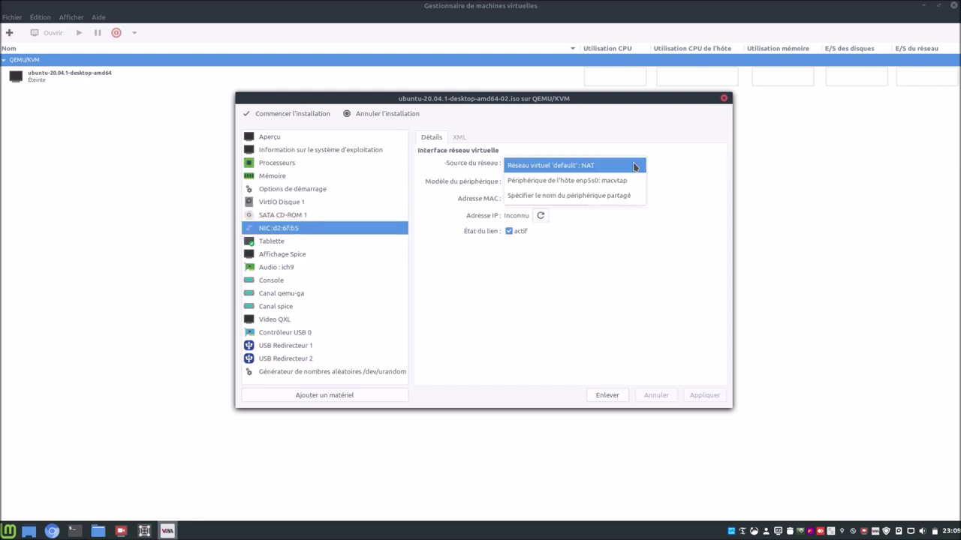
click(622, 181)
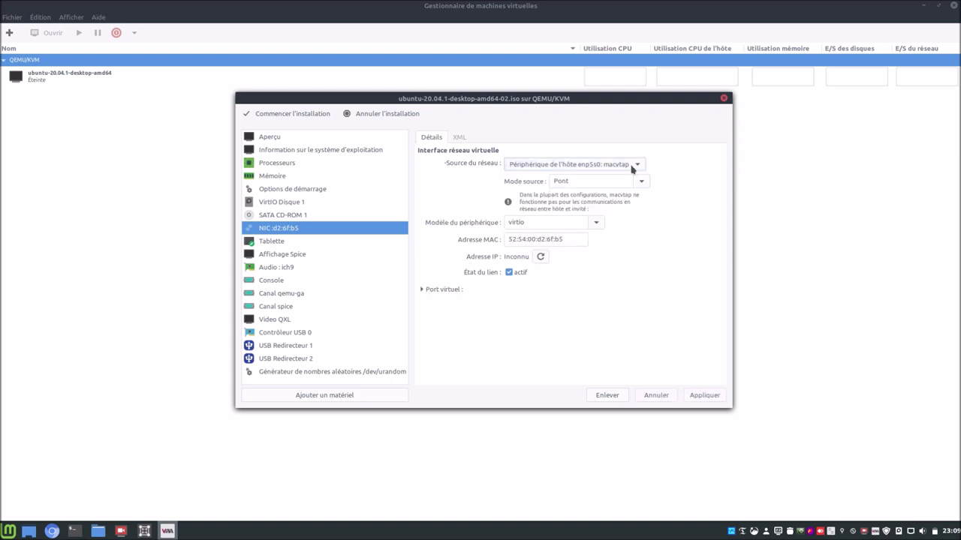
click(634, 166)
click(633, 163)
click(642, 182)
click(644, 185)
click(636, 165)
click(616, 148)
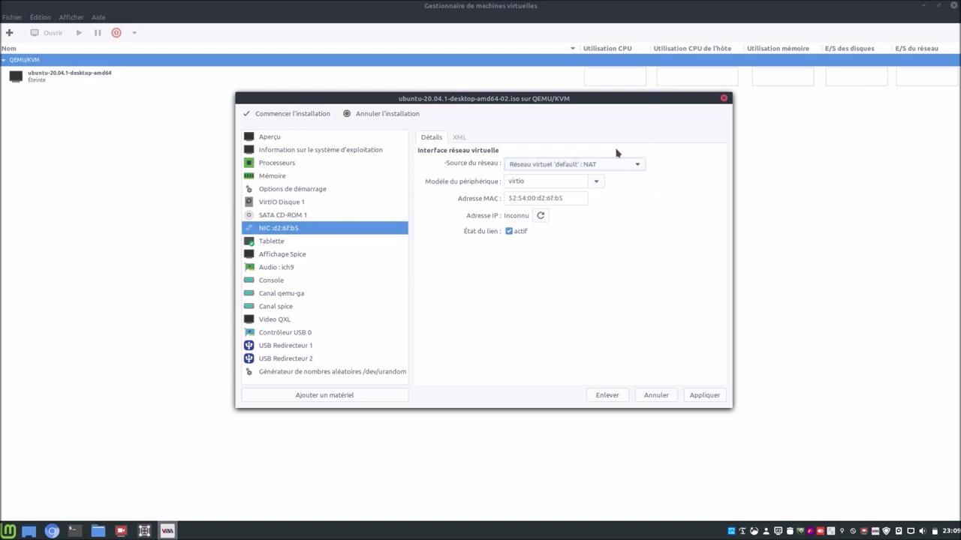
- Set the Spice display's listen address to all interfaces (Toutes les interfaces) and apply
click(288, 243)
click(294, 256)
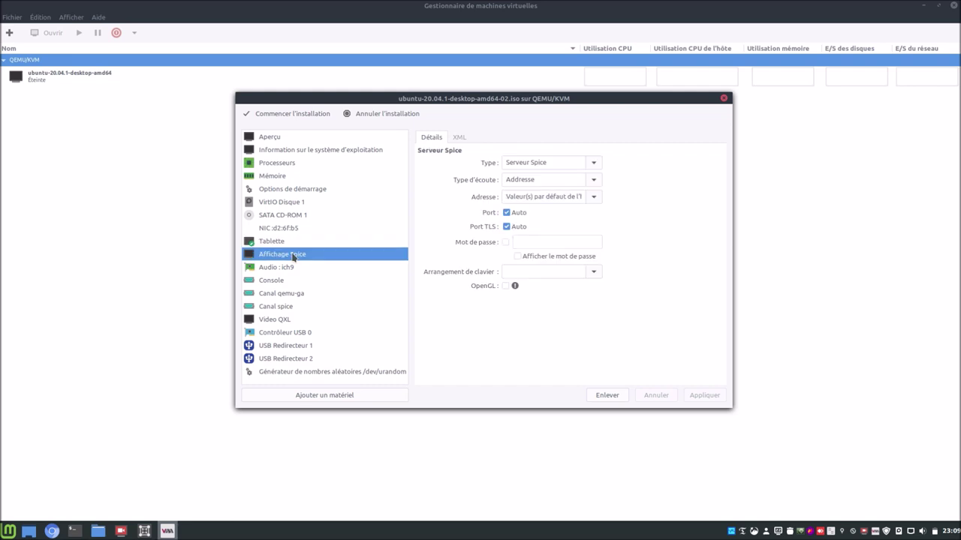
click(595, 198)
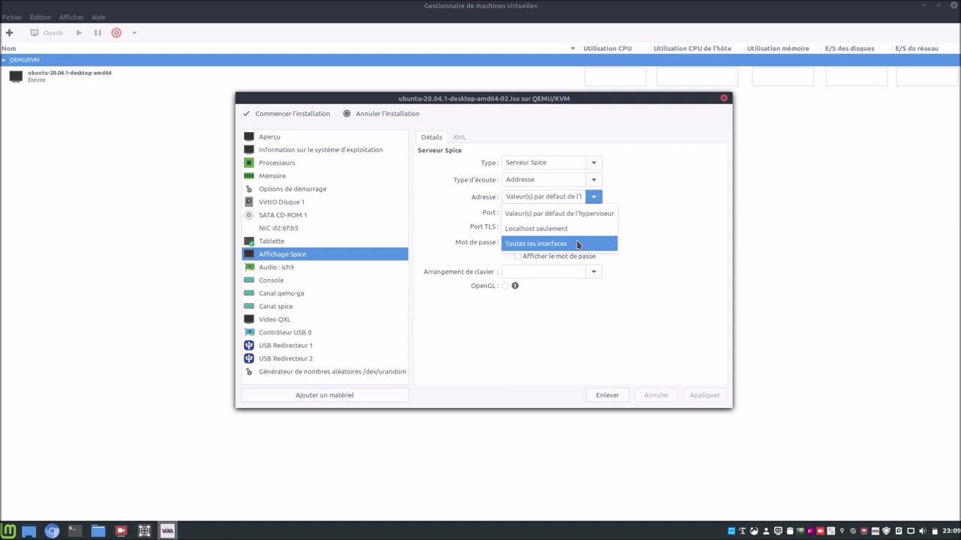
click(578, 244)
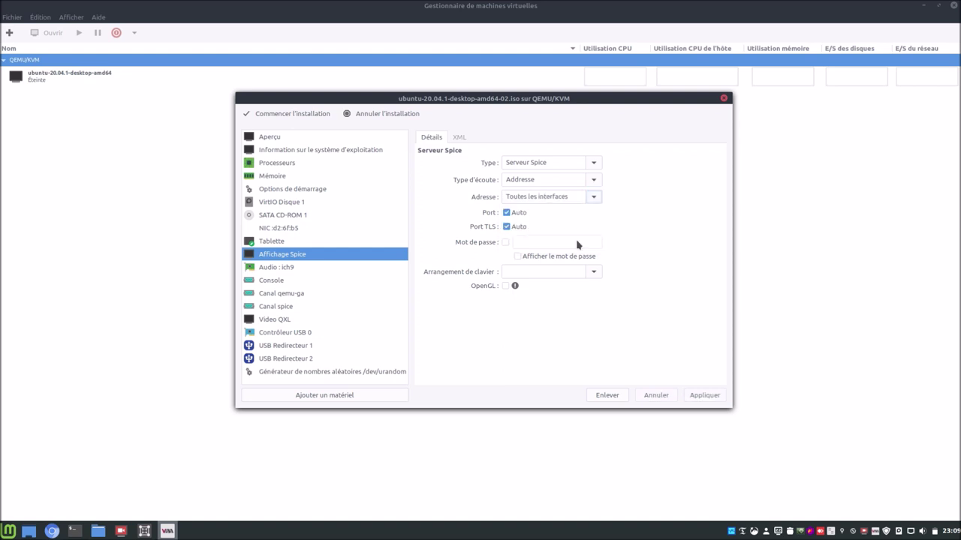
click(695, 396)
- Review the available video models and the Spice display's OpenGL requirement
click(284, 322)
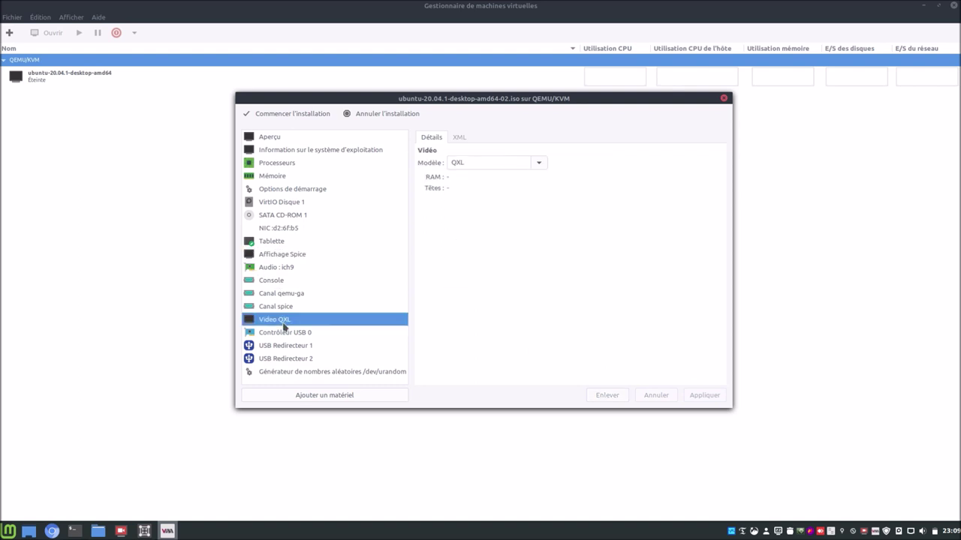
click(539, 164)
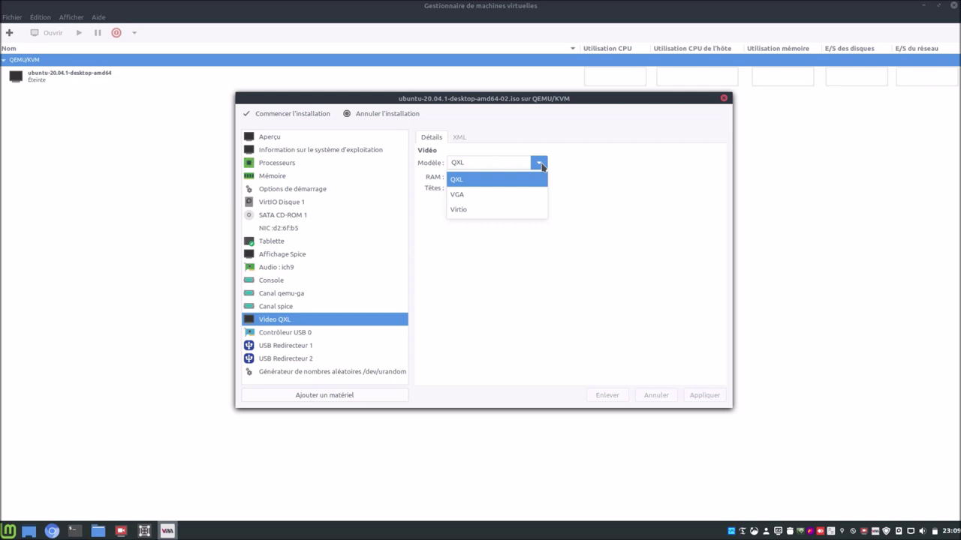
click(540, 164)
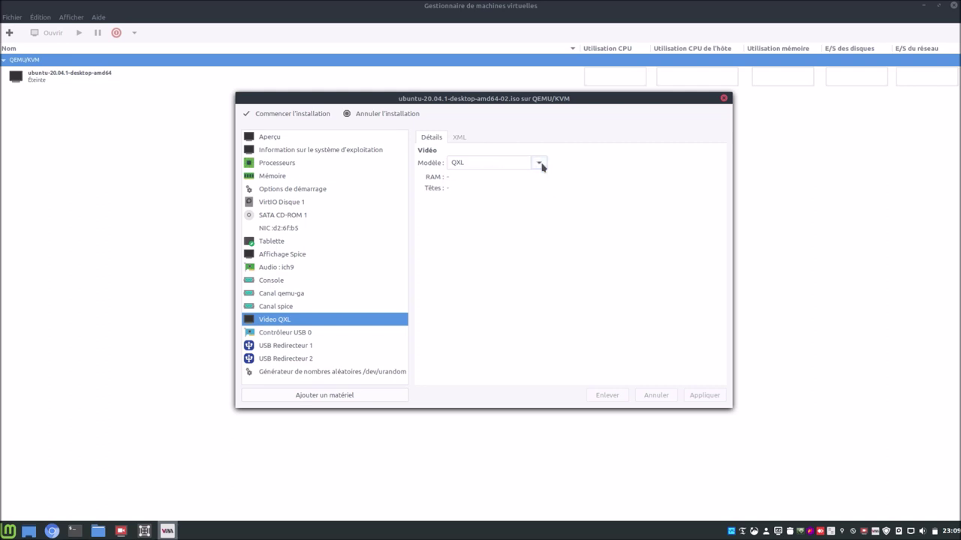
click(285, 254)
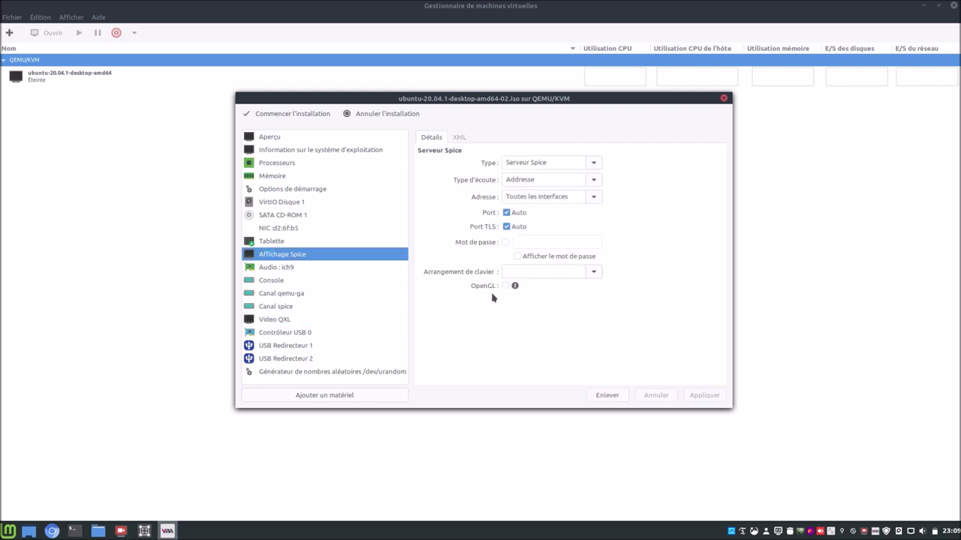
mouse_move(515, 287)
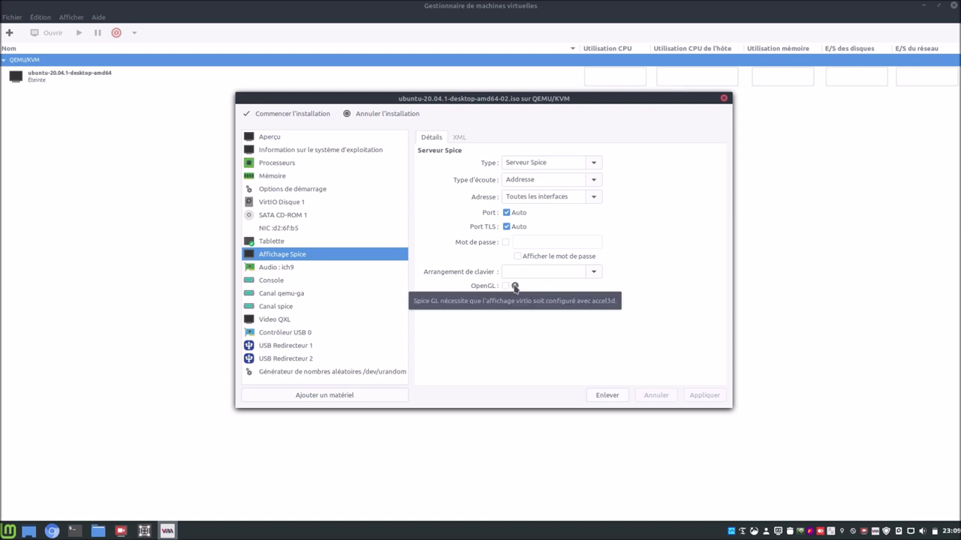
click(281, 321)
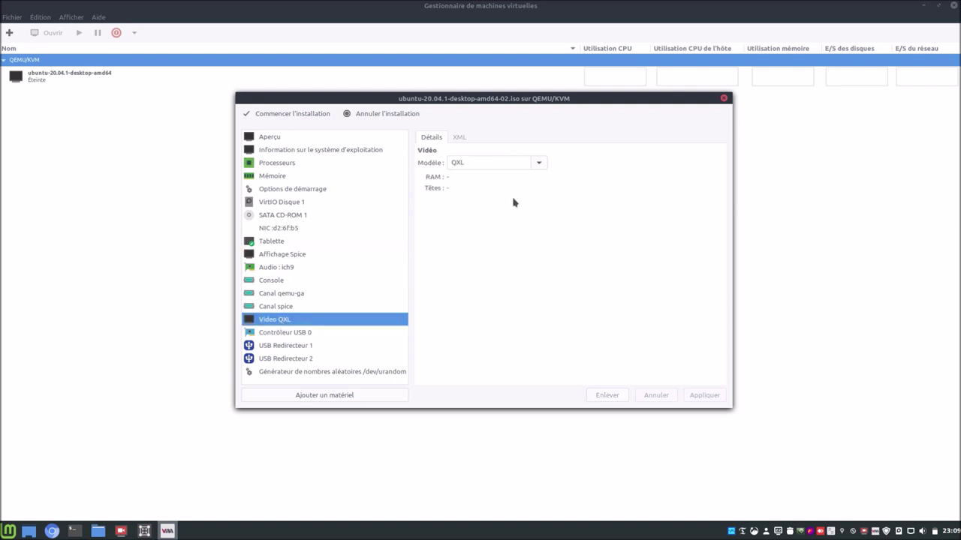
- Begin installing the configured machine and check on the Ubuntu installation running in GNOME Boxes
click(286, 116)
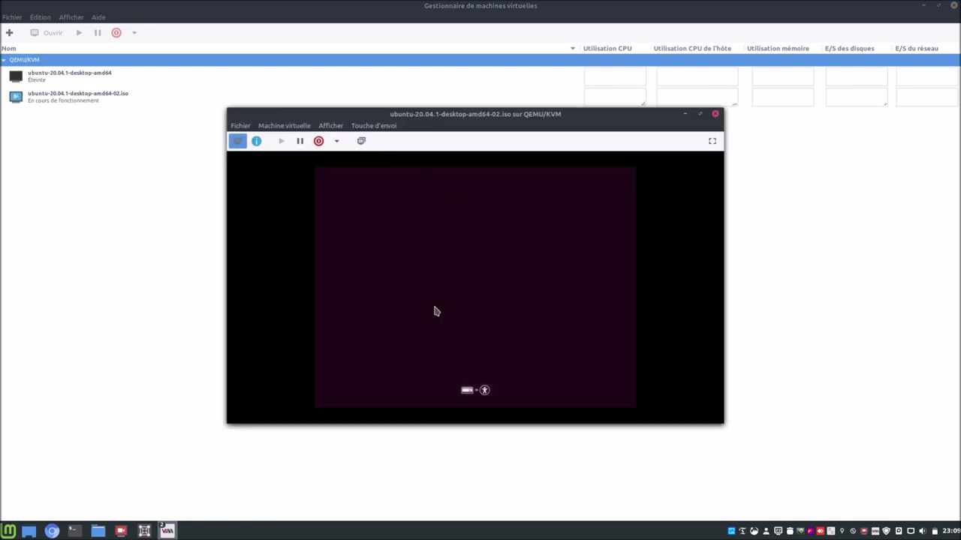
mouse_move(144, 530)
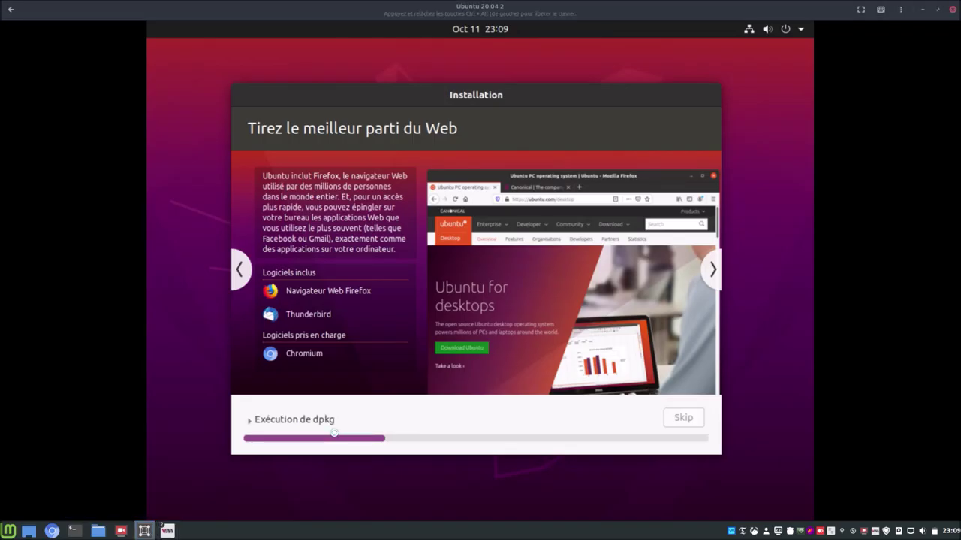
- Switch between the Virtual Machine Manager console and GNOME Boxes to check on both Ubuntu machines, ending on the Virtual Machine Manager console
mouse_move(167, 531)
click(240, 473)
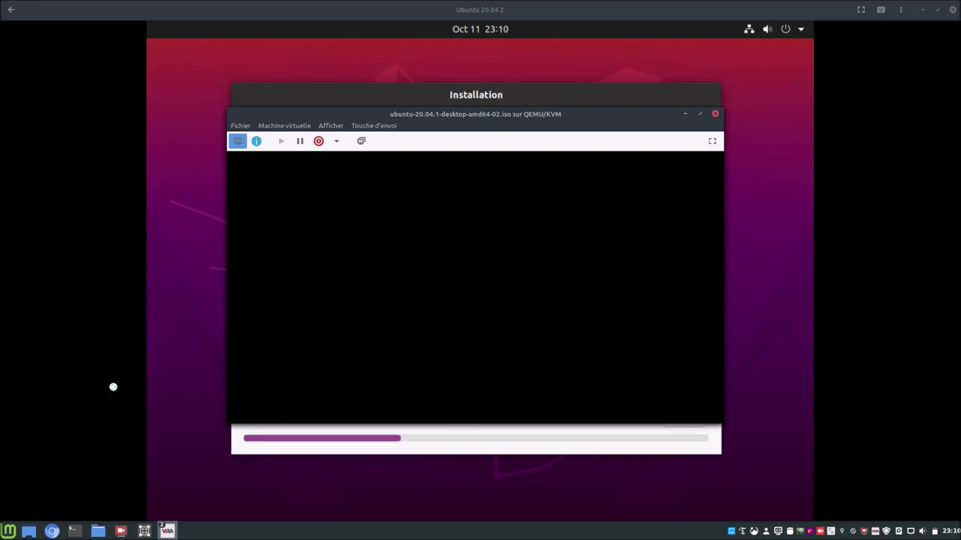
middle_click(28, 531)
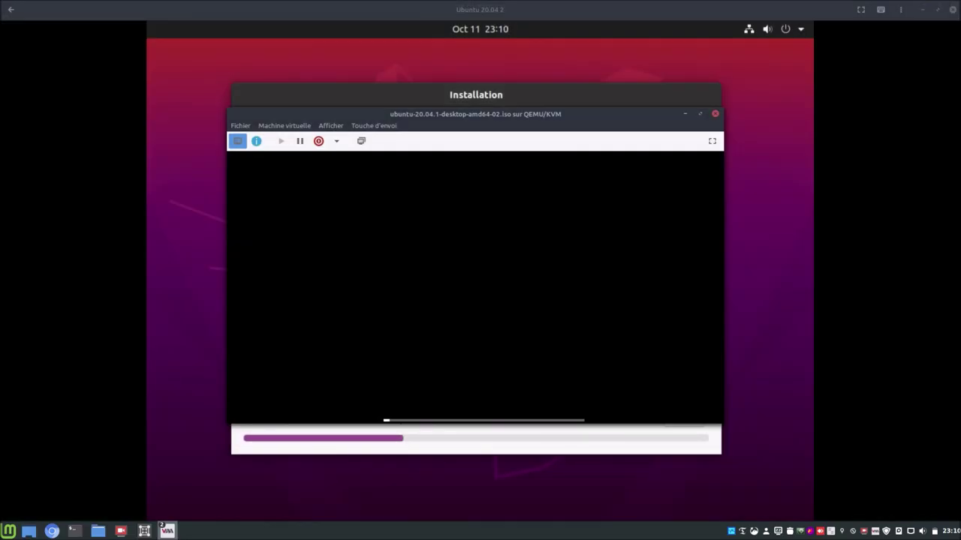
drag(570, 114, 767, 170)
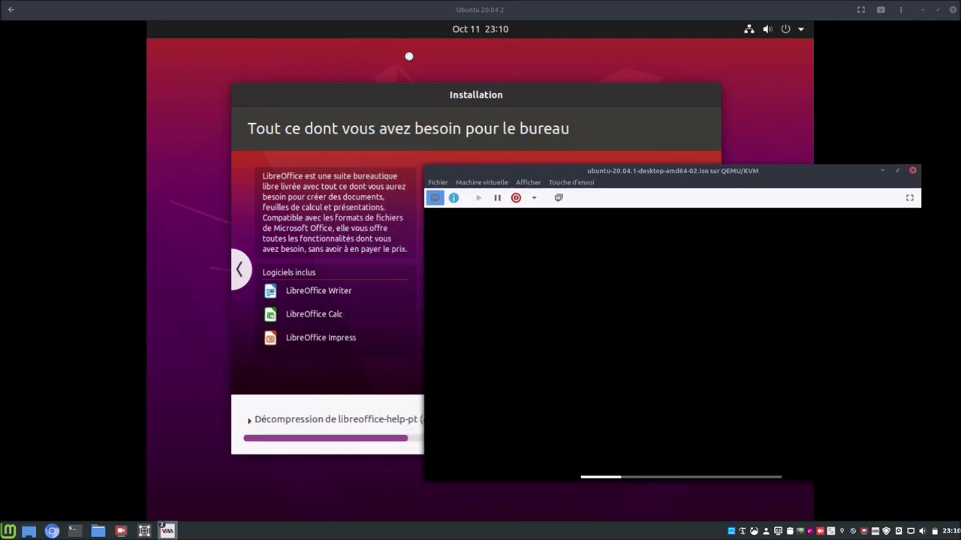
click(270, 18)
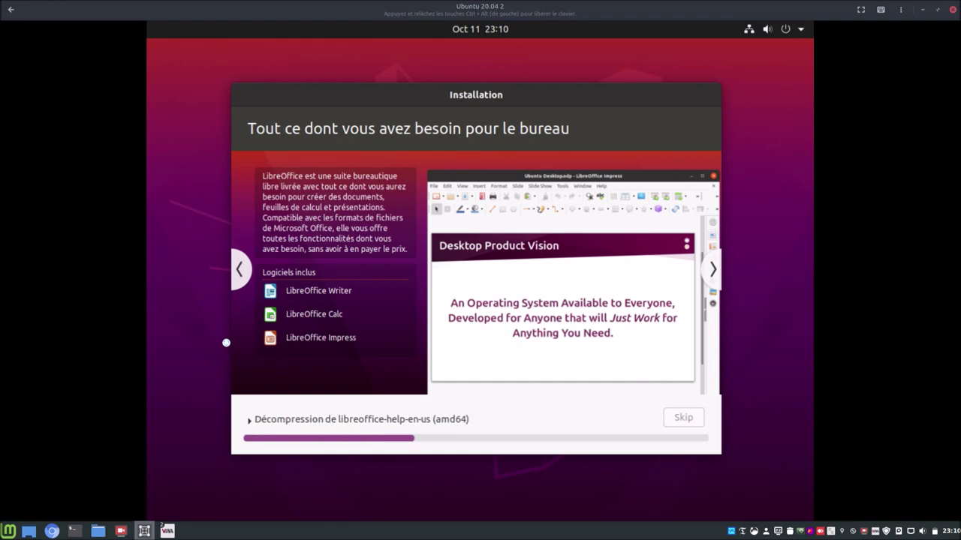
key(alt+Tab)
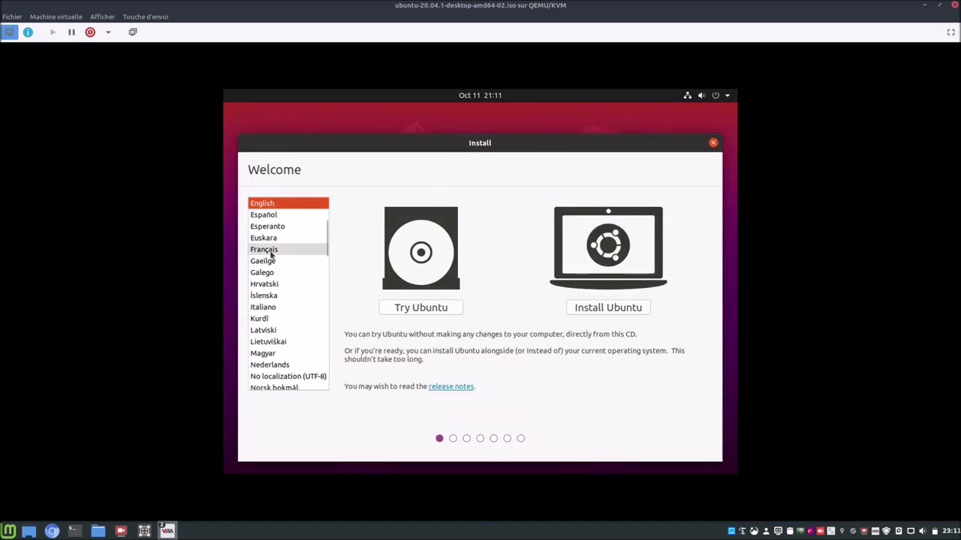
- Start installing Ubuntu in Français with the Belgian keyboard layout
click(271, 252)
click(598, 314)
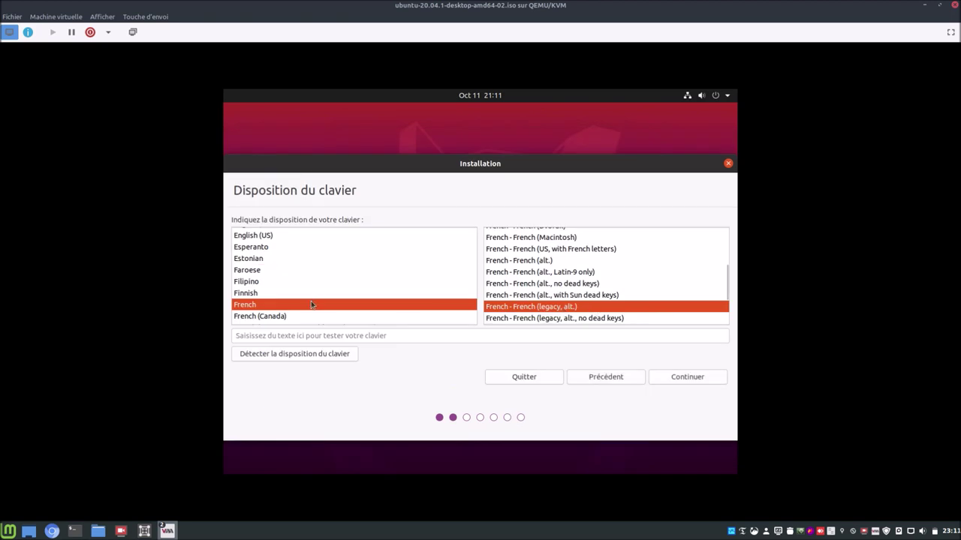
text(bel)
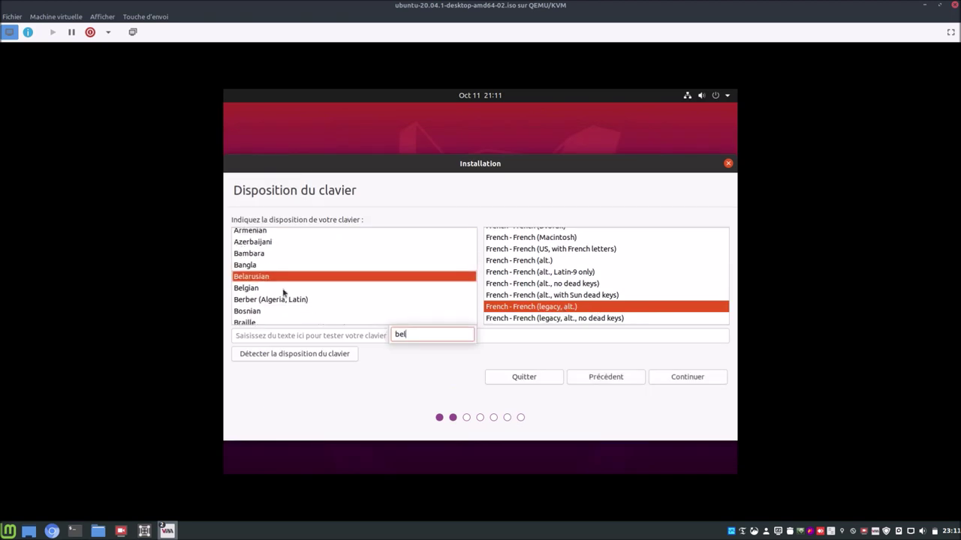
click(272, 287)
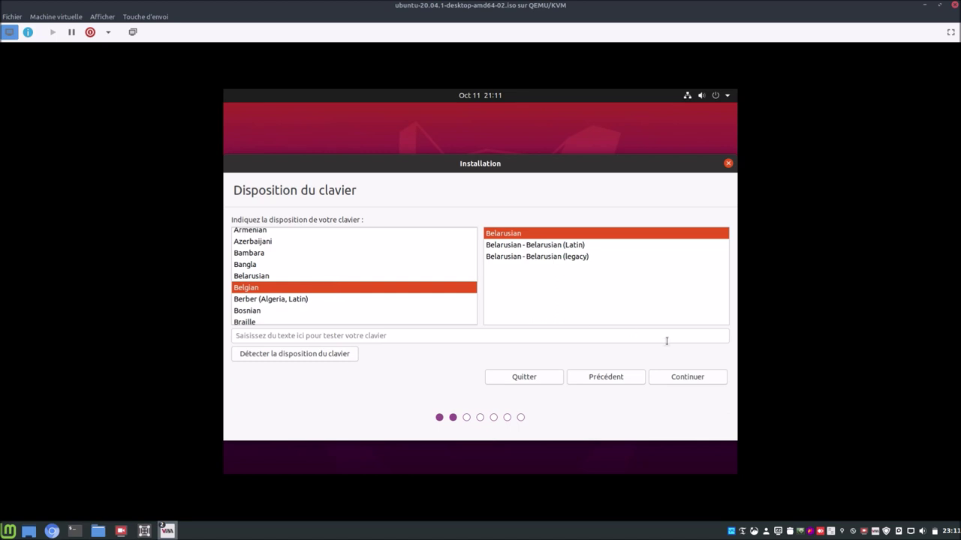
click(683, 376)
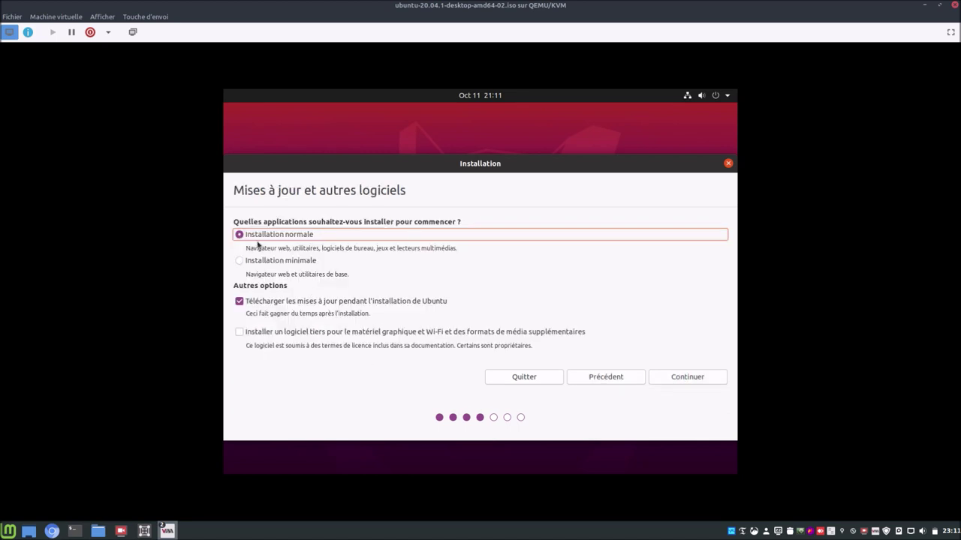
- Turn off update downloads and erase the virtual disk to install Ubuntu, accepting Brussels as the location
click(278, 303)
click(679, 382)
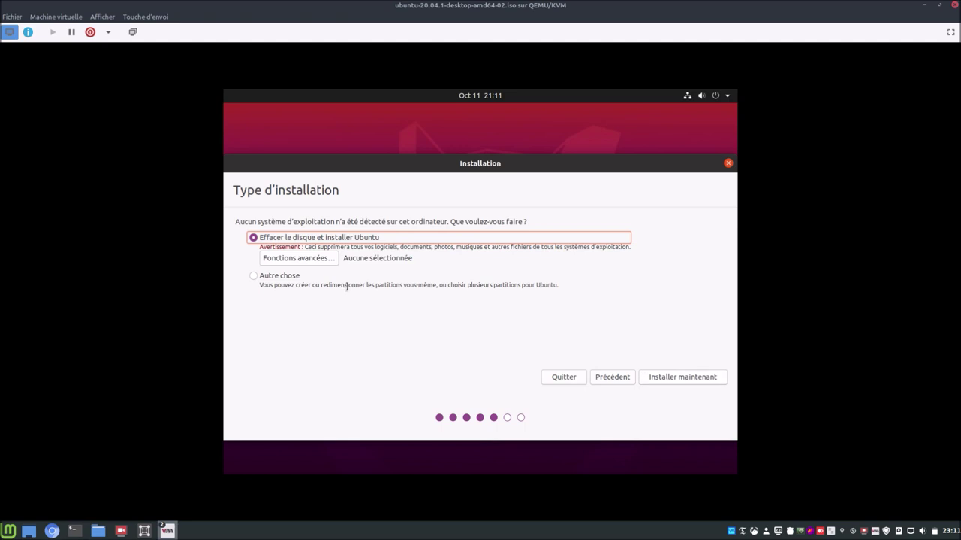
click(659, 373)
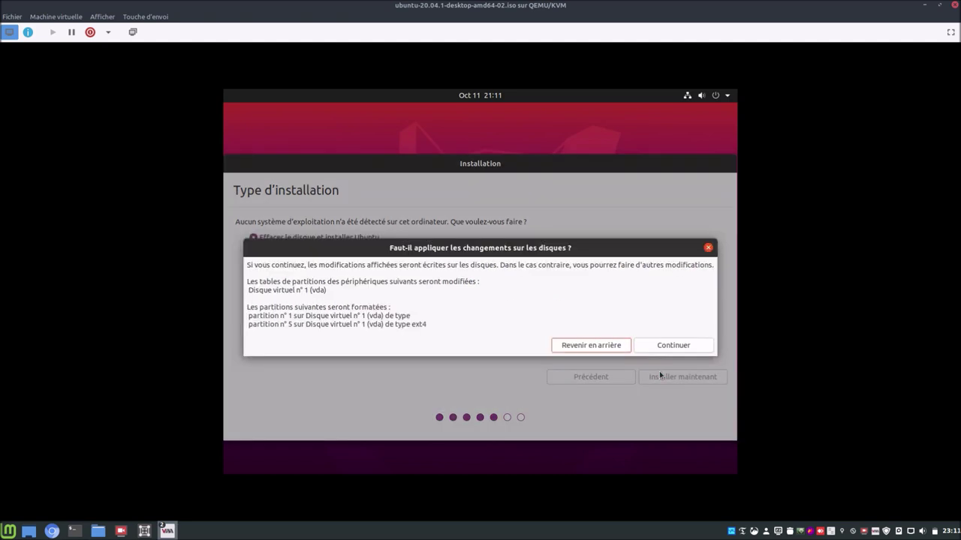
click(659, 344)
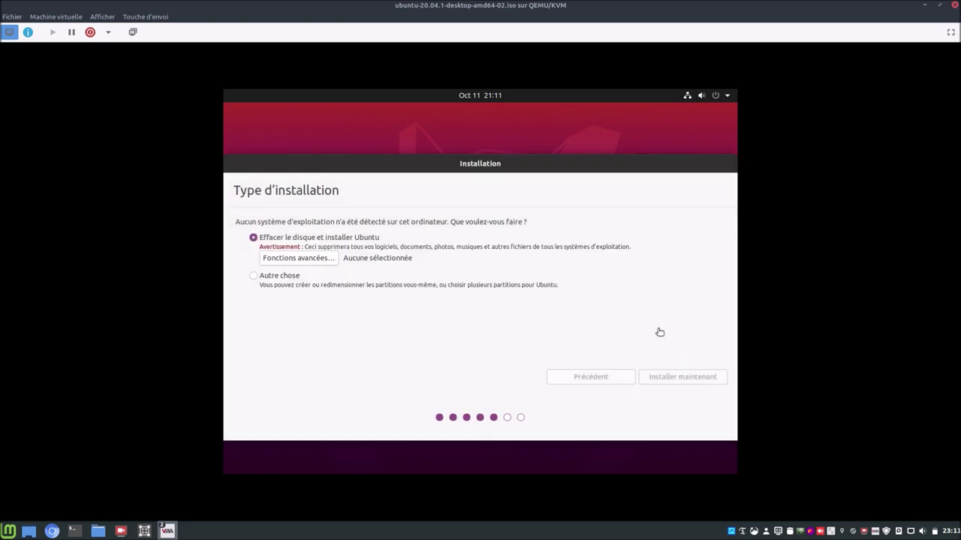
click(685, 379)
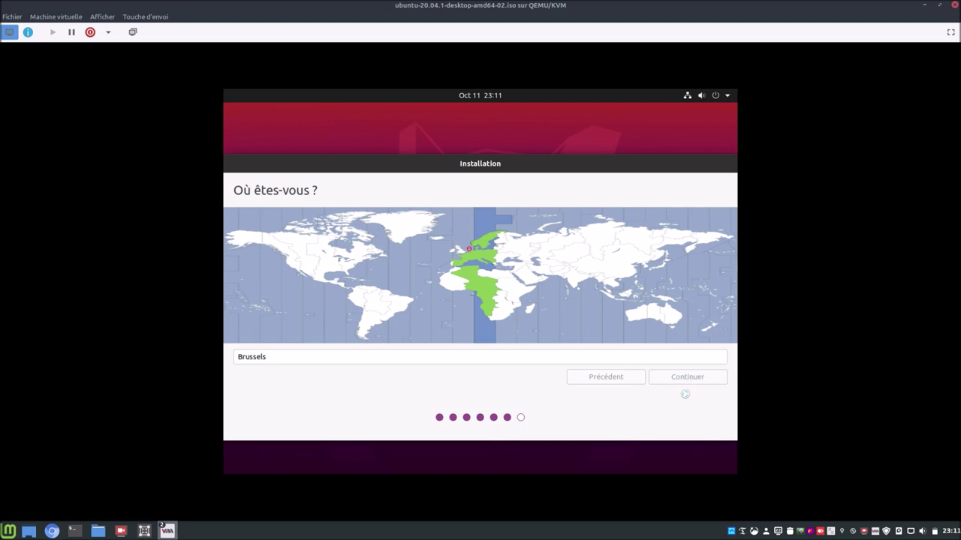
- Fill in the user's name, set the computer name to ubuntu2004, and set the username to bbl
text(blablateur)
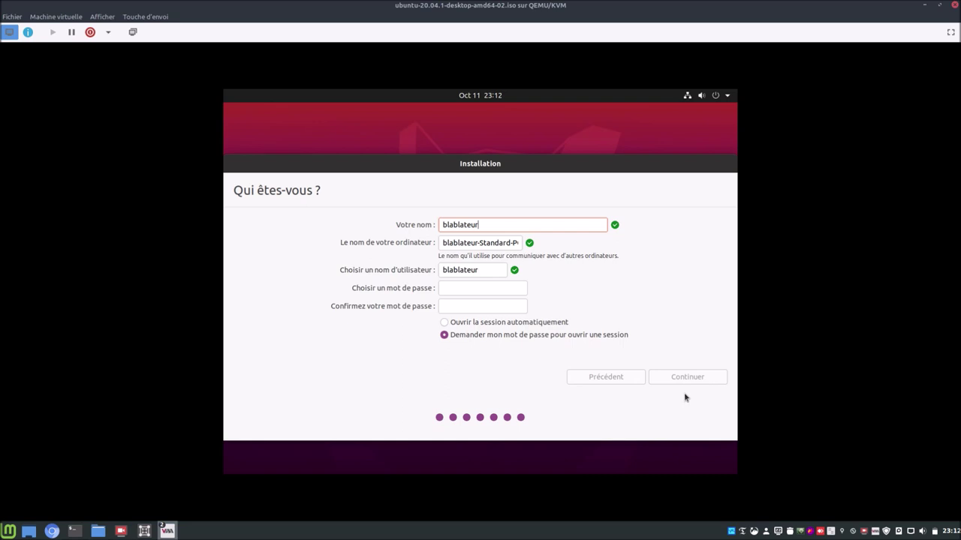
key(Tab)
text(ubuntu)
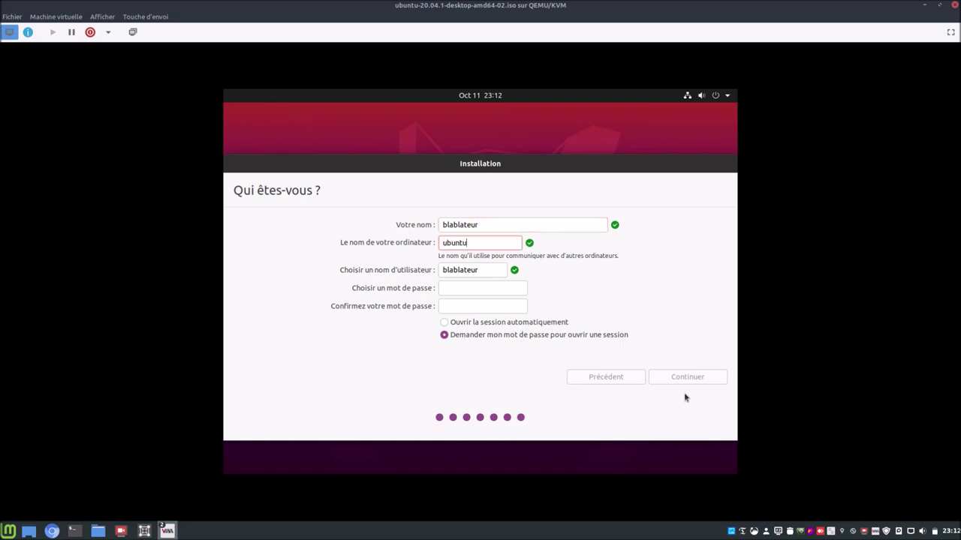
text(2004)
key(Tab)
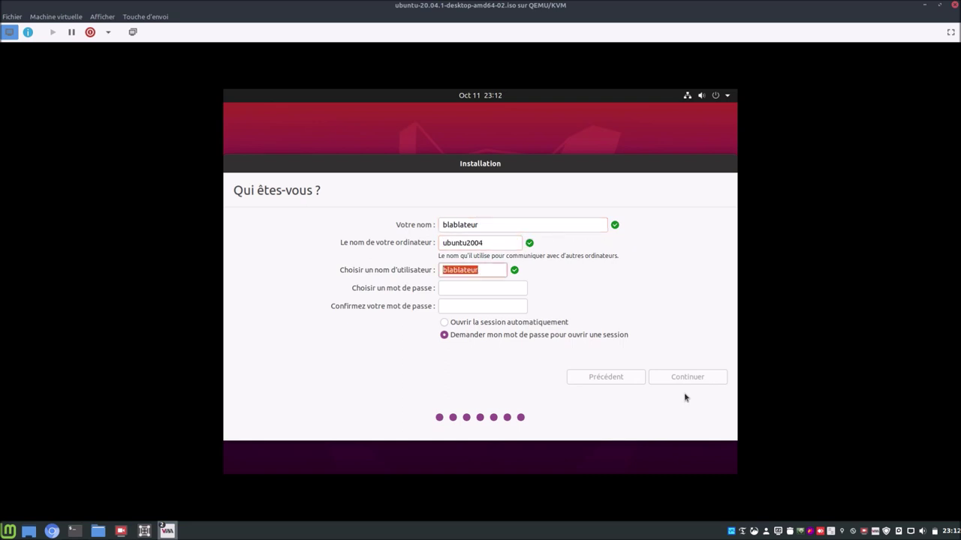
text(bbl)
- Enter and confirm the account password, choose automatic login, and continue the installation
key(Tab)
text(******)
key(Tab)
text(******)
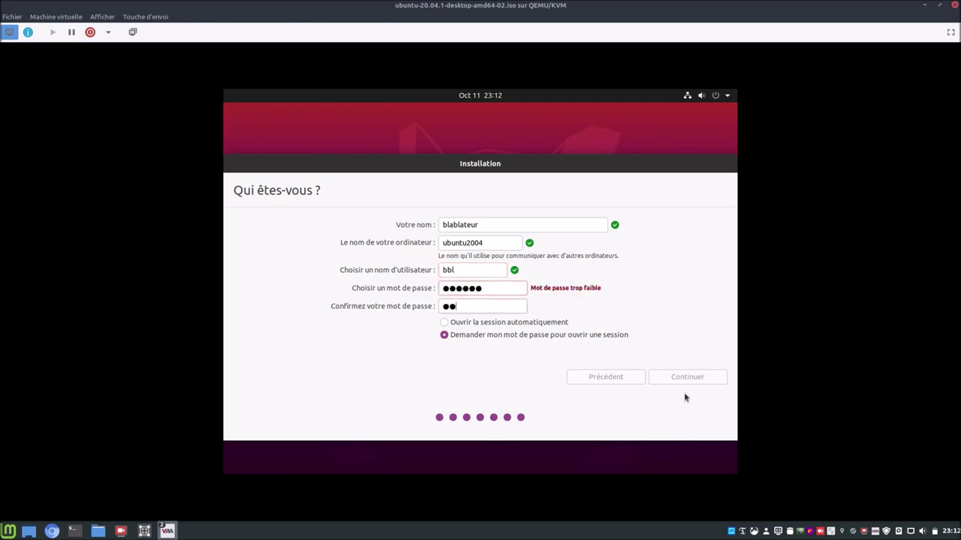
click(455, 323)
click(673, 377)
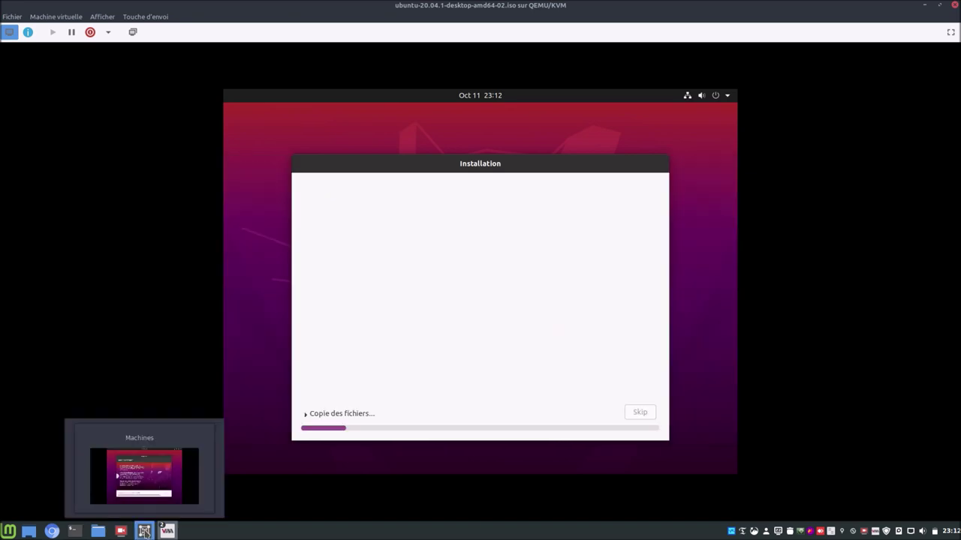
- Switch to GNOME Boxes and restart the newly installed Ubuntu machine, acknowledging the installation medium removal
click(144, 532)
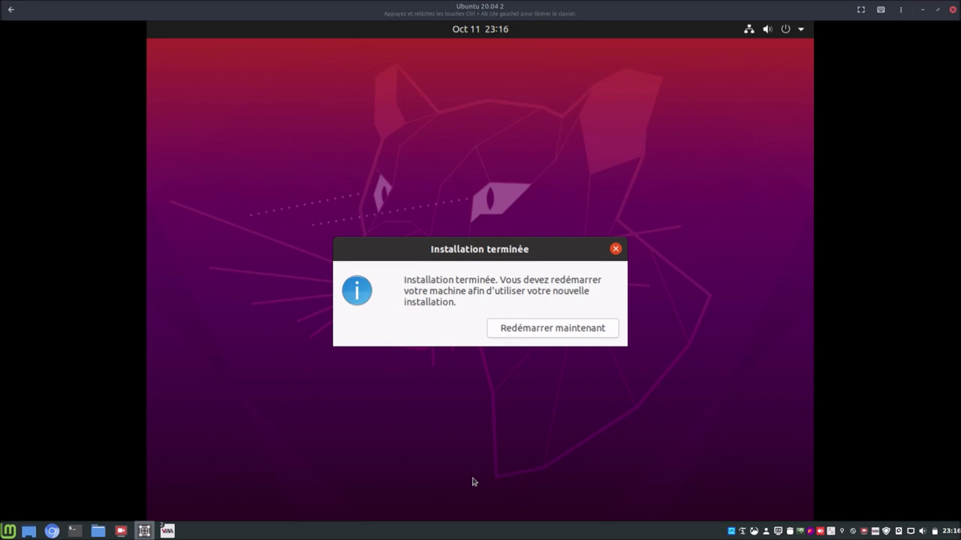
click(532, 336)
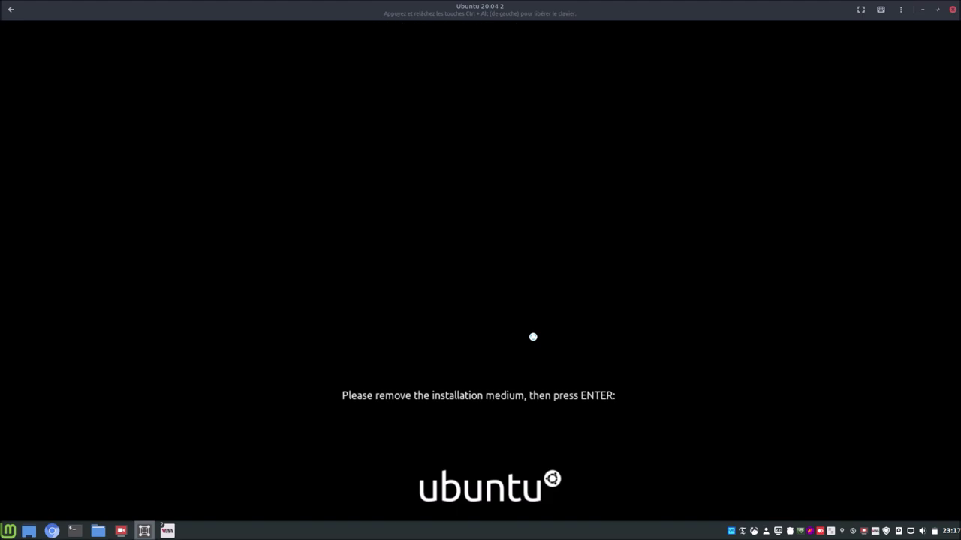
key(Return)
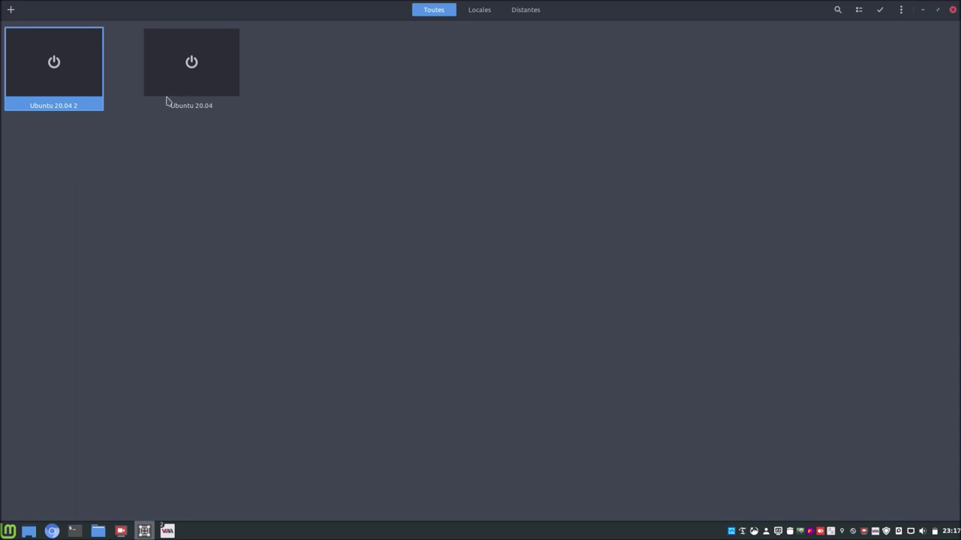
- Set the CPU count of the Ubuntu 20.04 2 machine to 4 in its properties, and open the machine
right_click(66, 75)
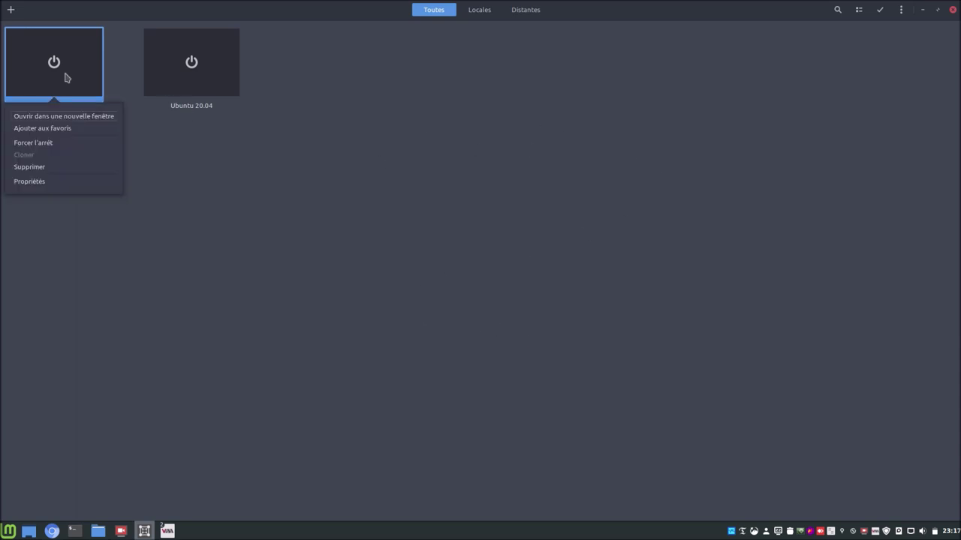
click(62, 181)
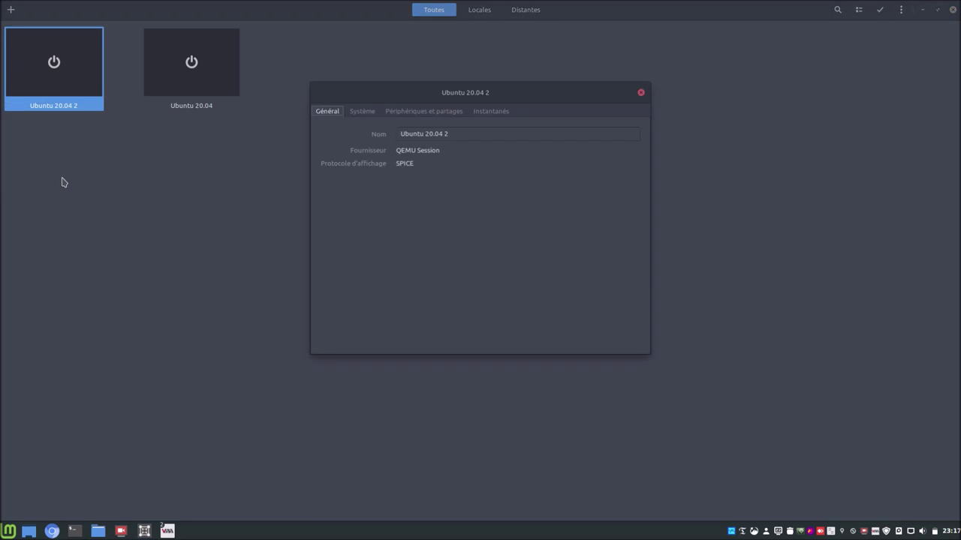
click(368, 115)
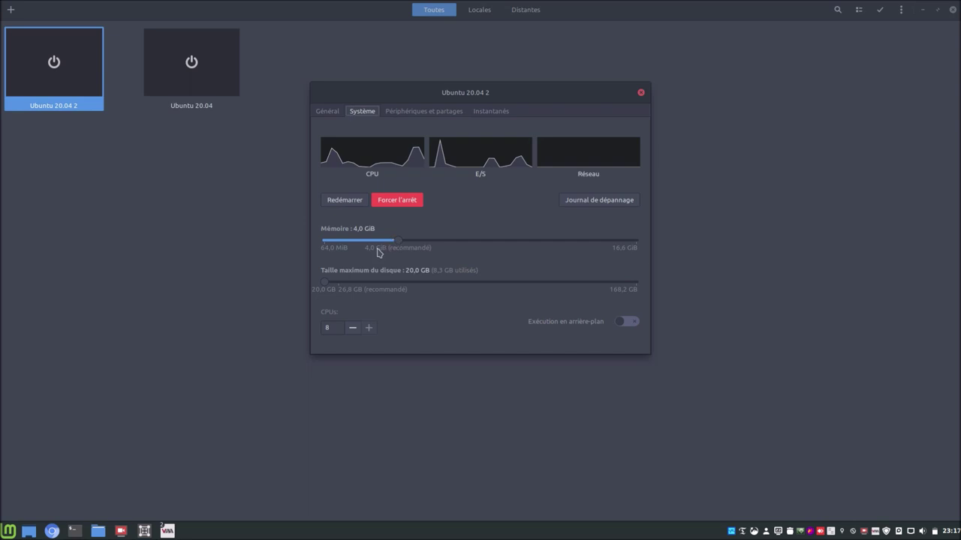
click(351, 329)
click(352, 329)
click(352, 329)
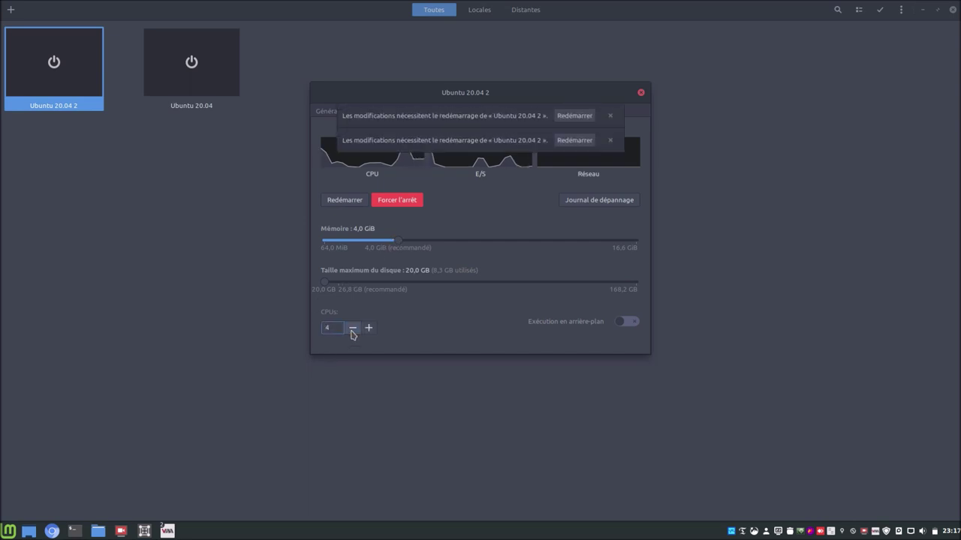
click(352, 329)
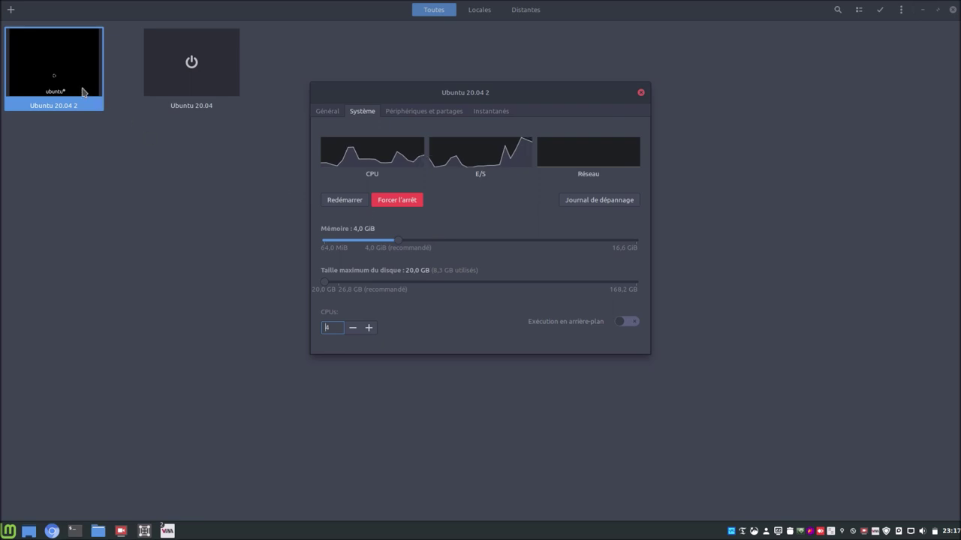
click(640, 92)
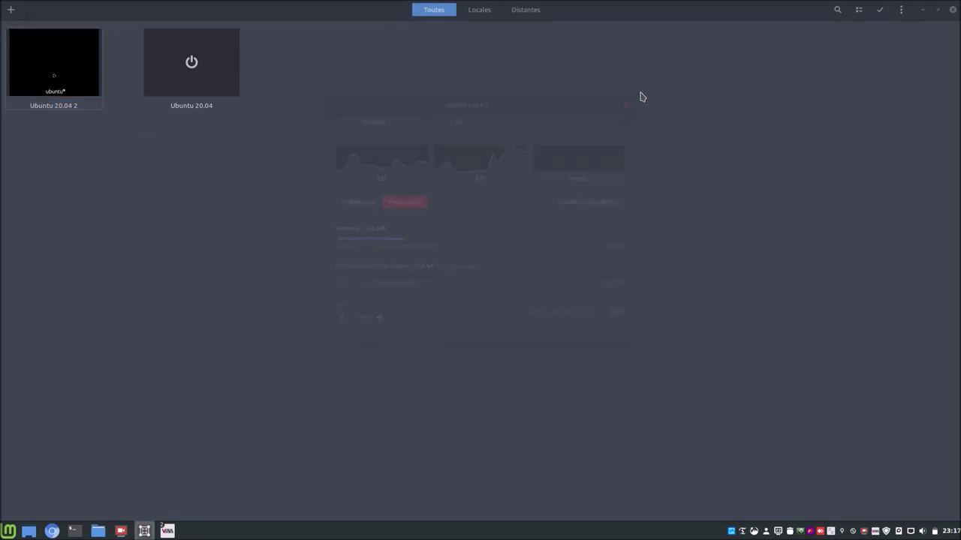
click(82, 63)
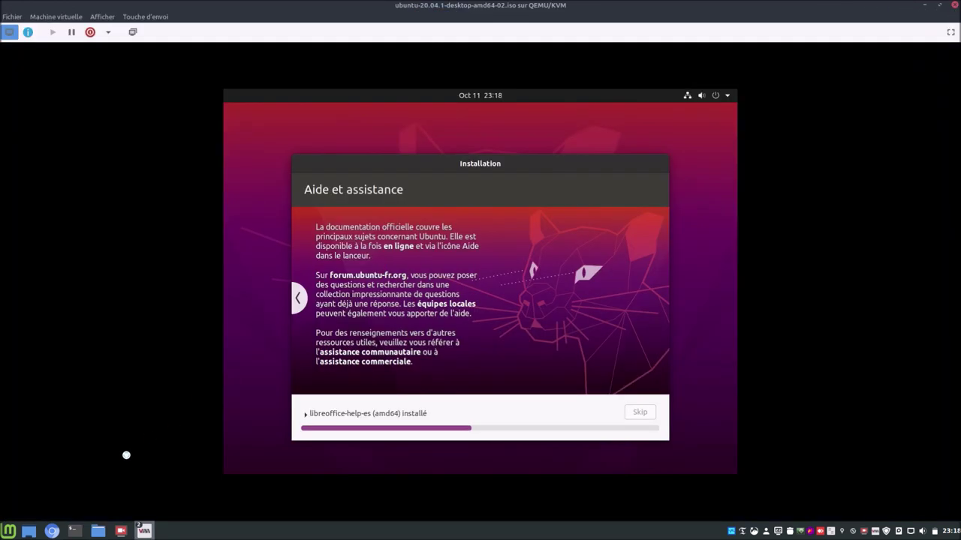
- Search the installed applications for "mach" and launch Machines (GNOME Boxes)
click(9, 530)
text(m)
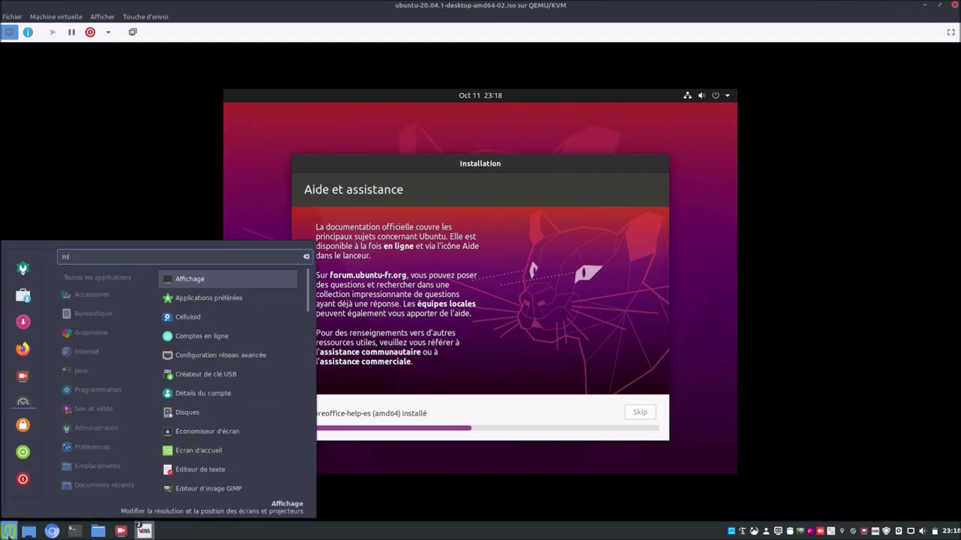
text(ach)
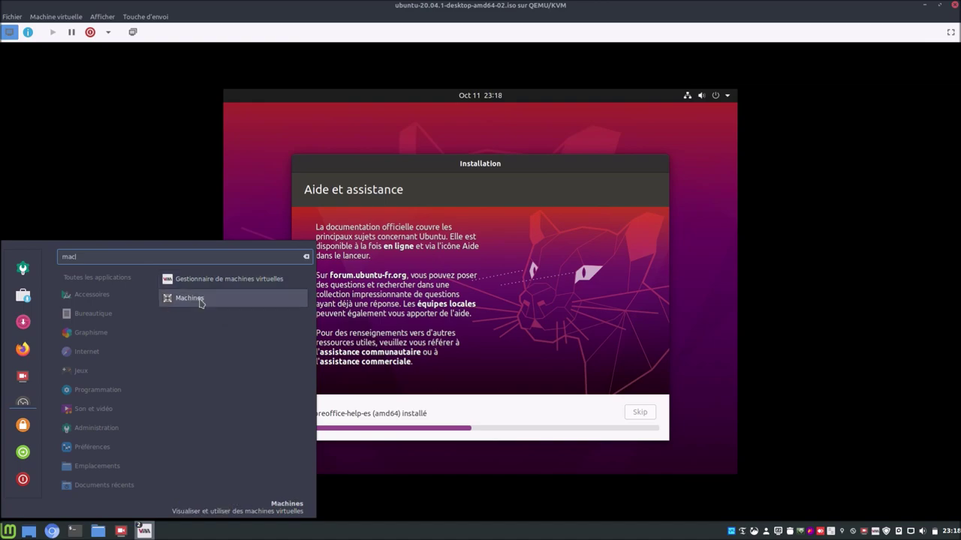
click(199, 299)
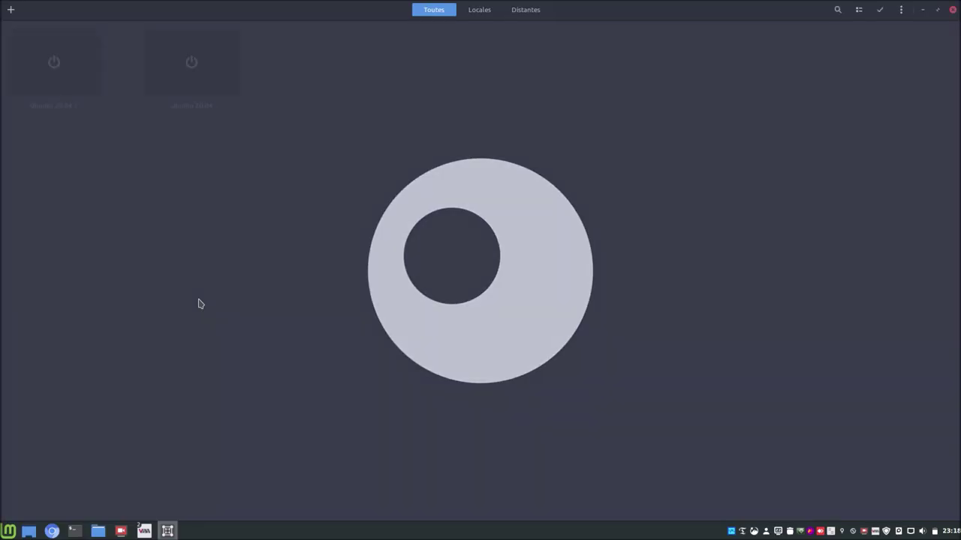
- Remove ubuntu-20.04.1-desktop-amd64.iso from the CD/DVD drive of Ubuntu 20.04 2 and view the machine's snapshots
right_click(67, 87)
click(66, 182)
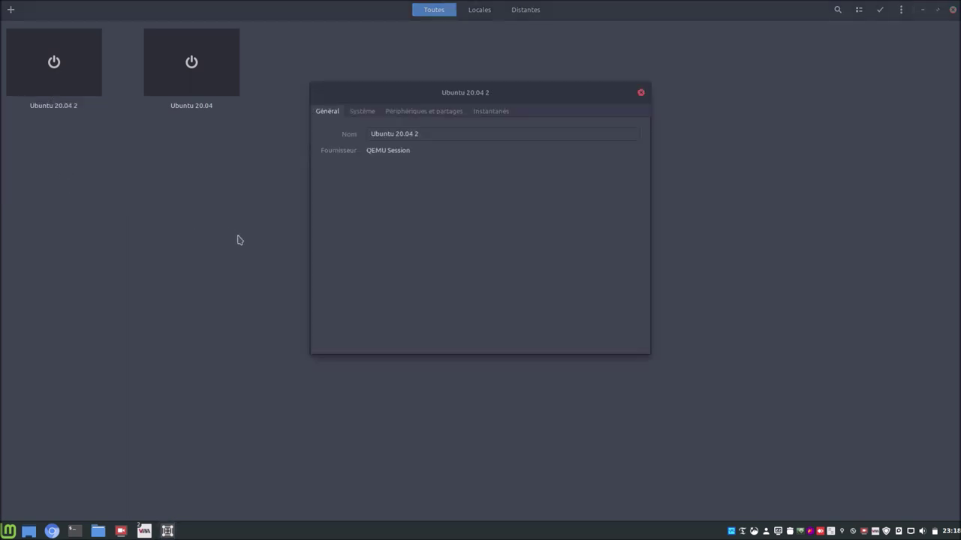
click(362, 113)
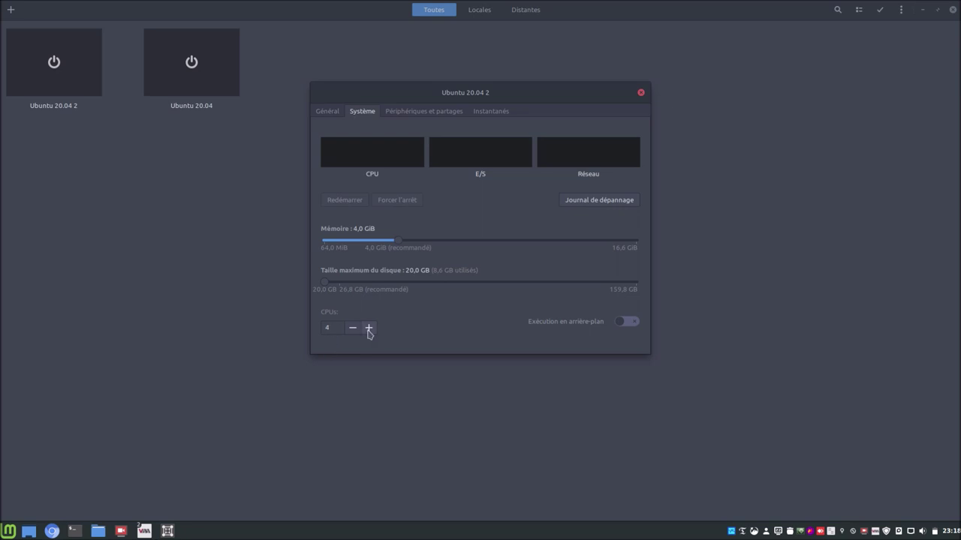
click(415, 113)
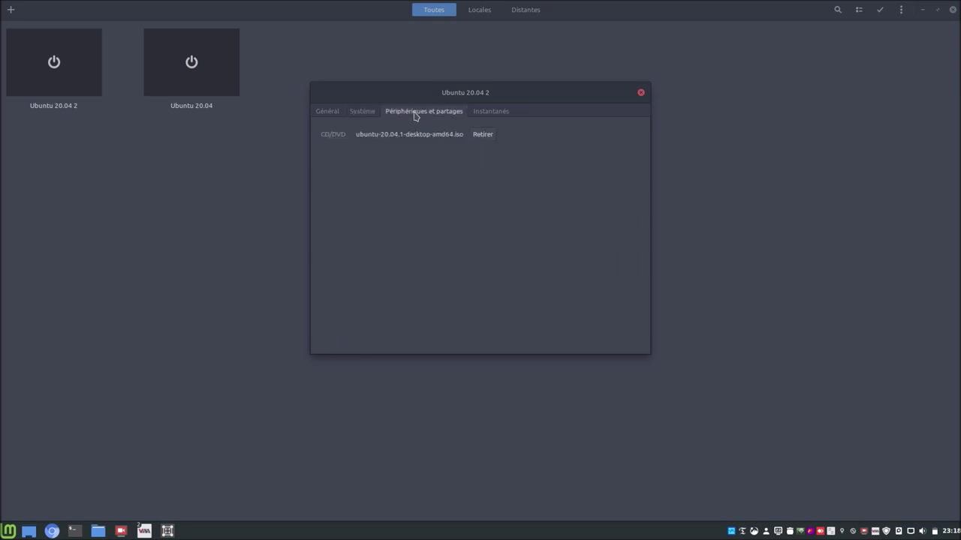
click(483, 138)
click(488, 114)
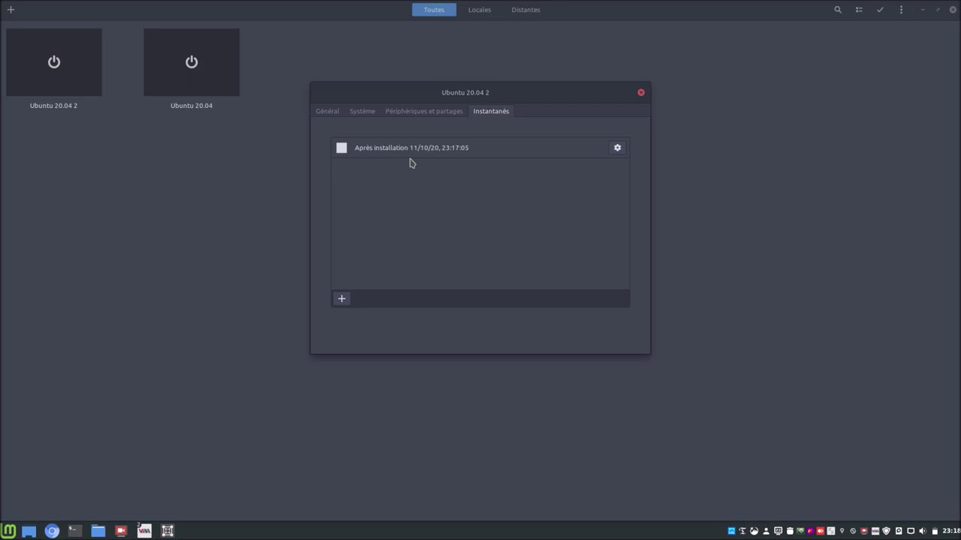
- Start the Ubuntu 20.04 2 machine and complete its welcome assistant, skipping the online accounts and leaving Livepatch unconfigured
click(640, 92)
click(88, 72)
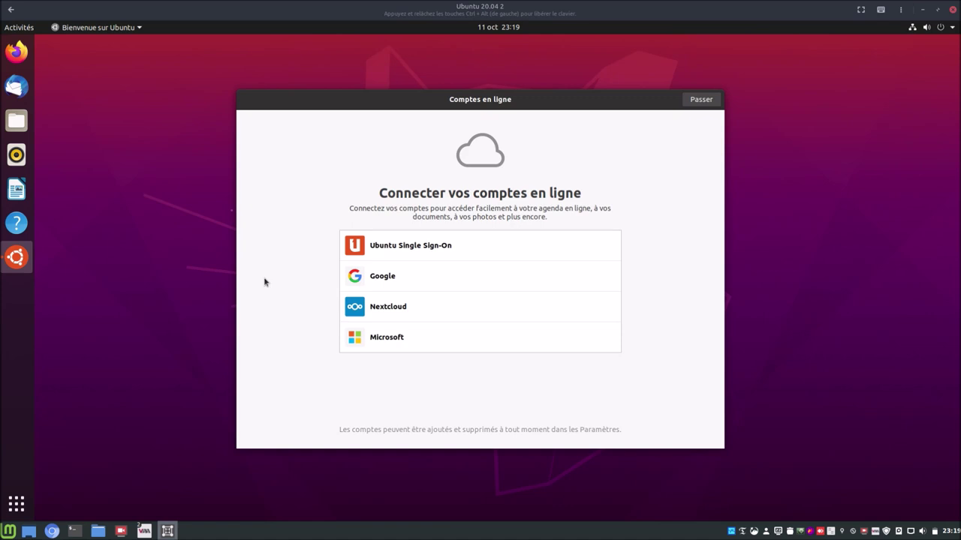
click(696, 100)
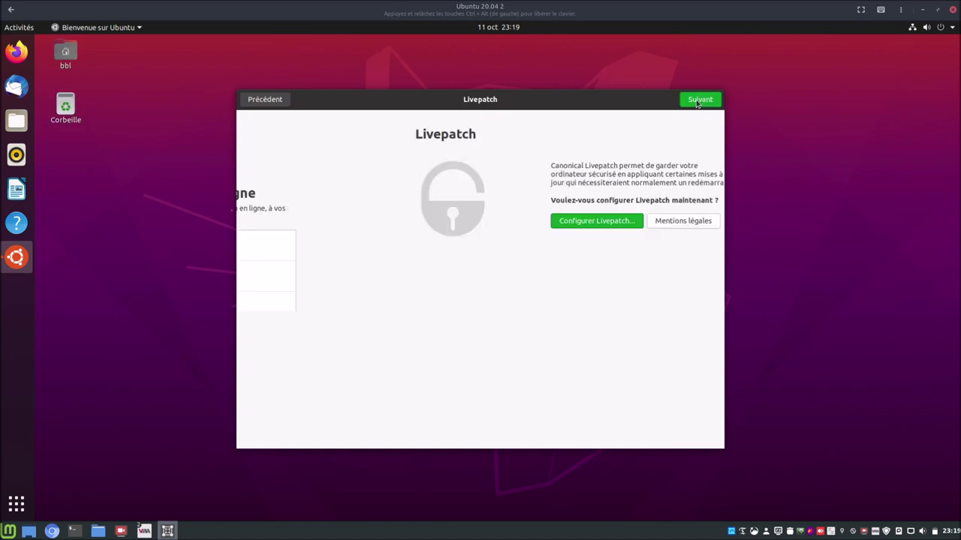
click(698, 101)
click(697, 102)
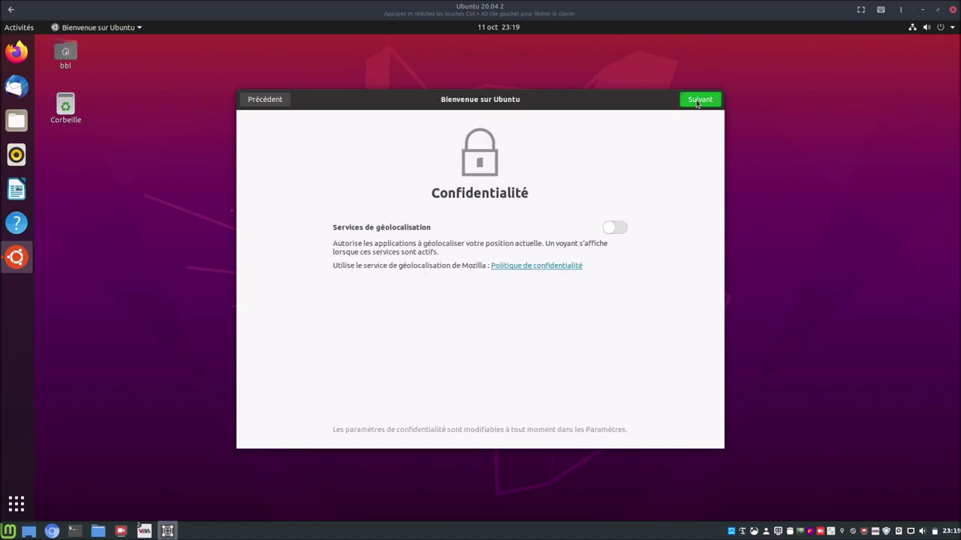
click(697, 101)
click(697, 100)
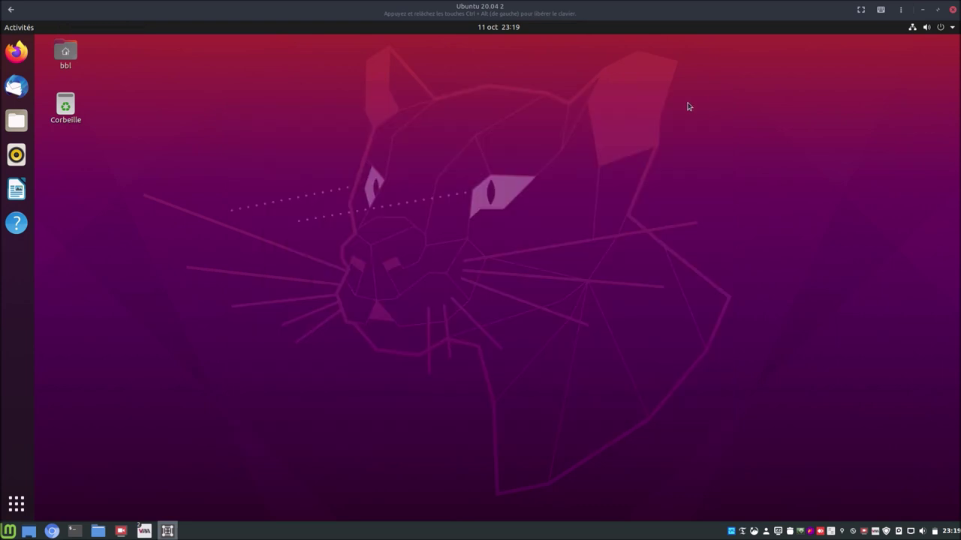
- Find the guest's Terminal by searching "term", run "sudo apt update" with the account password, and move the terminal window toward the desktop's centre
click(20, 501)
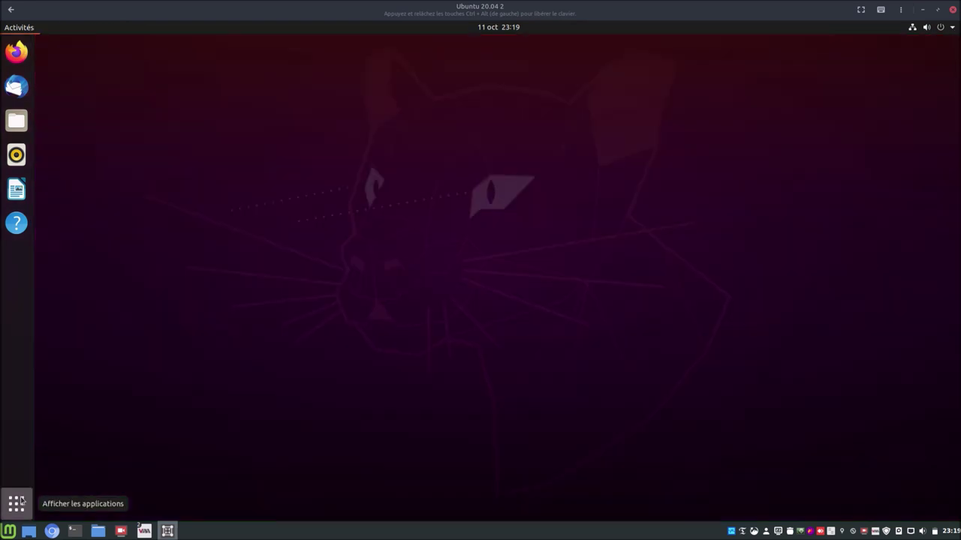
text(term)
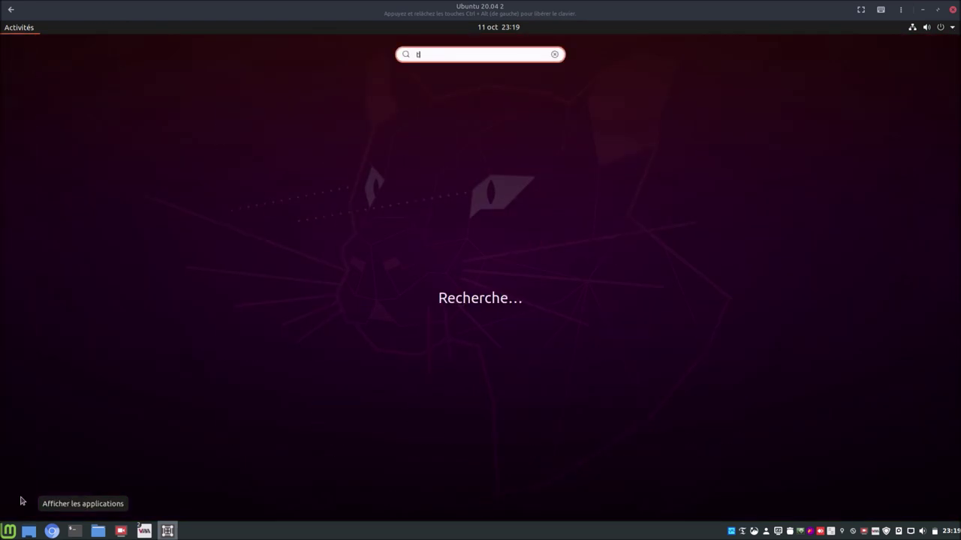
key(Return)
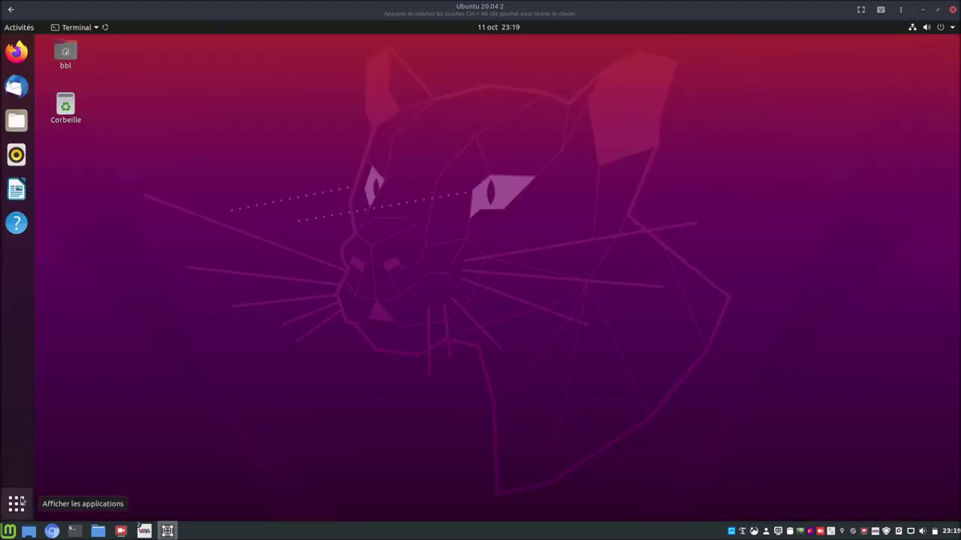
text(sudo )
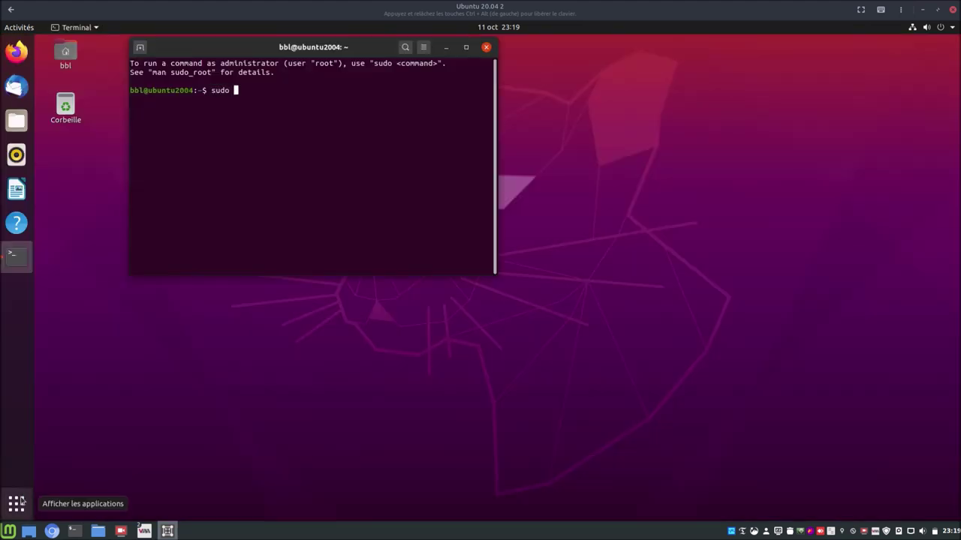
text(apt update)
key(Return)
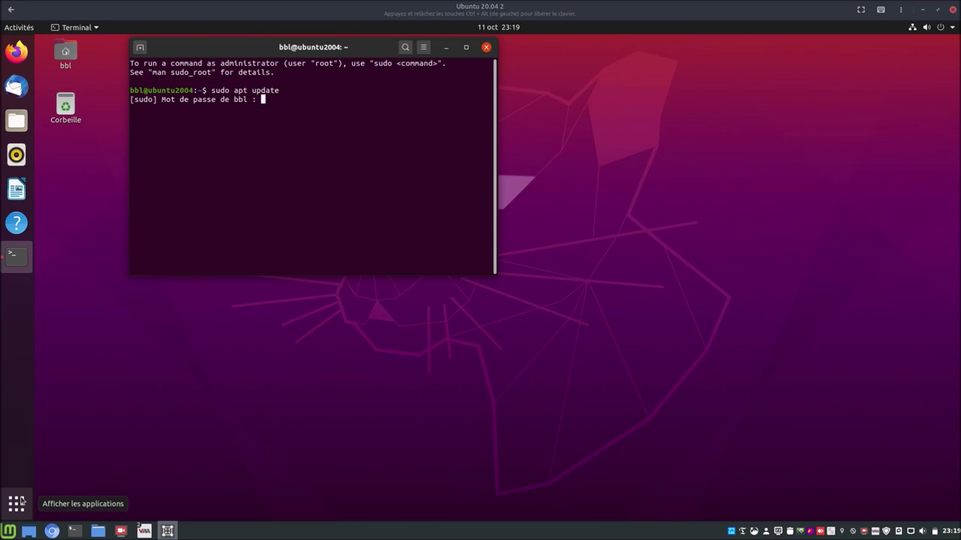
key(Return)
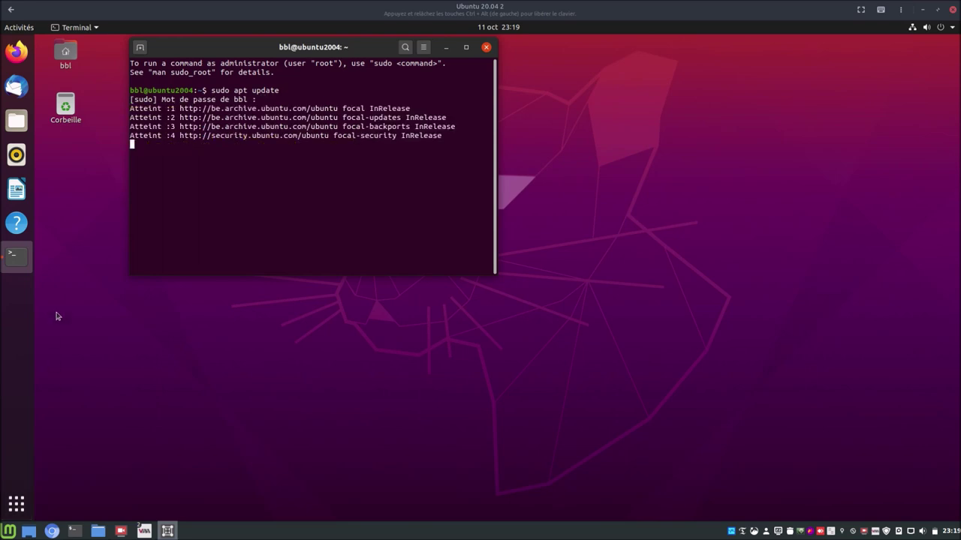
drag(217, 51, 368, 150)
- Check the progress of the Ubuntu installation in Virtual Machine Manager and return to GNOME Boxes
mouse_move(143, 531)
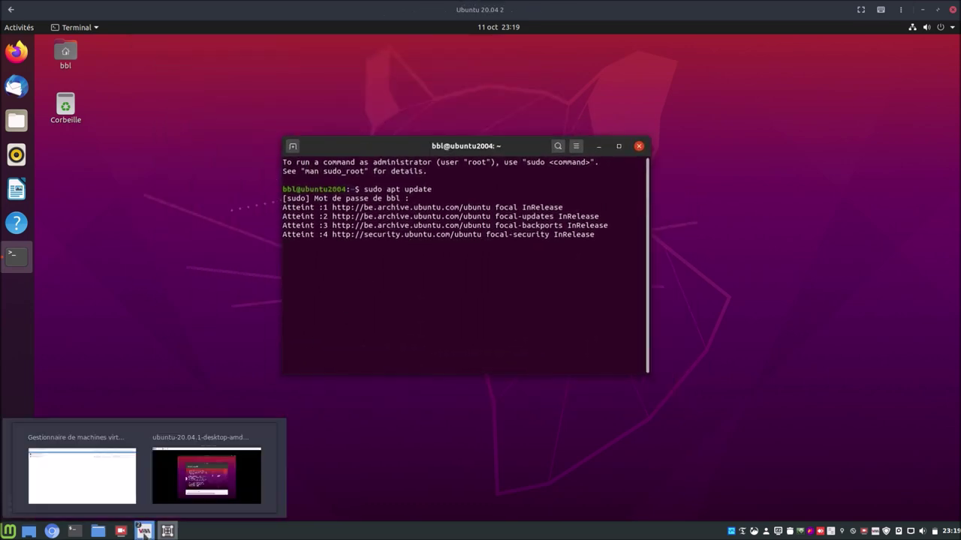
click(180, 499)
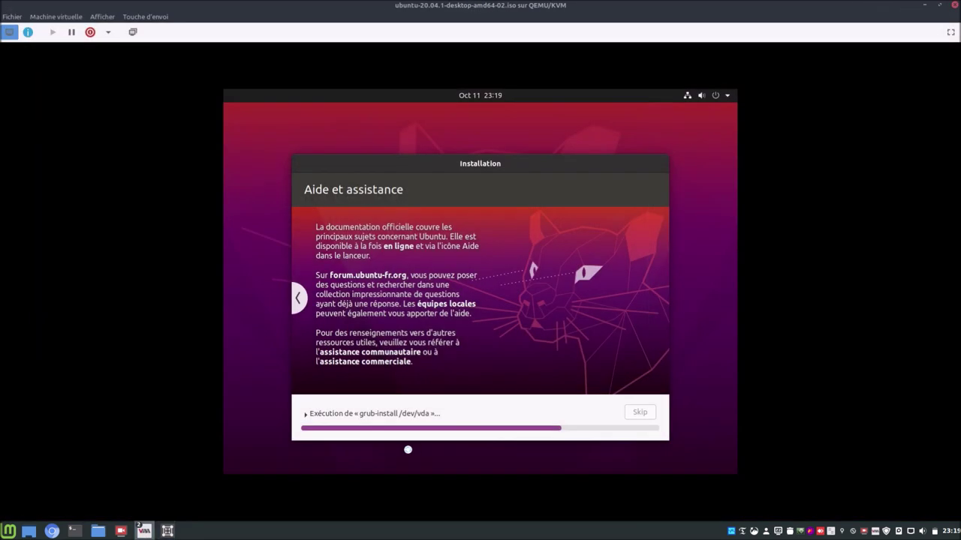
click(169, 481)
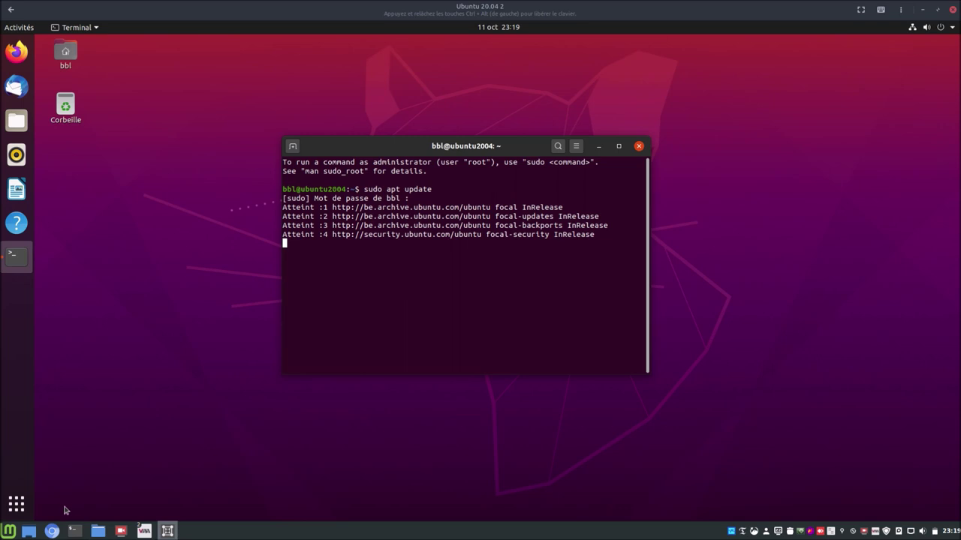
- Open the host's System Monitor to examine CPU, memory and network usage, close it, and return to the guest's terminal
click(9, 530)
scroll(25, 372, down, 5)
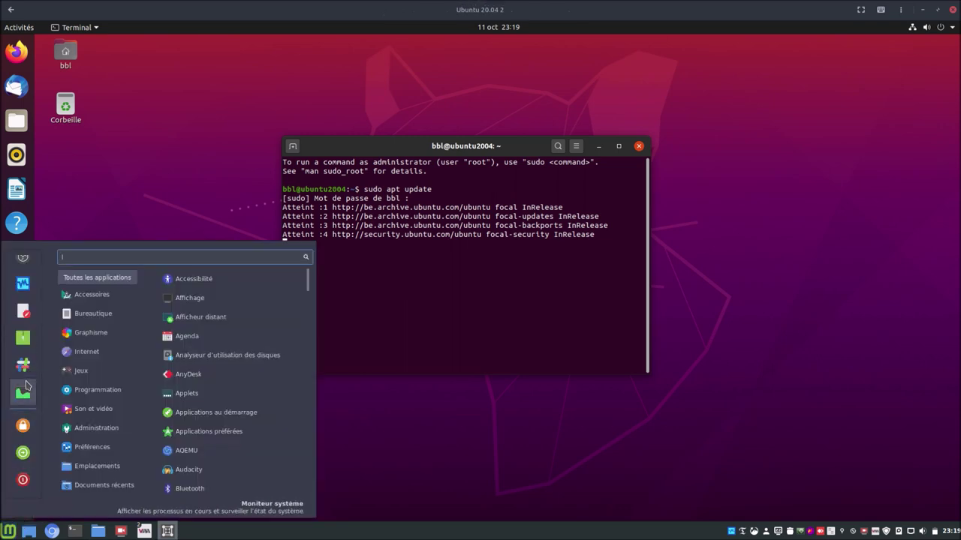
click(23, 392)
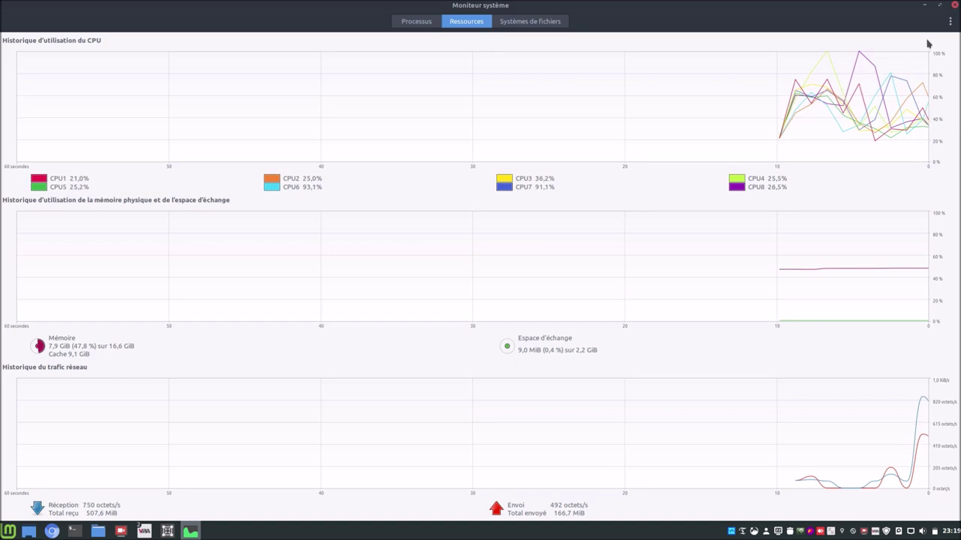
click(954, 4)
click(822, 70)
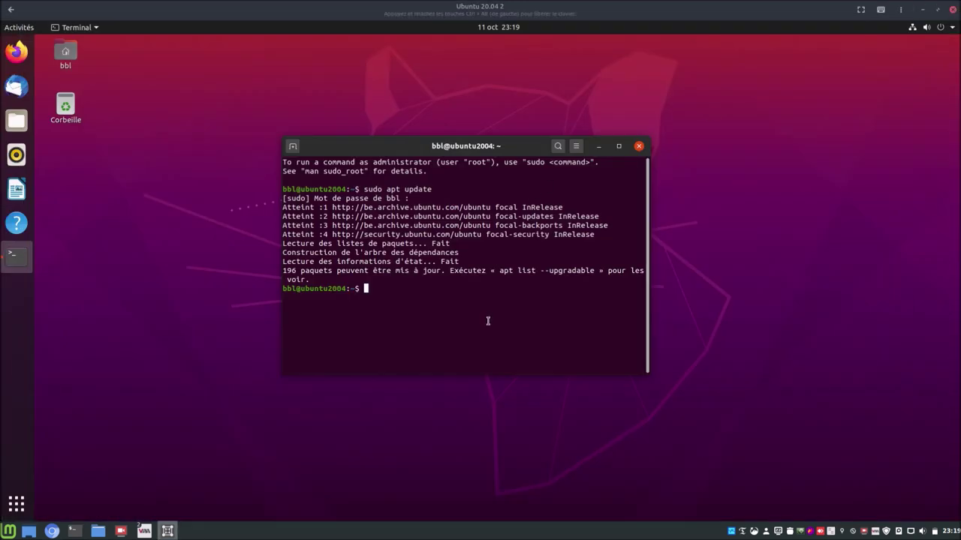
- Install the guest packages with "sudo apt install spice-vdagent qemu-guest-agent" and accept the installation
text(sudo apt install spic)
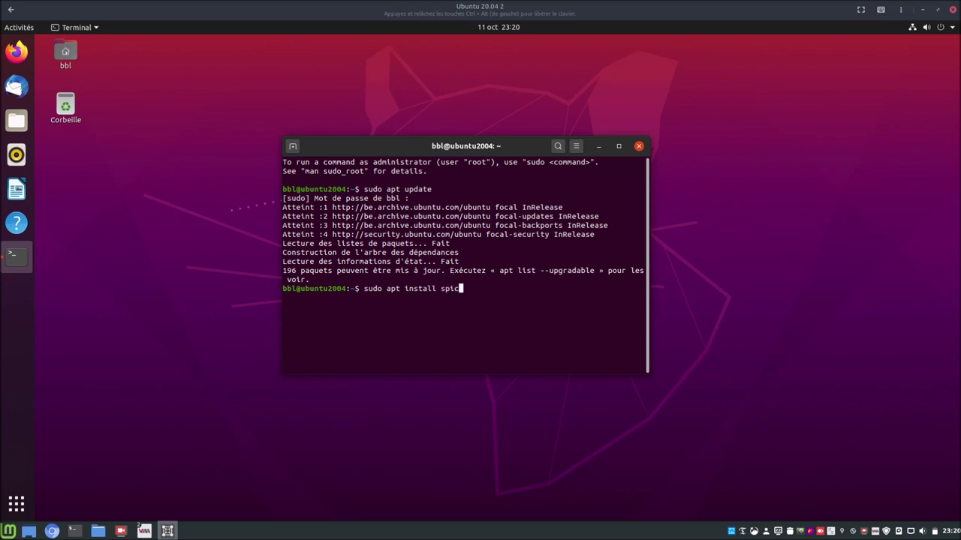
text(e-vd)
key(Tab)
text(qemu-gu)
key(Tab)
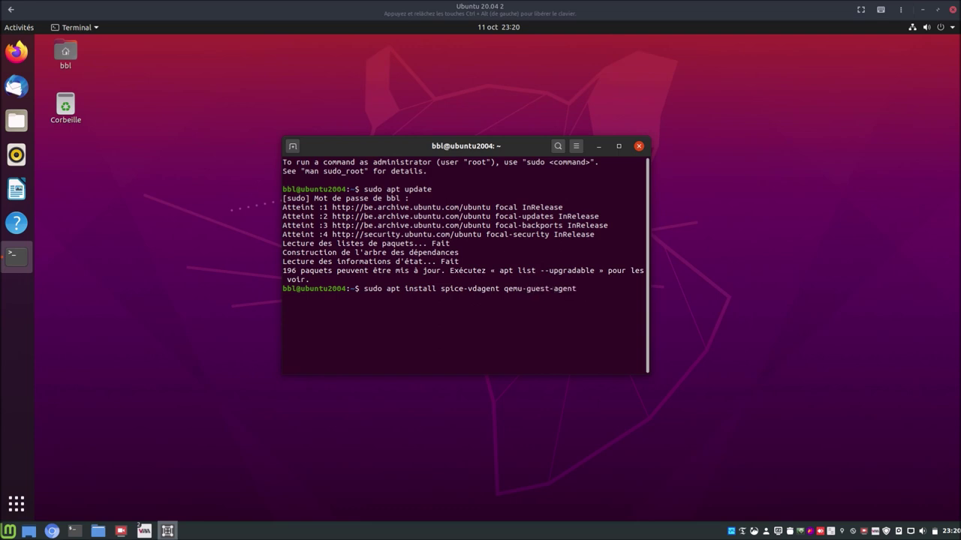
key(Return)
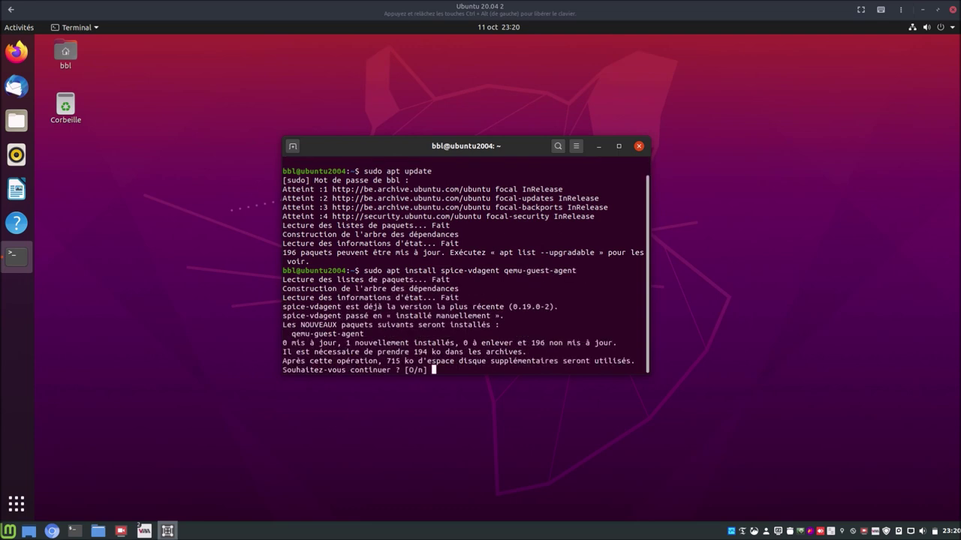
key(Return)
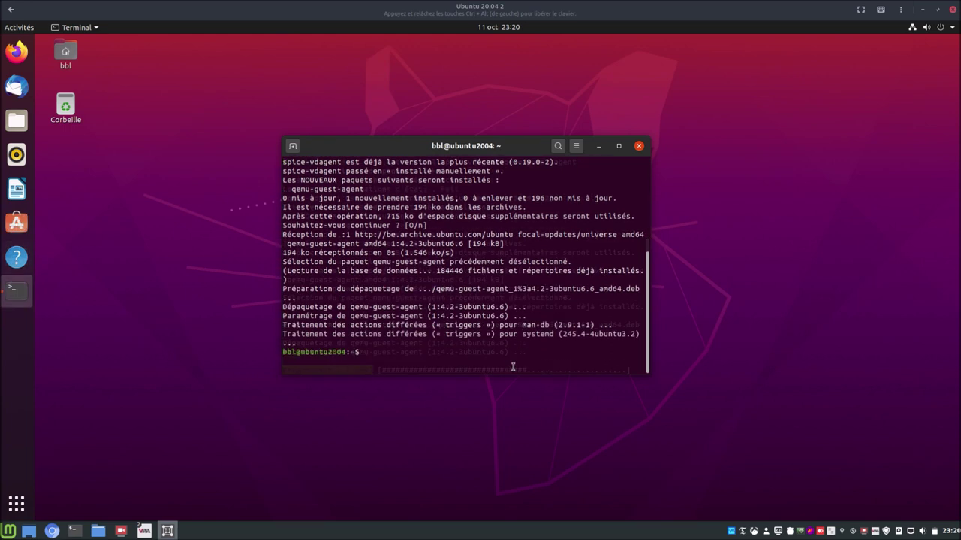
- Reuse the previous install command to run "sudo apt install zram-tools", and close the terminal
key(Up)
key(BackSpace)
key(BackSpace)
key(BackSpace)
key(BackSpace)
key(BackSpace)
key(BackSpace)
key(BackSpace)
key(BackSpace)
key(BackSpace)
key(BackSpace)
key(BackSpace)
key(BackSpace)
key(BackSpace)
key(BackSpace)
key(BackSpace)
key(BackSpace)
key(BackSpace)
key(BackSpace)
key(BackSpace)
key(BackSpace)
text(zram-tools)
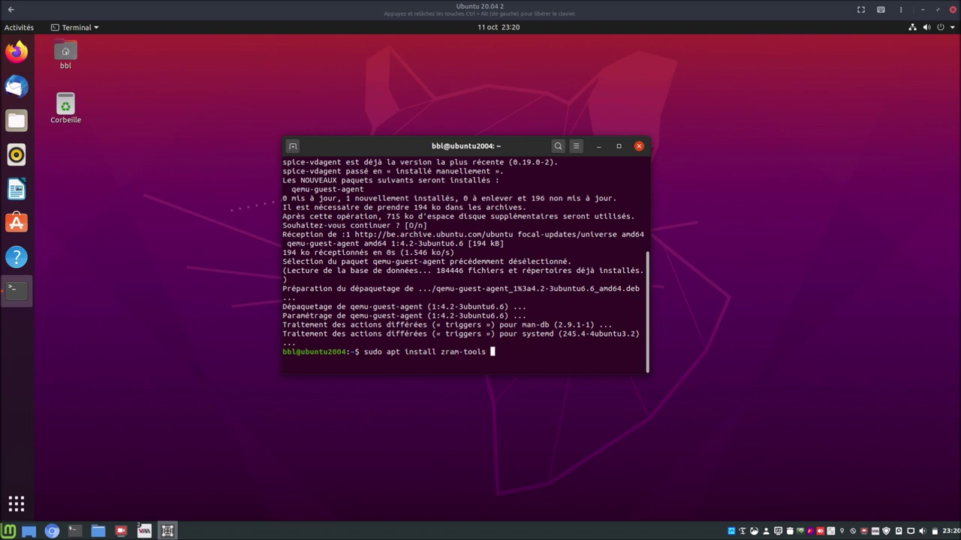
key(Return)
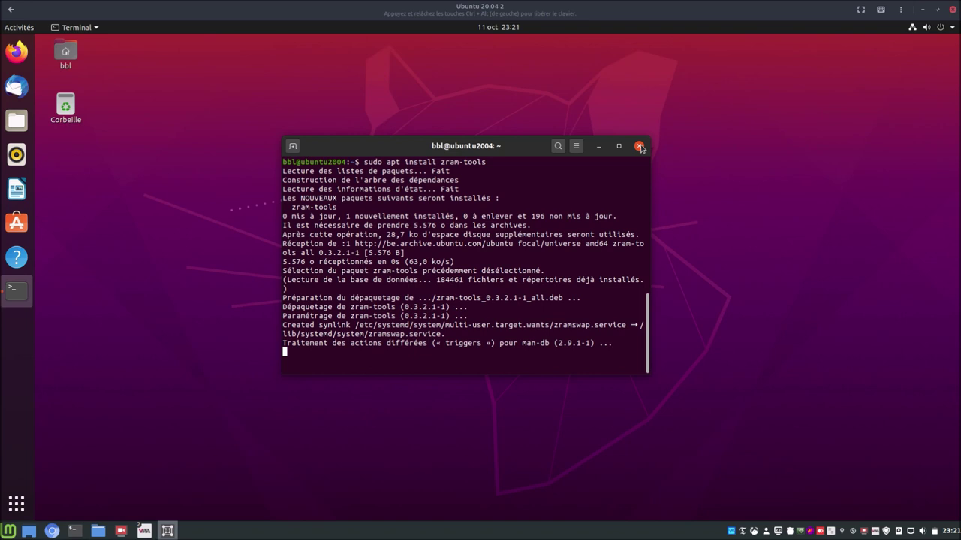
click(639, 147)
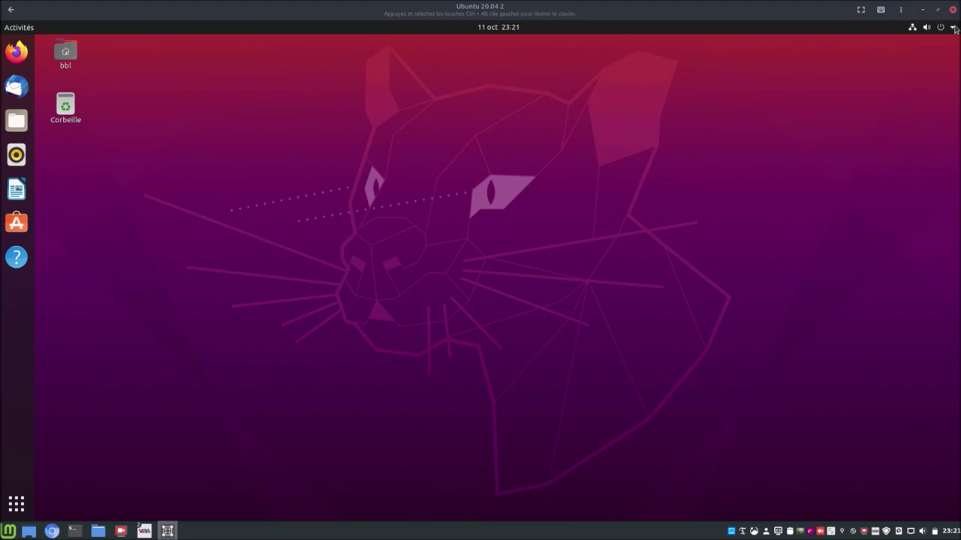
- Shut down the Ubuntu 20.04 2 guest from inside its session
click(953, 28)
click(860, 135)
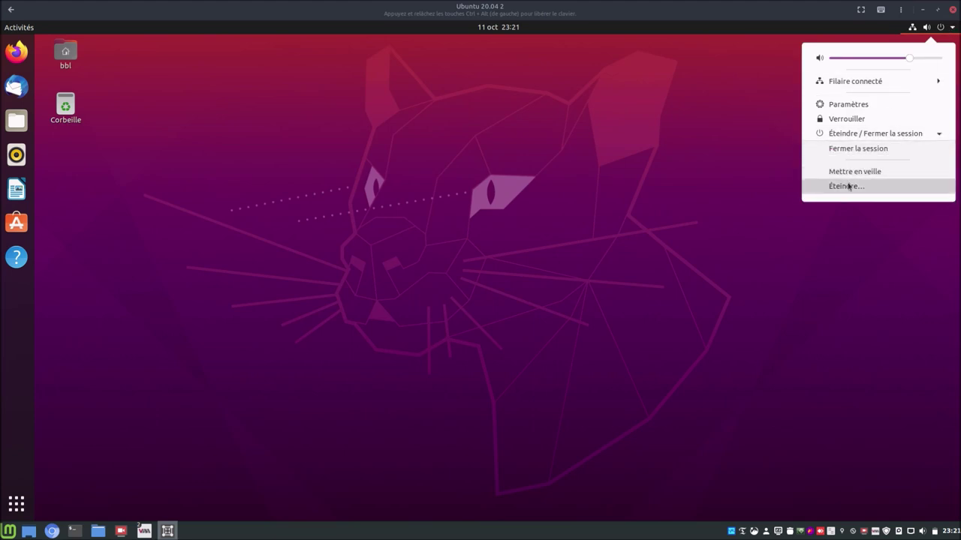
click(848, 186)
click(556, 306)
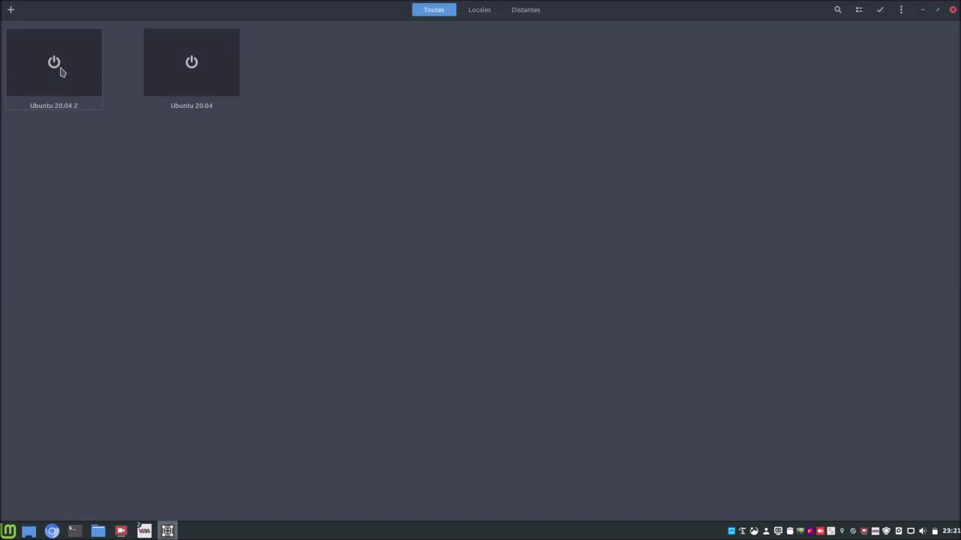
- Create a new snapshot of the Ubuntu 20.04 2 machine in its properties
right_click(62, 70)
click(69, 183)
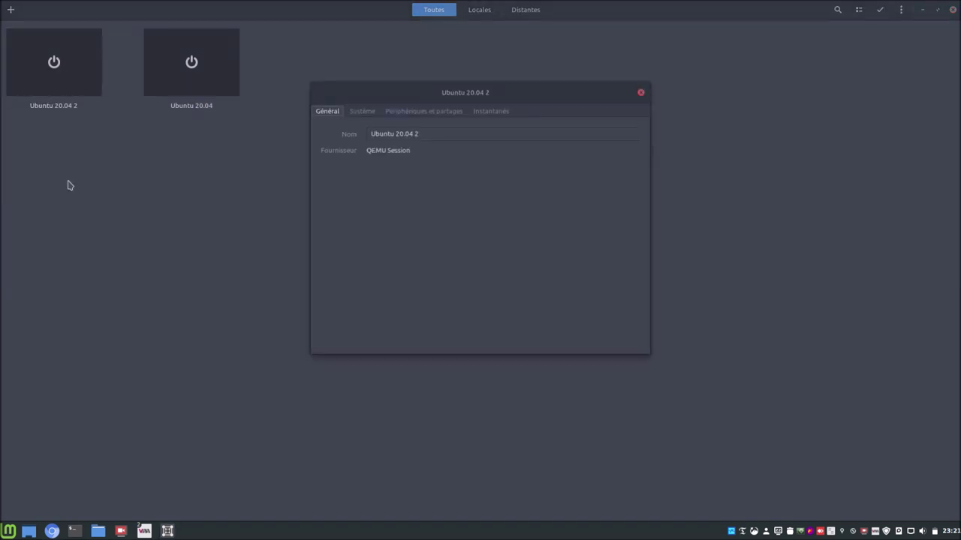
click(507, 113)
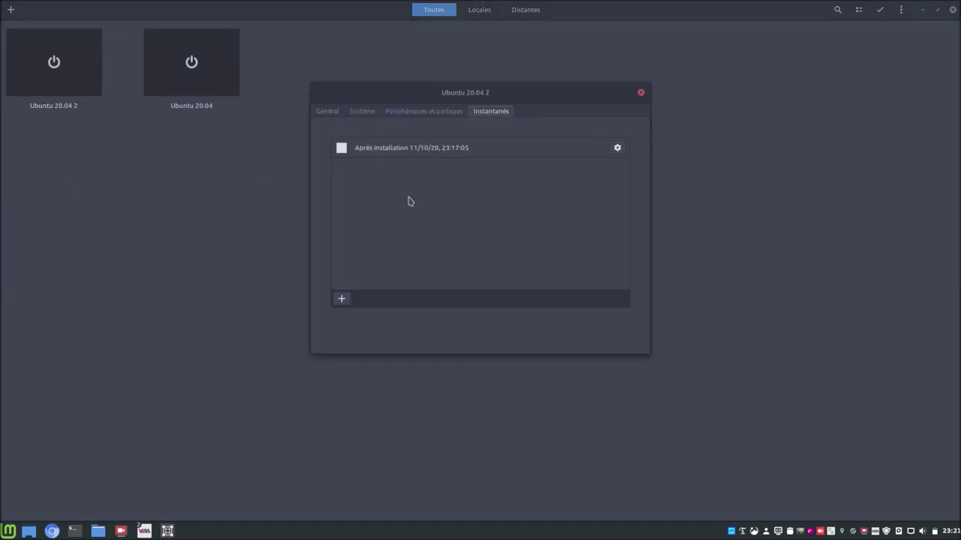
click(342, 300)
- Rename the new snapshot to "zram-tools/spice-vdagent/qemu-guest-agent" and close the machine's properties
click(618, 169)
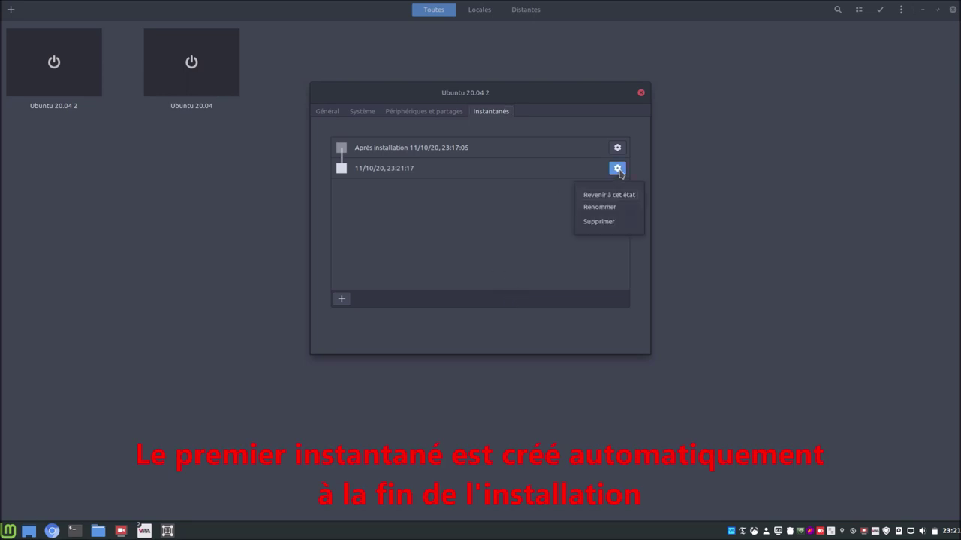
click(600, 207)
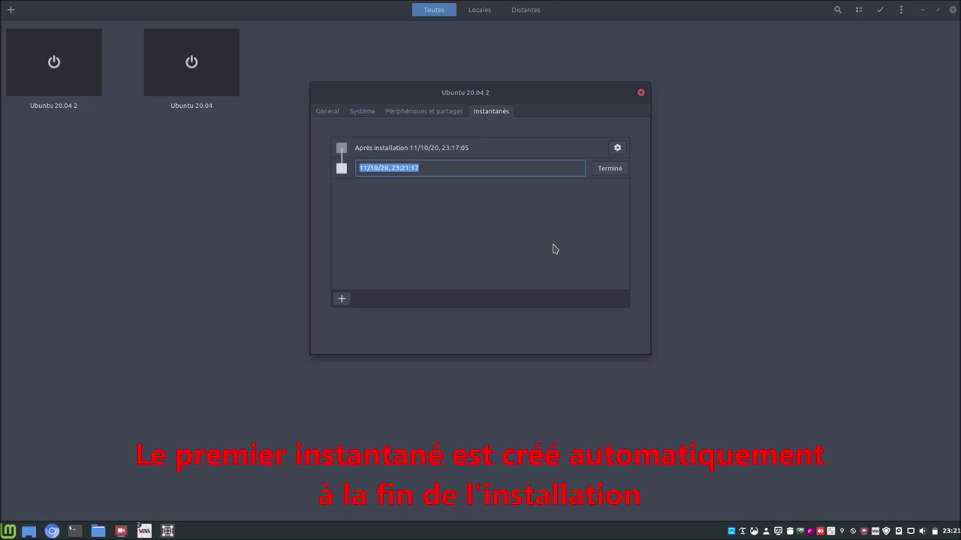
text(zram)
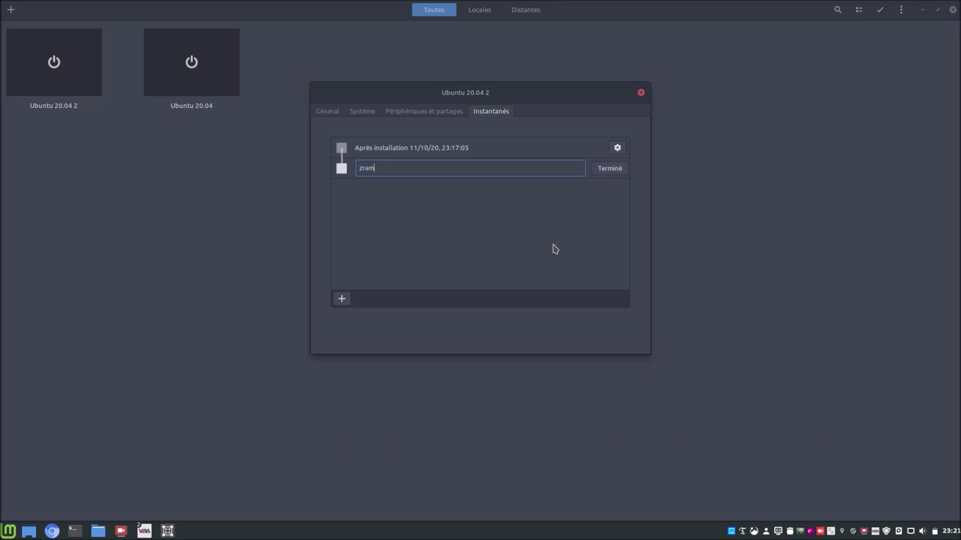
text(-tools/spice-vdagent)
text(/qemu-guest-agen)
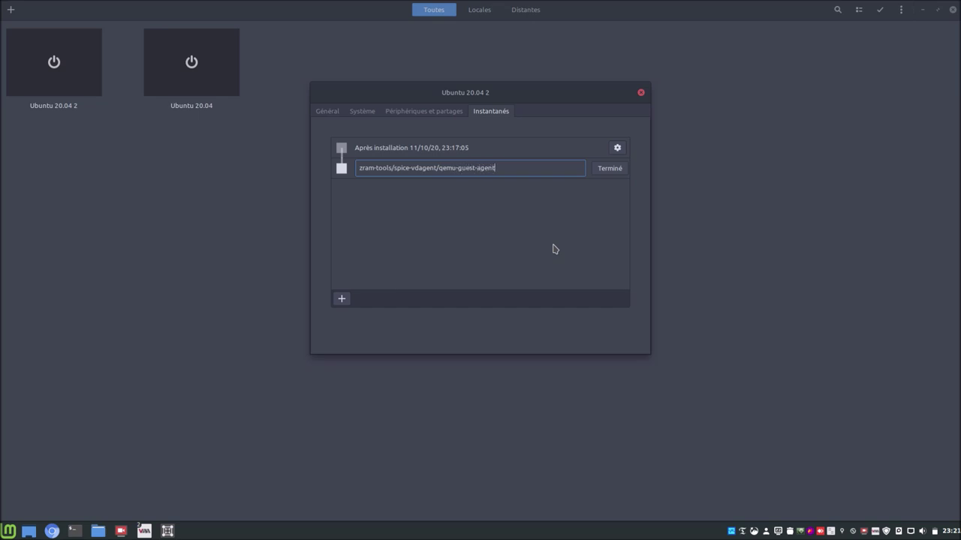
text(t)
key(Return)
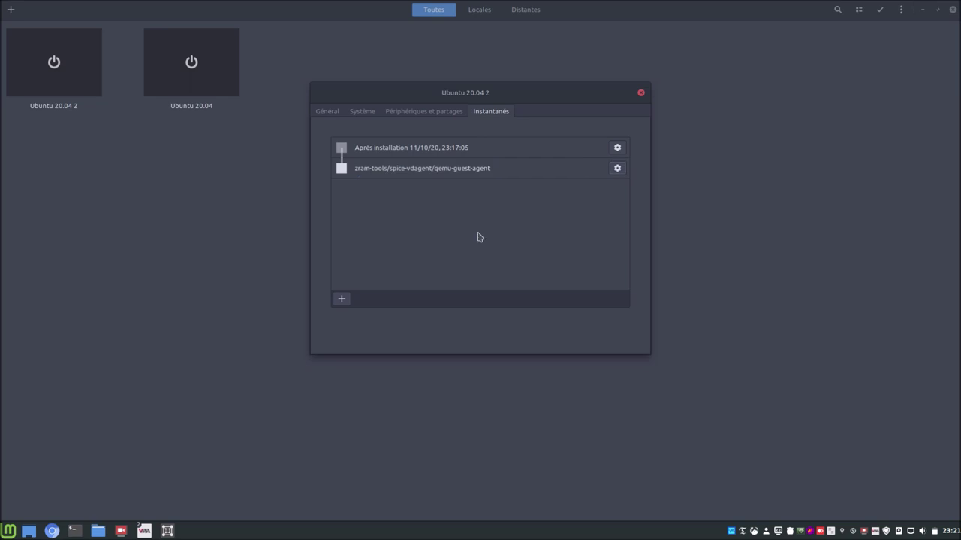
click(641, 93)
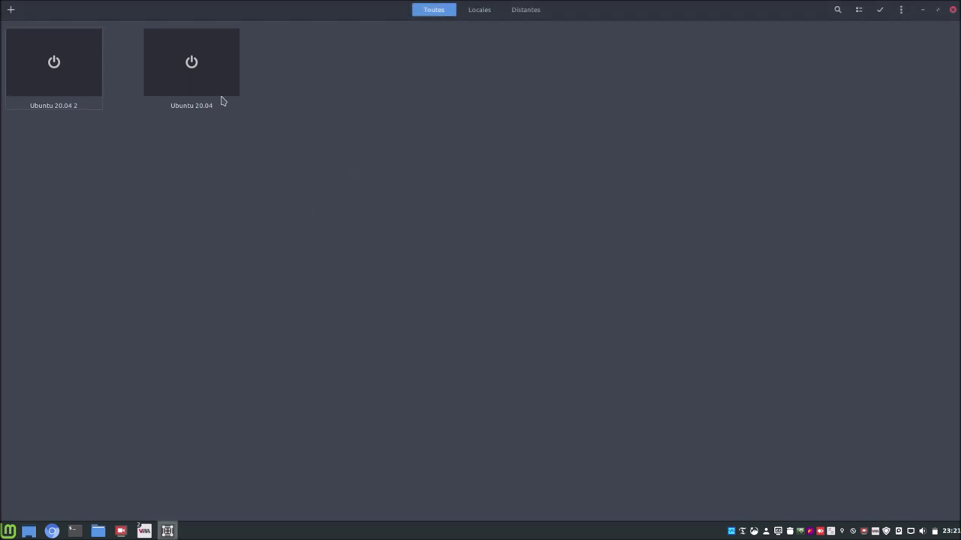
- Start the Ubuntu 20.04 2 machine, check the Ubuntu installation progress in Virtual Machine Manager, and return to GNOME Boxes
click(54, 58)
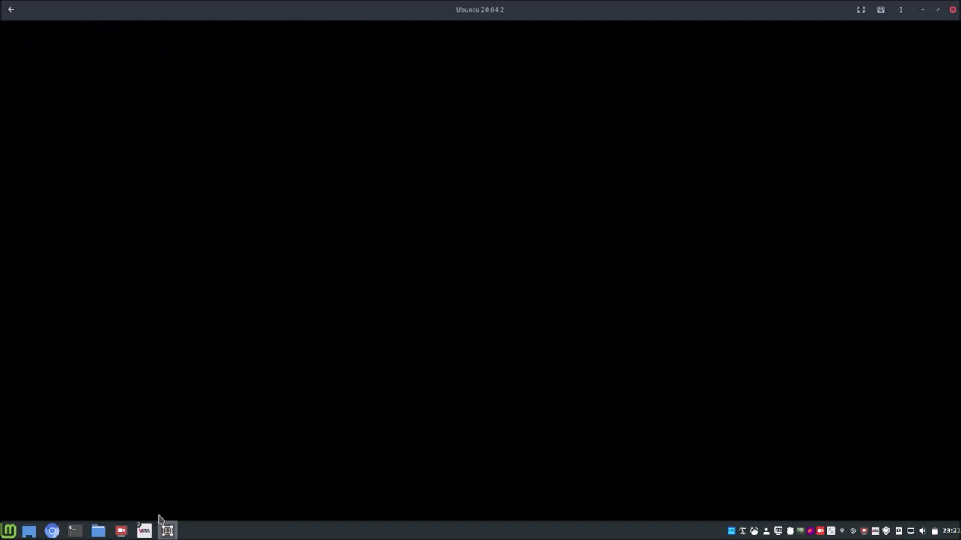
mouse_move(144, 529)
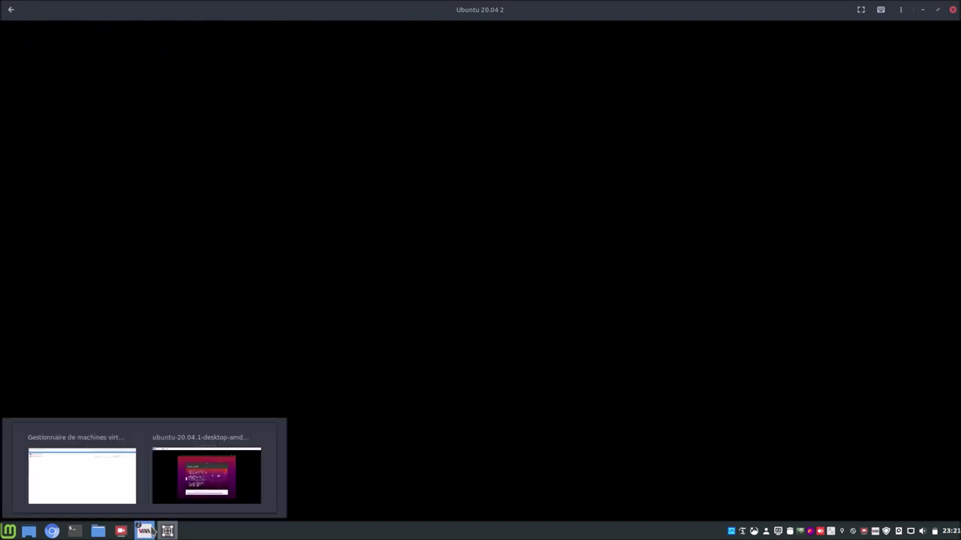
click(206, 476)
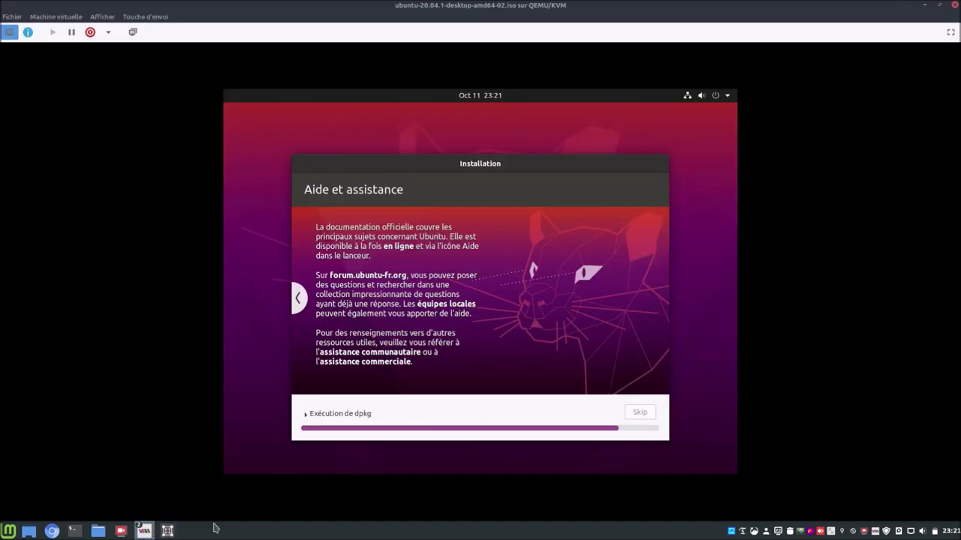
click(167, 530)
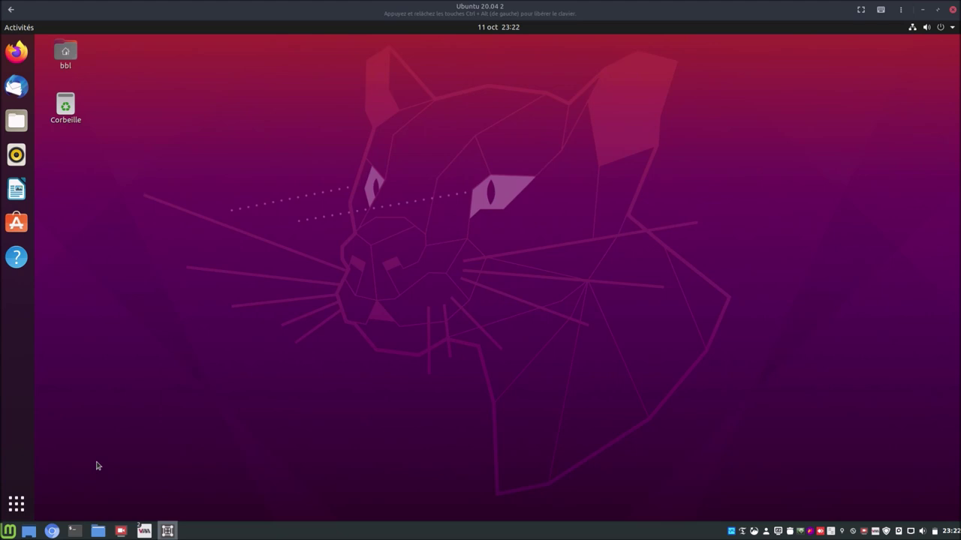
- Launch Files and LibreOffice Writer in the guest to test its responsiveness, dismiss the tip of the day, and close both applications
click(18, 125)
click(18, 190)
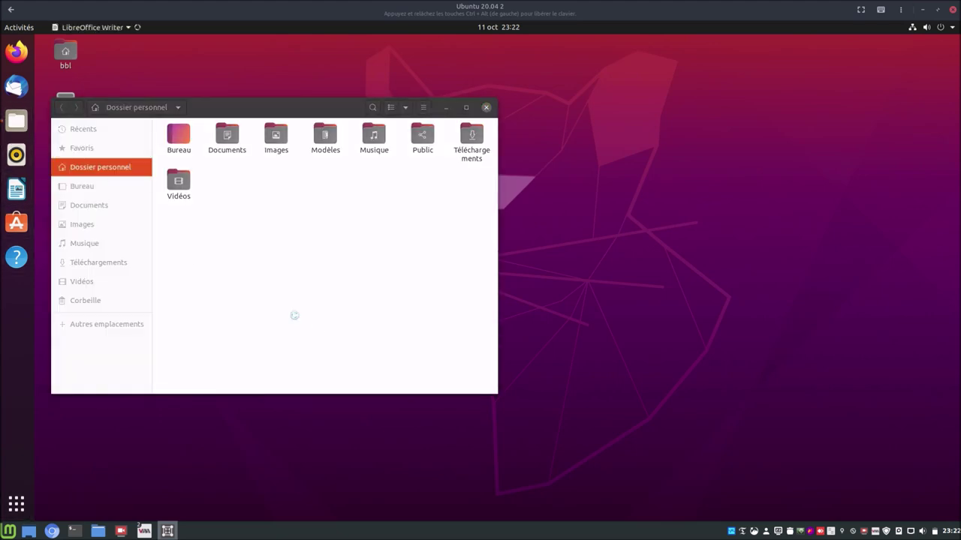
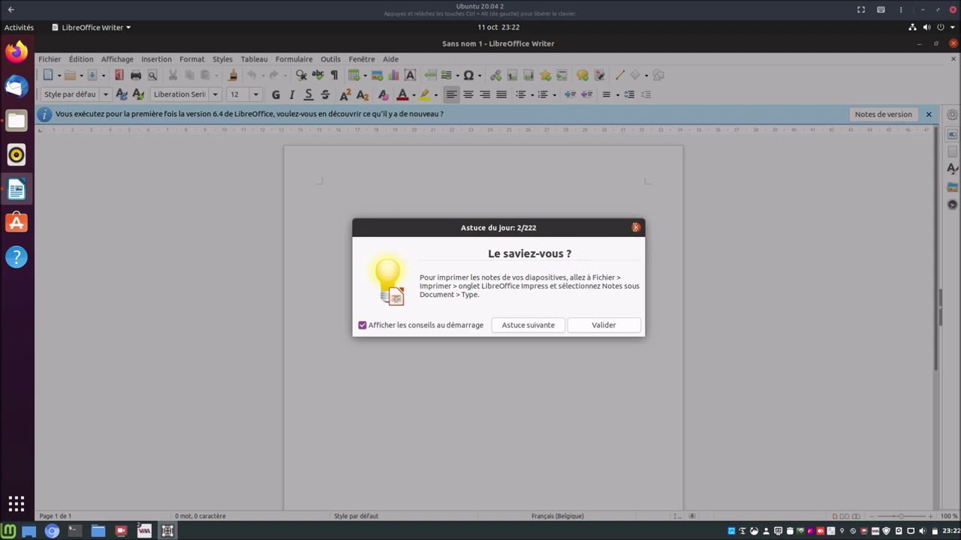
click(636, 227)
click(952, 43)
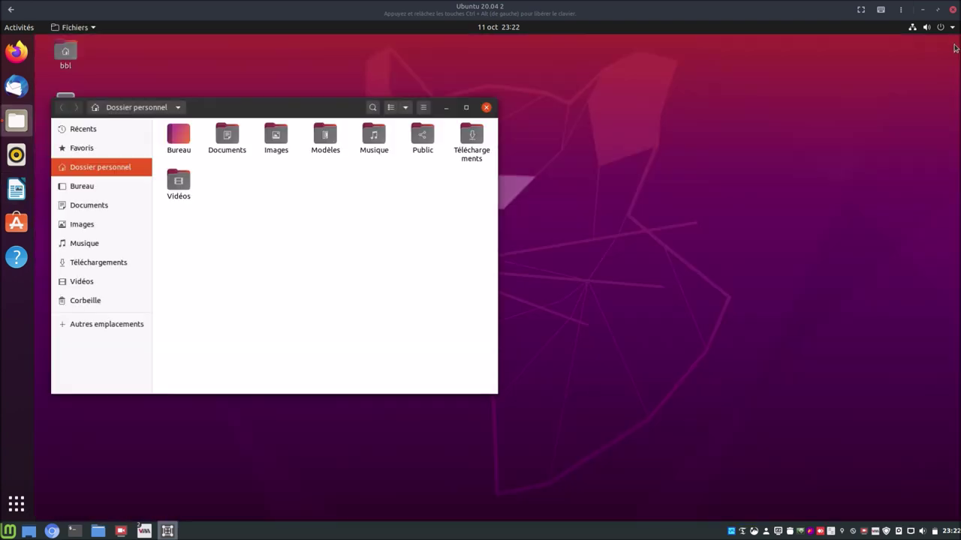
click(489, 107)
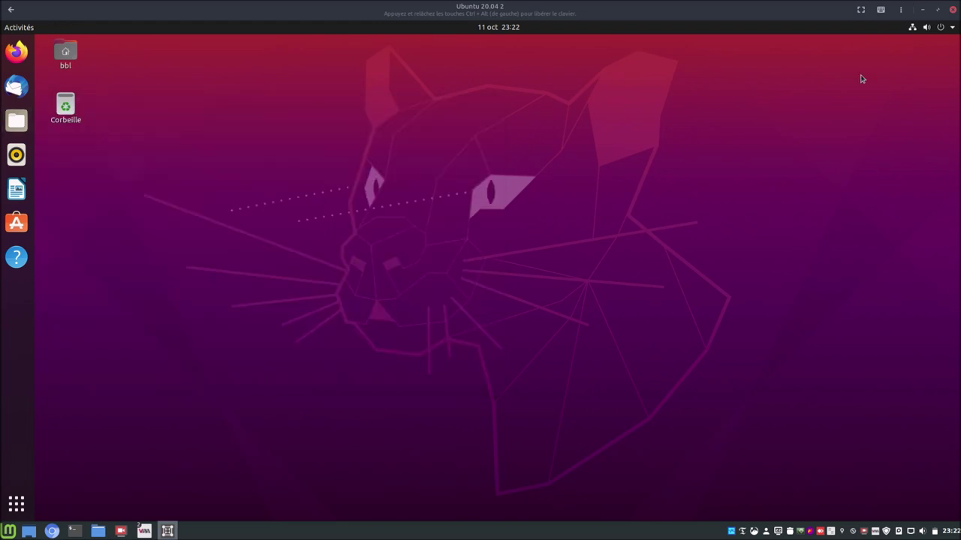
click(950, 29)
click(893, 134)
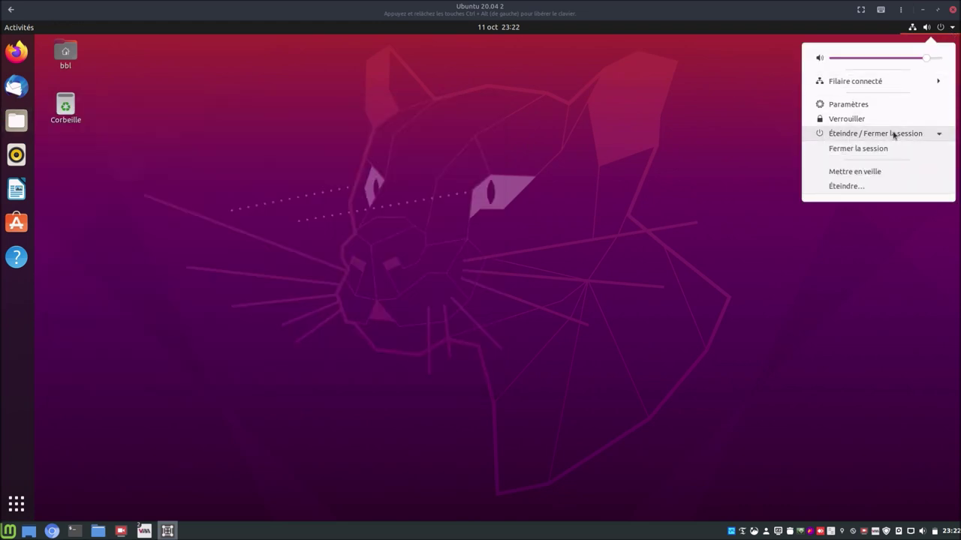
click(517, 220)
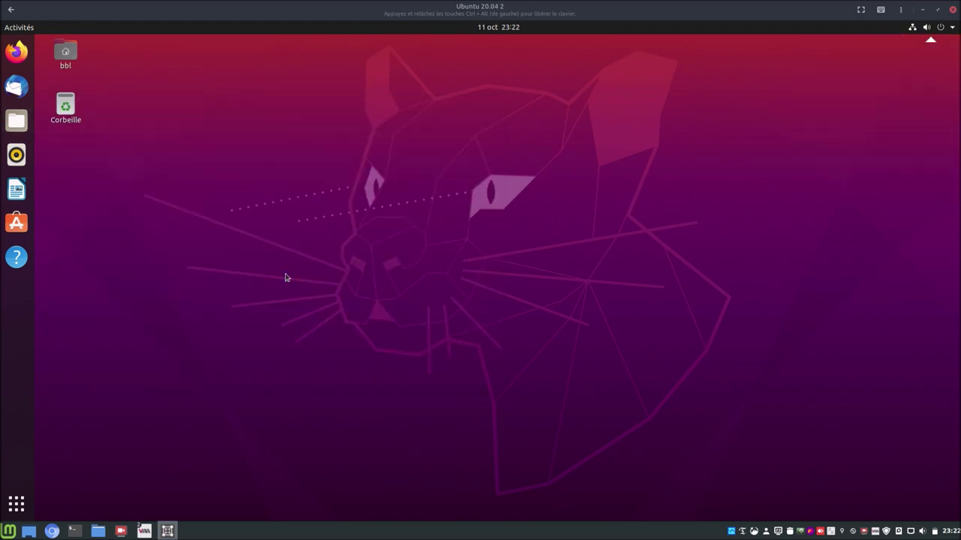
- Dismiss the guest's update manager prompt without installing the updates
click(8, 530)
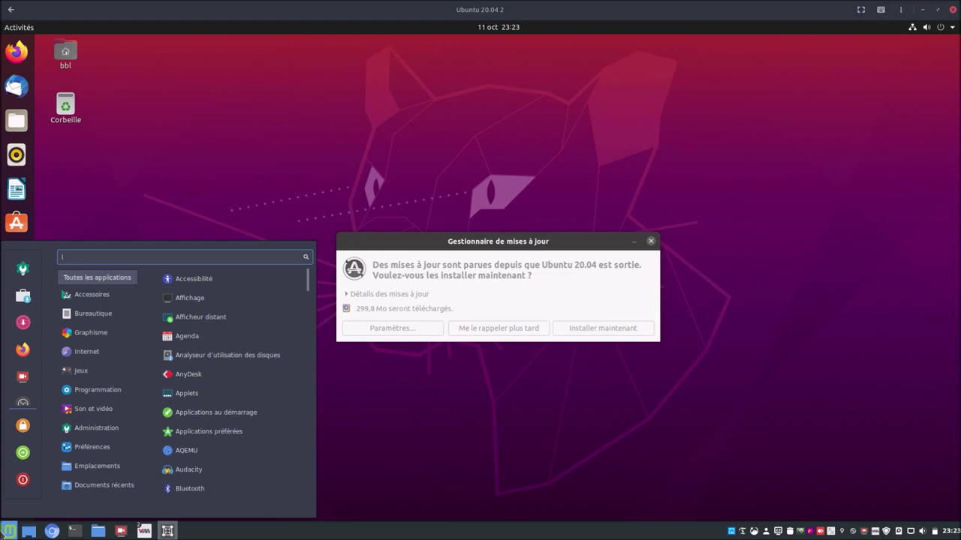
click(651, 242)
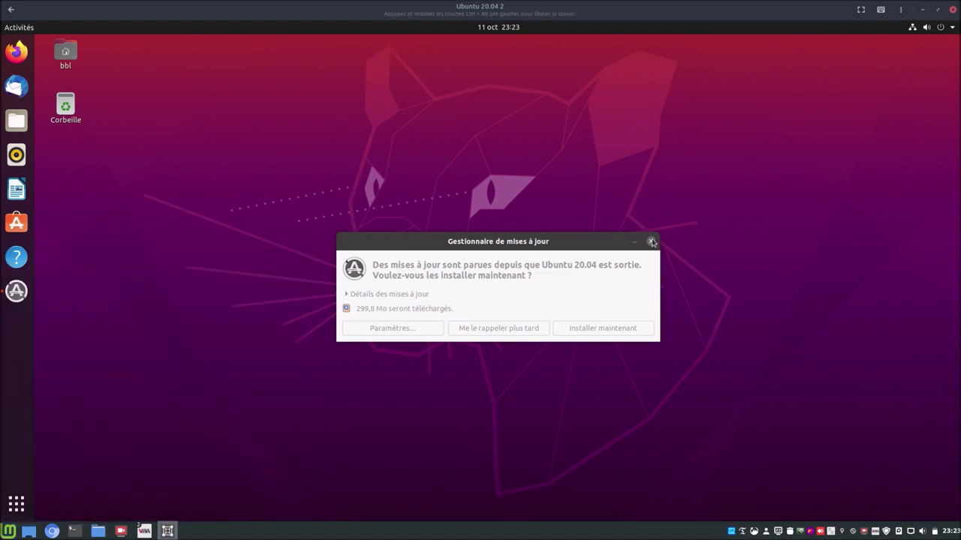
click(651, 242)
- Find the host's text editor by searching "text", launch it, and enter "dghdfghdfghdfg" in the blank document
click(9, 530)
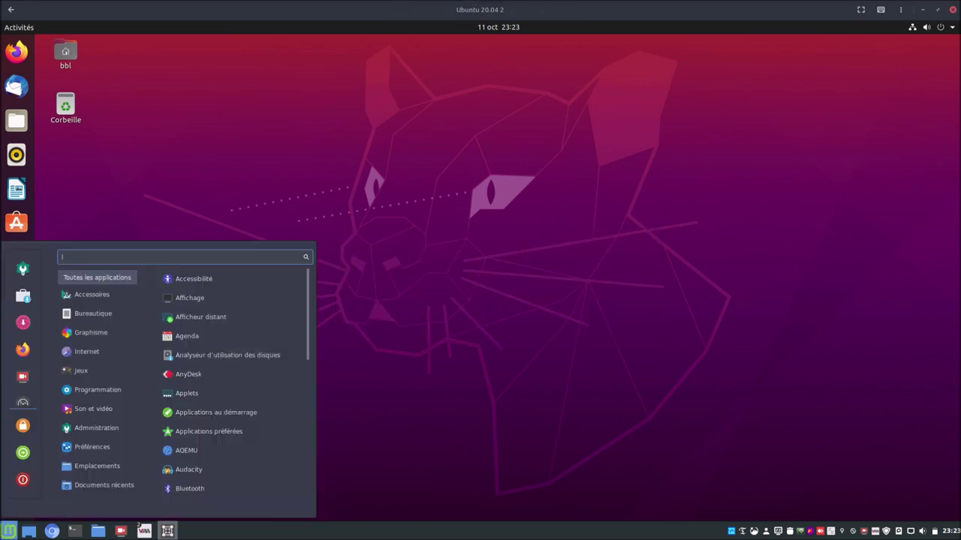
text(text)
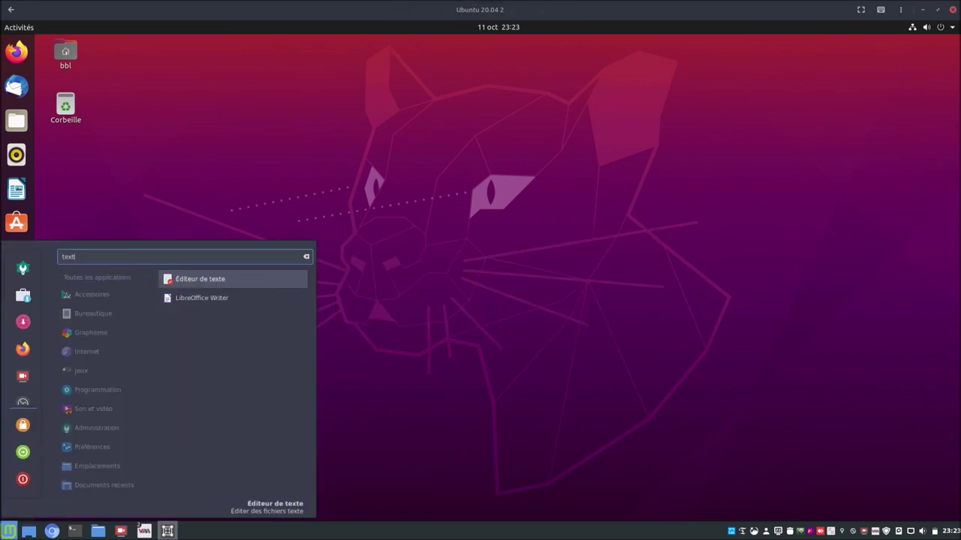
key(Return)
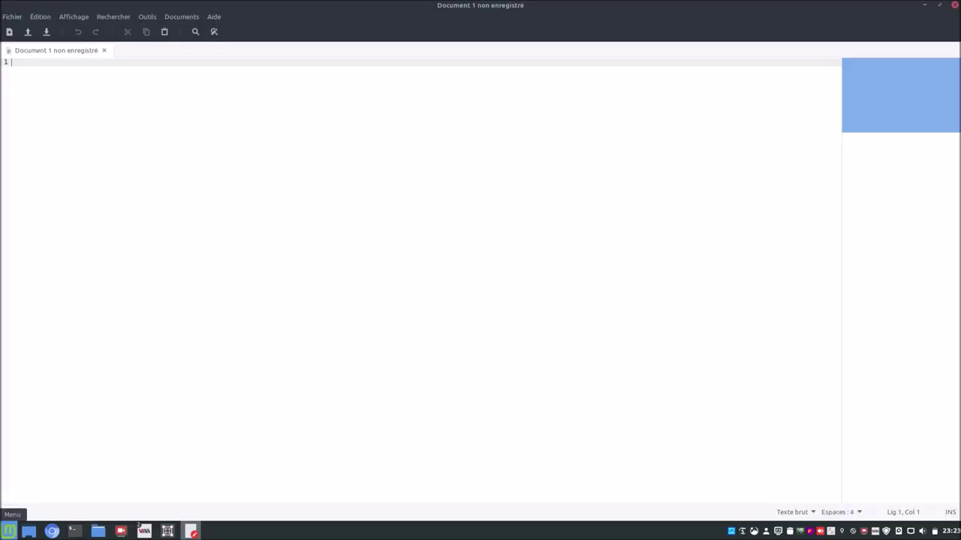
text(dghdfghdfghdfg)
- Select all the text in the host document and copy it to the clipboard
right_click(66, 100)
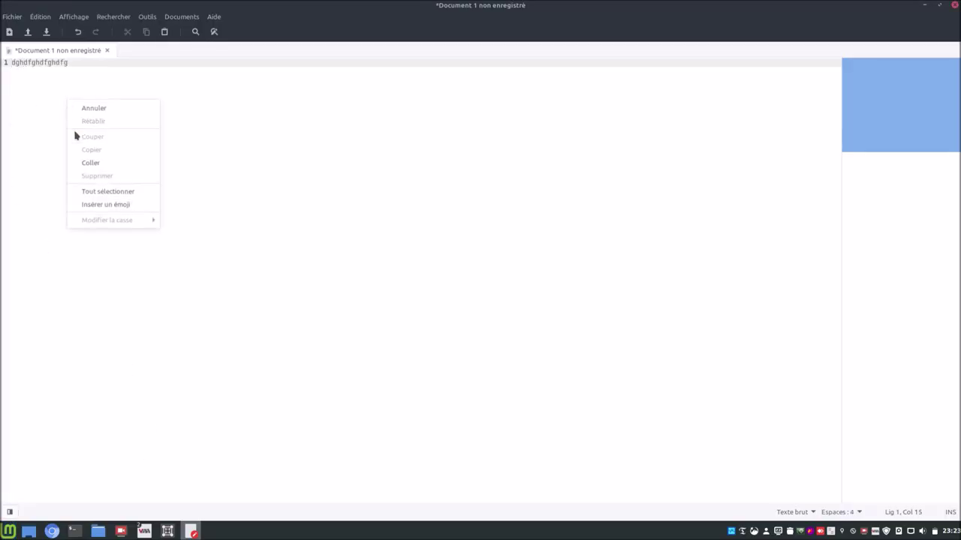
click(97, 192)
key(ctrl+c)
right_click(34, 72)
click(55, 116)
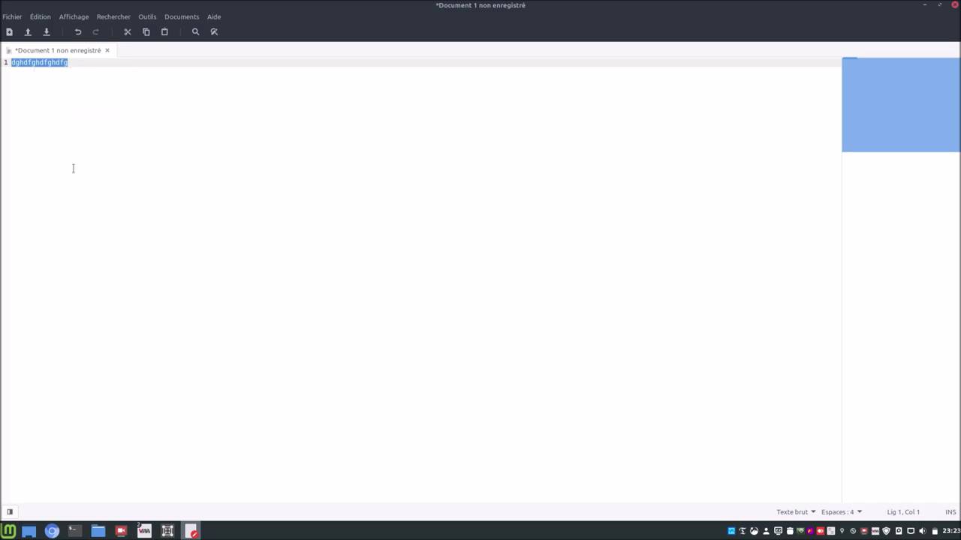
- Switch back to the Ubuntu 20.04 2 guest, find its text editor by searching "text", and paste the copied text into a blank document
click(168, 531)
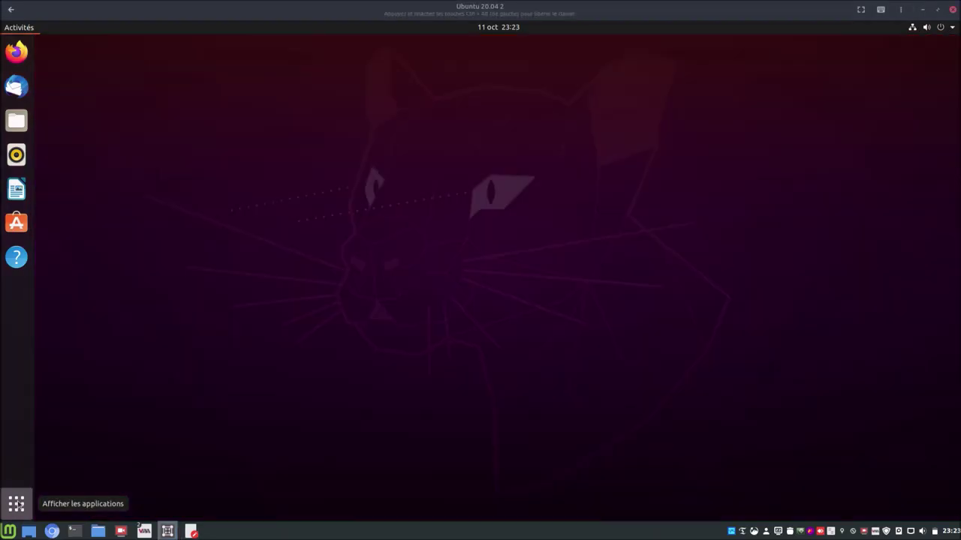
click(17, 504)
text(tex)
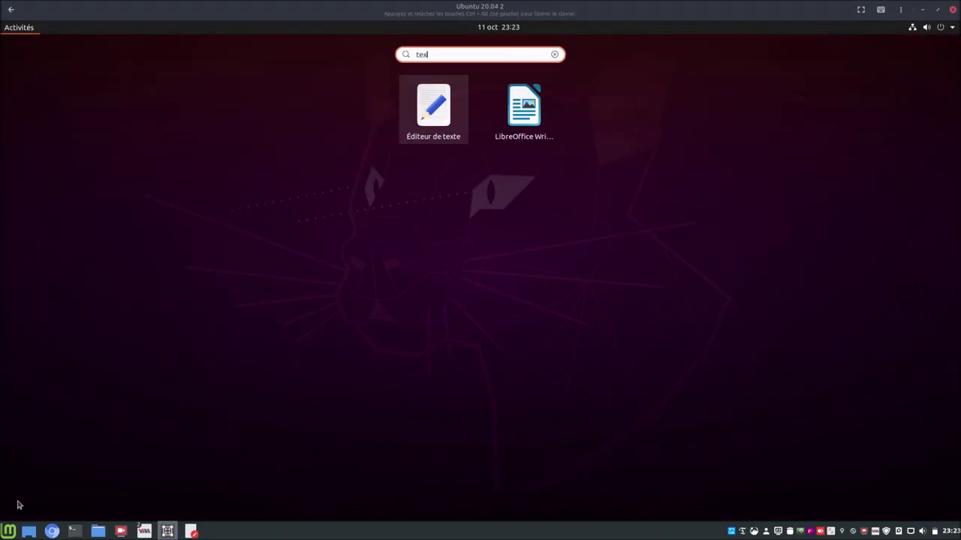
text(t)
key(Return)
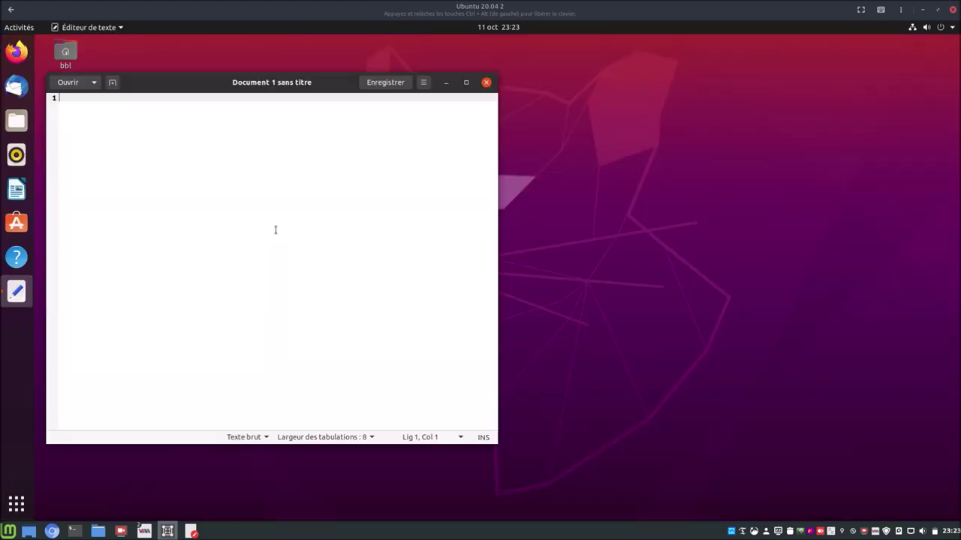
right_click(275, 230)
click(303, 288)
- Close the guest's text editor without saving the document
click(486, 84)
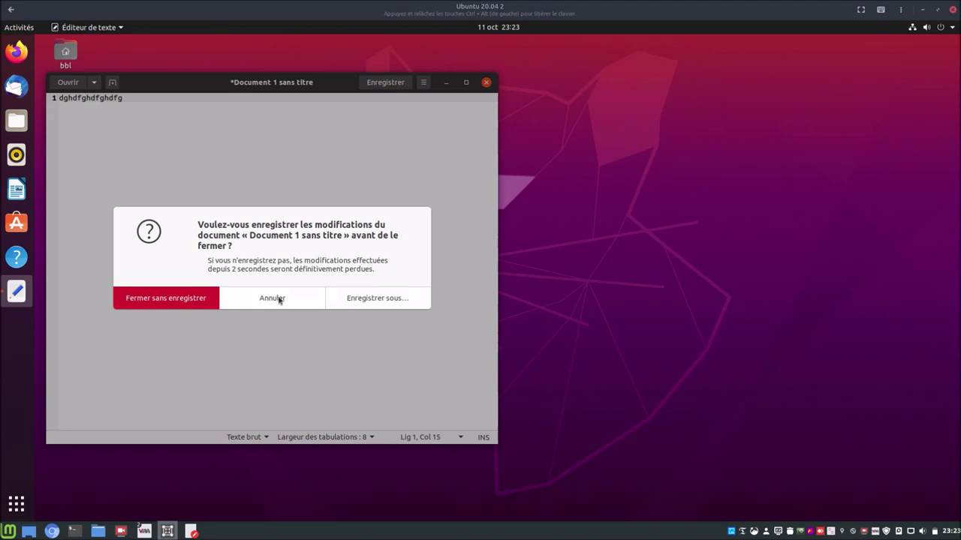
click(279, 299)
click(486, 82)
click(154, 299)
- Power off the Ubuntu 20.04 2 guest from its session and confirm the shutdown
click(950, 28)
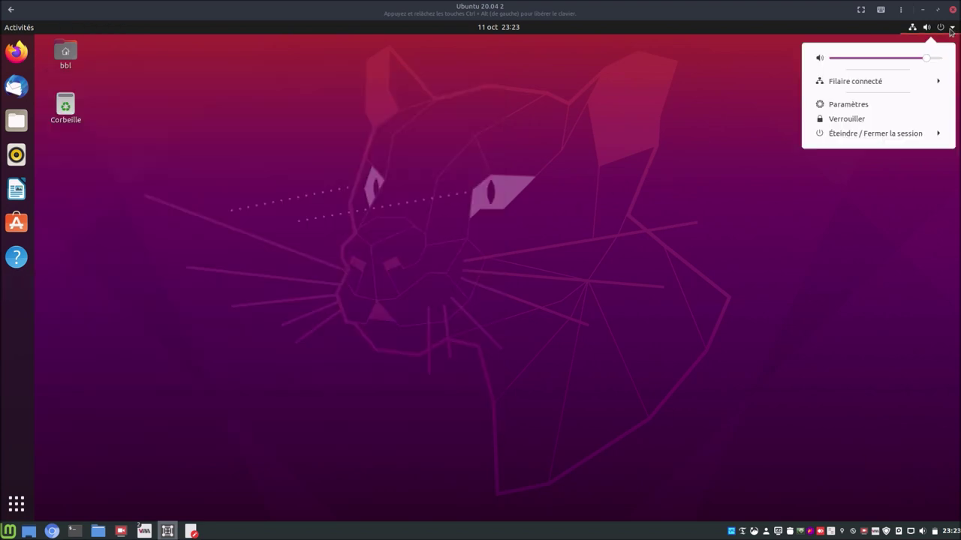
click(884, 138)
click(856, 186)
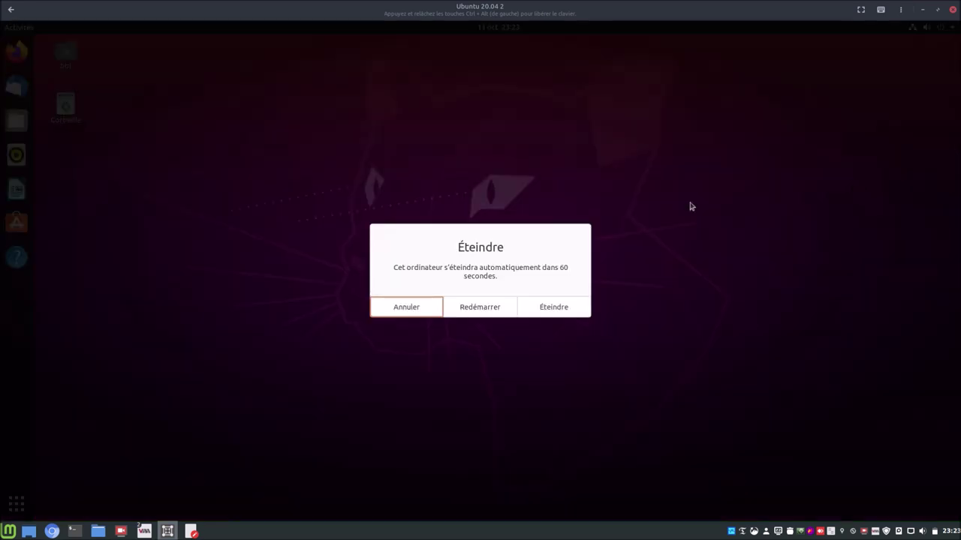
click(541, 315)
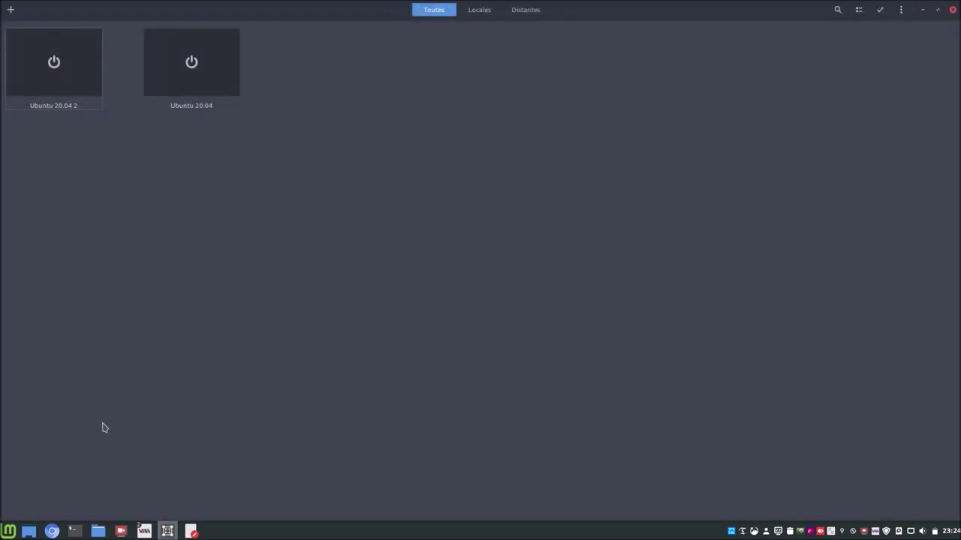
- Close the host's text editor and discard the unsaved document
click(192, 531)
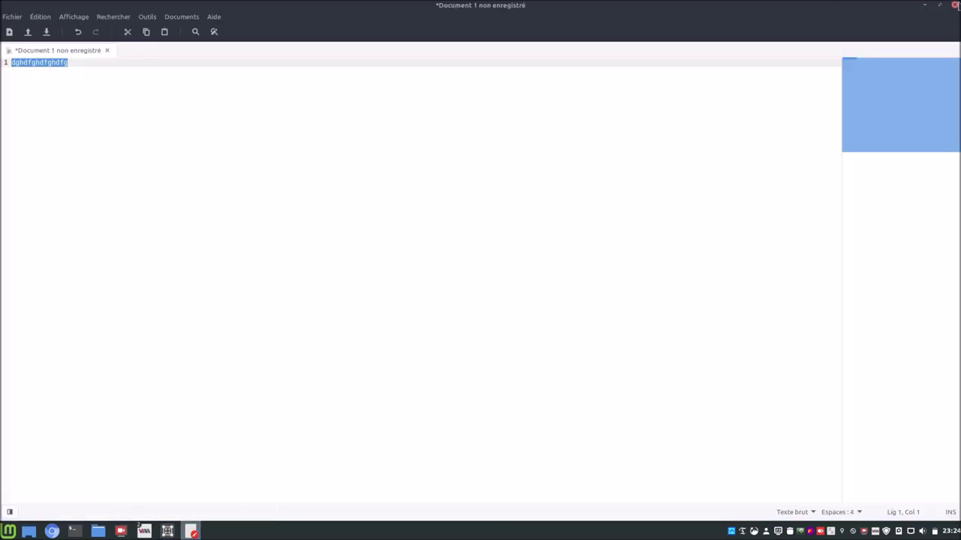
click(954, 5)
click(492, 293)
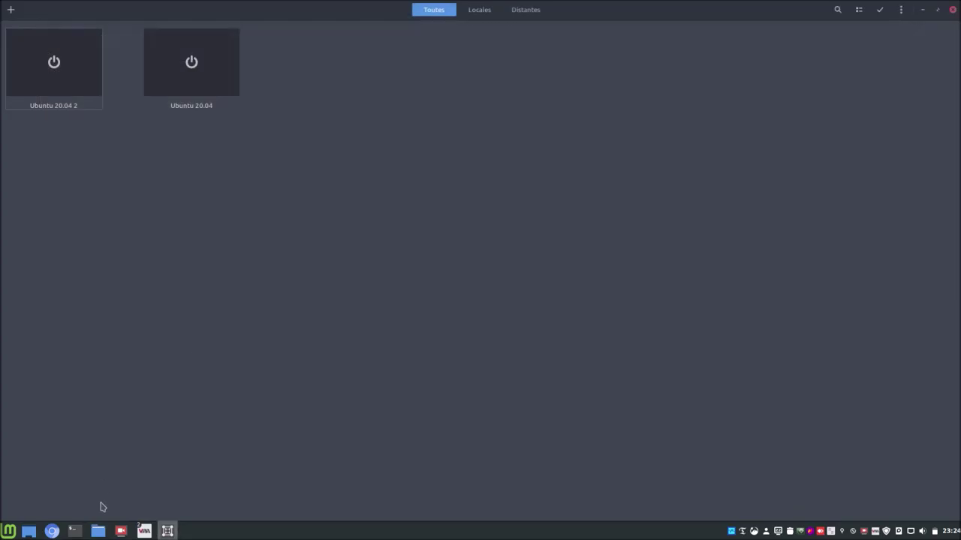
- Go to the home folder in the host's file manager and show hidden files
click(105, 531)
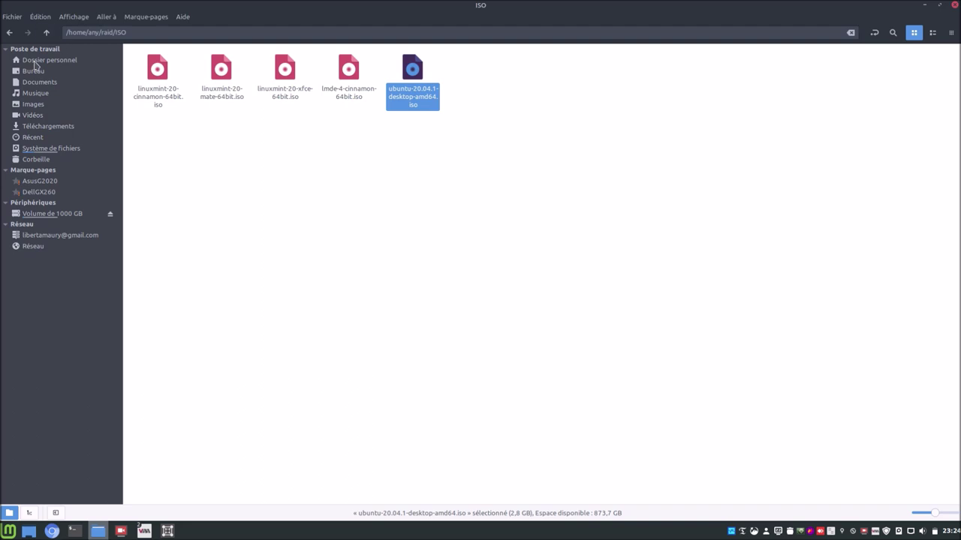
click(35, 62)
click(75, 21)
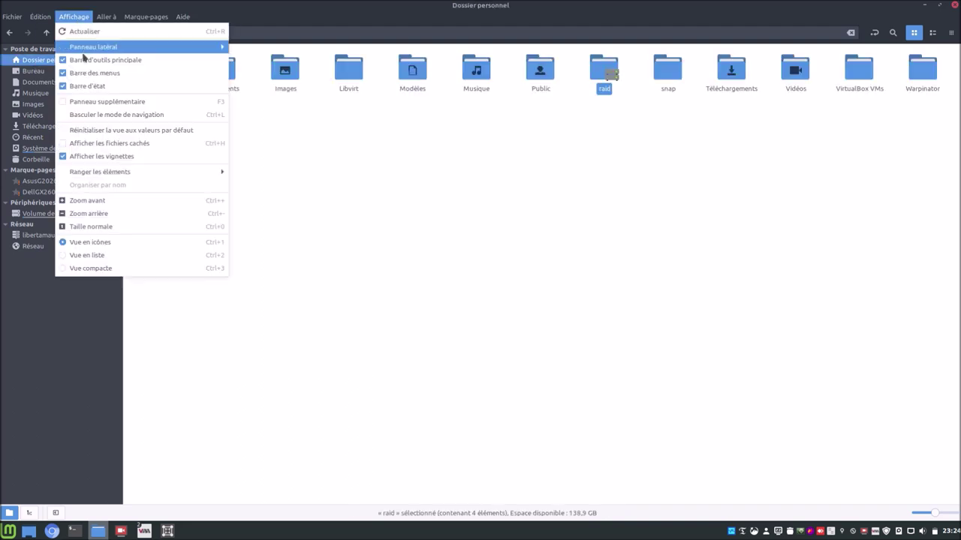
click(103, 145)
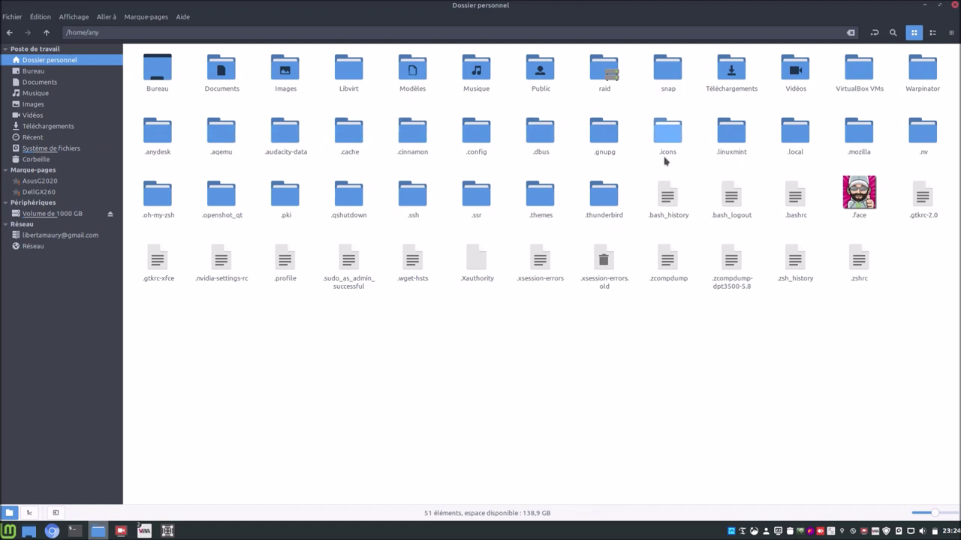
- Browse to .local/share/gnome-boxes/images, select the ubuntu20.04-2 disk image to examine its size, and close the file manager
double_click(791, 141)
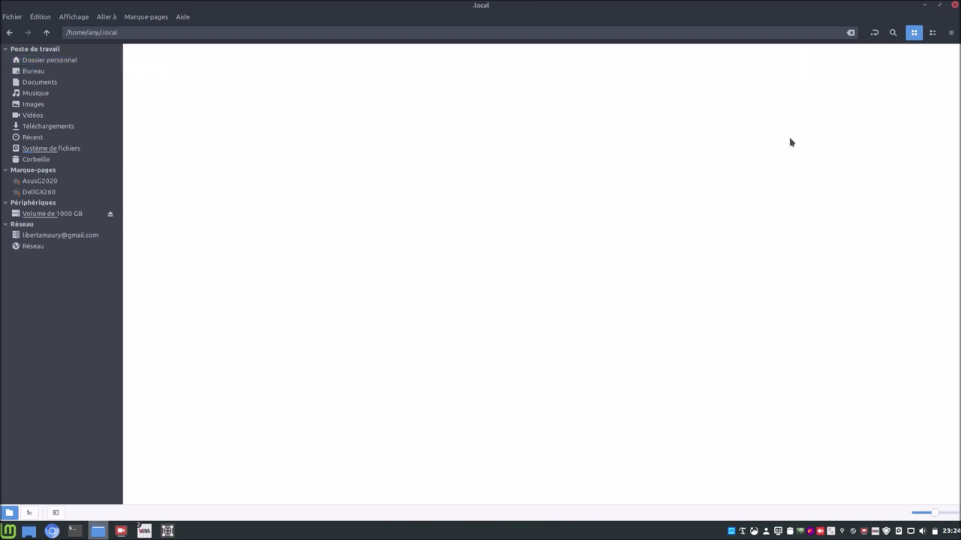
double_click(167, 74)
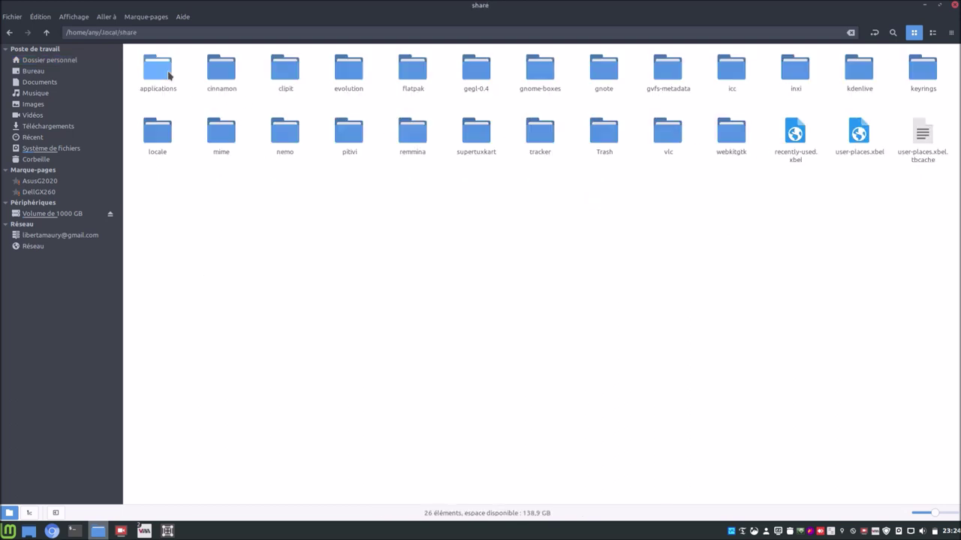
double_click(536, 77)
double_click(167, 71)
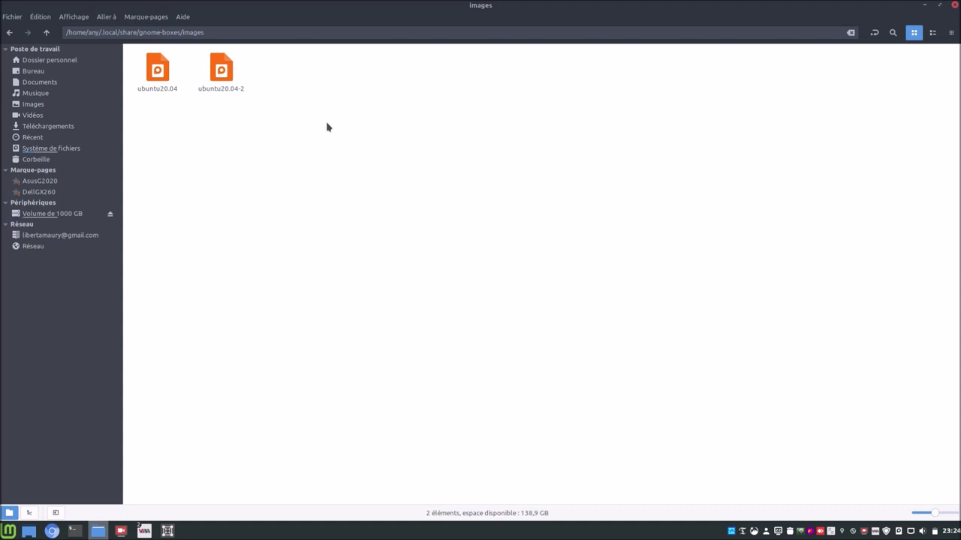
click(222, 72)
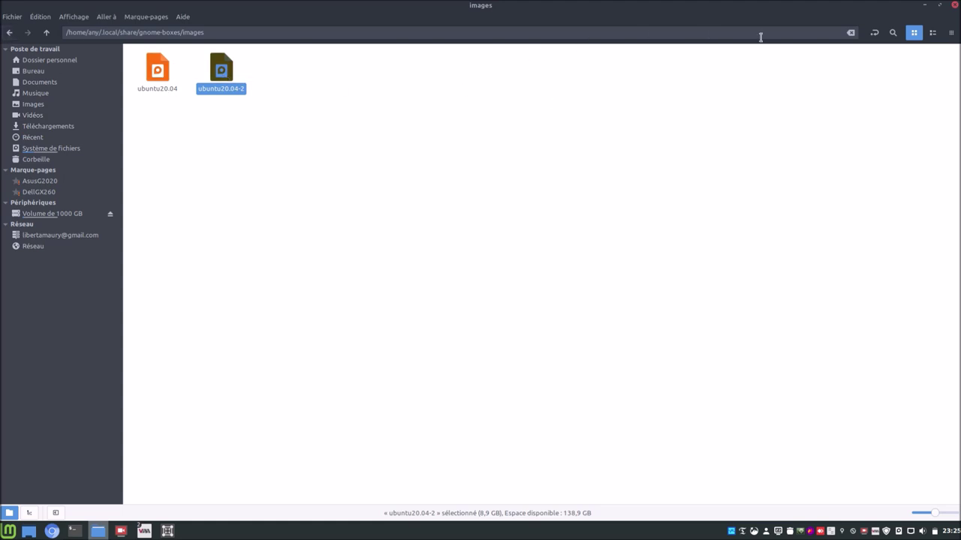
click(954, 5)
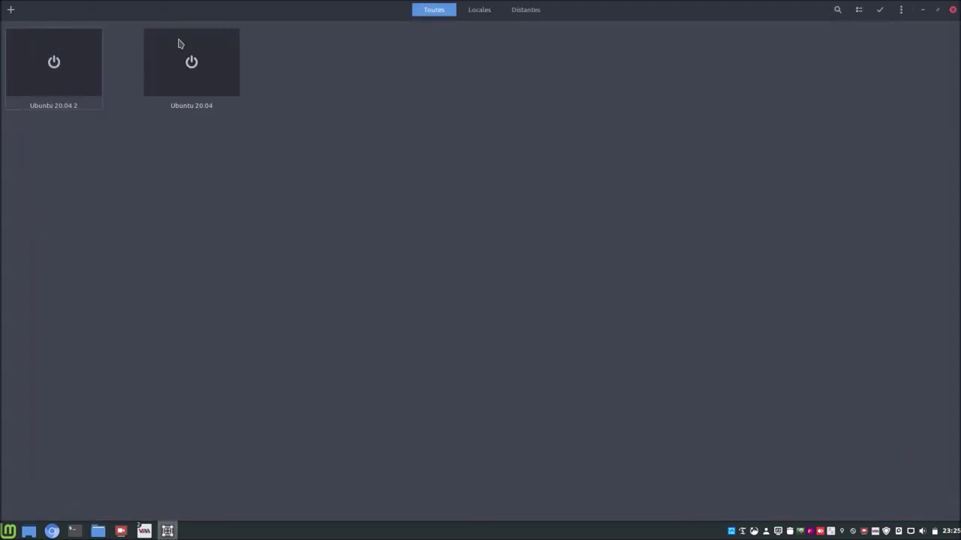
- Delete the Ubuntu 20.04 2 virtual machine from GNOME Boxes and close the program
right_click(40, 64)
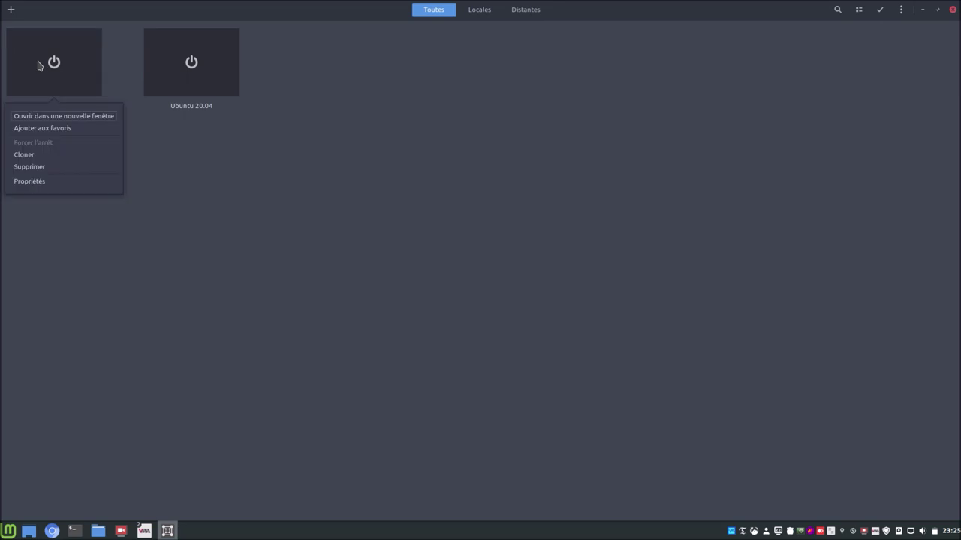
click(57, 167)
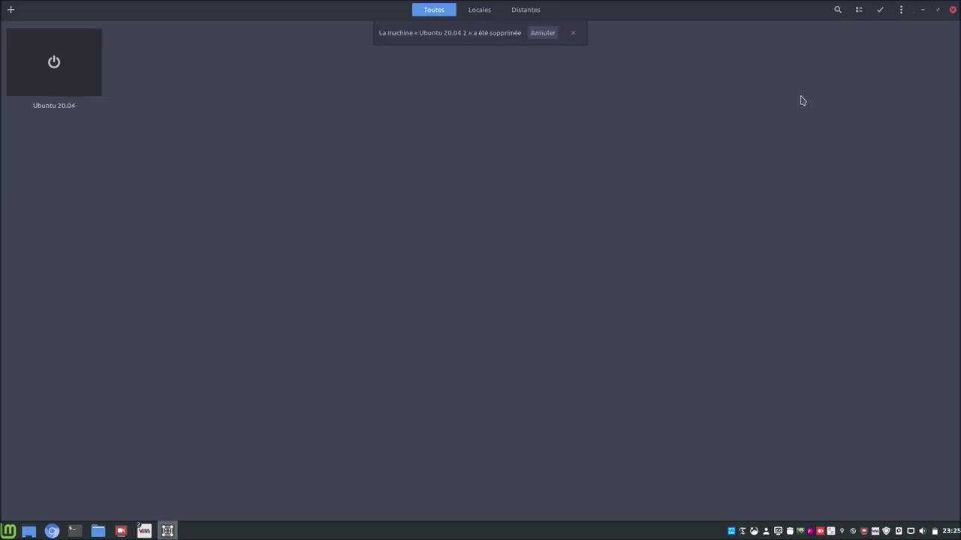
click(952, 10)
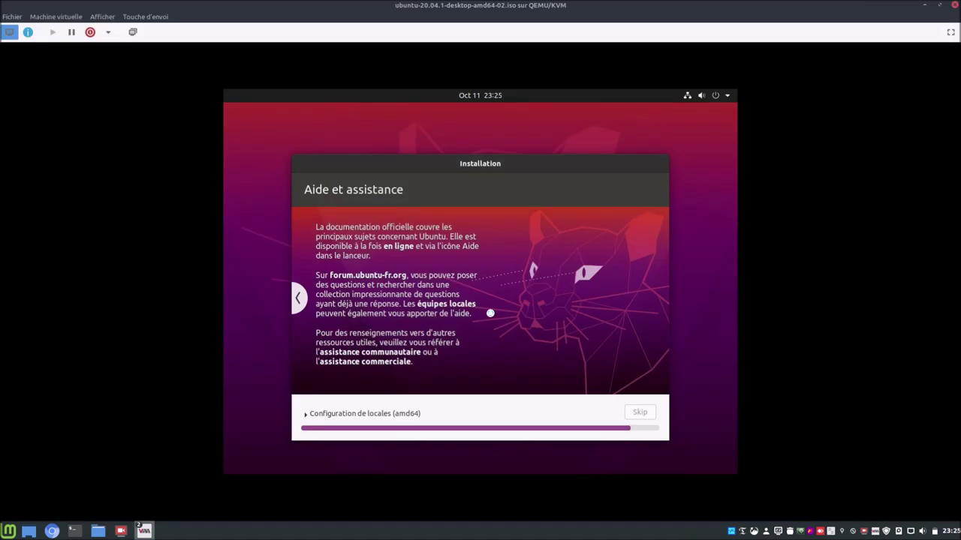
- In the host's file manager, browse to .local/share/gnome-boxes/images to check which disk images remain
click(98, 530)
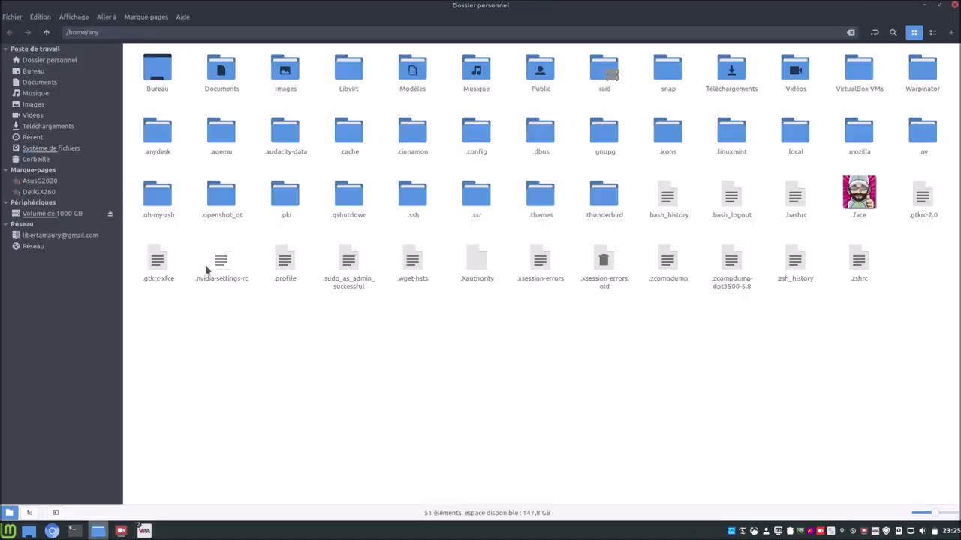
double_click(794, 131)
double_click(158, 67)
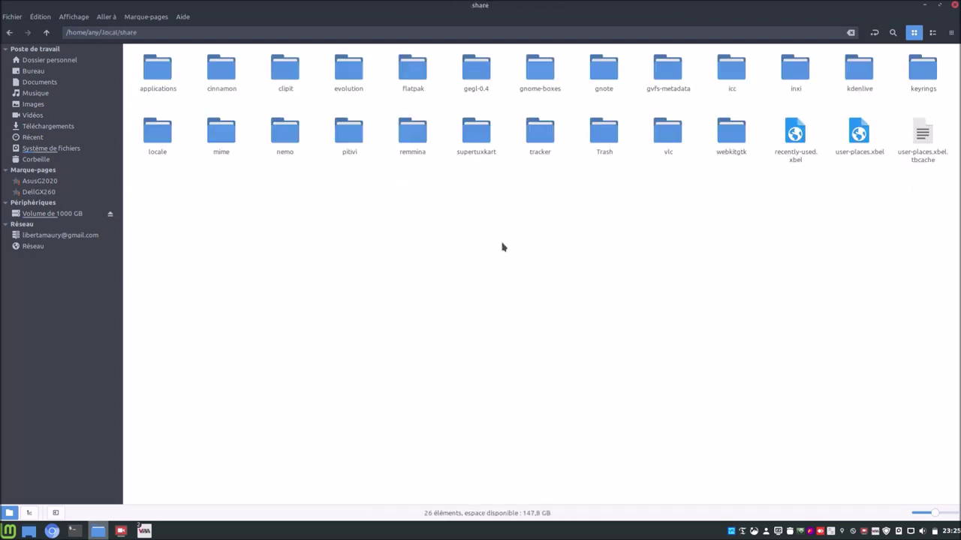
double_click(534, 69)
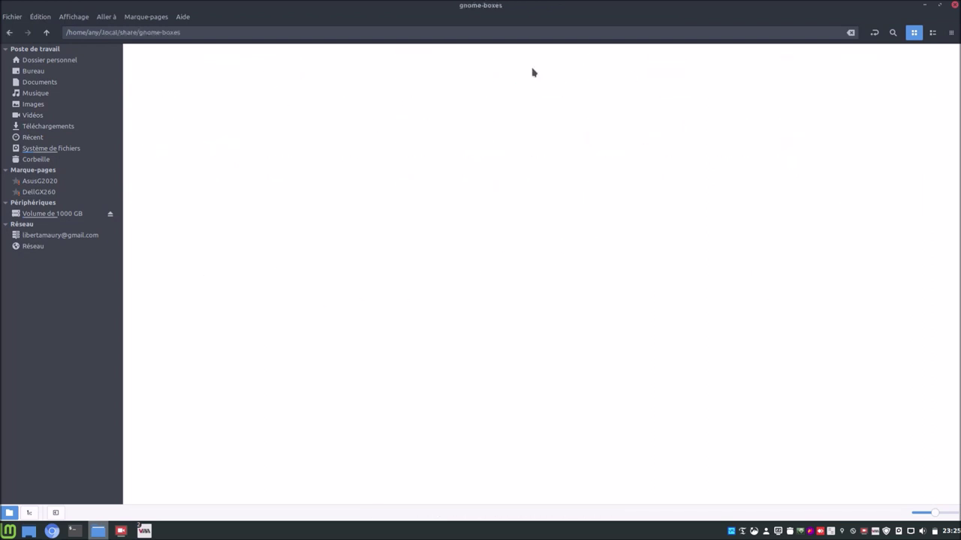
double_click(160, 66)
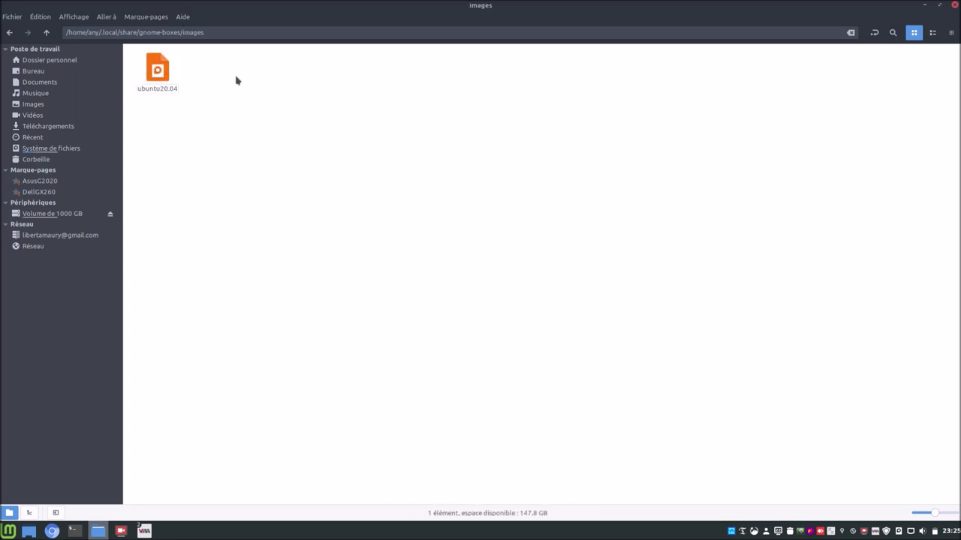
- Stop showing hidden files in the host's file manager and close it
click(72, 17)
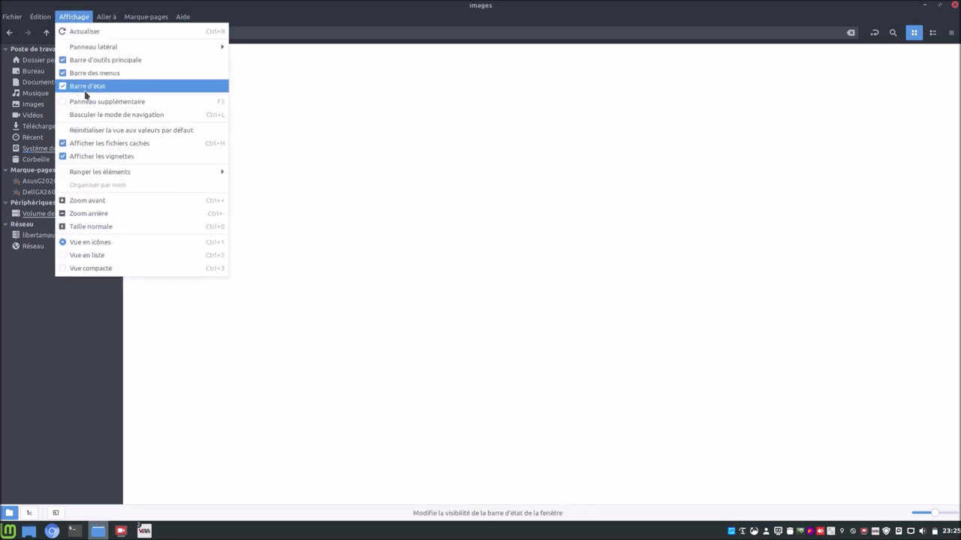
click(88, 142)
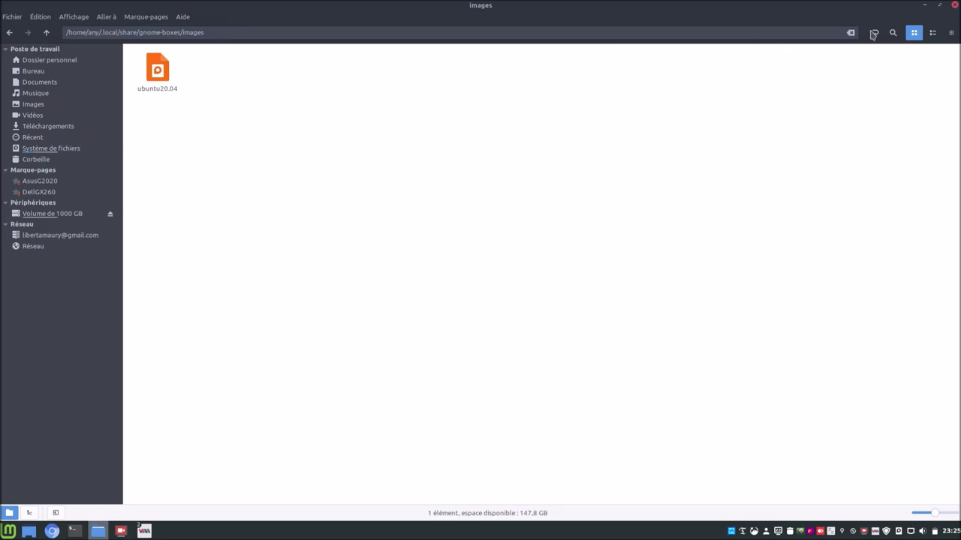
click(954, 6)
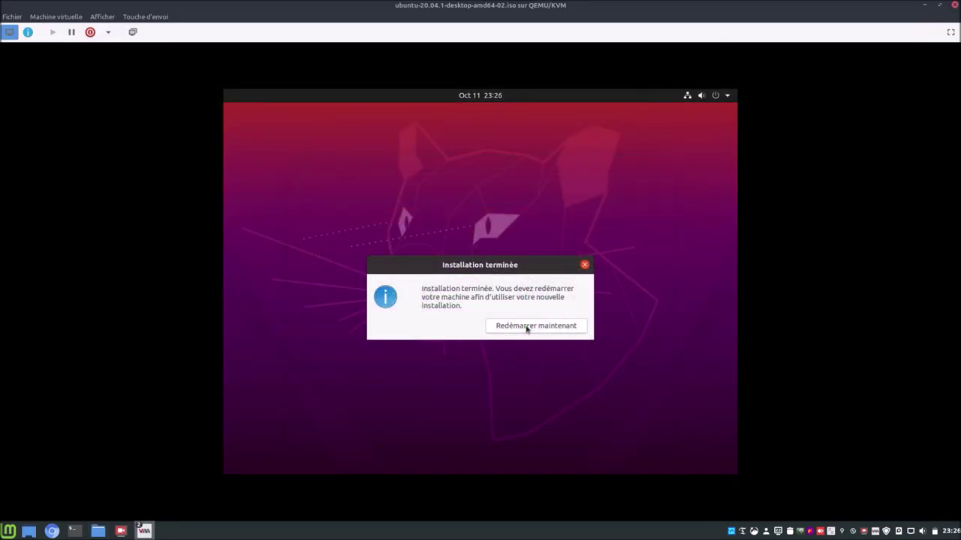
- Restart the ubuntu-20.04.1-desktop-amd64-02.iso guest from the finished installer and continue past the installation media removal stage
click(527, 327)
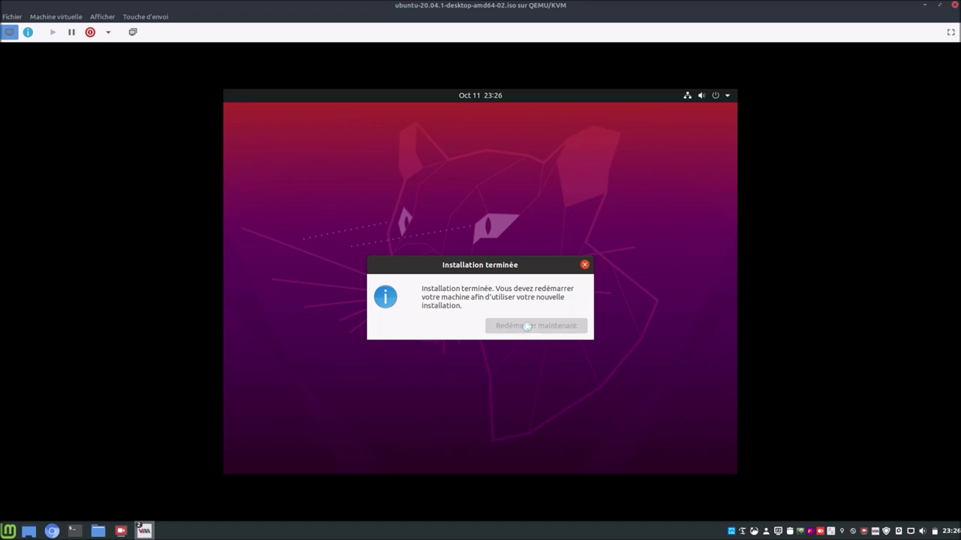
key(Return)
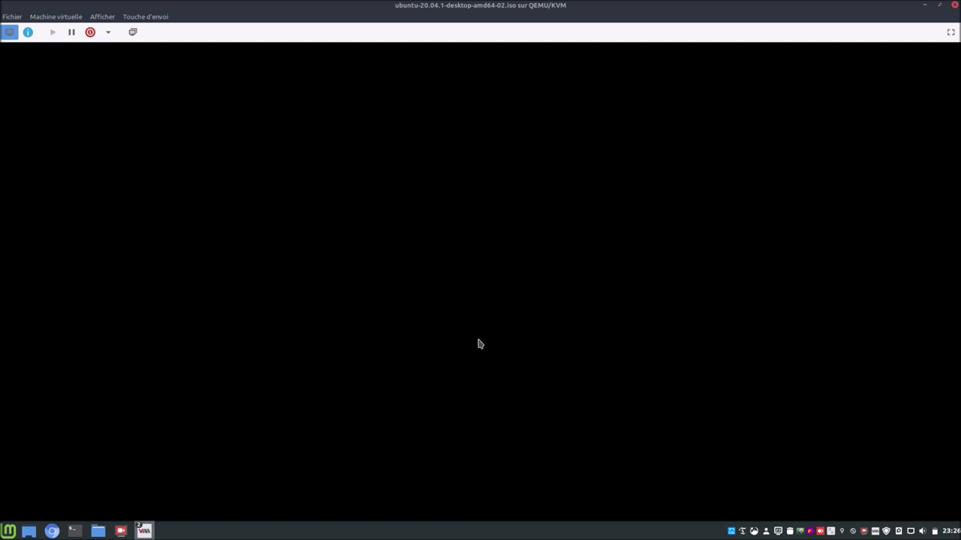
- Power off the ubuntu-20.04.1-desktop-amd64-02.iso guest, forcing the shutdown and confirming it
click(90, 32)
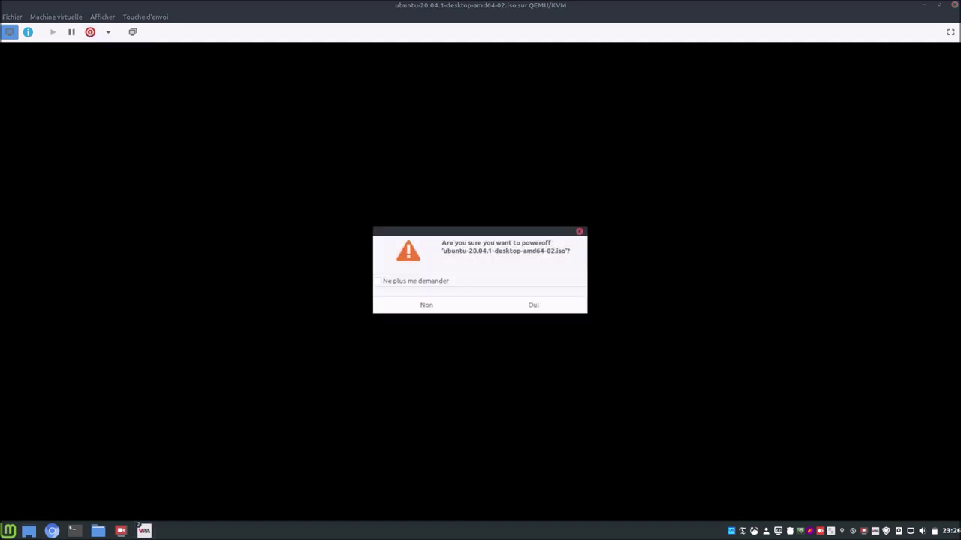
click(510, 307)
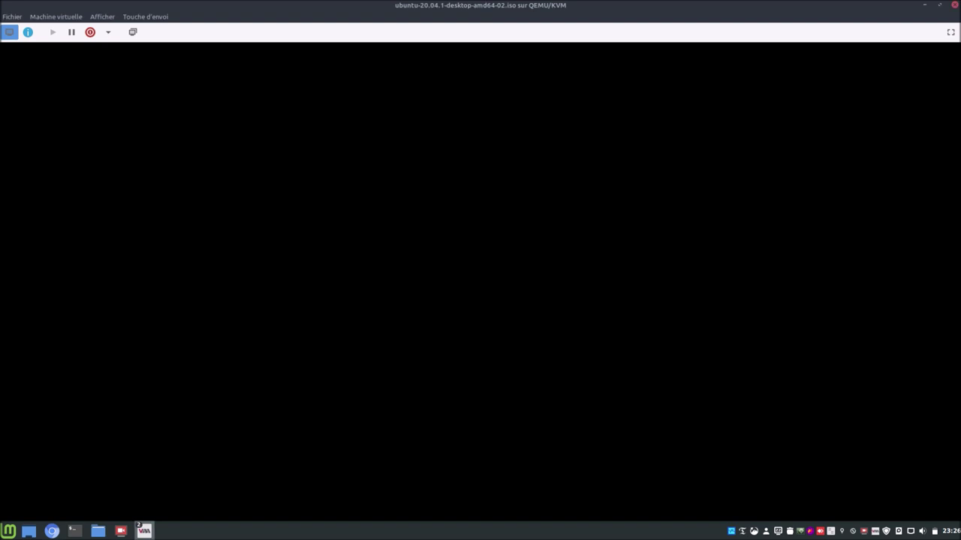
click(108, 32)
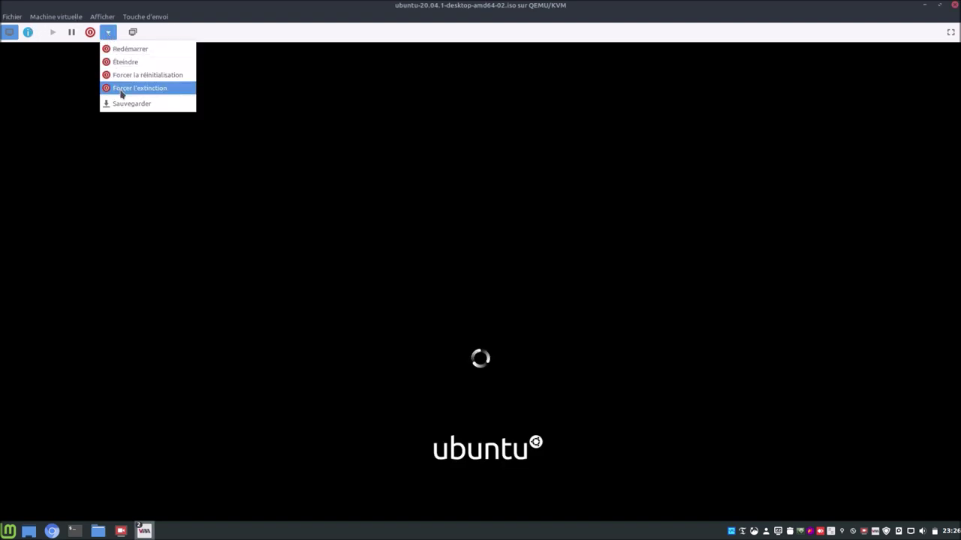
click(121, 89)
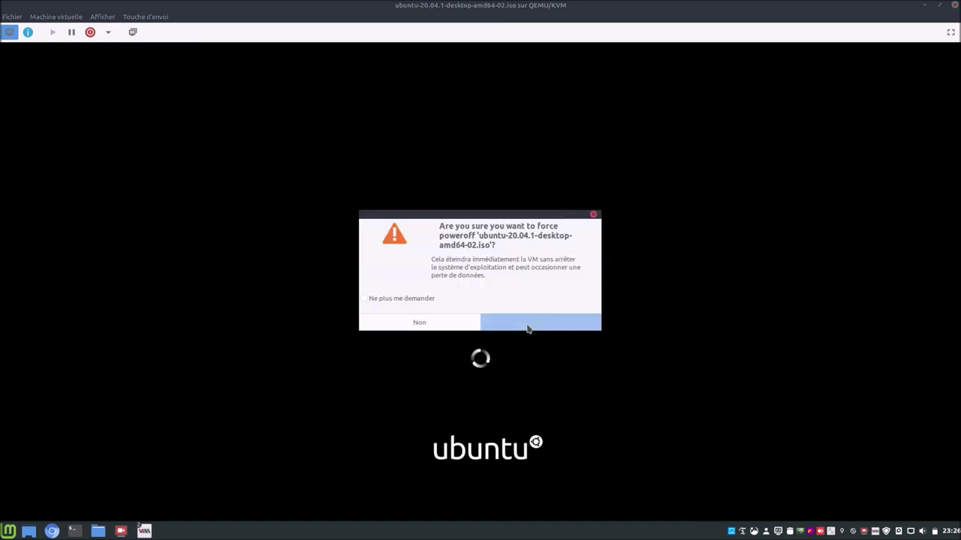
click(528, 329)
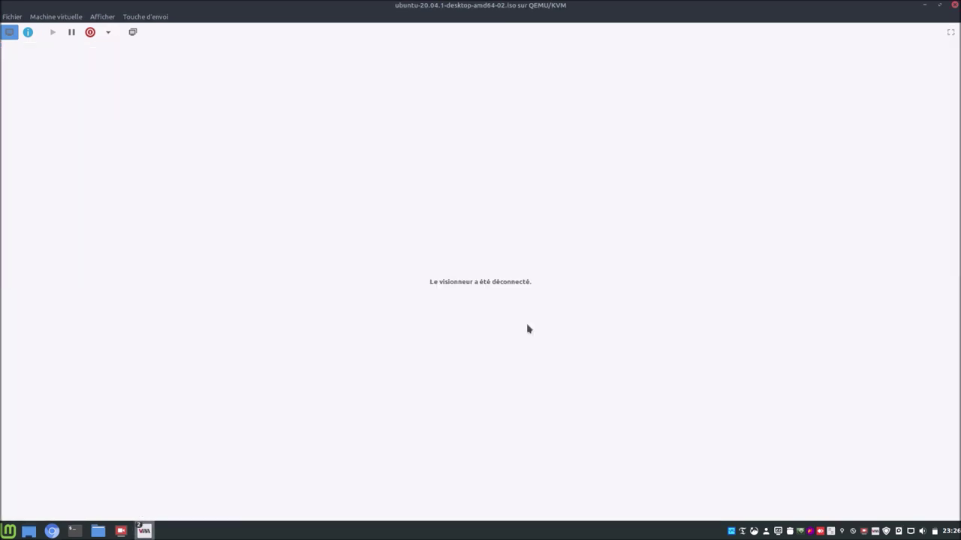
- In the virtual machine's boot options, move VirtIO Disque 1 above SATA CD-ROM 1, disable the boot menu and apply the changes
click(29, 33)
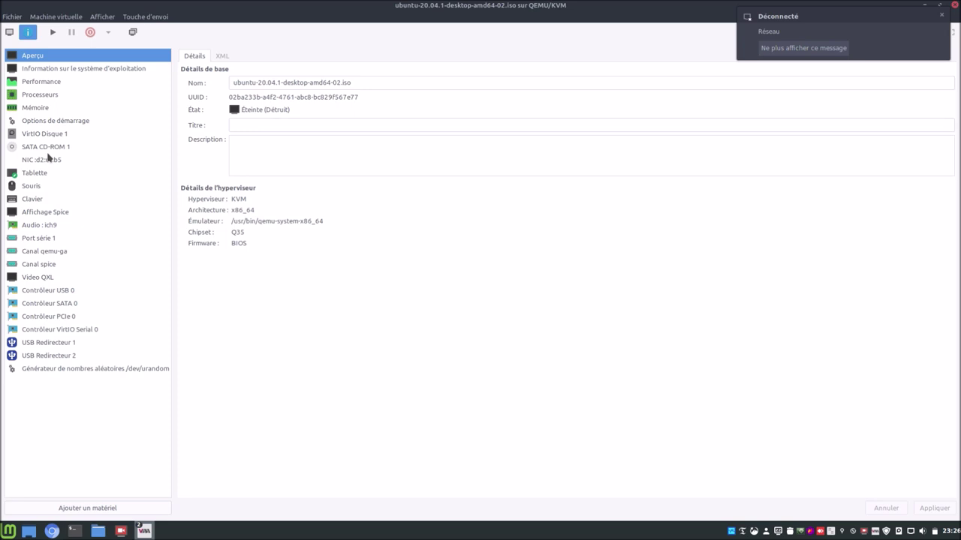
click(52, 122)
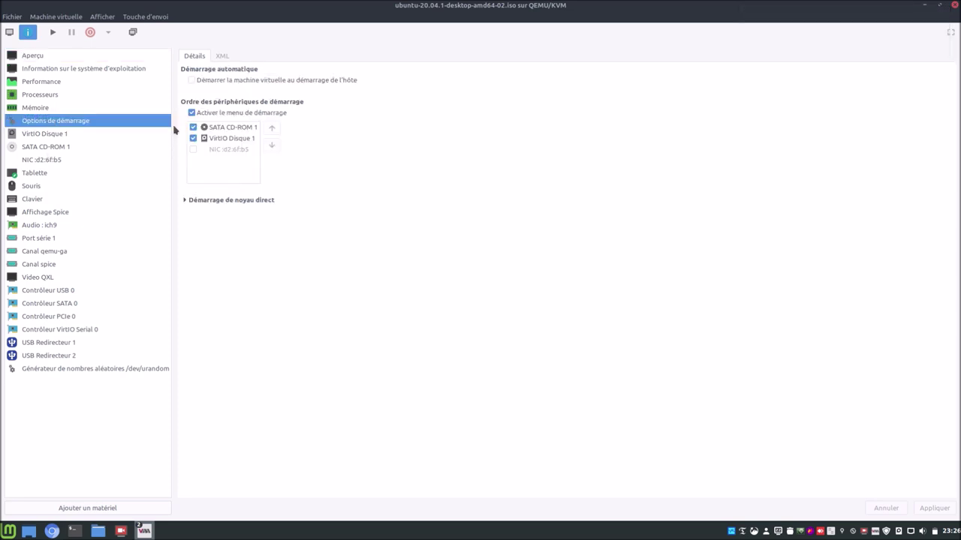
click(225, 139)
click(272, 128)
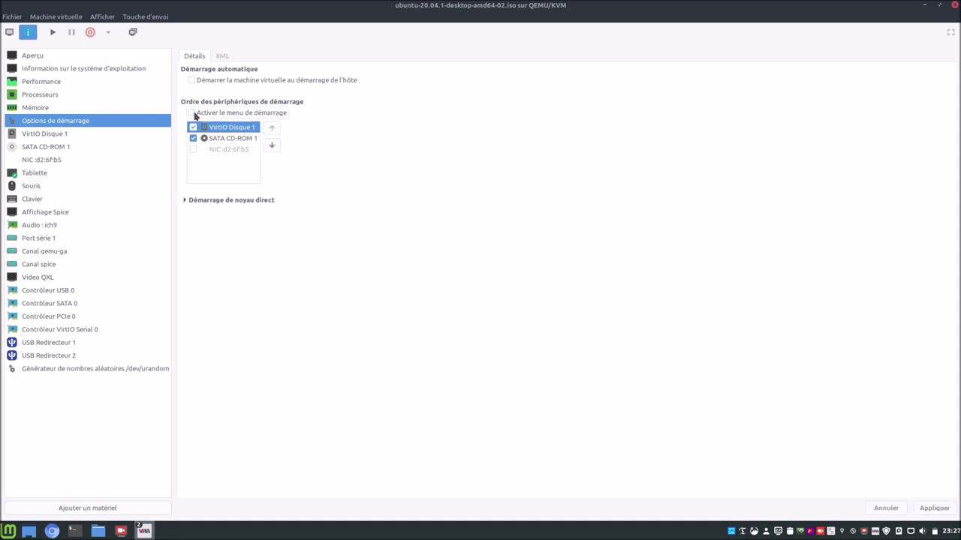
click(948, 510)
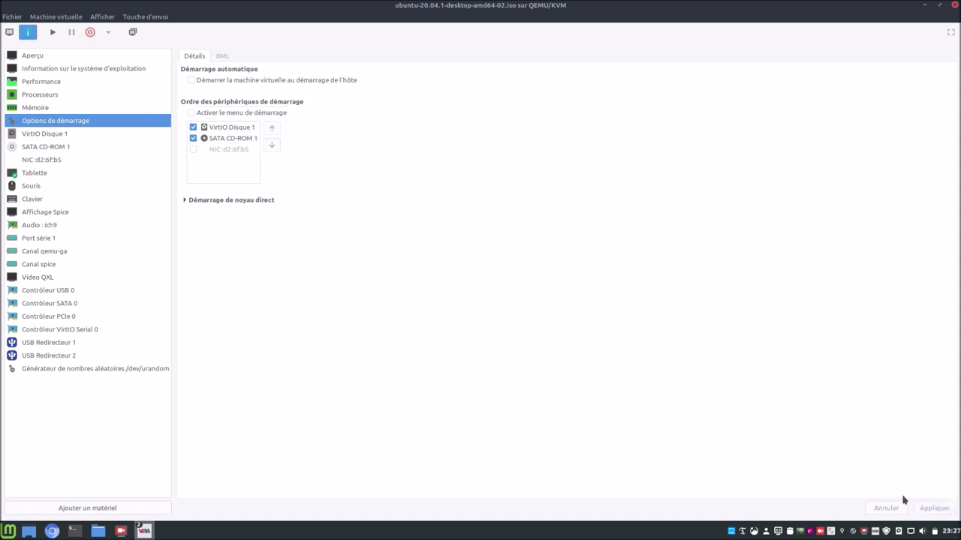
- Start the virtual machine, show its graphical console and log in to Ubuntu with the account password
click(35, 107)
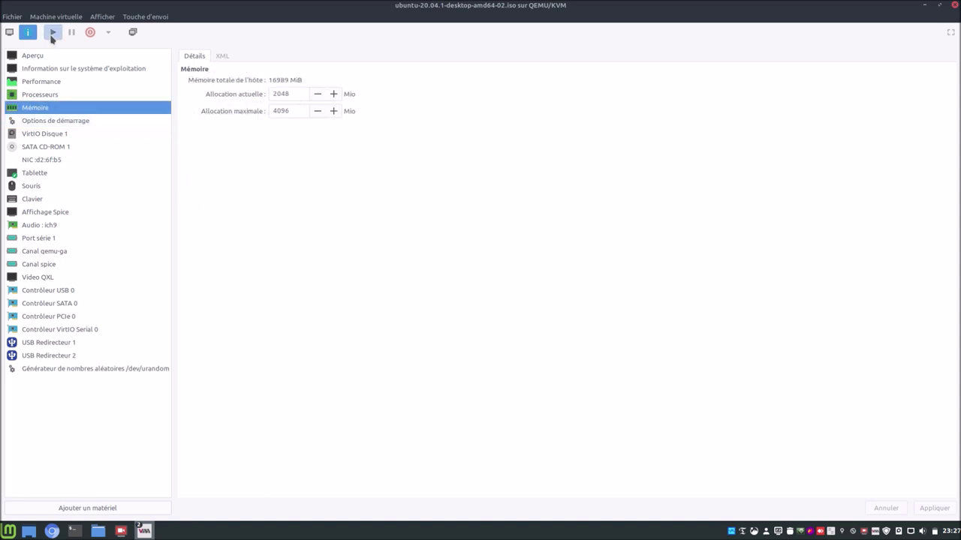
click(9, 32)
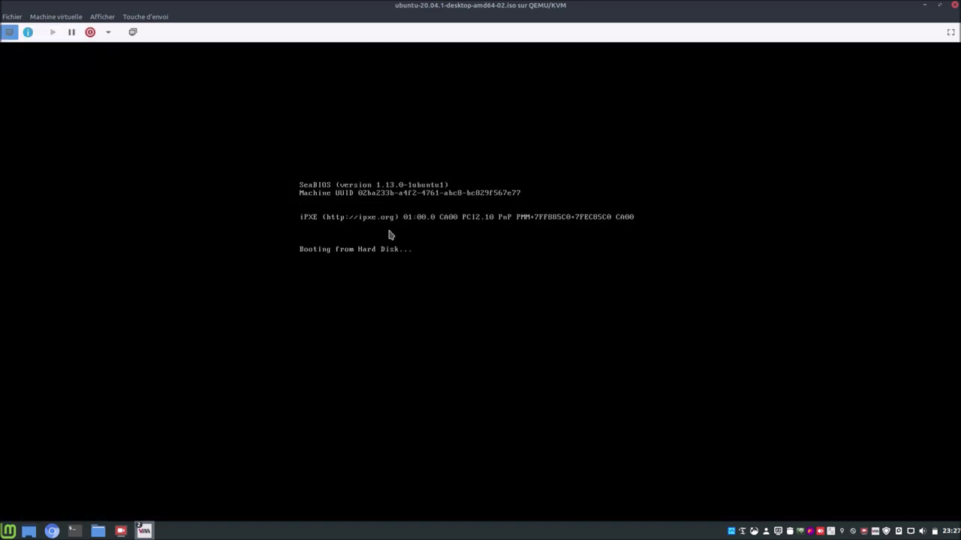
key(Return)
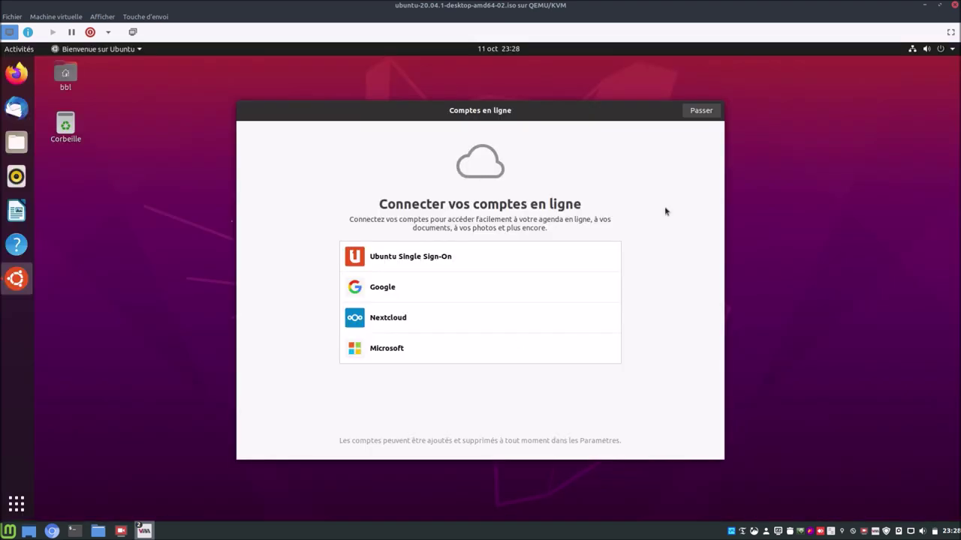
- Go through the Ubuntu welcome wizard, skipping online accounts and keeping the default system report and location settings, and finish it
click(703, 113)
click(704, 113)
click(705, 114)
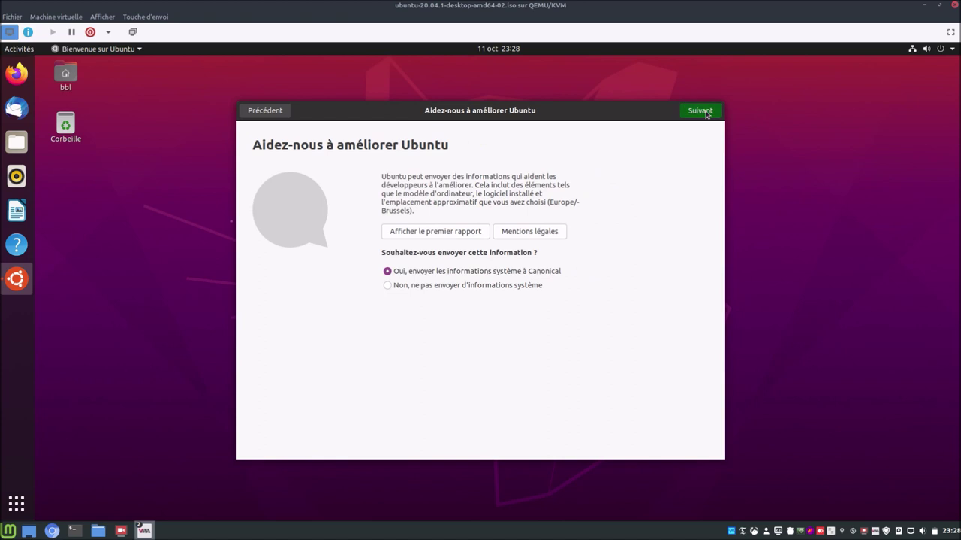
click(705, 114)
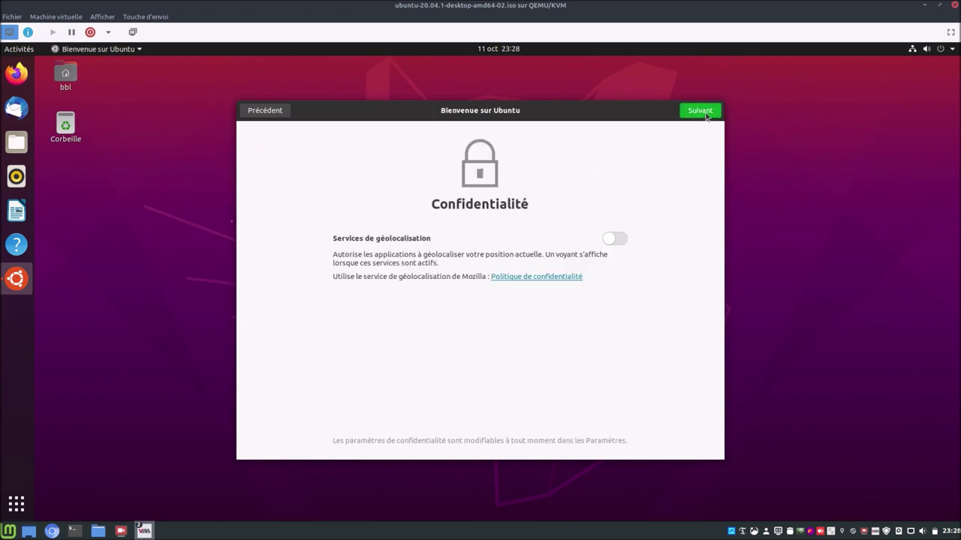
click(698, 111)
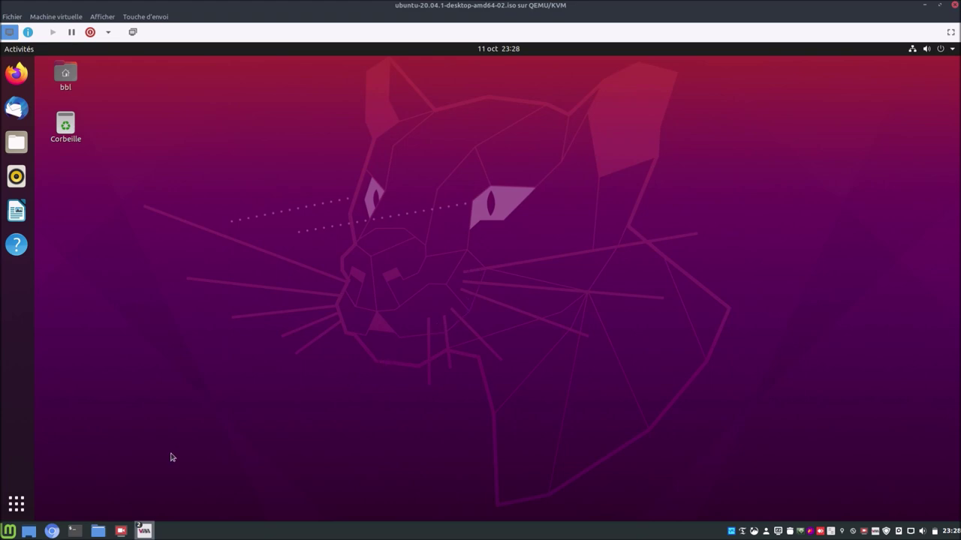
- Search the guest's applications for "ter" and open Terminal
click(16, 508)
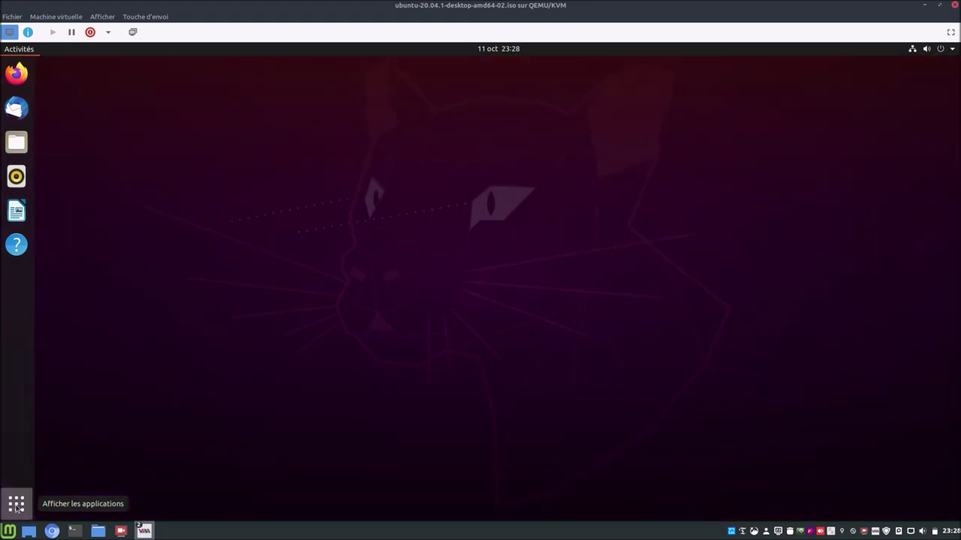
text(ter)
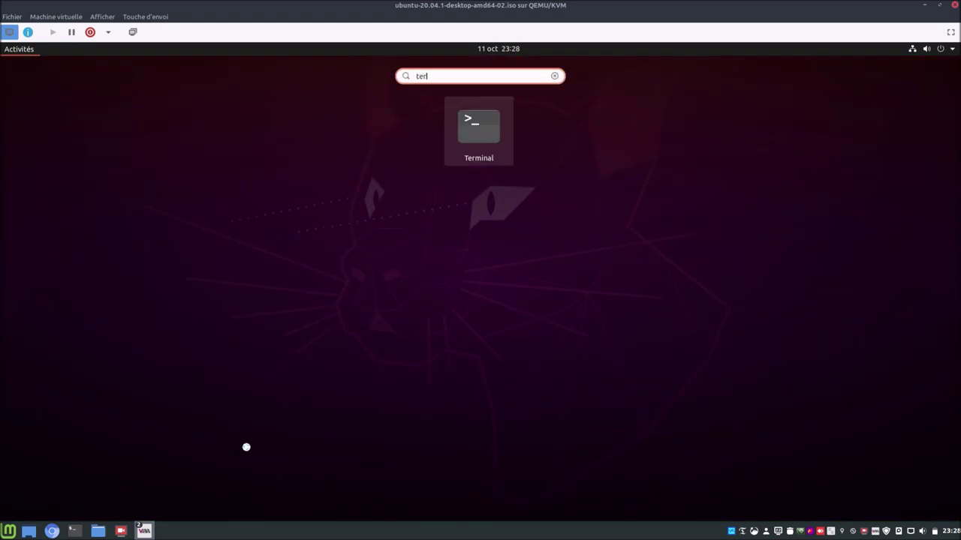
key(Return)
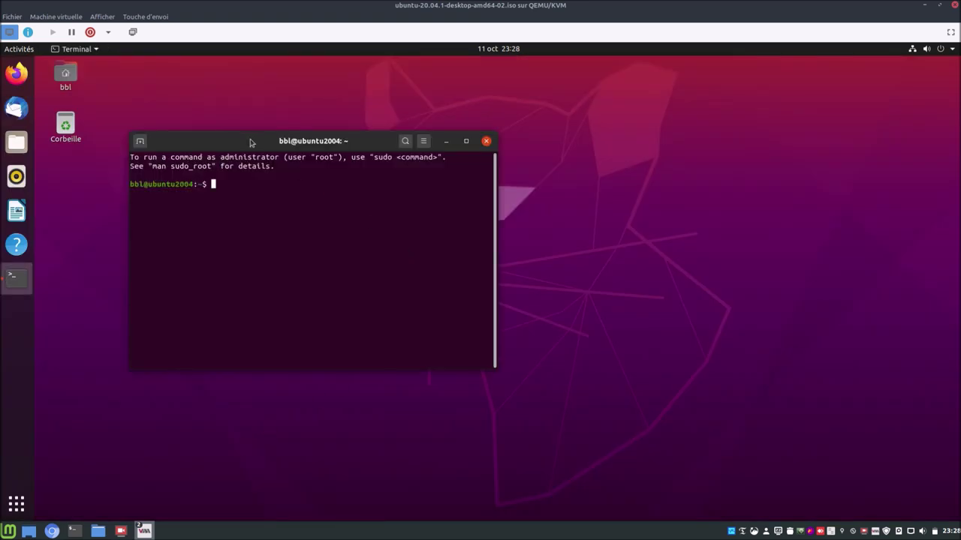
- Run sudo apt update in the guest's terminal, enter the account password, and reposition the terminal window
text(sudo)
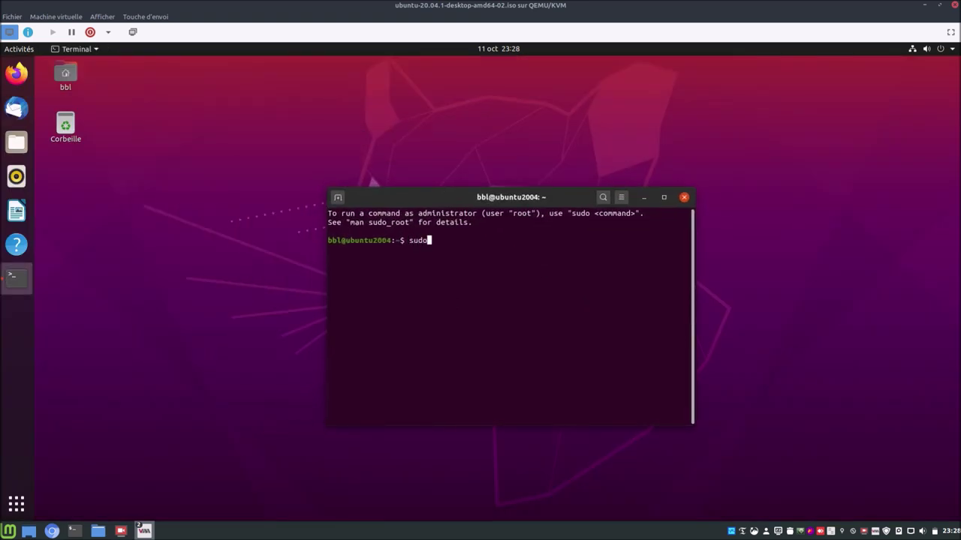
text( apt update)
key(Return)
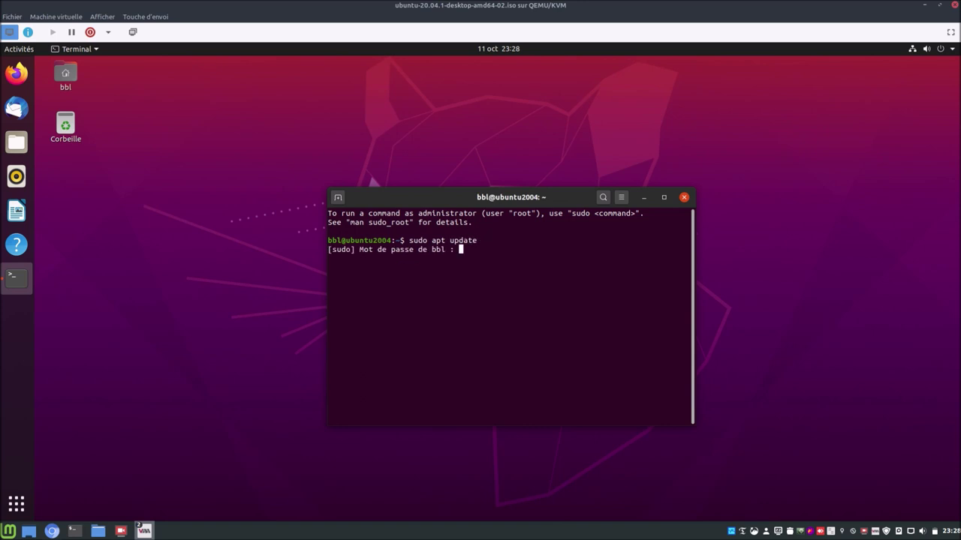
key(Return)
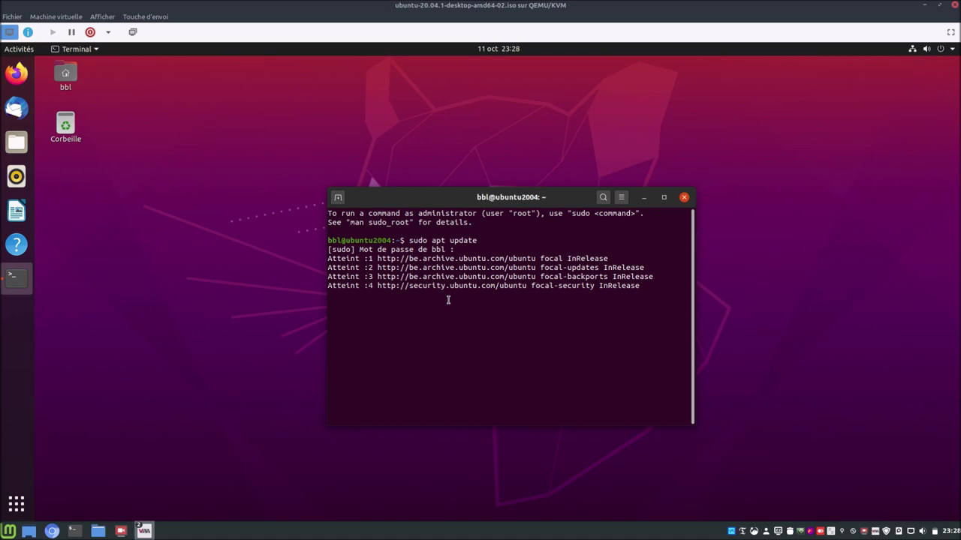
drag(434, 202, 401, 187)
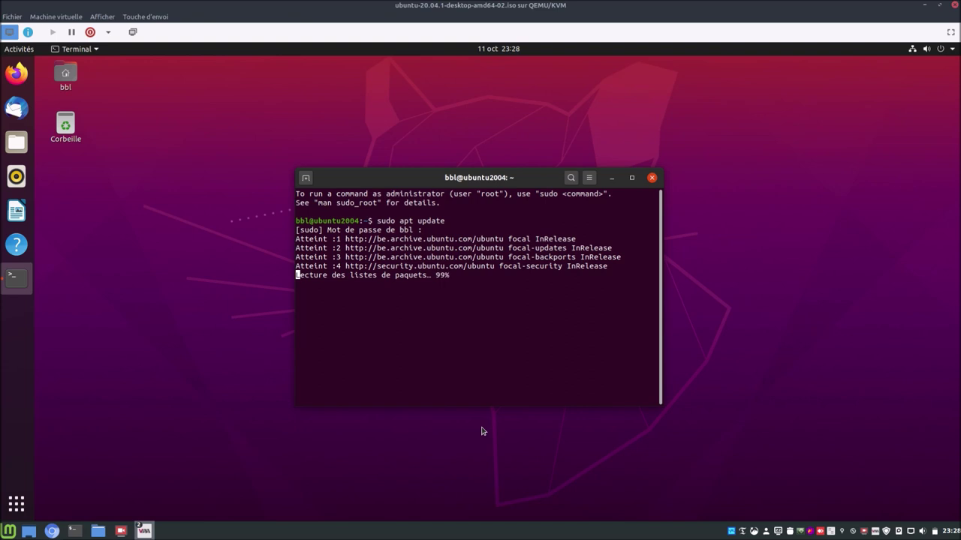
- Install the packages zram-tools, spice-vdagent and qemu-guest-agent with sudo apt install in the guest's terminal, accepting the installation
text(sudo apt)
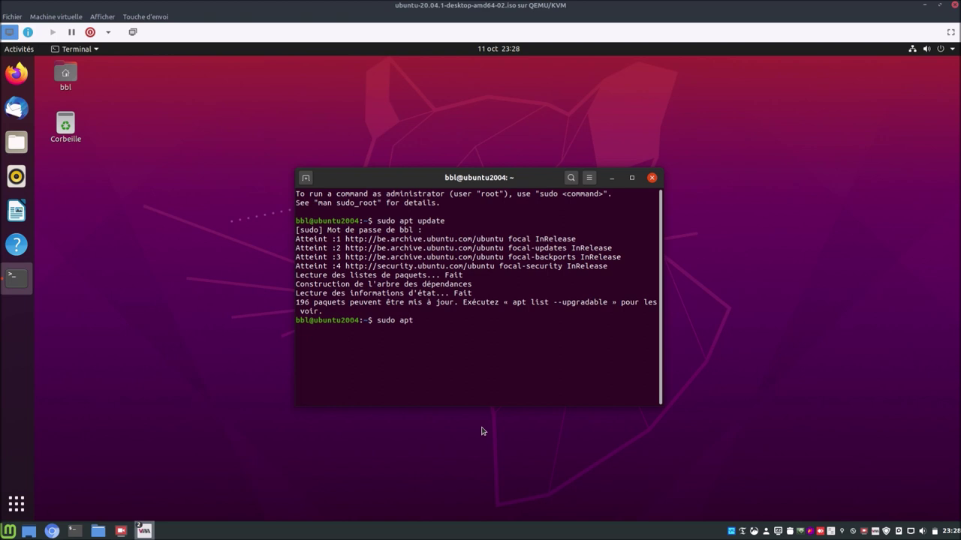
text( install zram-tools spice-v)
key(Tab)
text(qe)
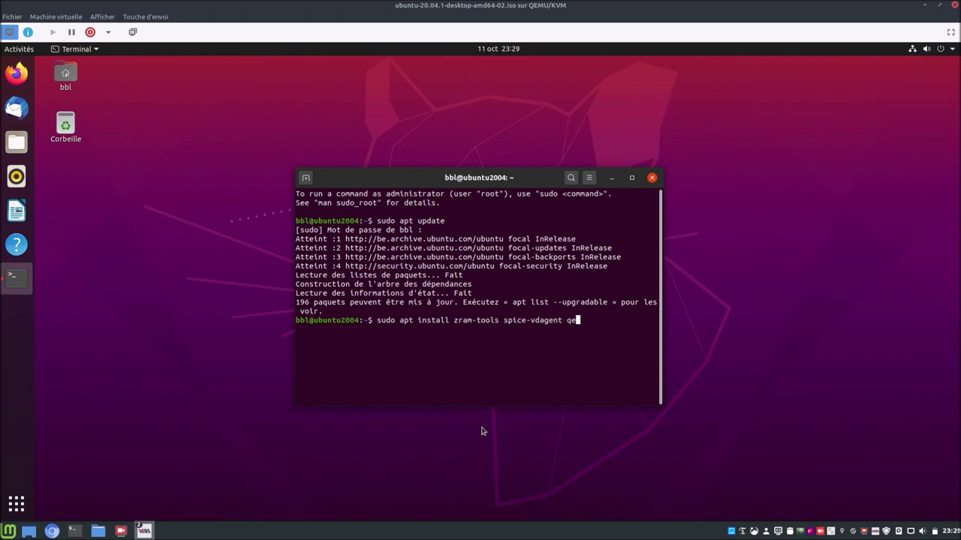
text(mu-g)
key(Tab)
key(Return)
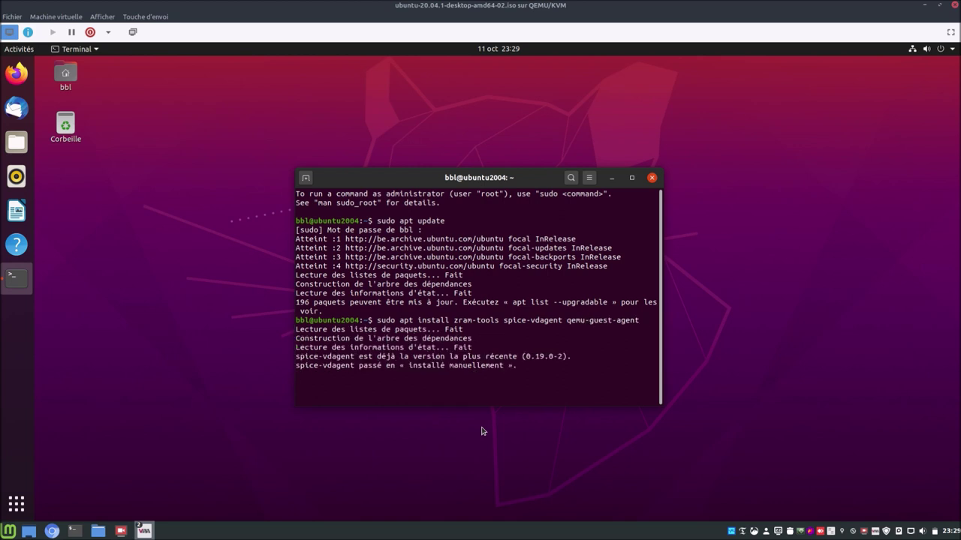
key(Return)
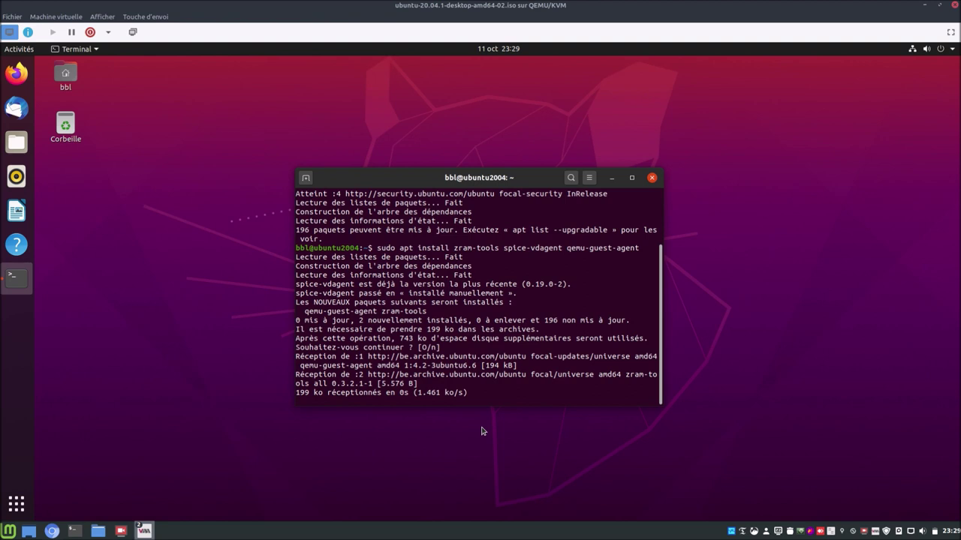
- Close the guest's terminal and shut down Ubuntu from its session controls
click(652, 177)
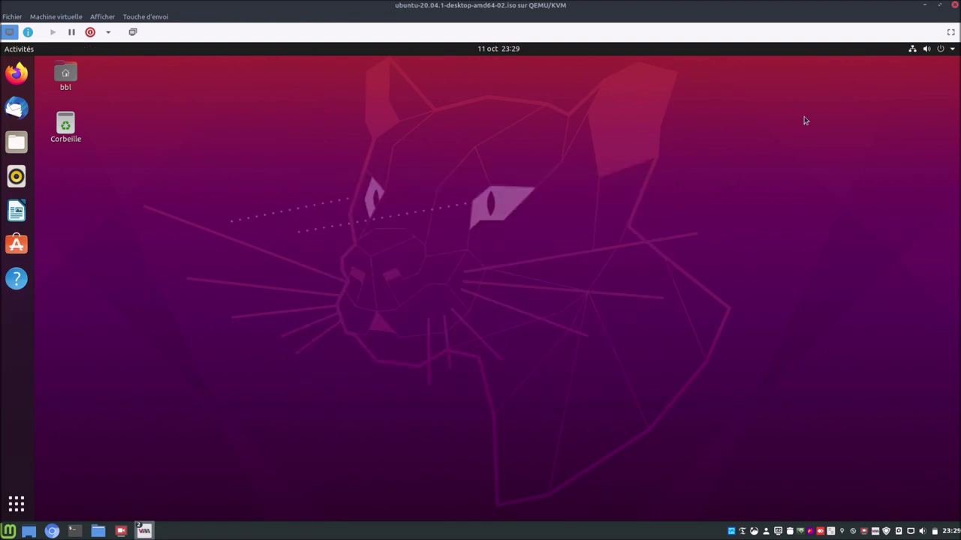
click(953, 51)
click(877, 156)
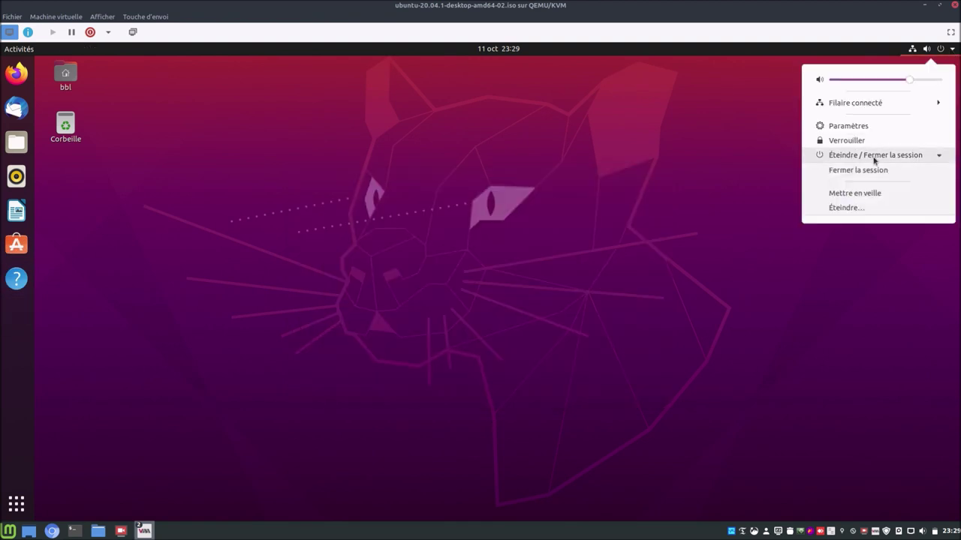
click(834, 208)
click(572, 323)
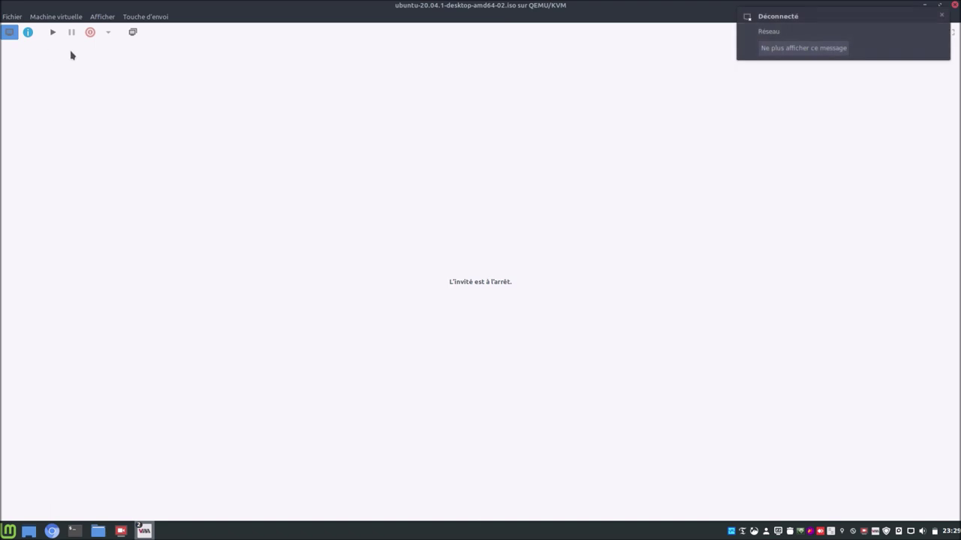
- Set the virtual machine's current memory allocation to 8192 MiB and apply the change
click(27, 32)
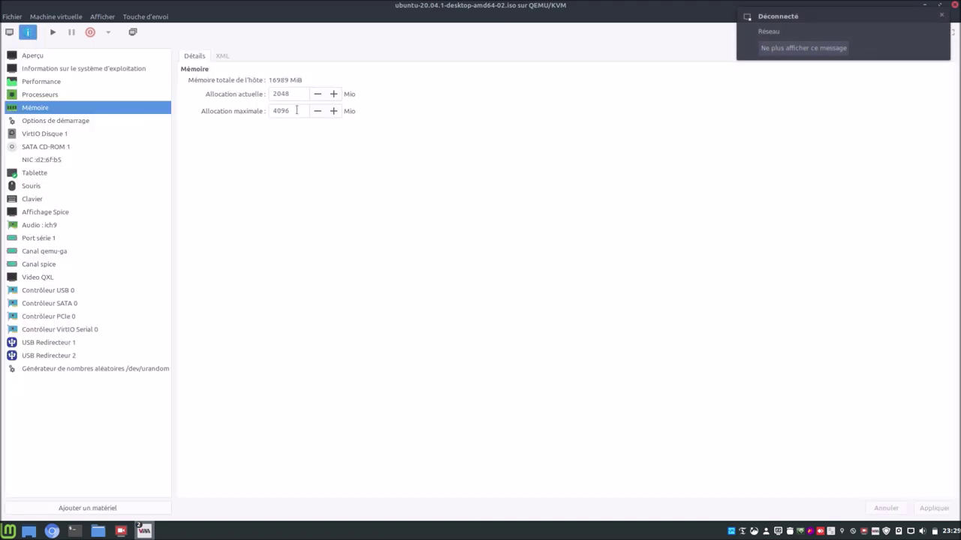
drag(301, 94, 246, 94)
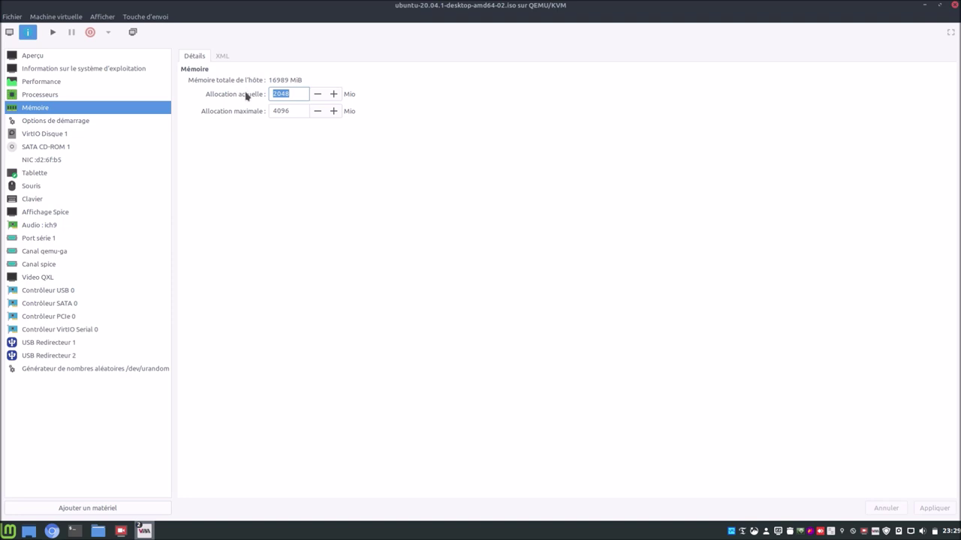
text(8192)
click(923, 513)
- Raise the virtual machine's maximum and current CPU allocations to 8 and apply the change
click(43, 97)
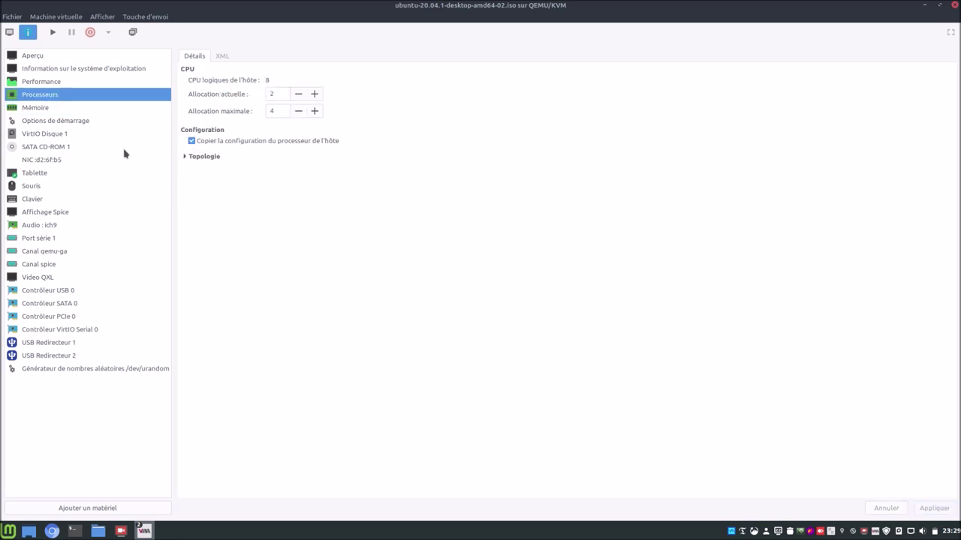
double_click(314, 111)
double_click(314, 111)
double_click(315, 93)
double_click(315, 95)
double_click(315, 95)
click(936, 508)
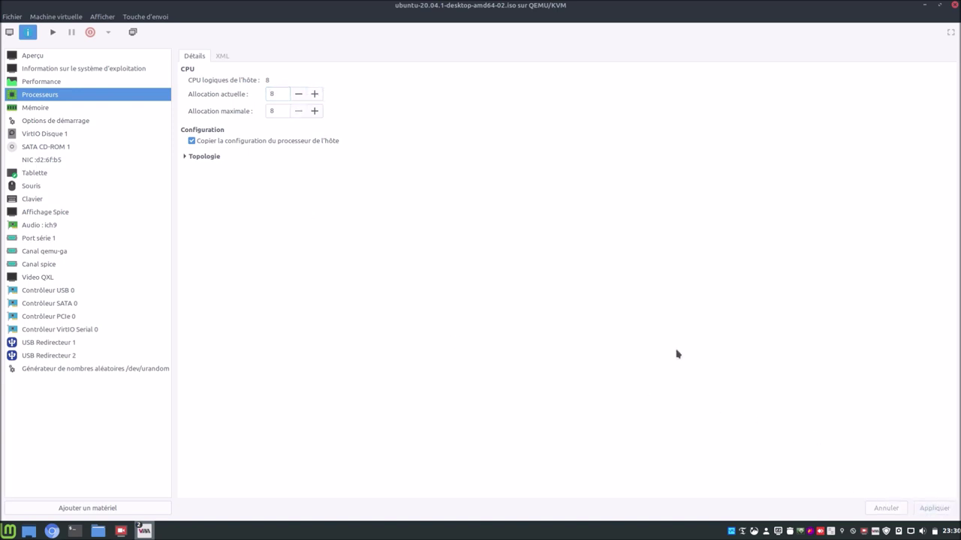
- Create a snapshot named fresh-install, describing the apt installation of zram-tools, spice-vdagent and qemu-guest-agent
click(132, 32)
click(12, 508)
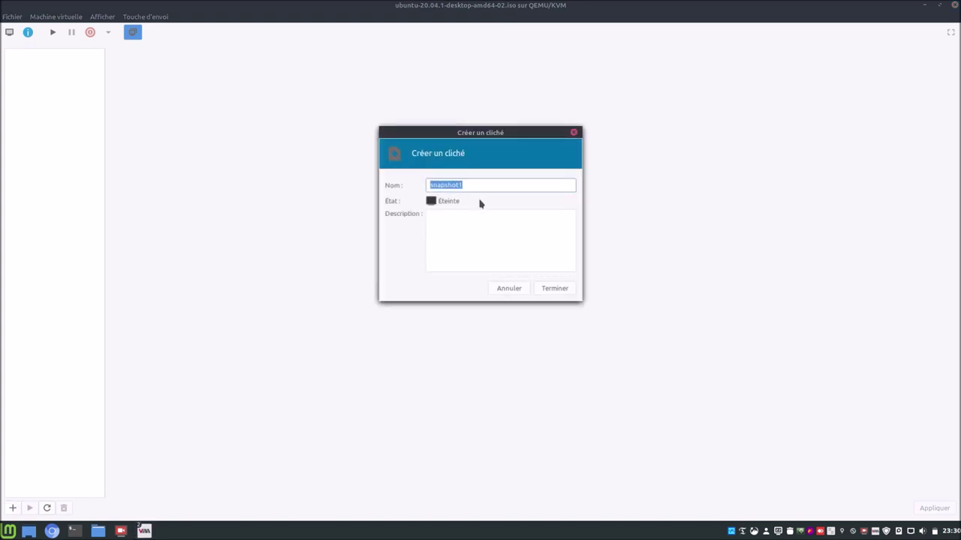
text(fresh-install)
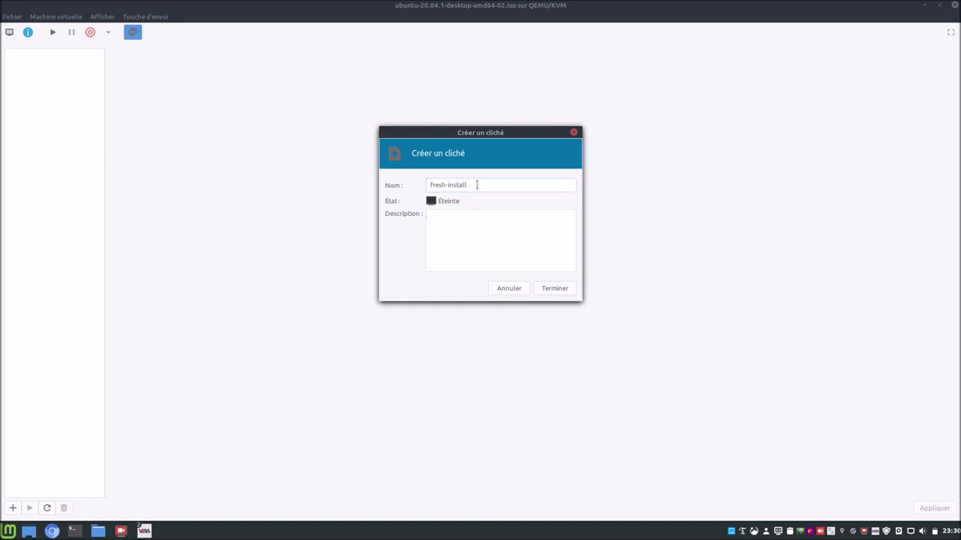
text(sudo apt install... zram)
text(agen)
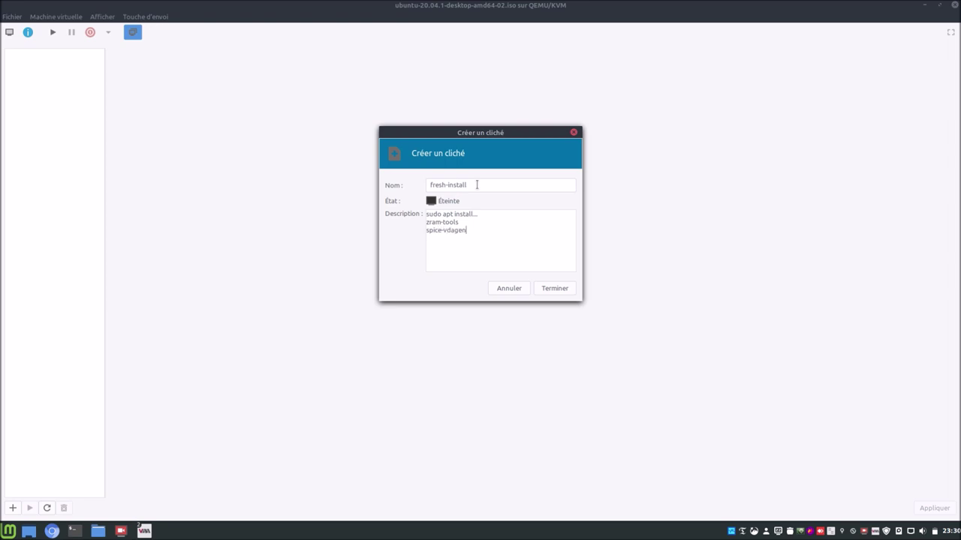
text(t qemu-gu)
key(BackSpace)
key(BackSpace)
click(542, 293)
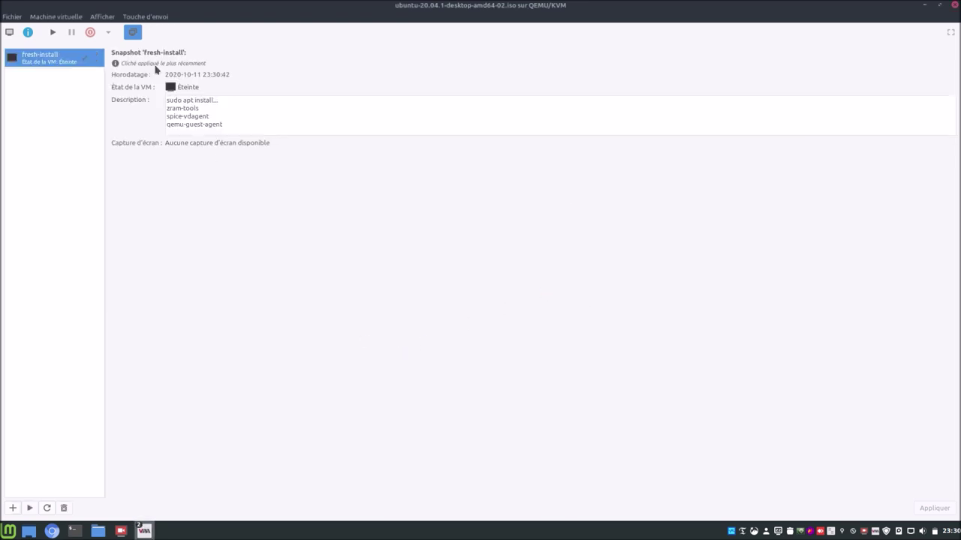
- Start the virtual machine and launch Firefox, Files and LibreOffice Writer in the Ubuntu guest
click(53, 32)
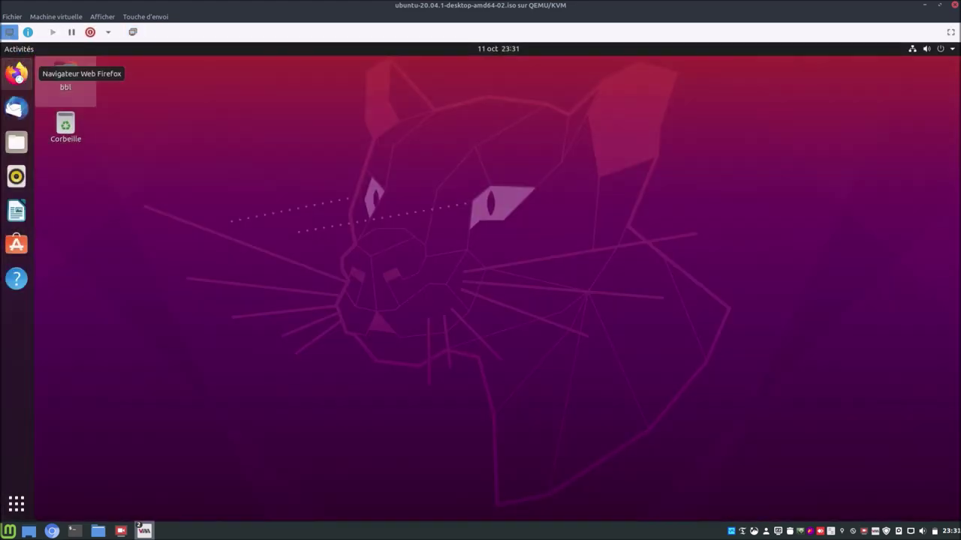
click(16, 72)
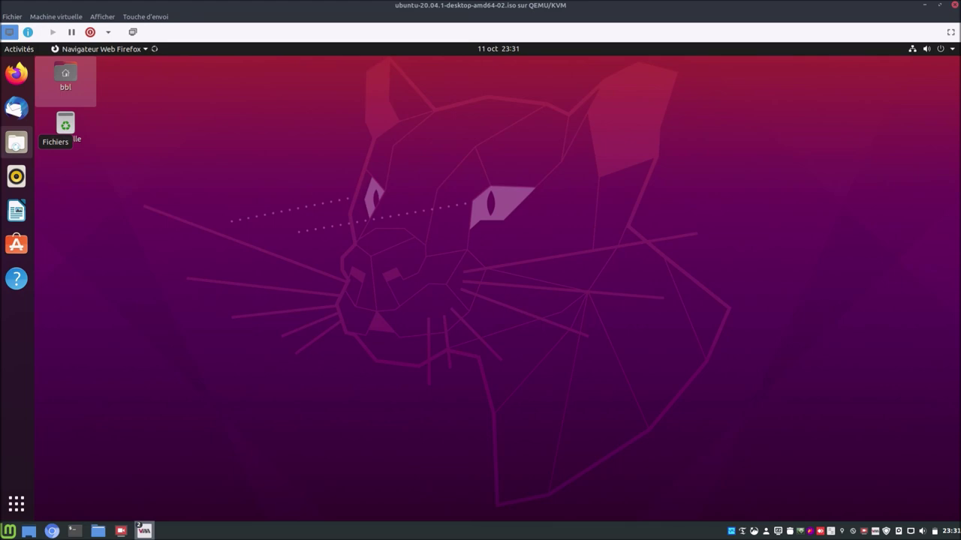
click(16, 142)
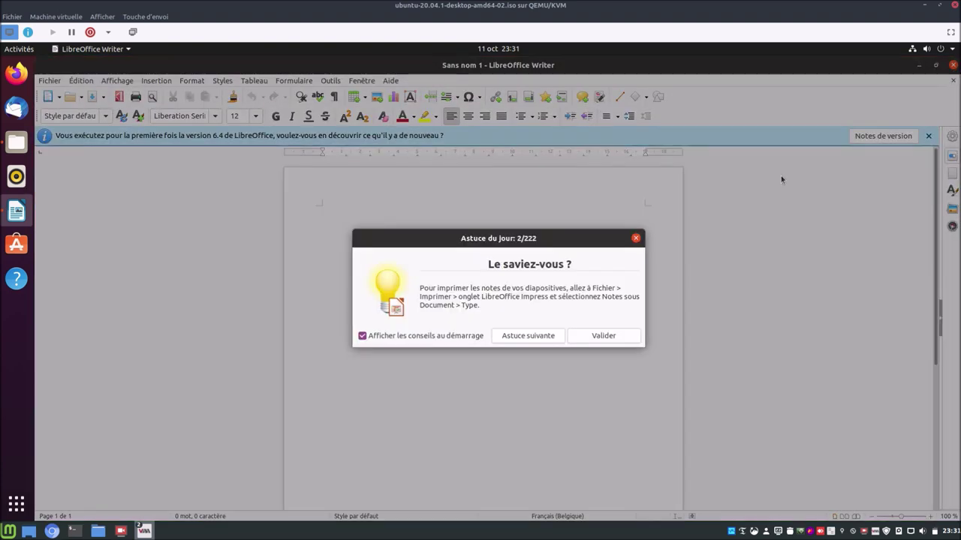
- Dismiss LibreOffice Writer's tip of the day, then close Writer and the file manager
click(585, 339)
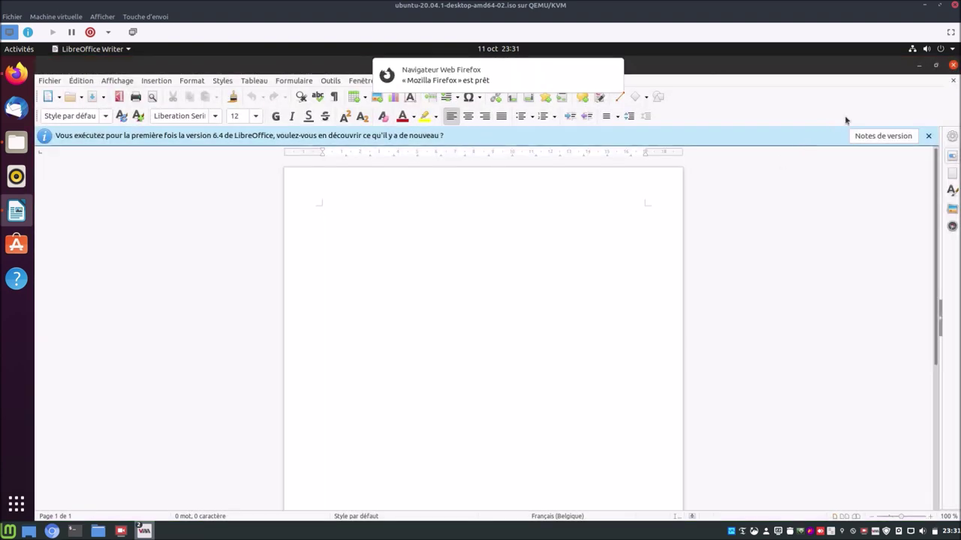
click(953, 65)
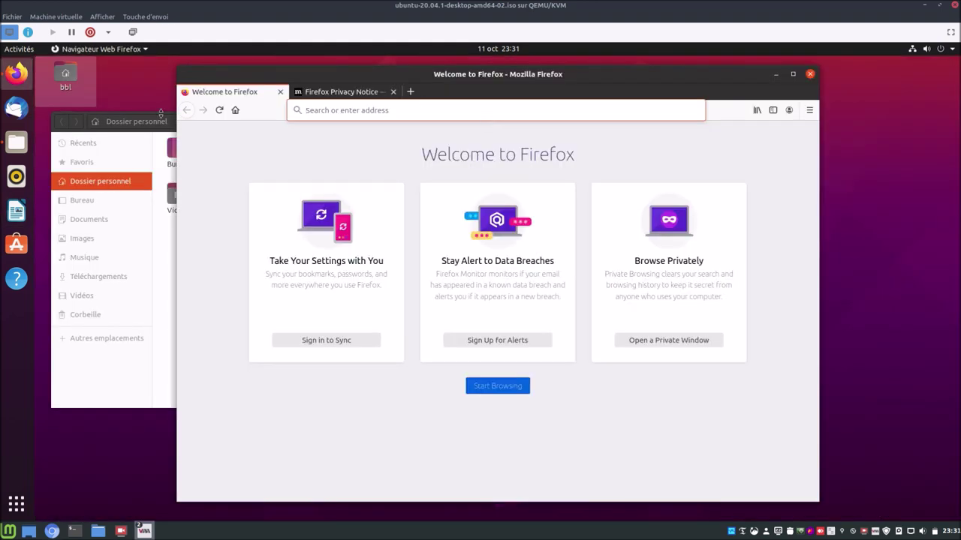
click(155, 121)
click(486, 123)
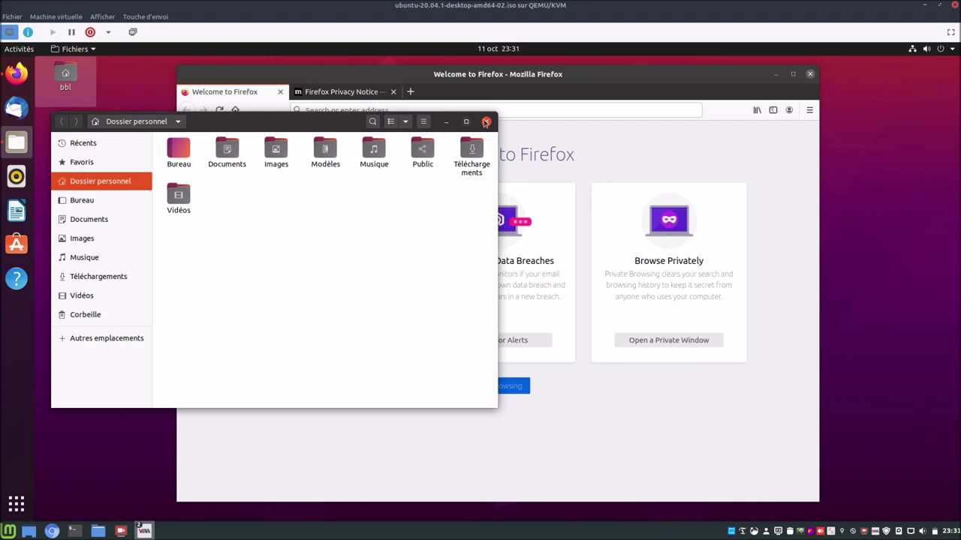
click(485, 123)
- Open YouTube in the guest's Firefox and play the video "DIY with Mr Bean | Full Episodes | Classic Mr Bean" in full screen
click(485, 110)
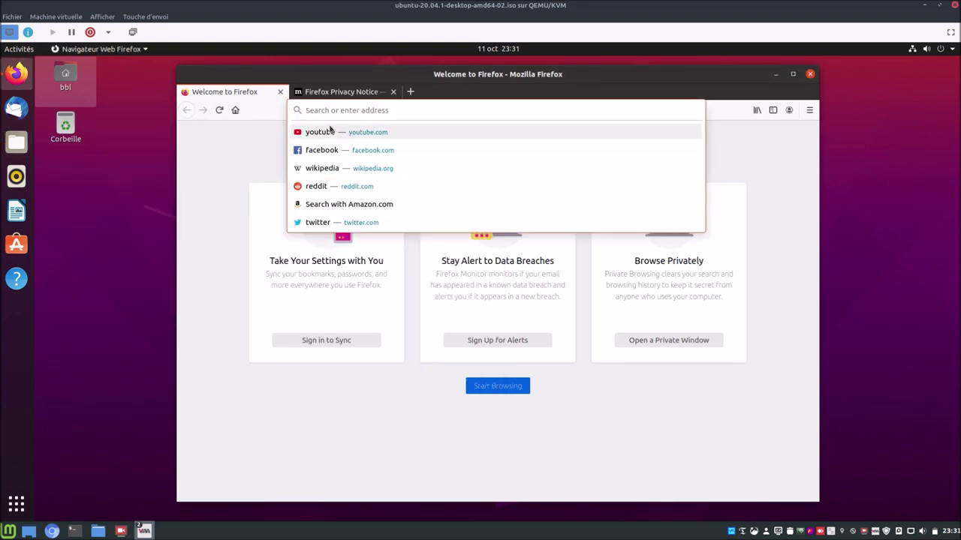
click(320, 131)
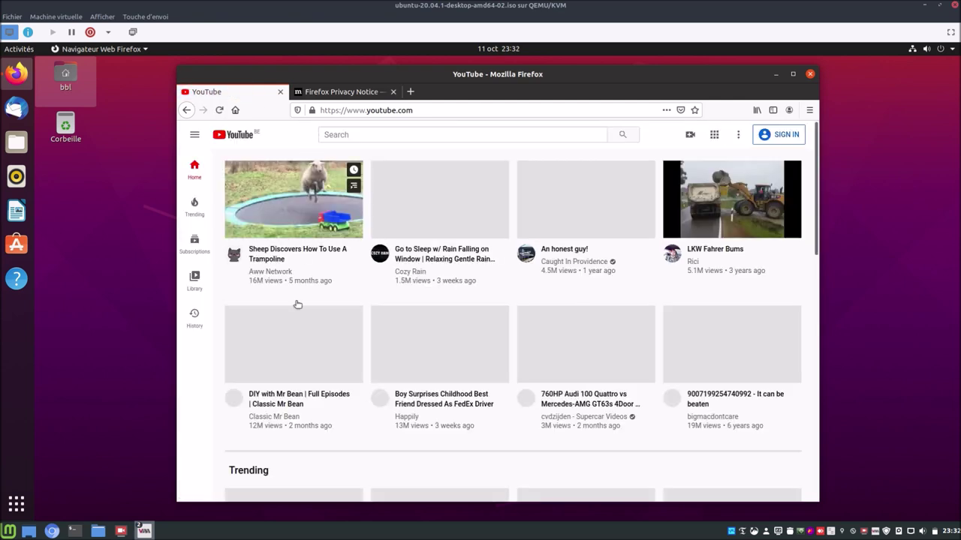
click(304, 249)
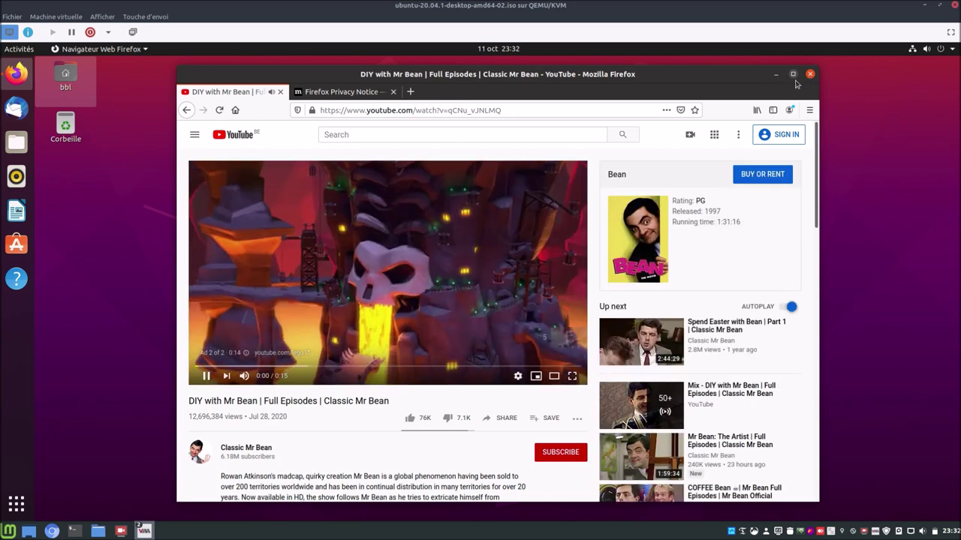
click(572, 377)
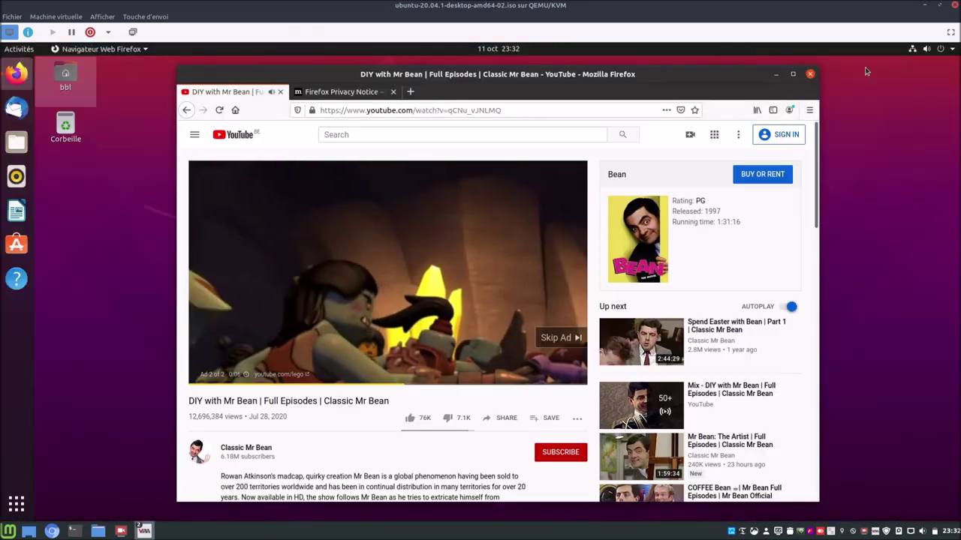
- Quit Firefox with all its tabs, postpone the offered Ubuntu updates, and deselect the home folder icon on the desktop
click(810, 75)
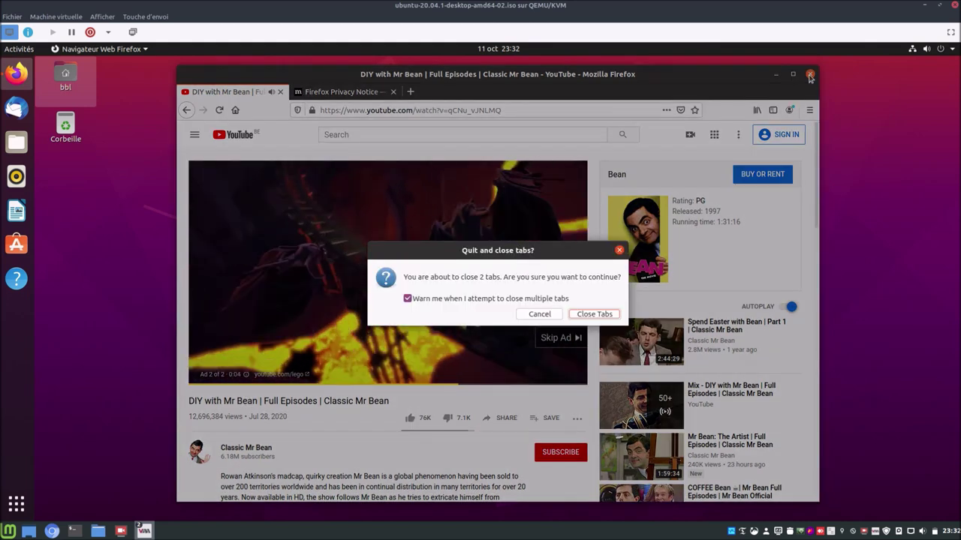
click(594, 315)
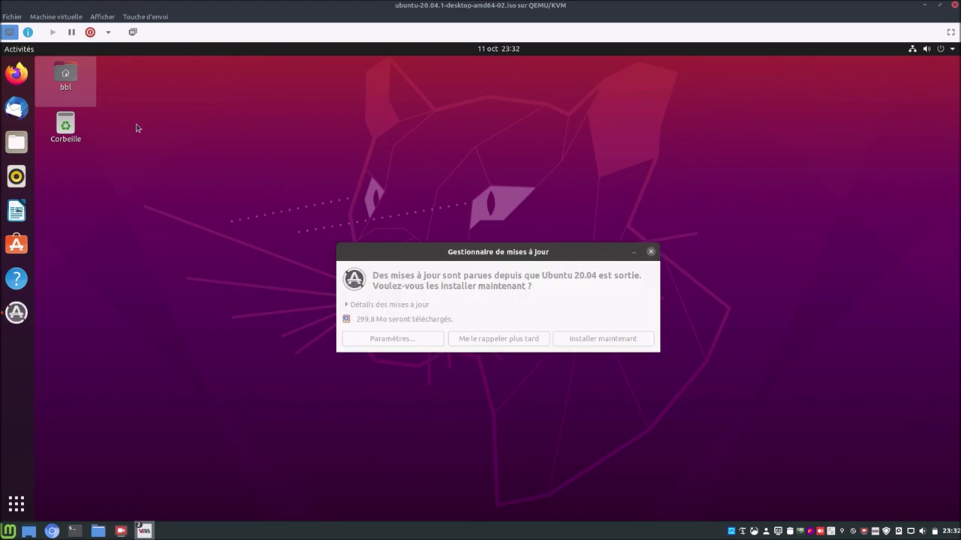
click(480, 338)
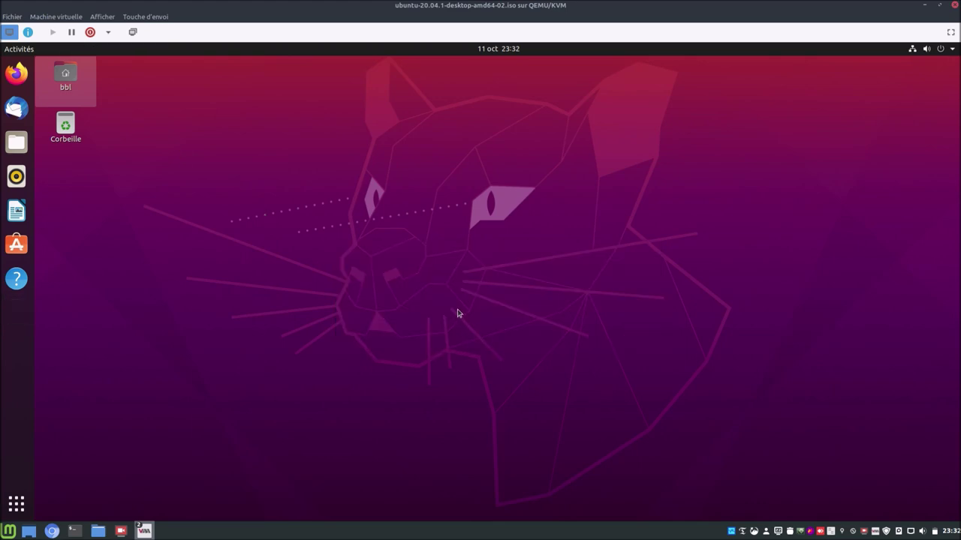
click(109, 125)
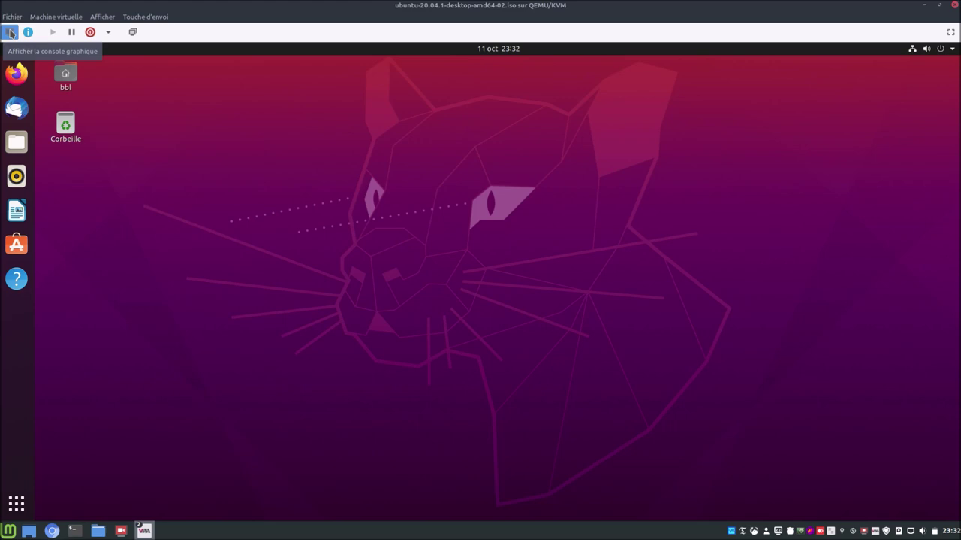
- Search the host's applications for "remo", open the remote viewer (Afficheur distant), and reposition its connection window
click(9, 530)
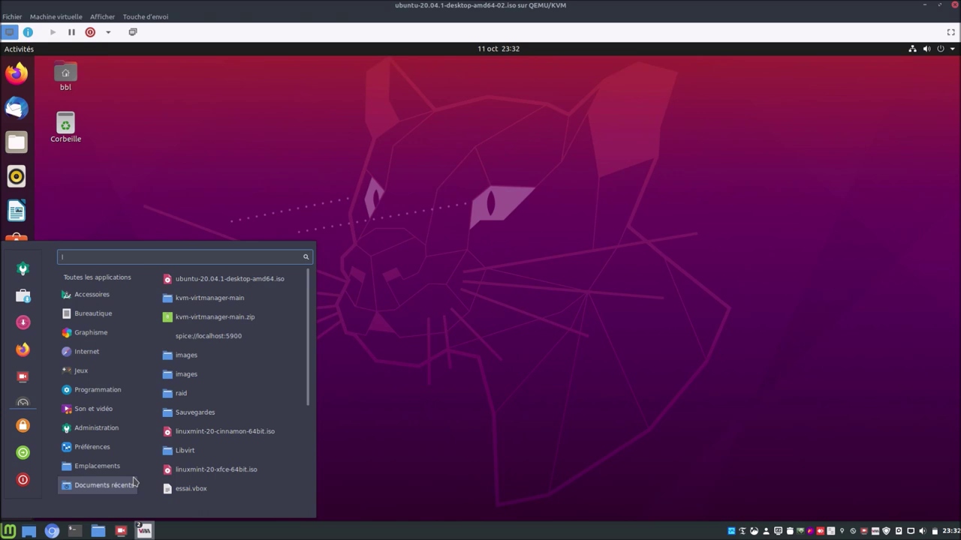
text(remo)
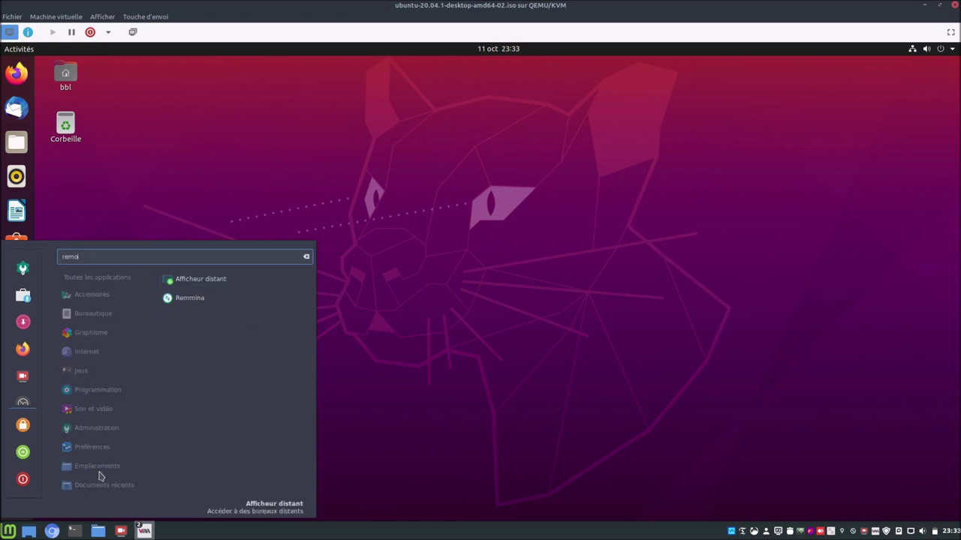
click(233, 279)
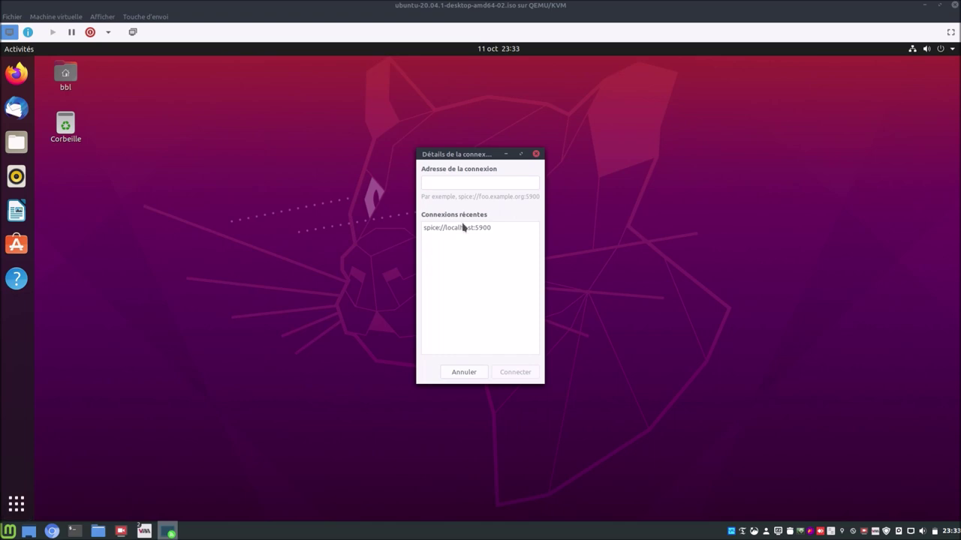
drag(463, 156, 488, 179)
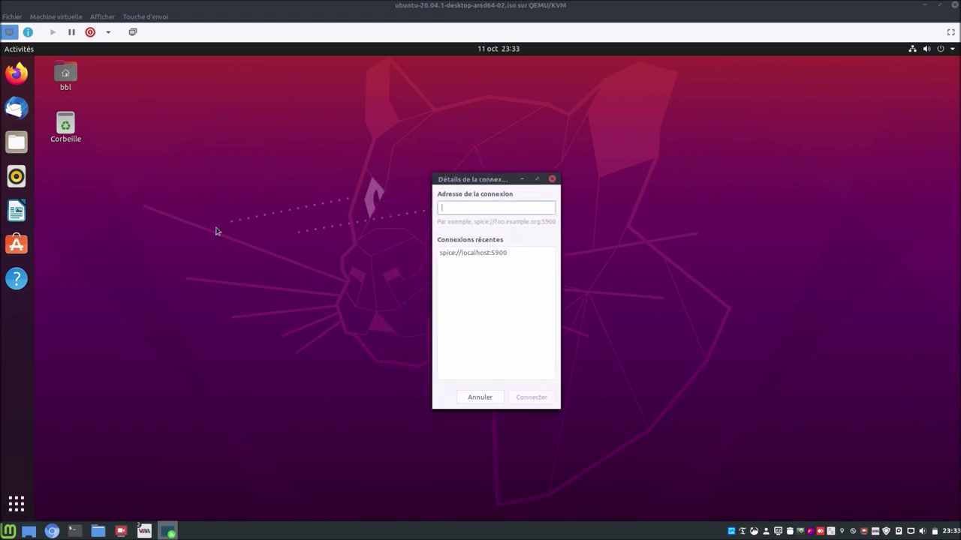
- Examine the Spice display's server settings, including its address and port, in the virtual machine's hardware details
click(28, 33)
click(27, 34)
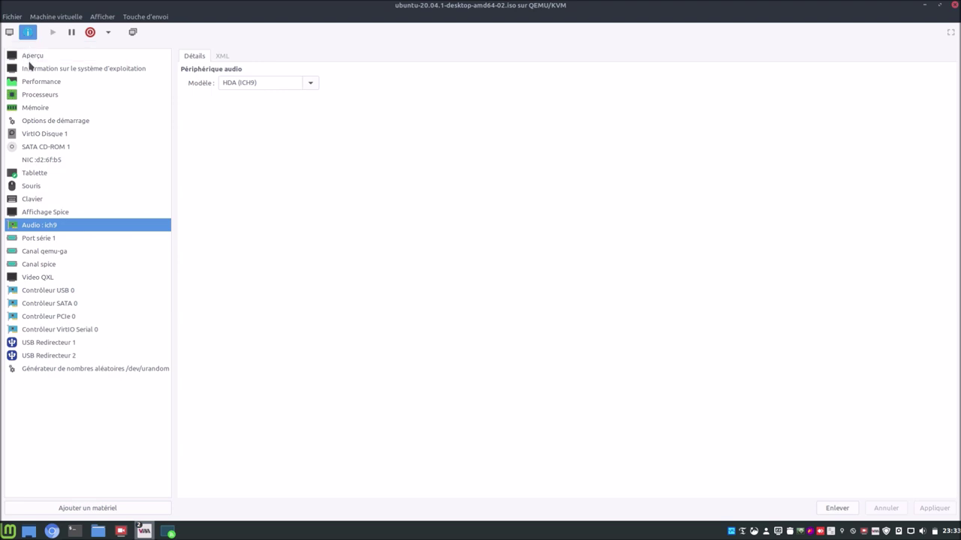
click(35, 214)
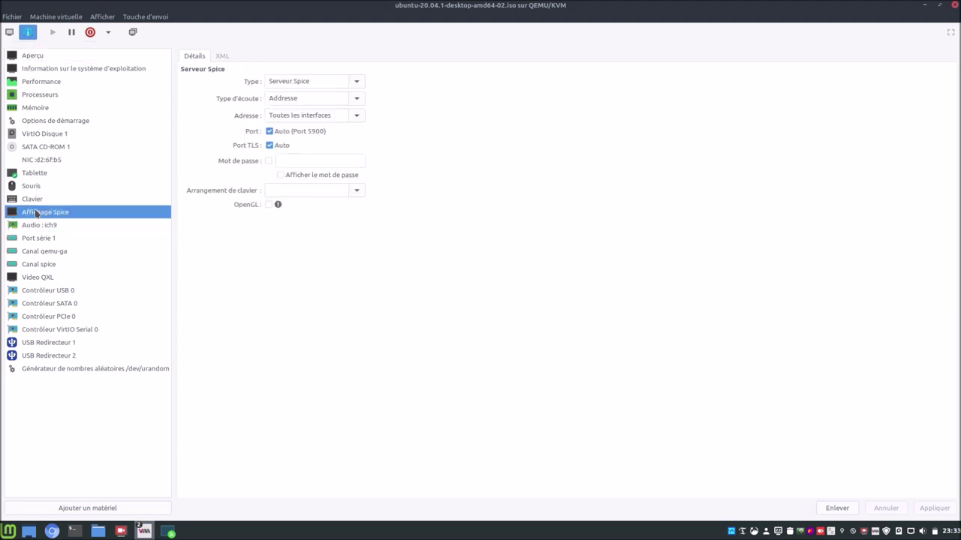
- Set the Spice server's address to Localhost seulement and select the recent connection spice://localhost:5900 in the remote viewer
click(357, 118)
click(357, 149)
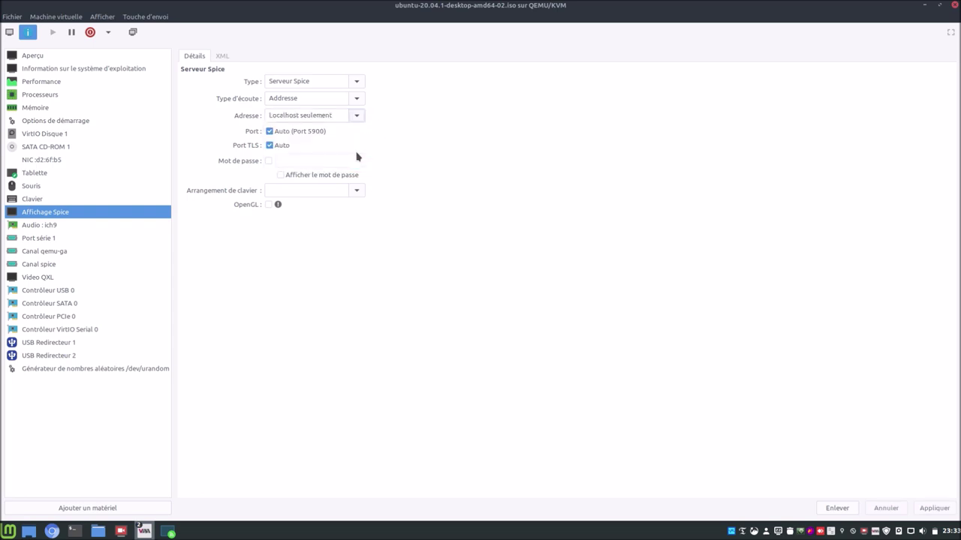
click(171, 531)
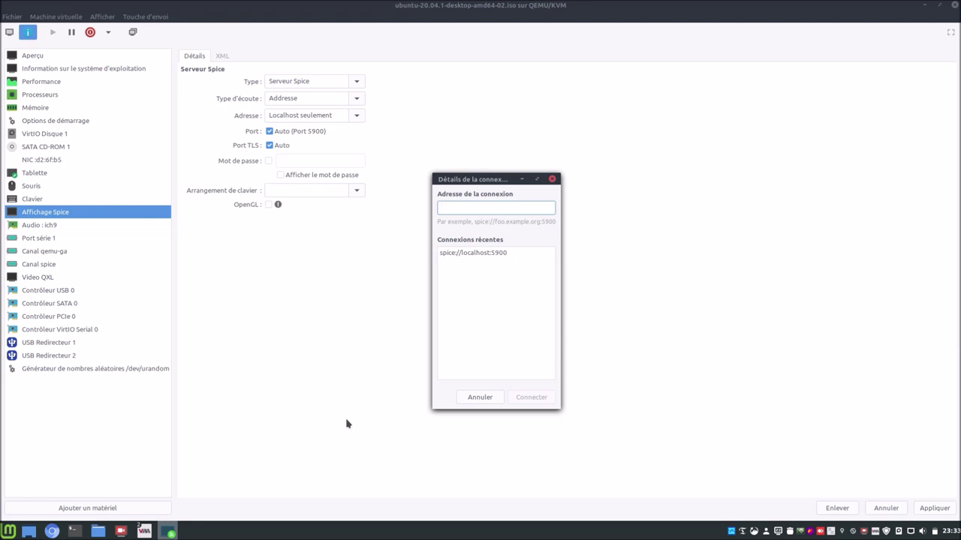
click(485, 254)
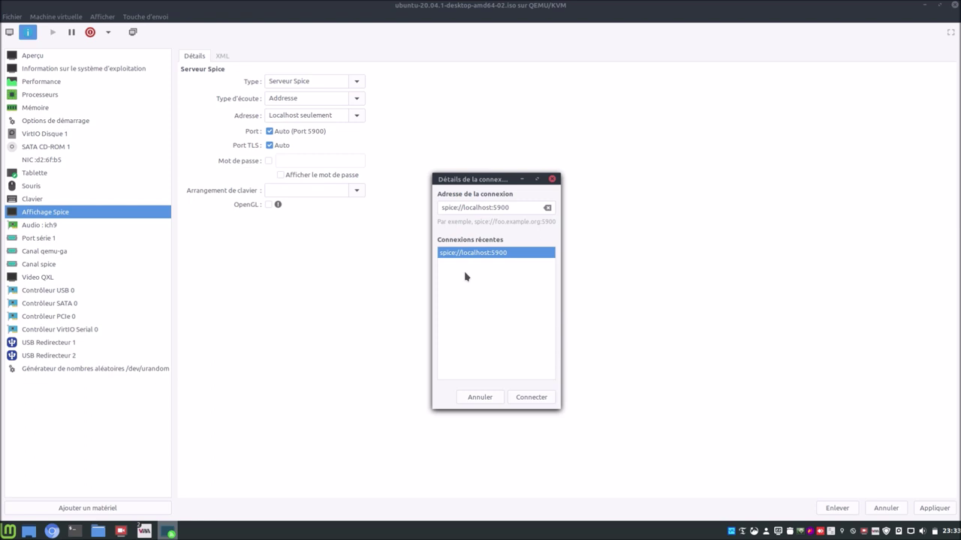
- Set the Spice server's address to Toutes les interfaces, show the guest's console, and connect the remote viewer to spice://localhost:5900
click(357, 115)
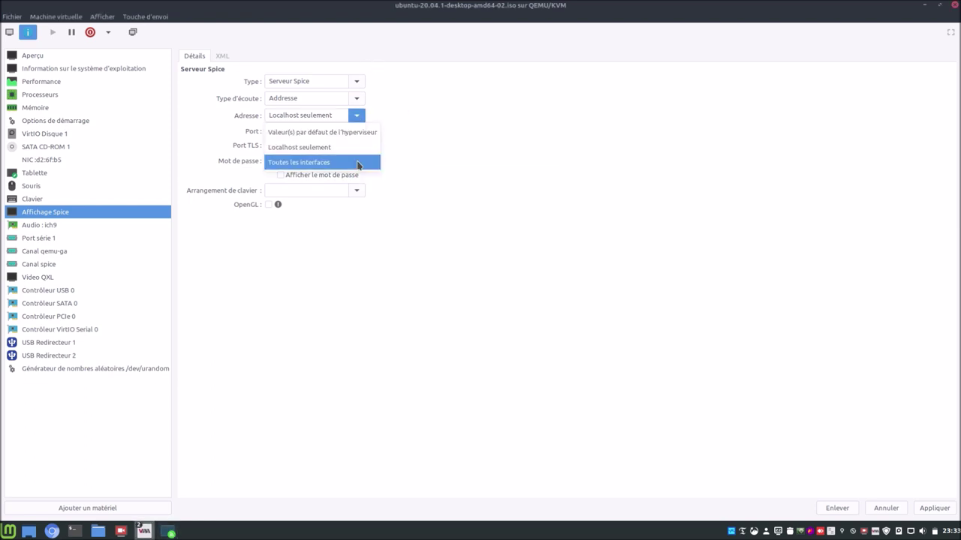
click(358, 162)
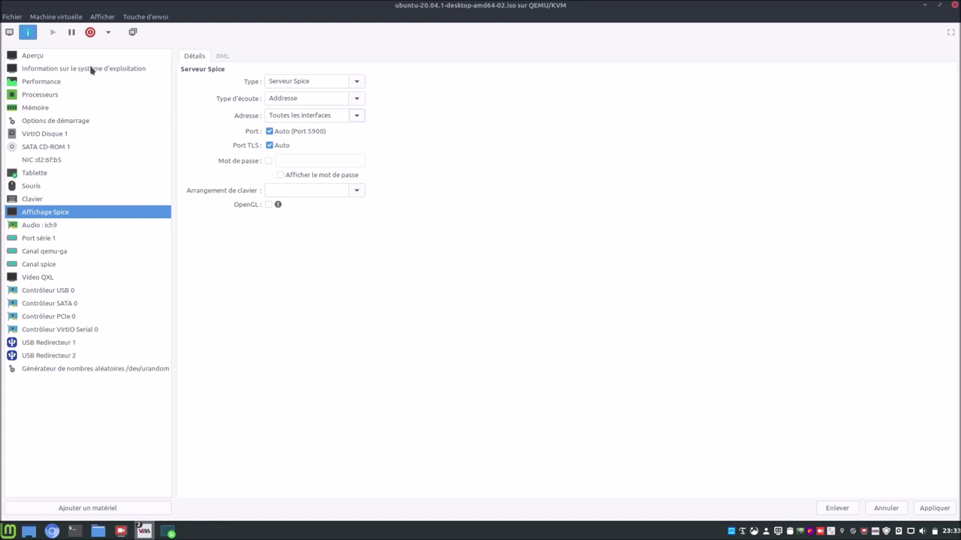
click(11, 32)
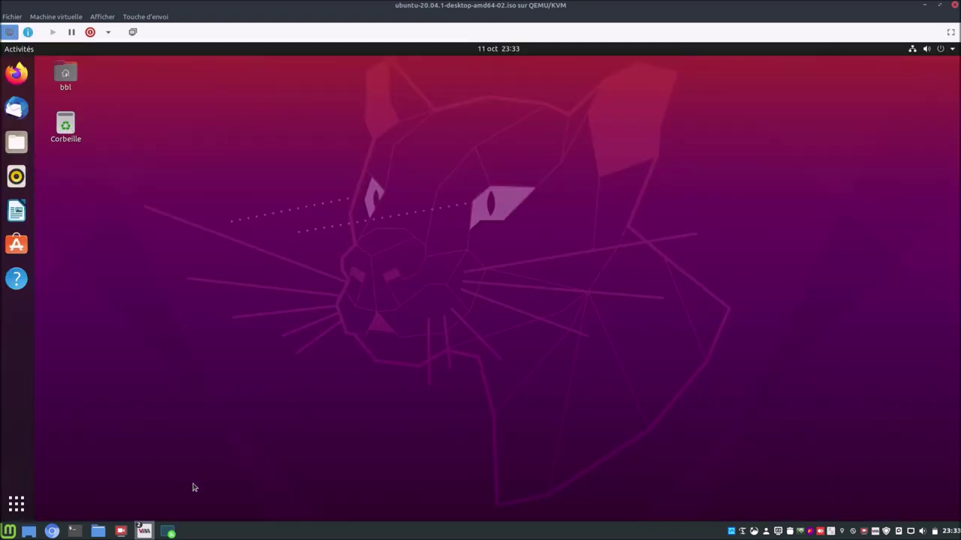
click(168, 531)
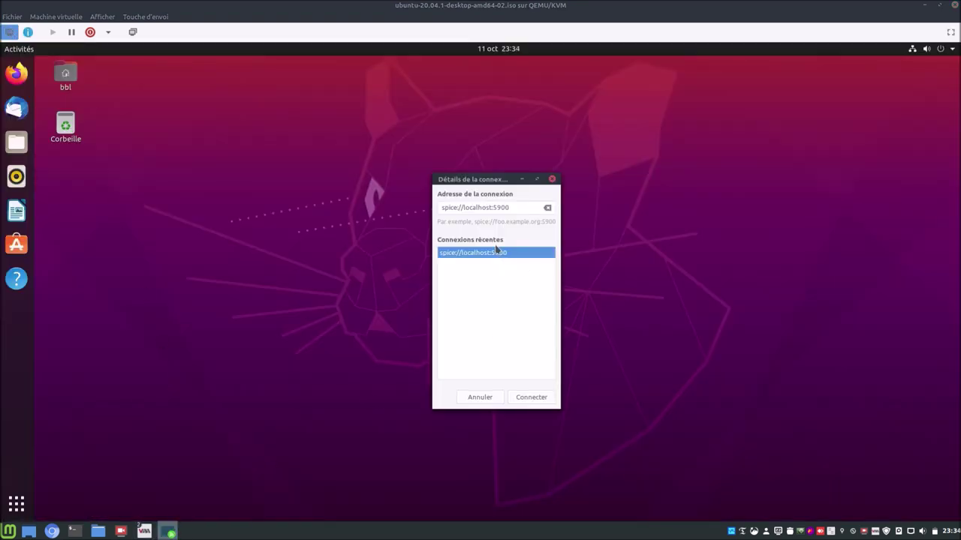
click(545, 403)
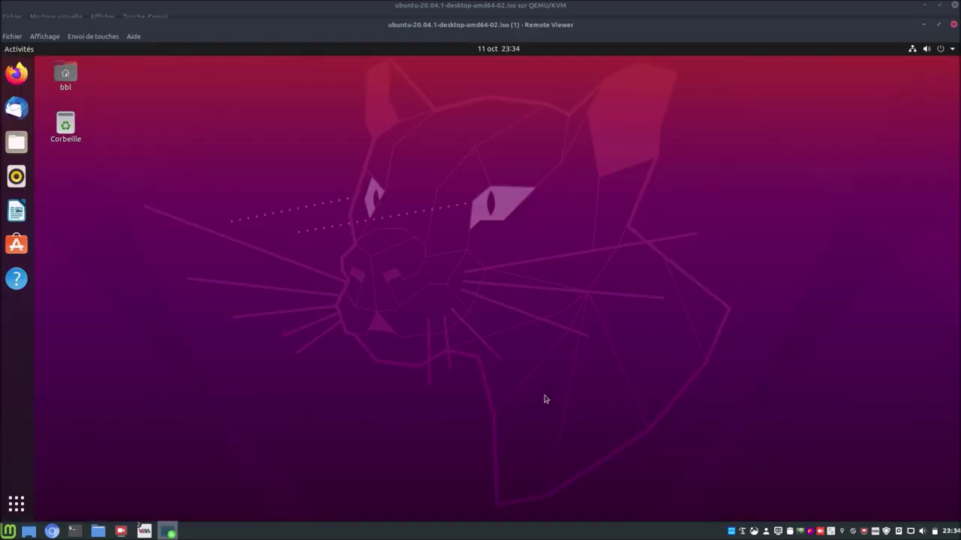
- Move the Remote Viewer window to uncover the virtual machine's console, maximize it, and briefly show the guest's applications
drag(617, 30, 677, 234)
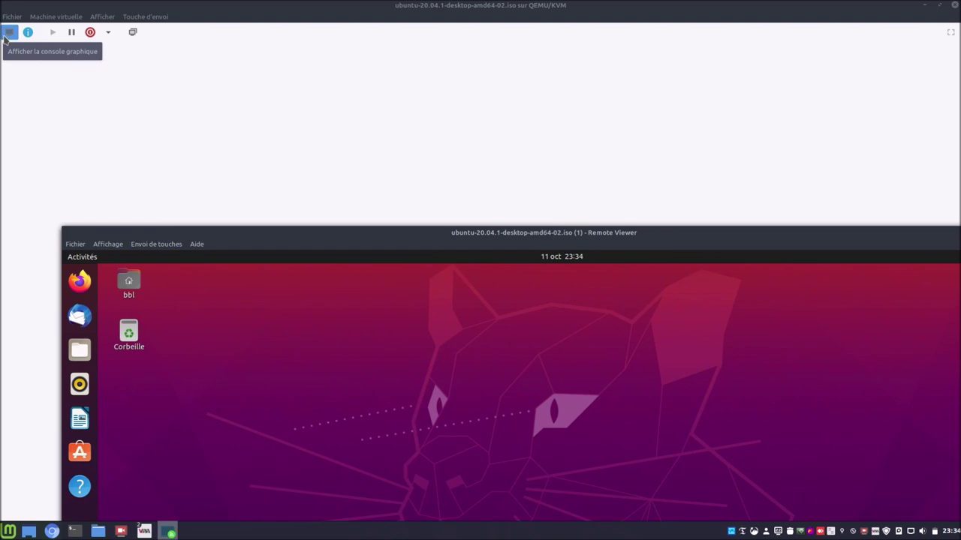
drag(272, 238, 178, 150)
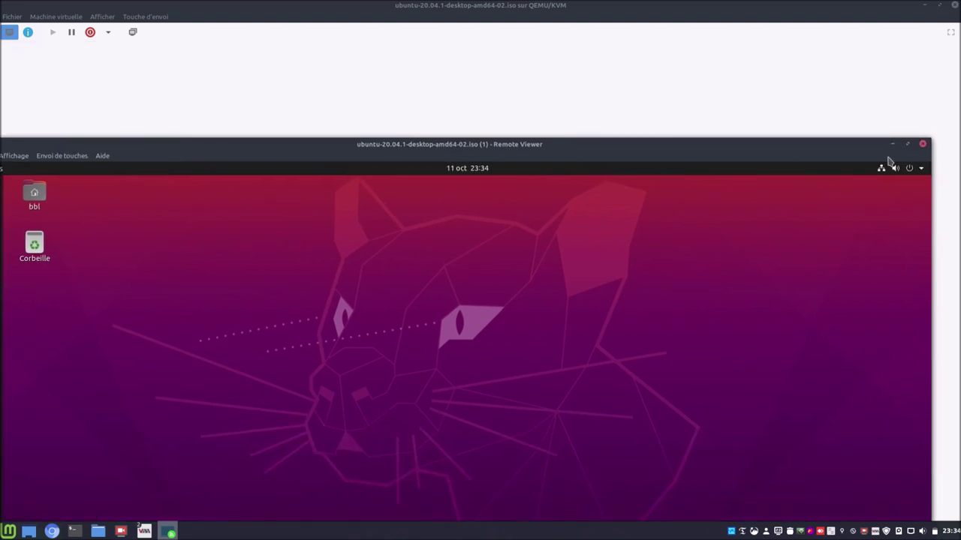
click(907, 144)
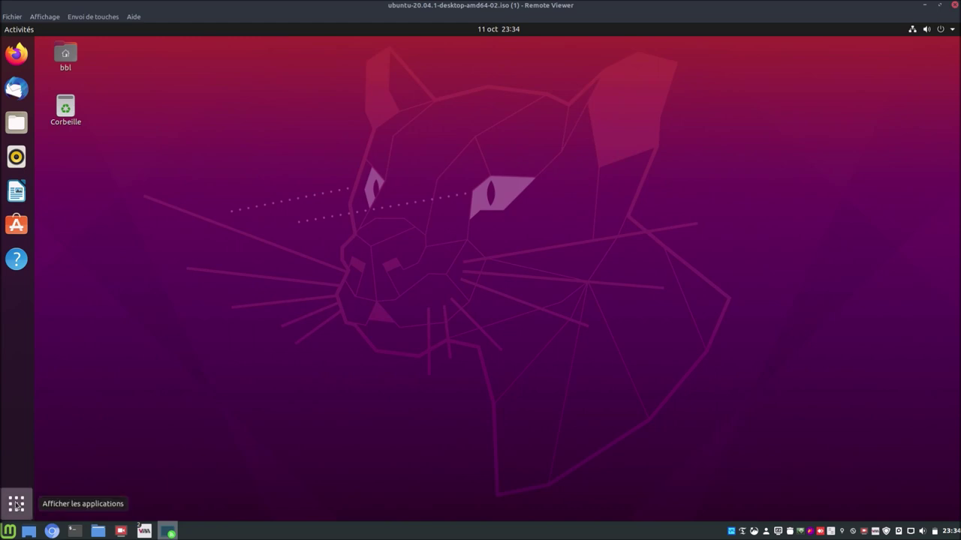
click(16, 505)
click(17, 505)
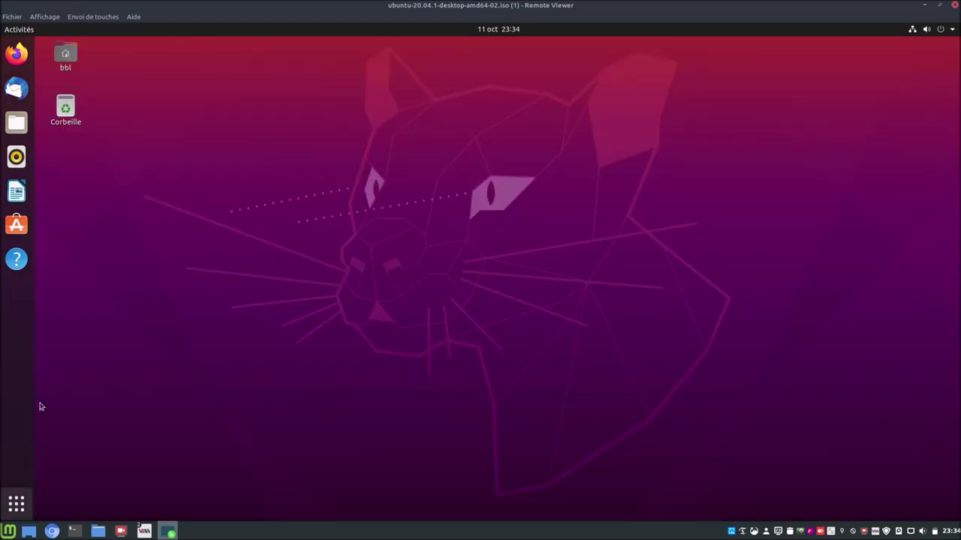
- View the remote viewer's Spice folder-sharing preferences and close them
click(12, 18)
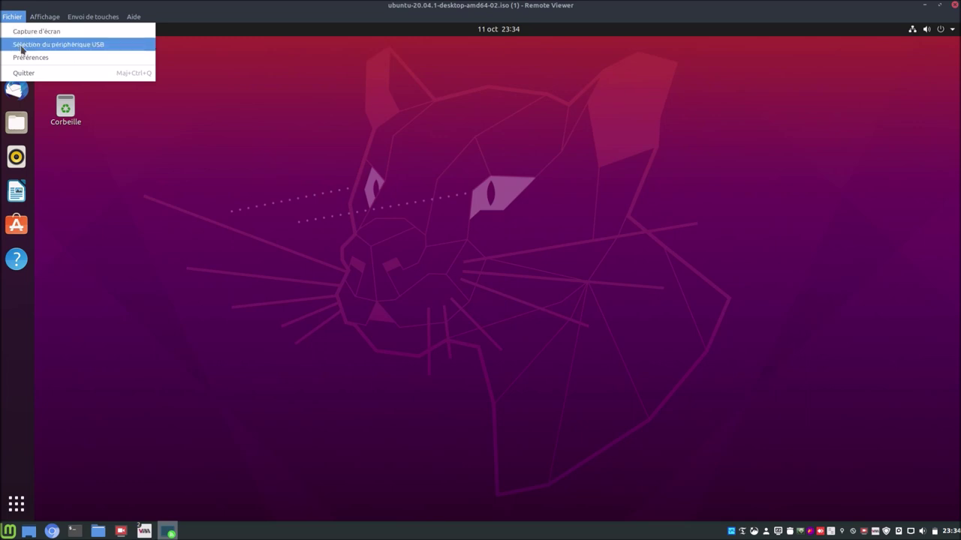
click(30, 57)
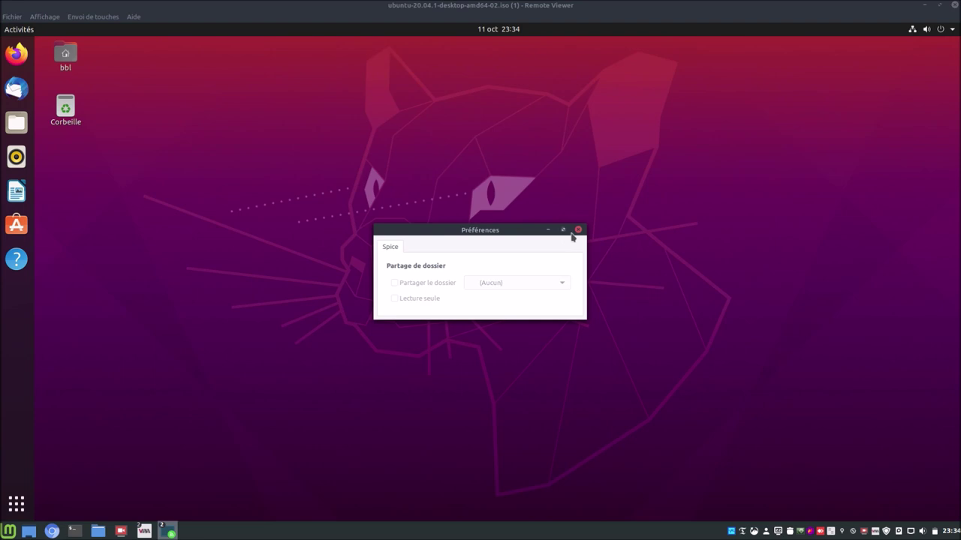
click(578, 230)
- Display the guest in full screen in the remote viewer, leave full screen, and check the key-sending commands
click(55, 20)
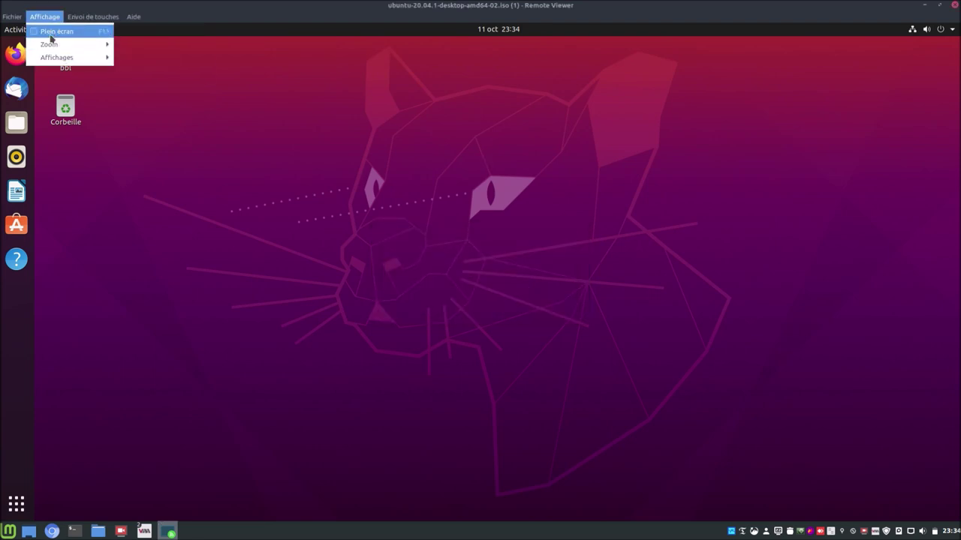
click(52, 31)
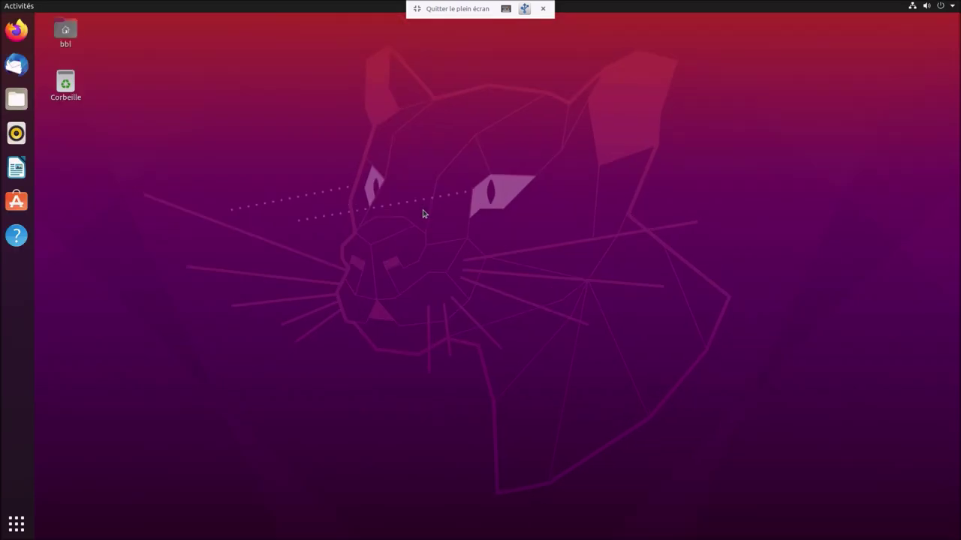
click(422, 6)
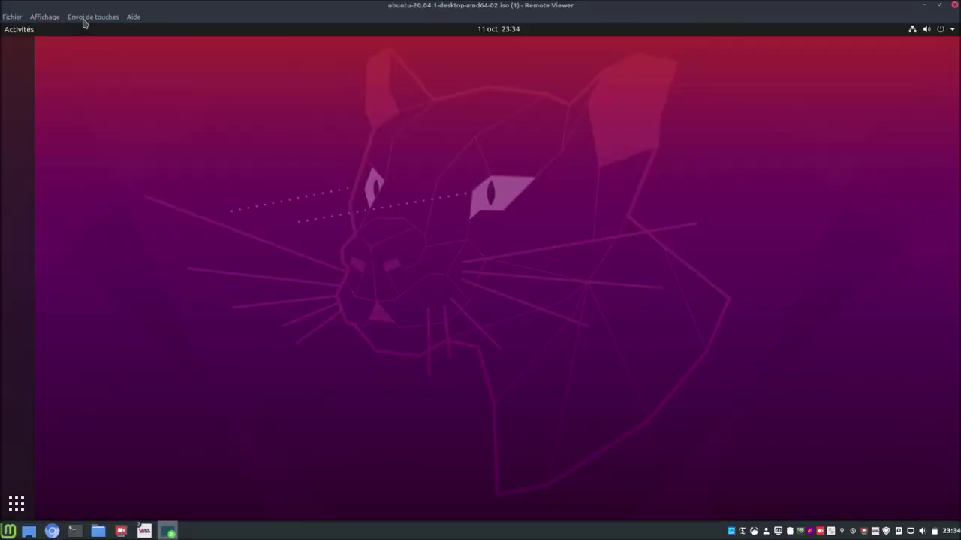
click(90, 17)
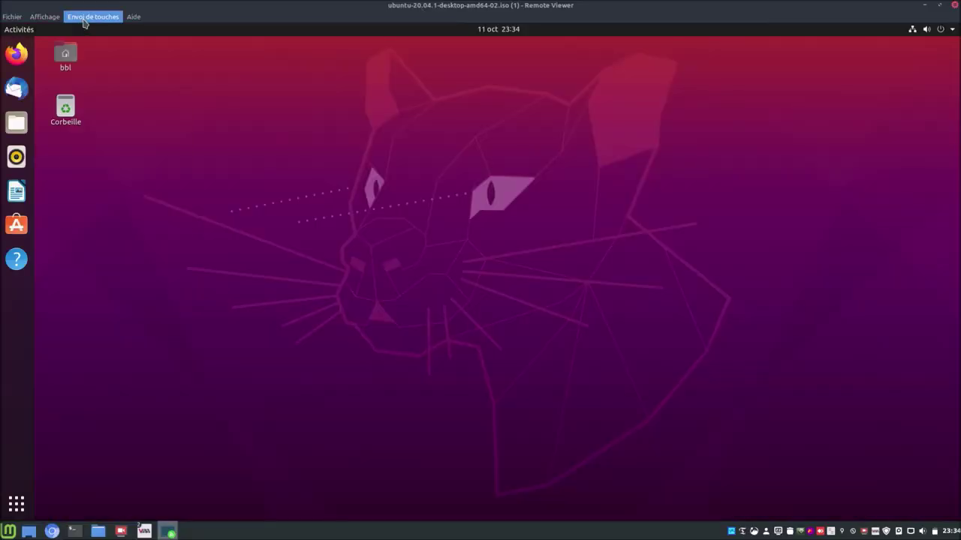
click(512, 138)
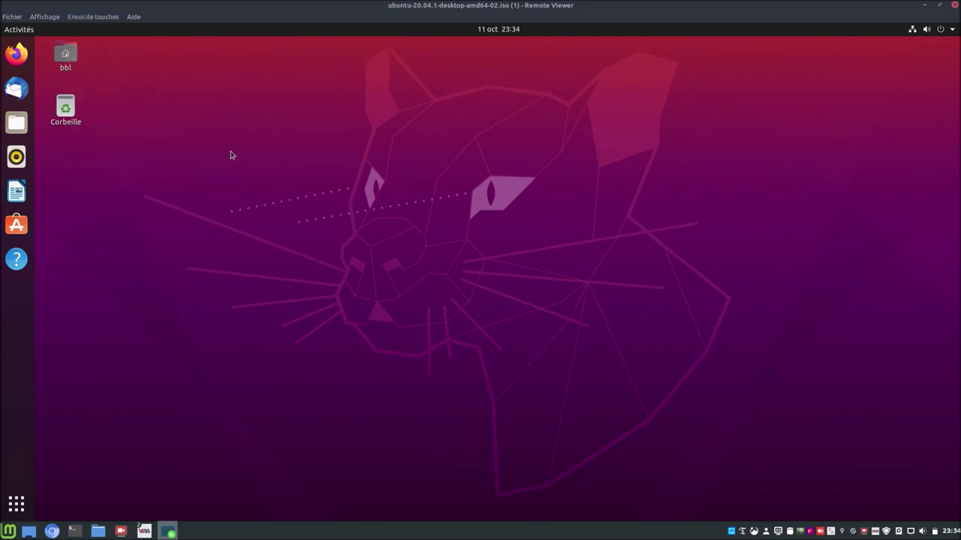
- Check the guest's console in Virtual Machine Manager, then return to Remote Viewer and end its session
mouse_move(150, 532)
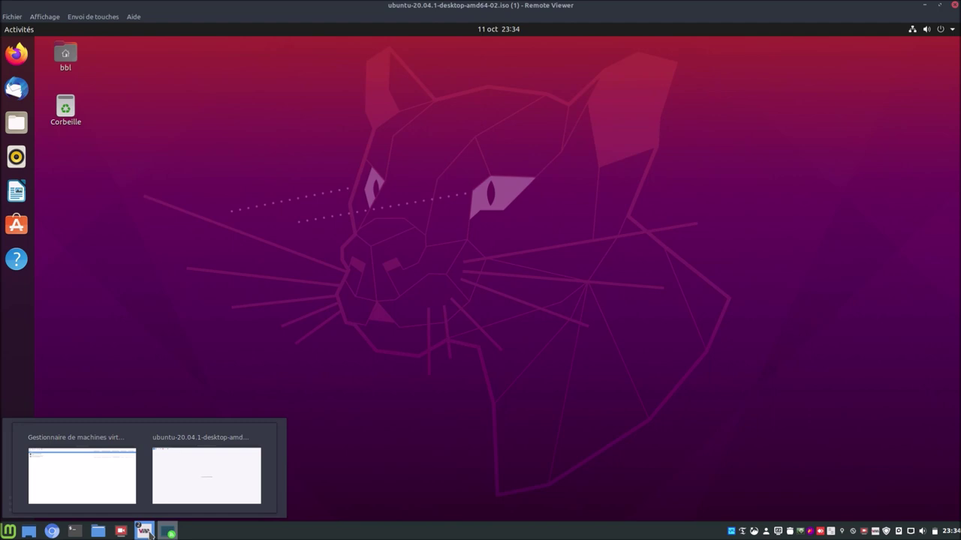
click(187, 476)
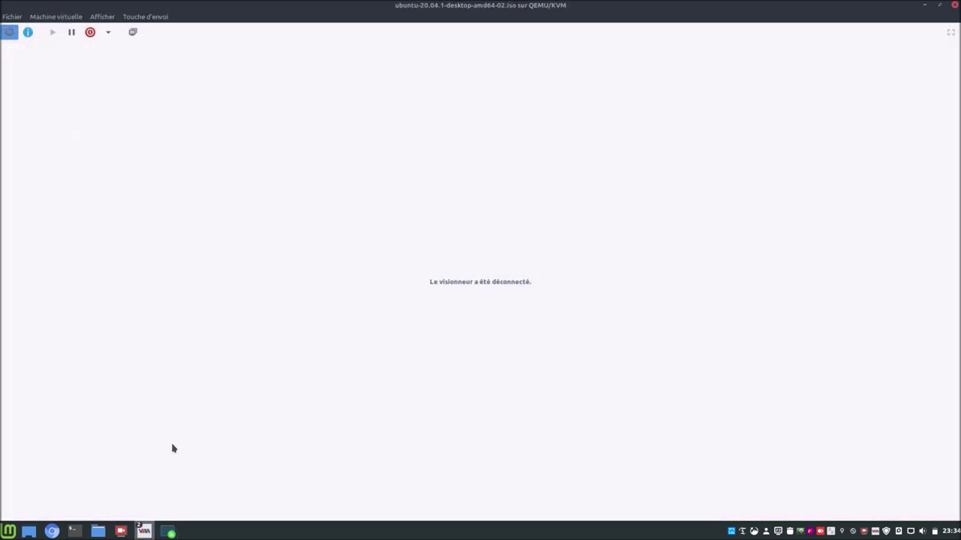
click(169, 533)
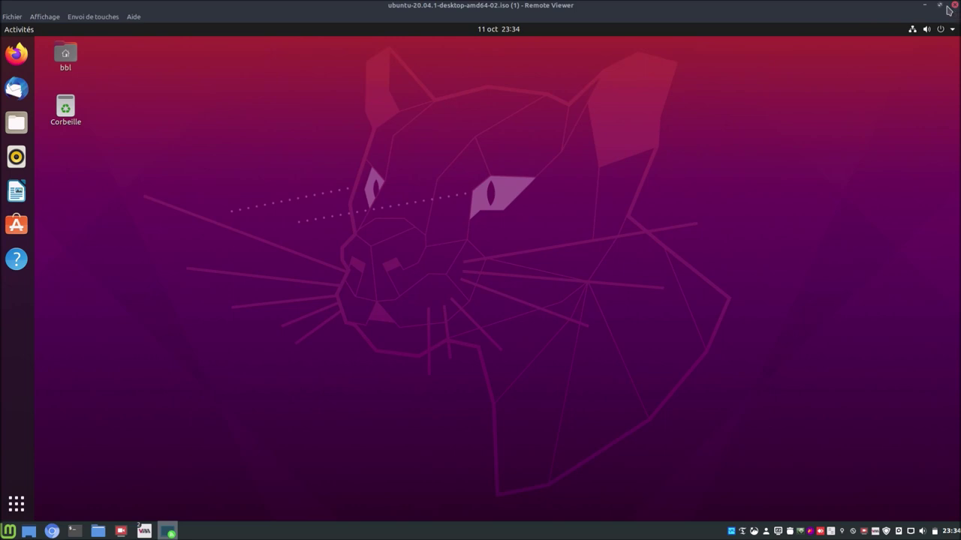
click(954, 6)
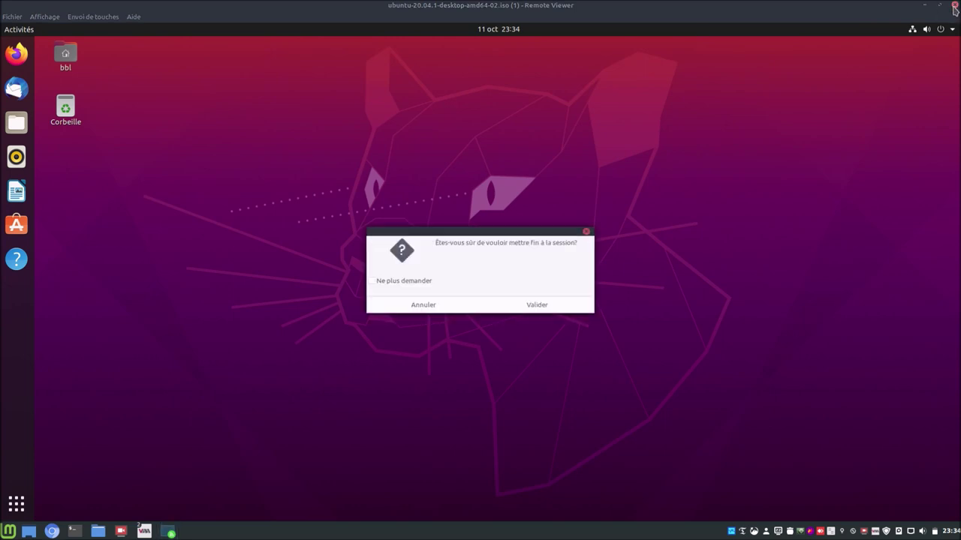
click(529, 312)
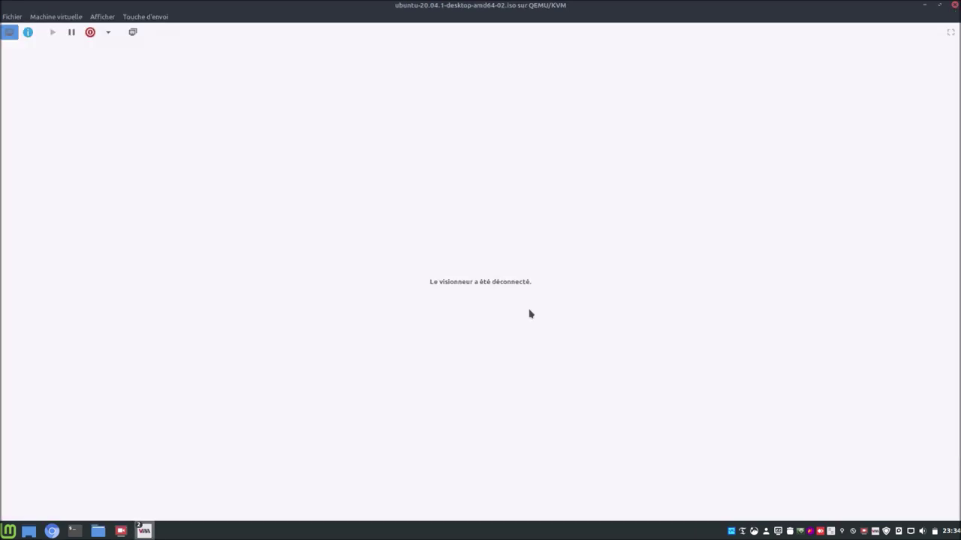
- Close the virtual machine's window and view the CPU and memory usage overview in the QEMU/KVM connection details
click(30, 33)
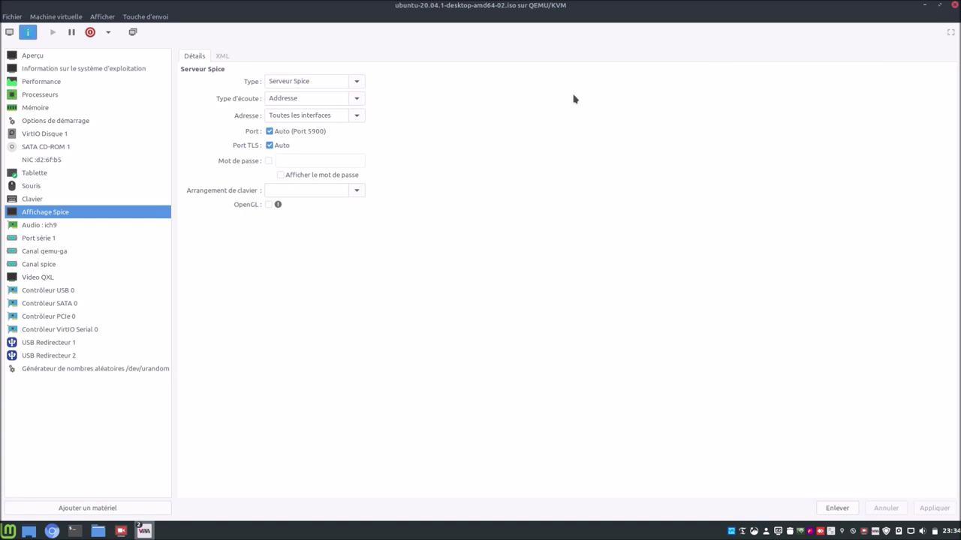
click(955, 5)
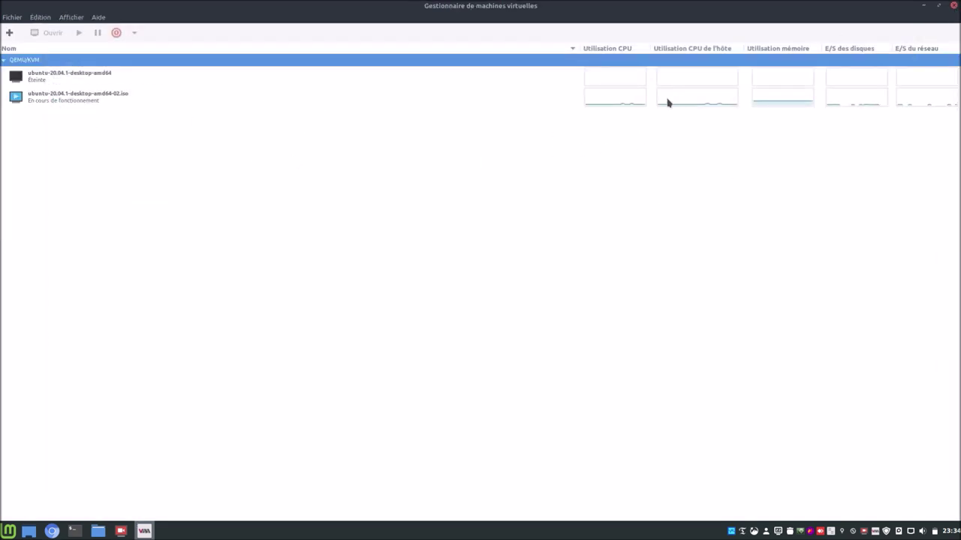
double_click(96, 65)
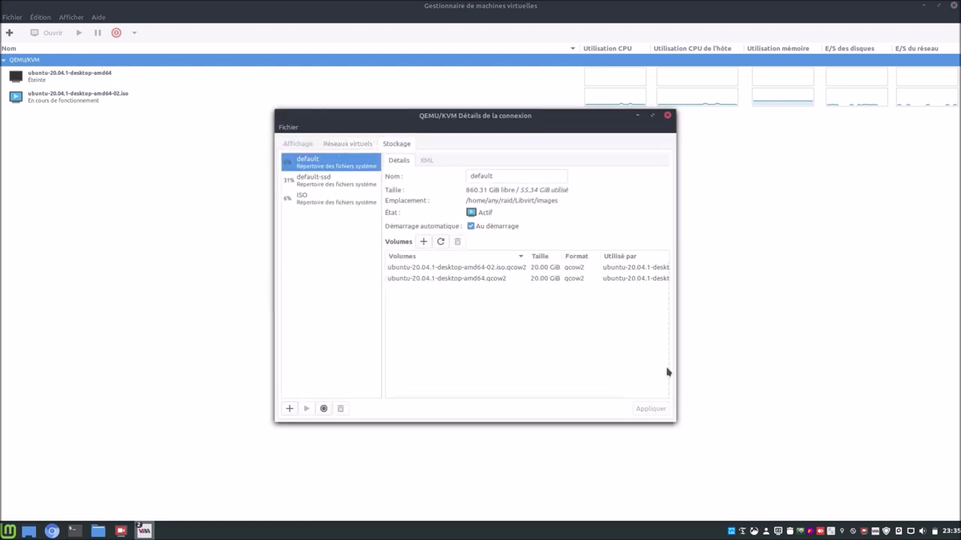
click(301, 145)
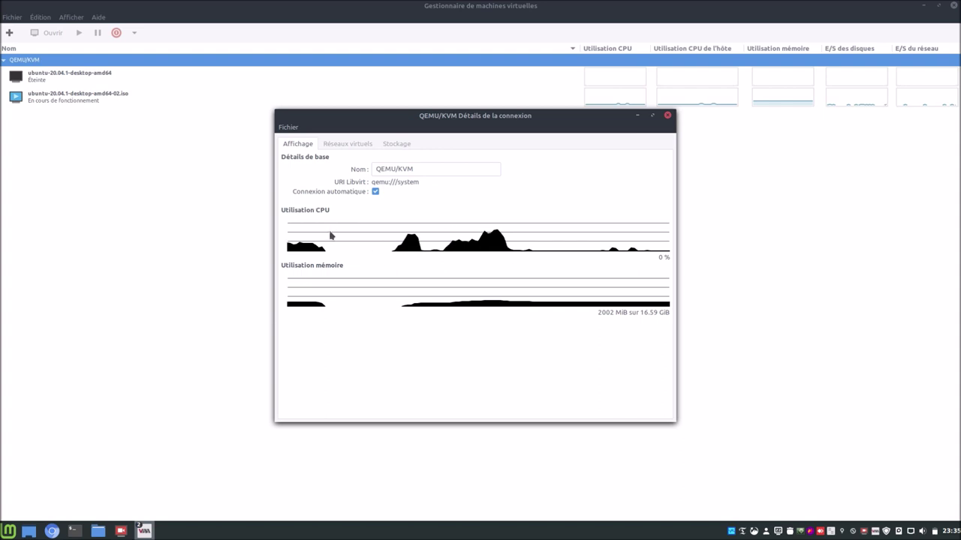
click(667, 116)
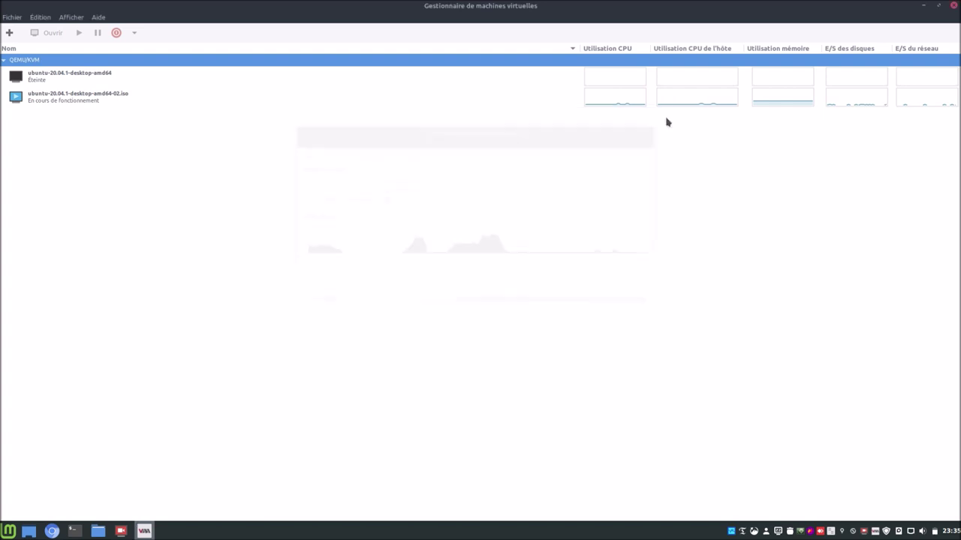
- Examine the operating system information and performance graphs of the virtual machine ubuntu-20.04.1-desktop-amd64-02.iso
double_click(607, 105)
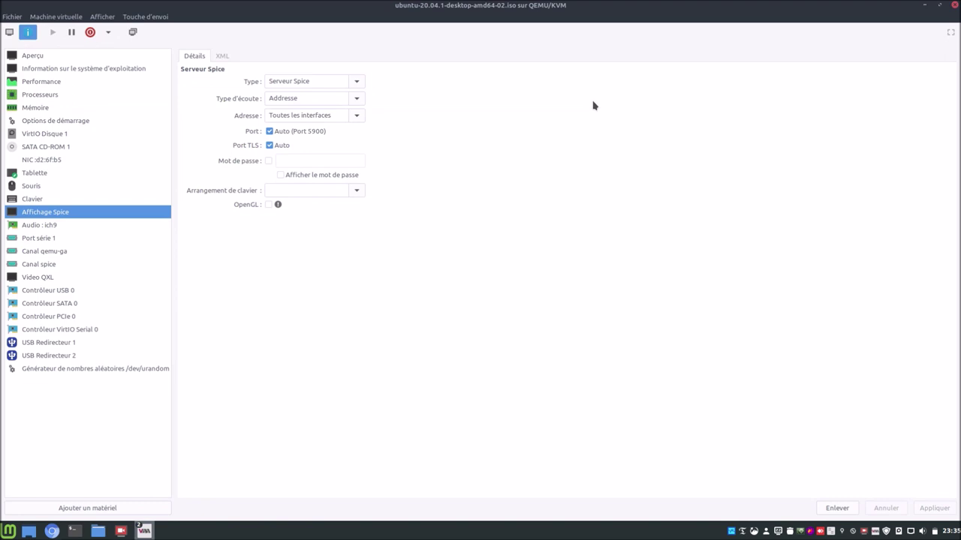
click(118, 69)
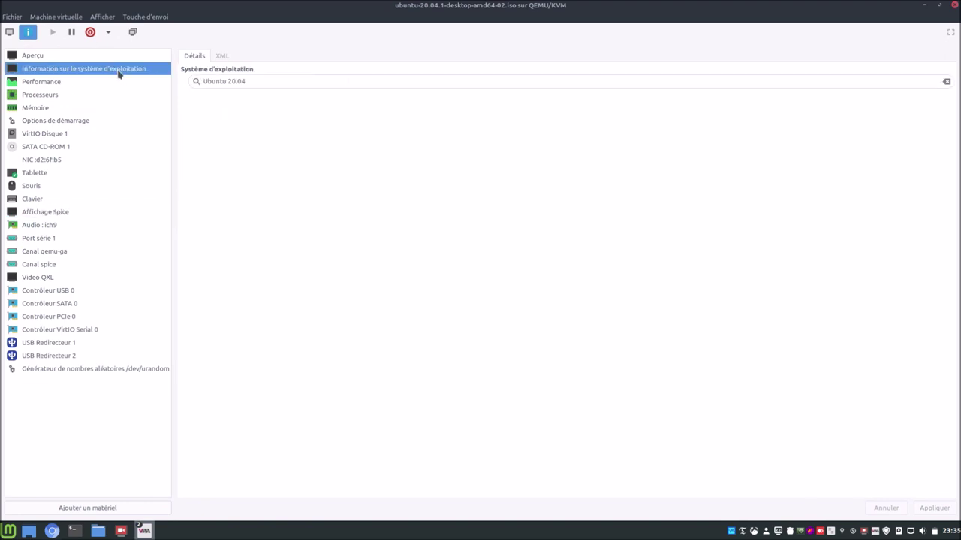
click(52, 82)
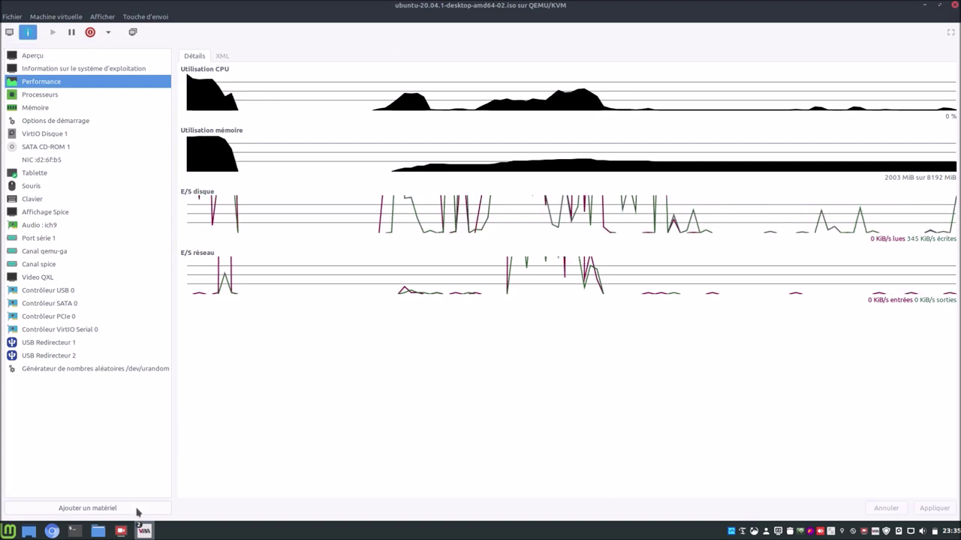
- Return to the virtual machine list and reopen the QEMU/KVM connection details to check the host's usage overview and file commands
mouse_move(144, 531)
mouse_move(105, 485)
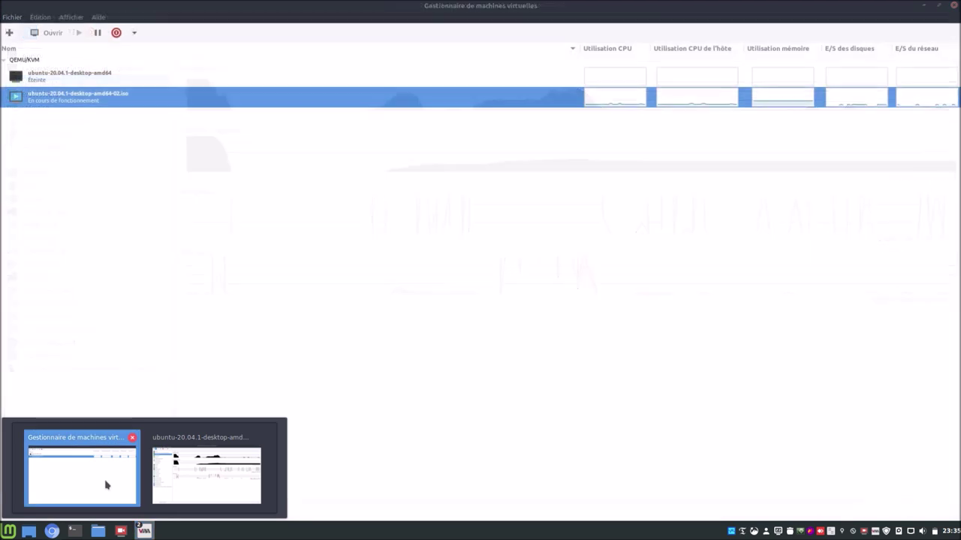
double_click(59, 60)
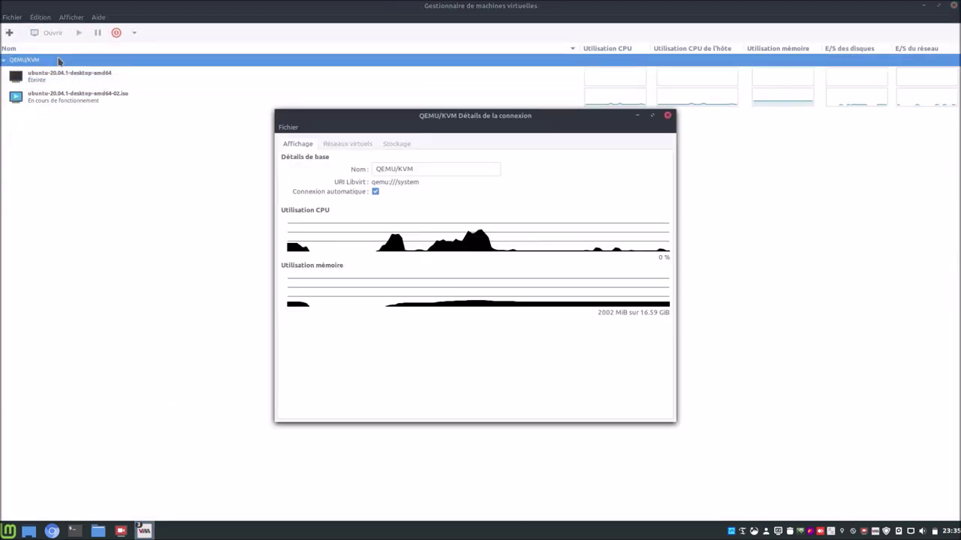
click(288, 127)
click(405, 124)
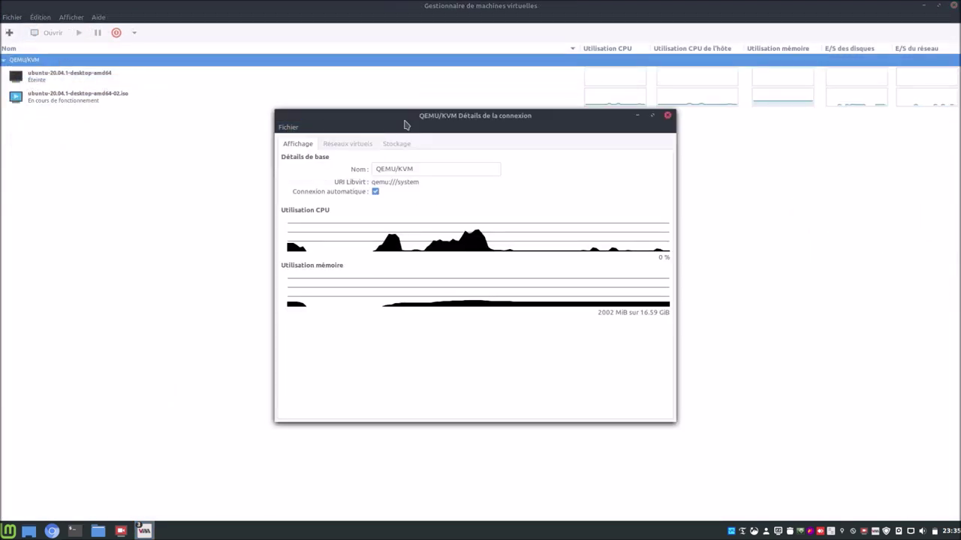
- Open the virtual machine manager's preferences and examine the general settings and statistics polling options
click(45, 20)
click(51, 31)
click(68, 18)
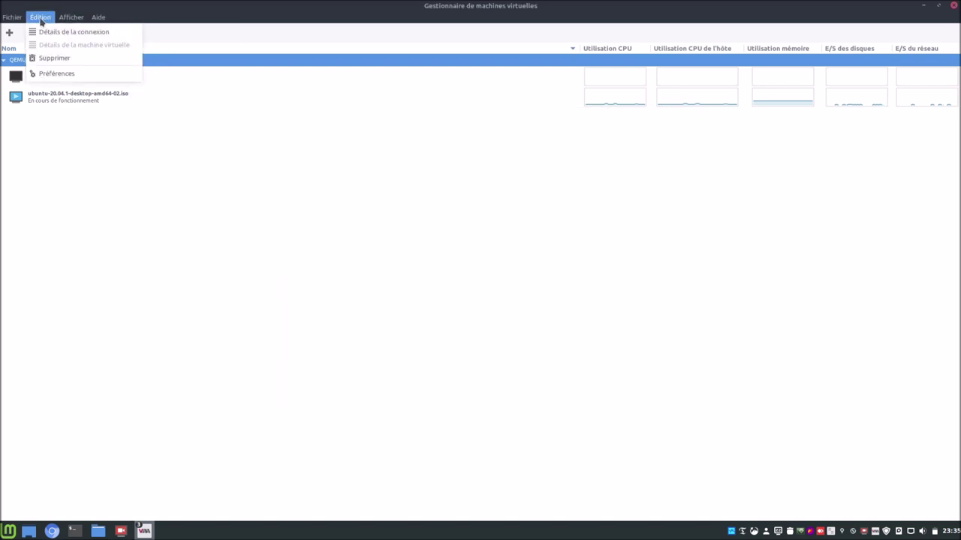
click(56, 73)
click(398, 159)
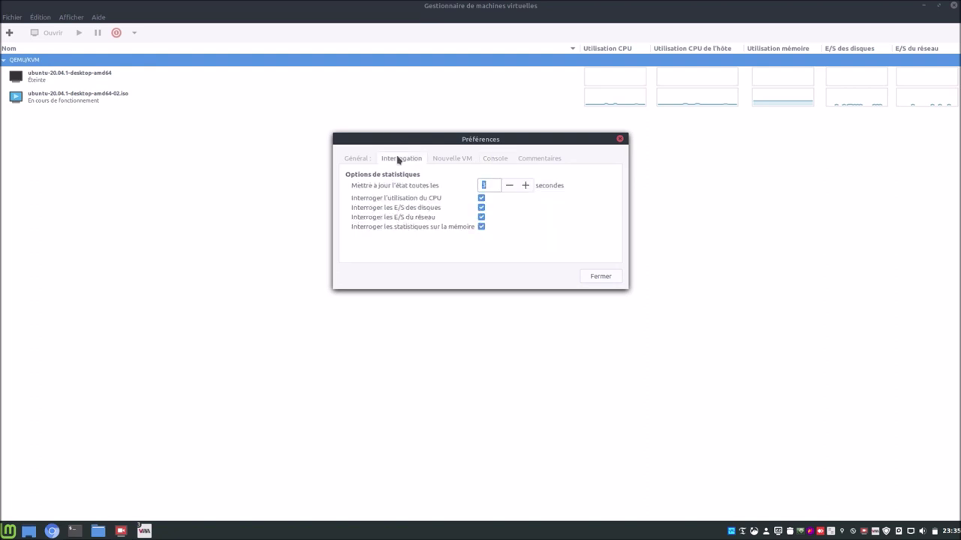
click(353, 159)
click(398, 160)
- Review the new VM defaults, console and feedback preferences, and close the preferences dialog
click(452, 161)
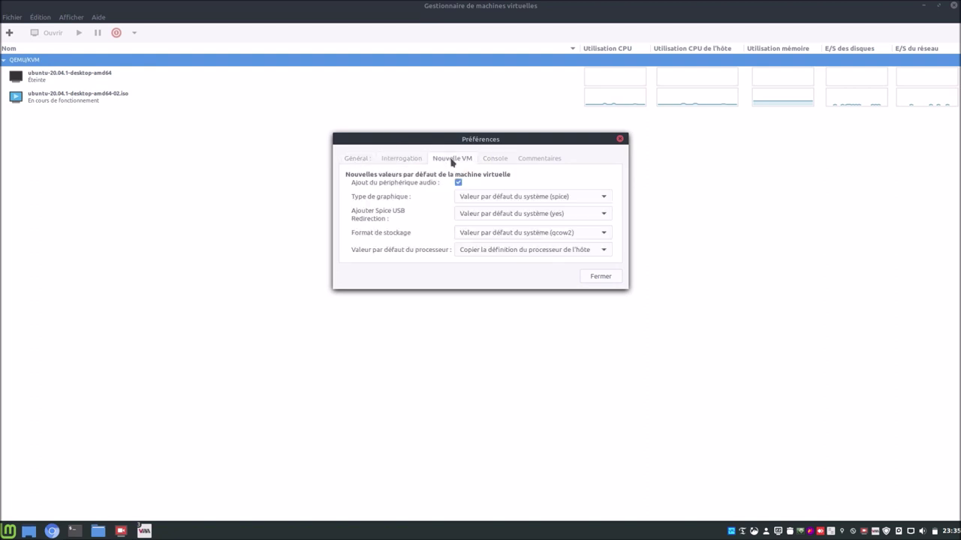
click(502, 162)
click(534, 164)
click(467, 241)
click(603, 279)
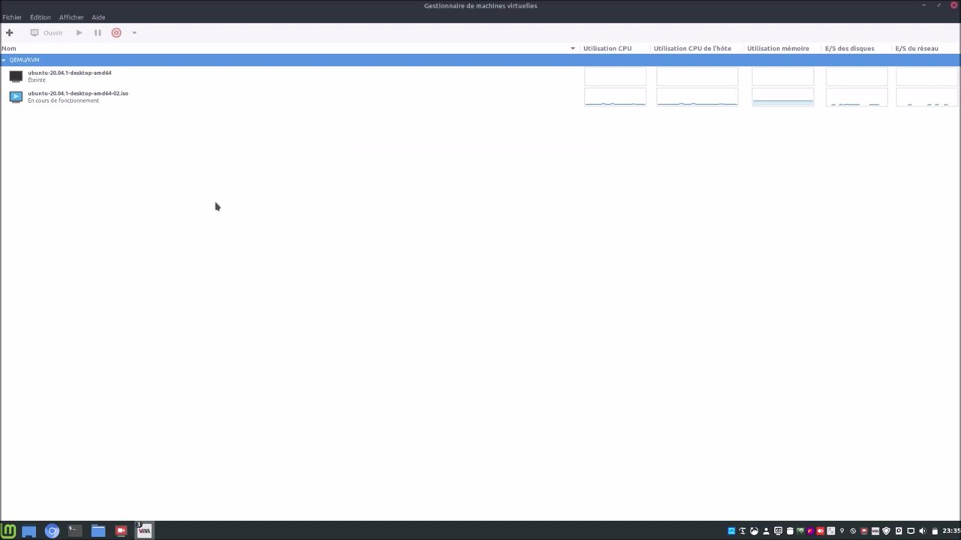
- Open the virtual machine ubuntu-20.04.1-desktop-amd64-02.iso, check its overview details and show its graphical console
double_click(122, 97)
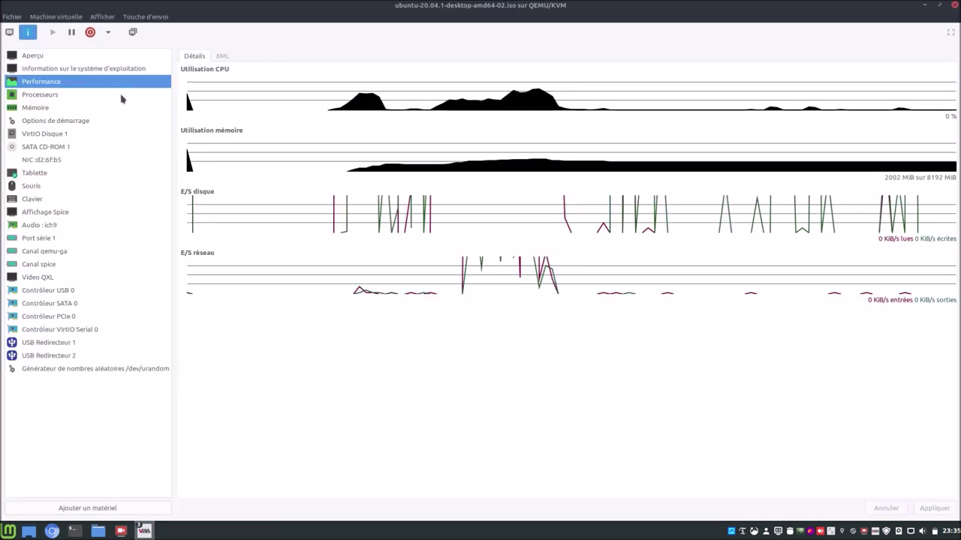
click(47, 56)
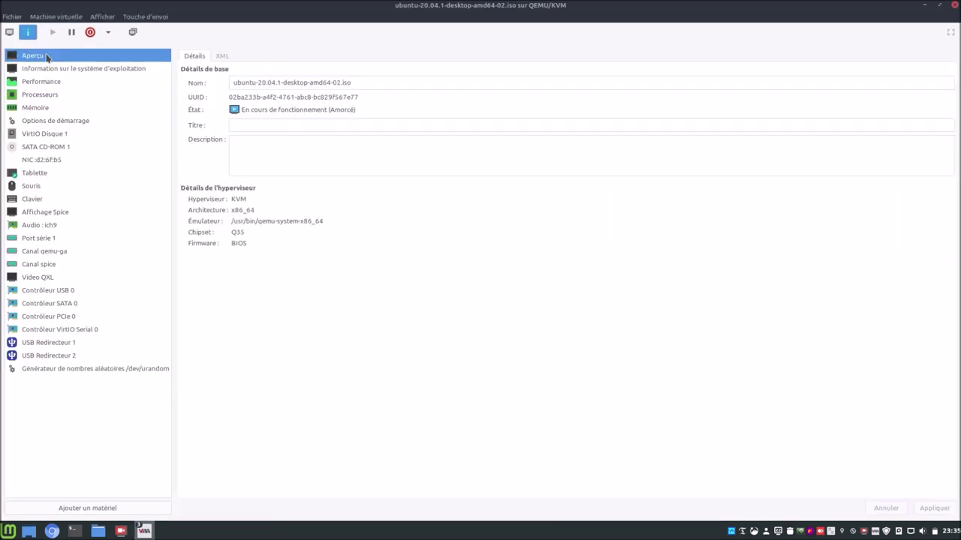
click(10, 32)
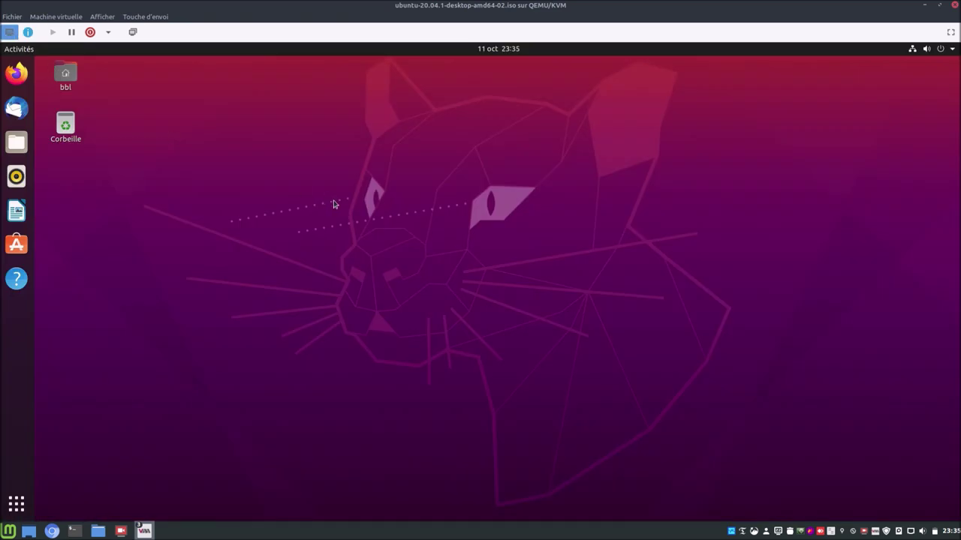